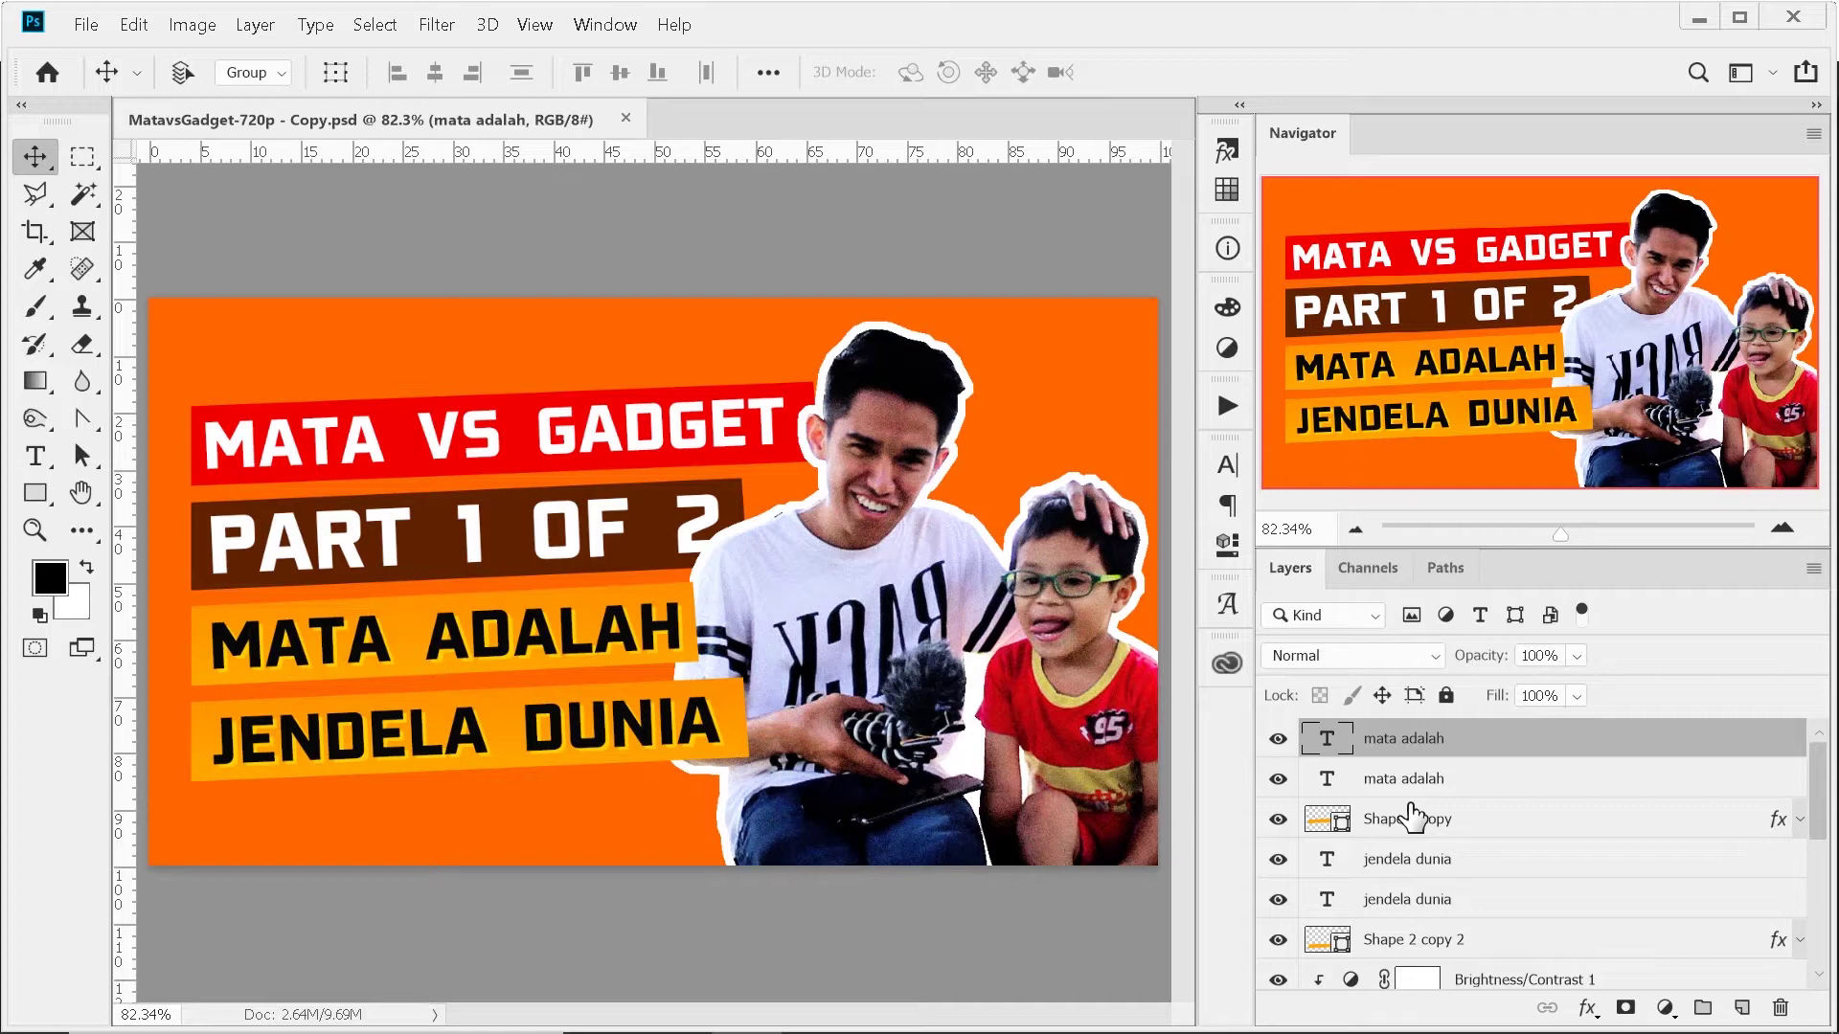
Toggle the Bg layer's visibility off and on to examine what the background contributes to the thumbnail.
{"action": "scroll", "coordinate": [1413, 817], "scroll_direction": "down", "scroll_amount": 6}
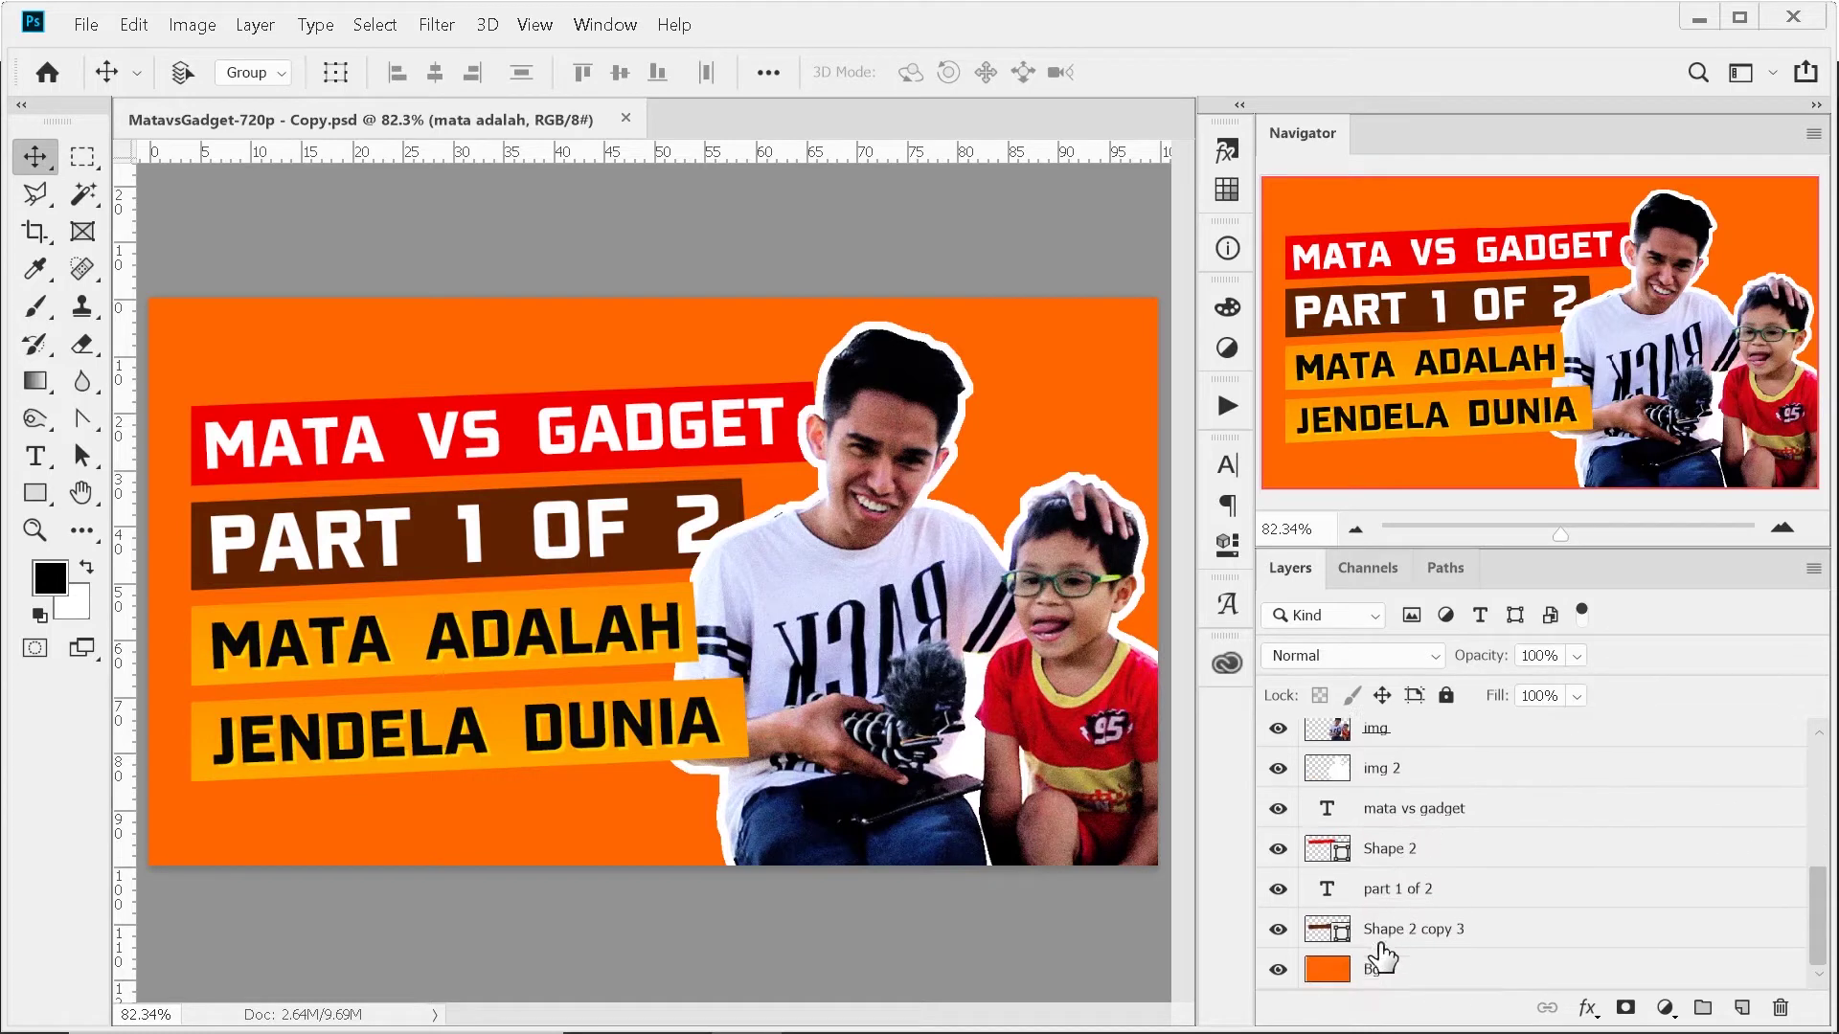
{"action": "left_click", "coordinate": [1380, 973]}
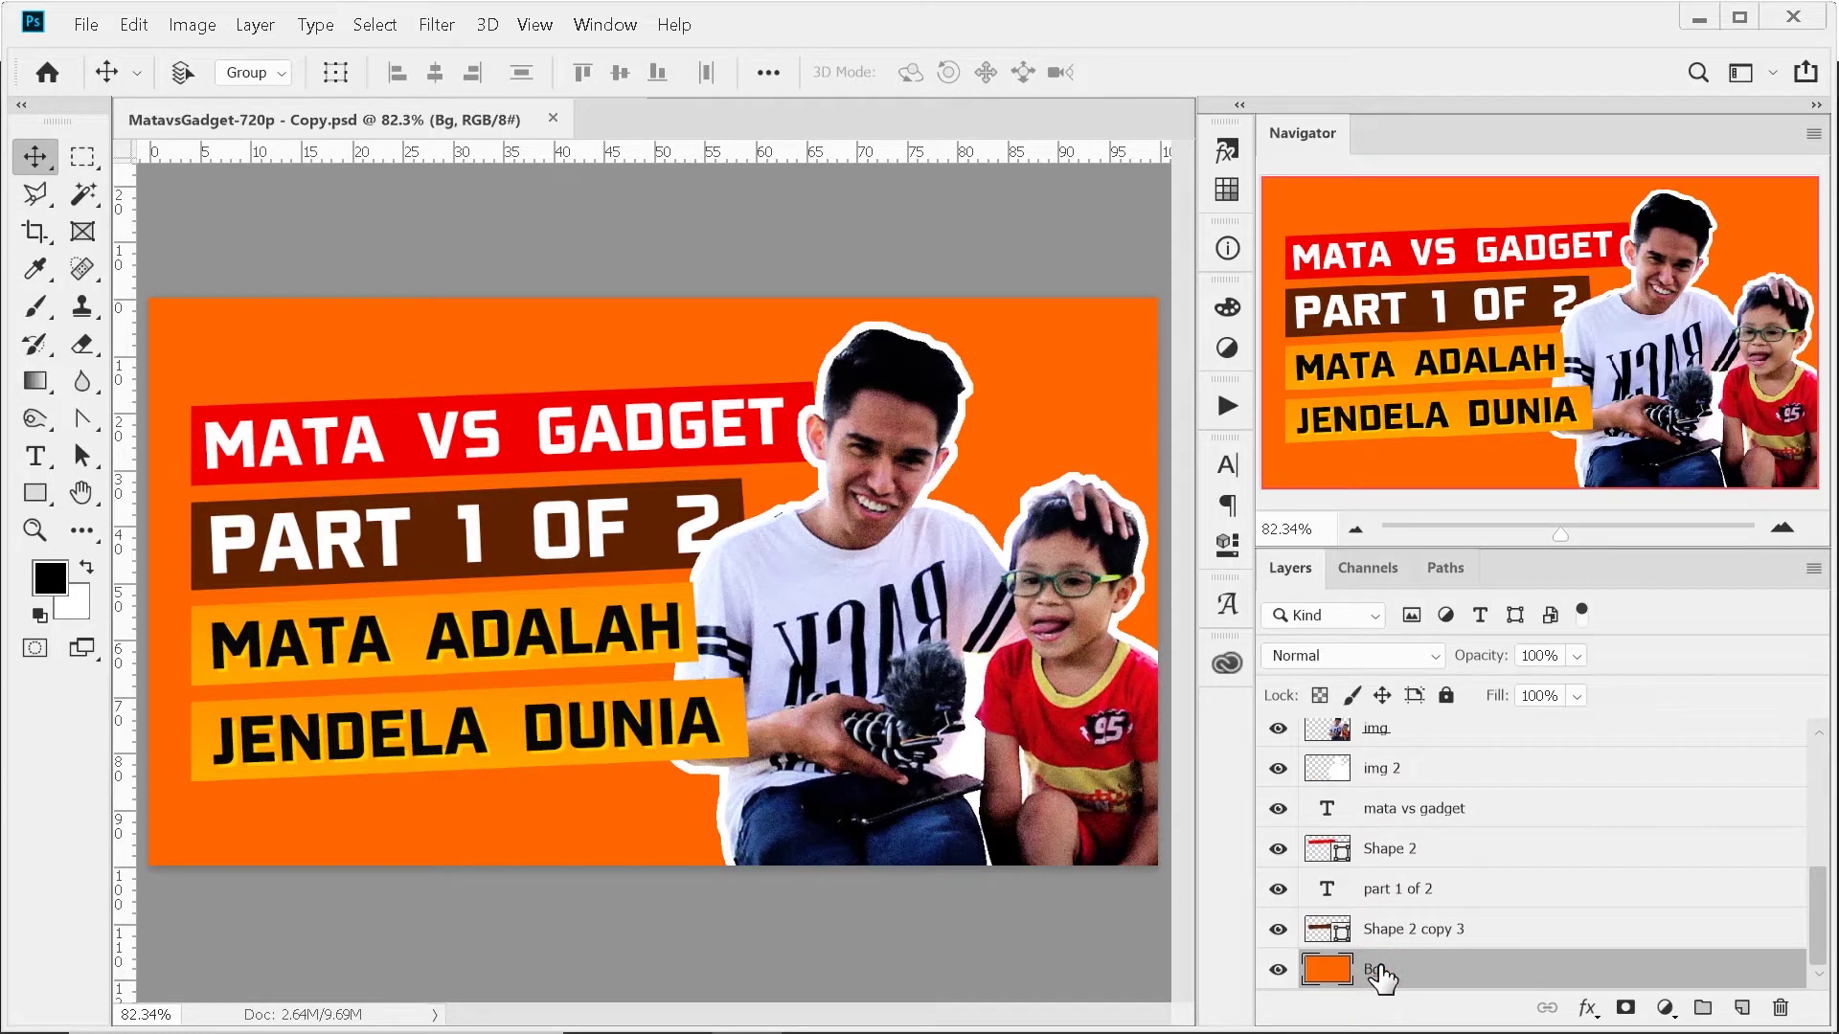
{"action": "left_click", "coordinate": [1279, 969]}
{"action": "left_click", "coordinate": [1279, 969]}
{"action": "left_click", "coordinate": [1279, 969]}
{"action": "left_click", "coordinate": [1279, 969]}
Toggle the part 1 of 2 text and its Shape 2 copy 3 bar to examine how they combine.
{"action": "left_click", "coordinate": [1414, 927]}
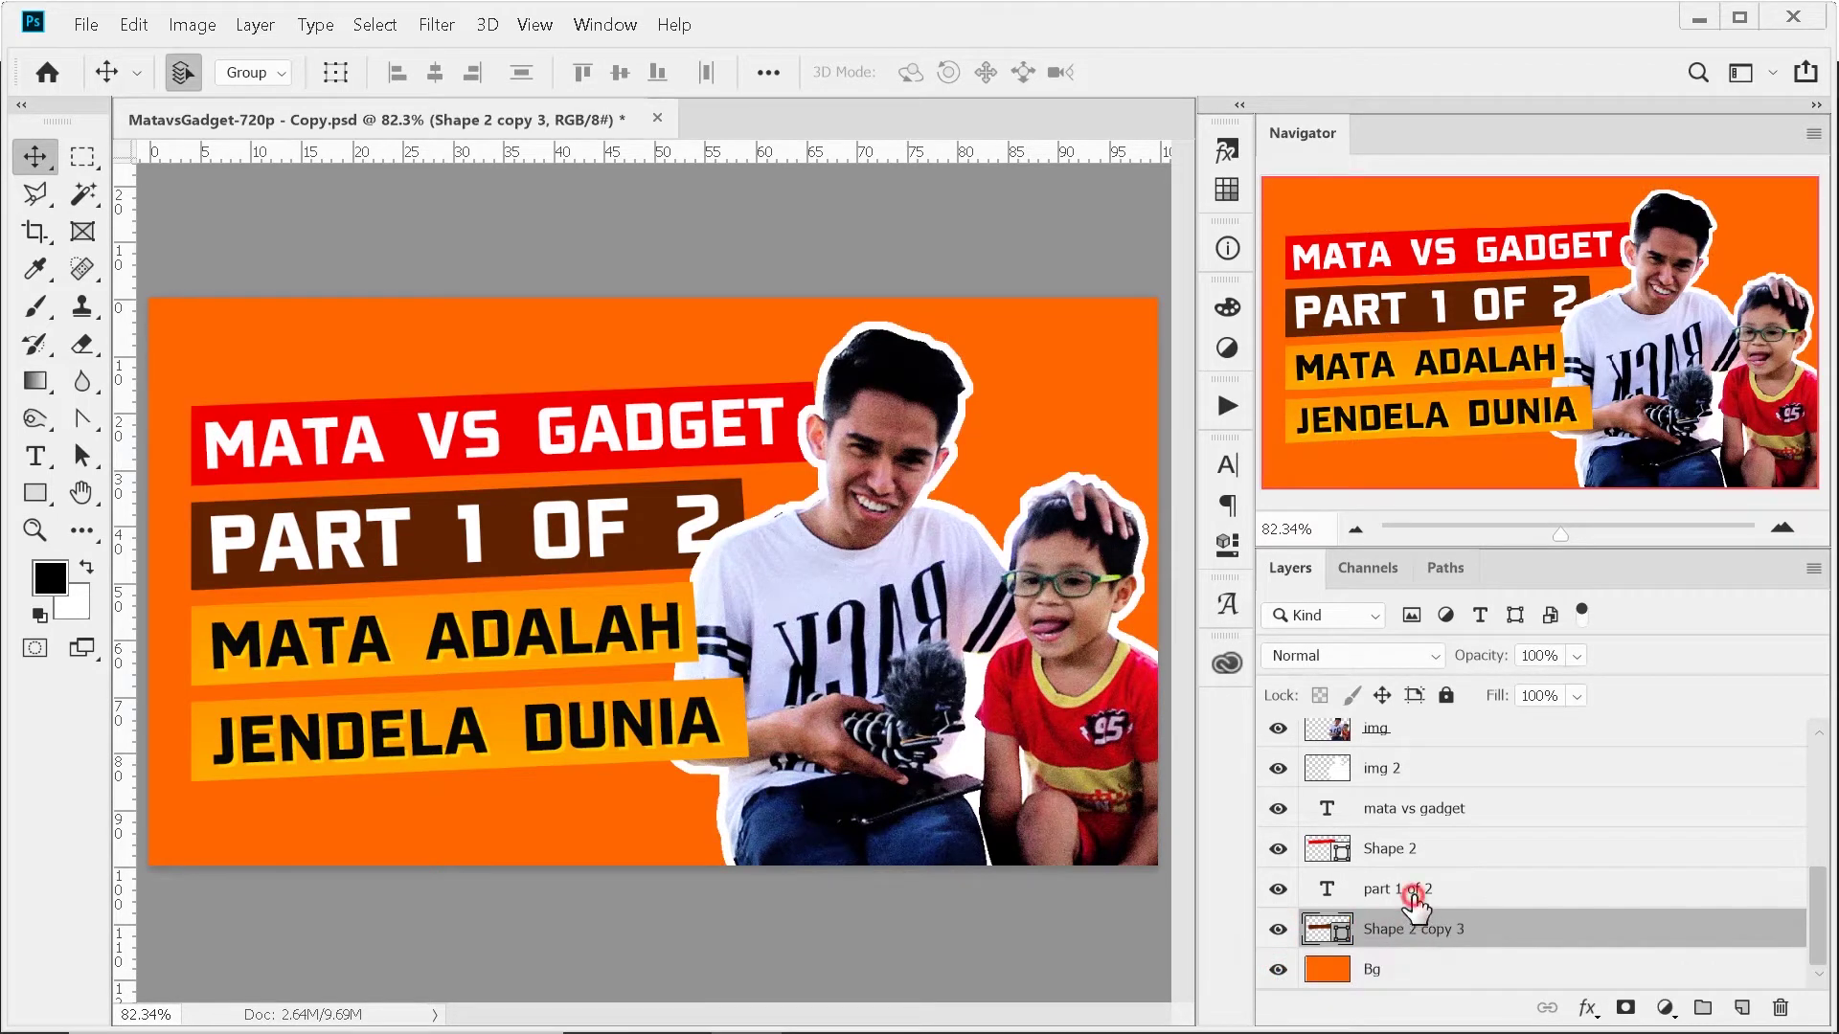
{"action": "left_click", "coordinate": [1414, 893], "text": "shift"}
{"action": "left_click", "coordinate": [1277, 889]}
{"action": "left_click", "coordinate": [1279, 930]}
{"action": "left_click", "coordinate": [1279, 930]}
{"action": "left_click", "coordinate": [1278, 888]}
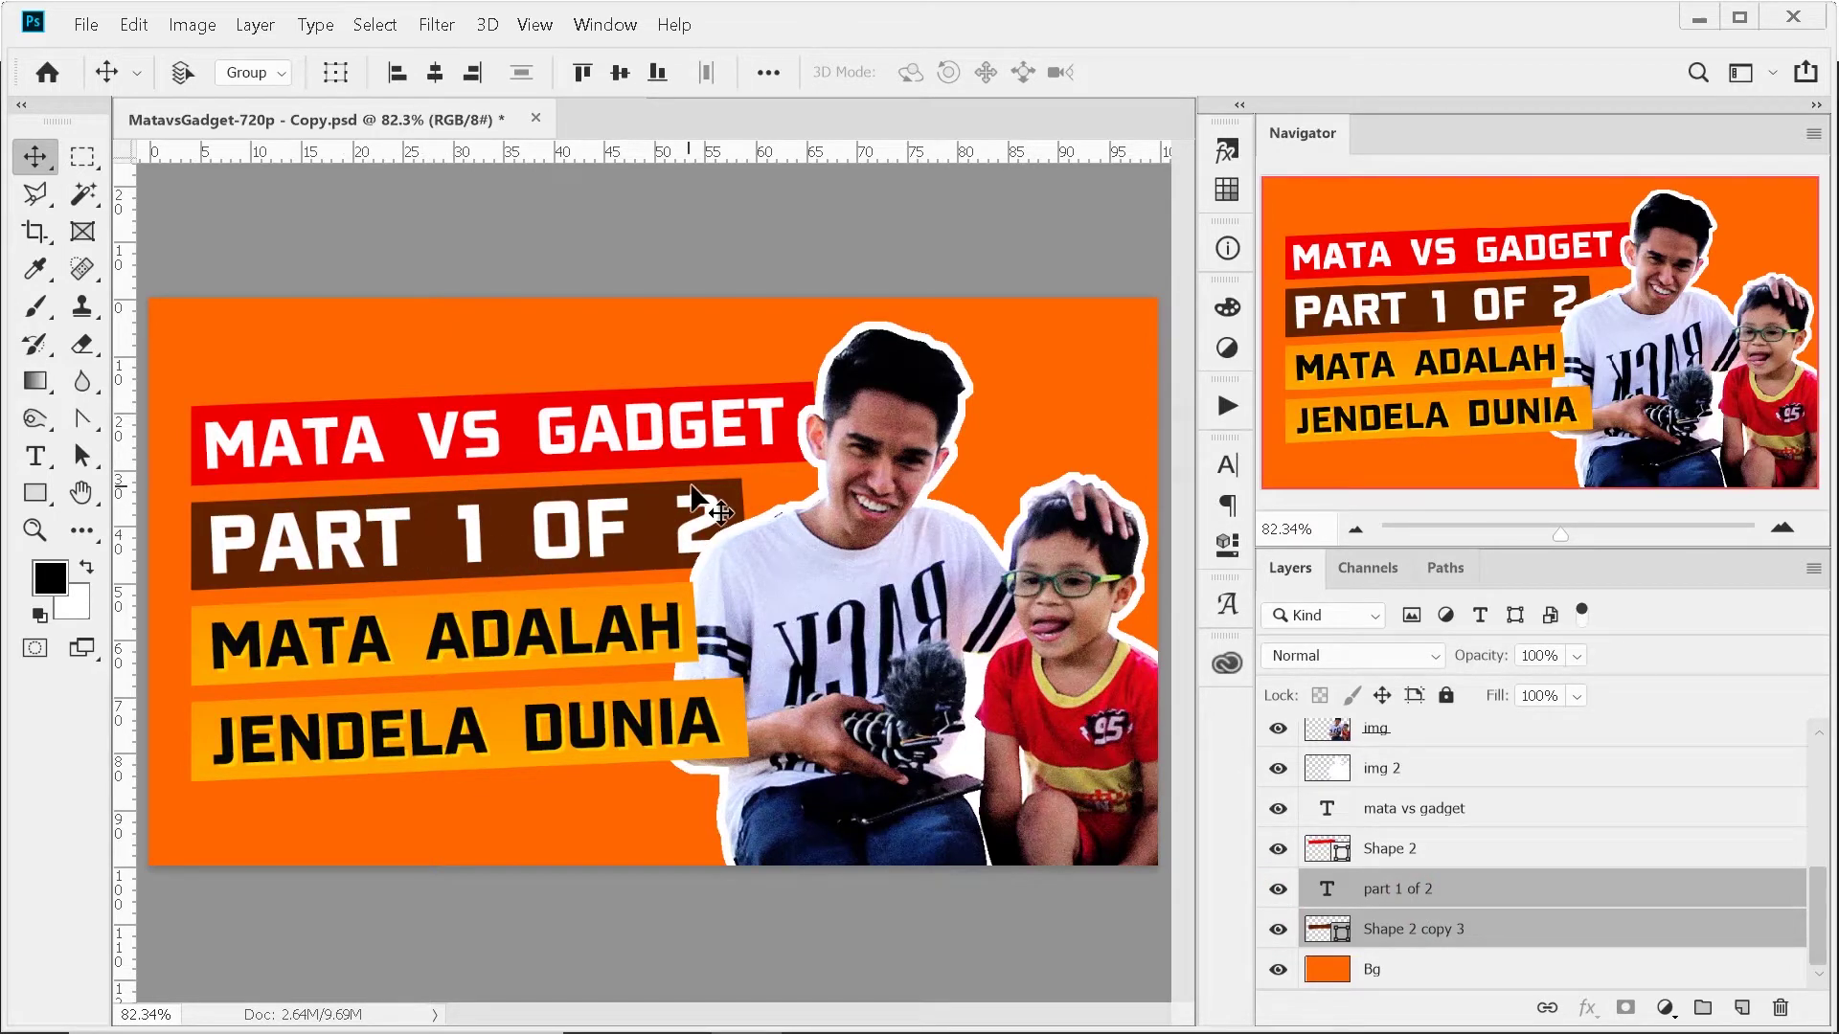
{"action": "left_click", "coordinate": [1280, 930]}
{"action": "left_click", "coordinate": [1279, 930]}
{"action": "left_click", "coordinate": [1279, 889]}
{"action": "left_click", "coordinate": [1279, 889]}
{"action": "left_click", "coordinate": [1279, 889]}
{"action": "left_click", "coordinate": [1280, 891]}
Toggle the mata vs gadget text and its red Shape 2 bar, leaving both shown and the text layer selected.
{"action": "left_click", "coordinate": [1280, 851]}
{"action": "left_click", "coordinate": [1279, 850]}
{"action": "left_click", "coordinate": [1278, 809]}
{"action": "left_click", "coordinate": [1279, 849]}
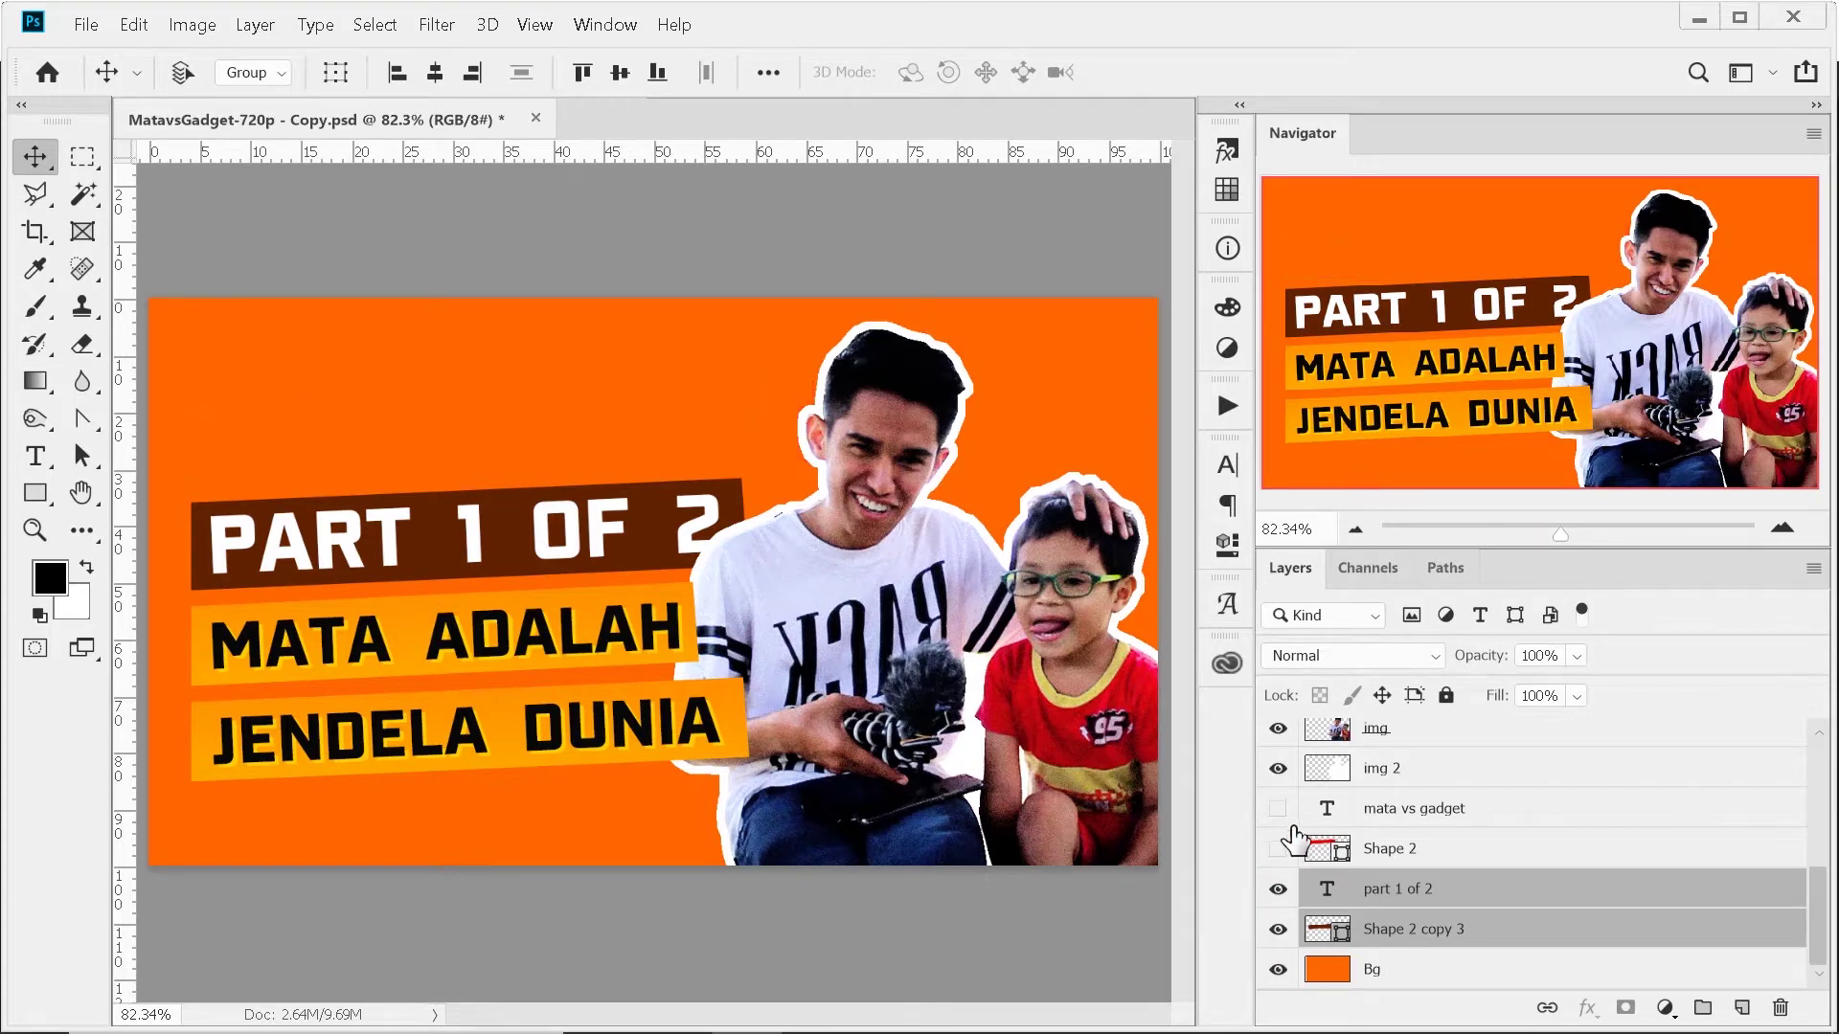
{"action": "left_click", "coordinate": [1279, 810]}
{"action": "left_click", "coordinate": [1279, 849]}
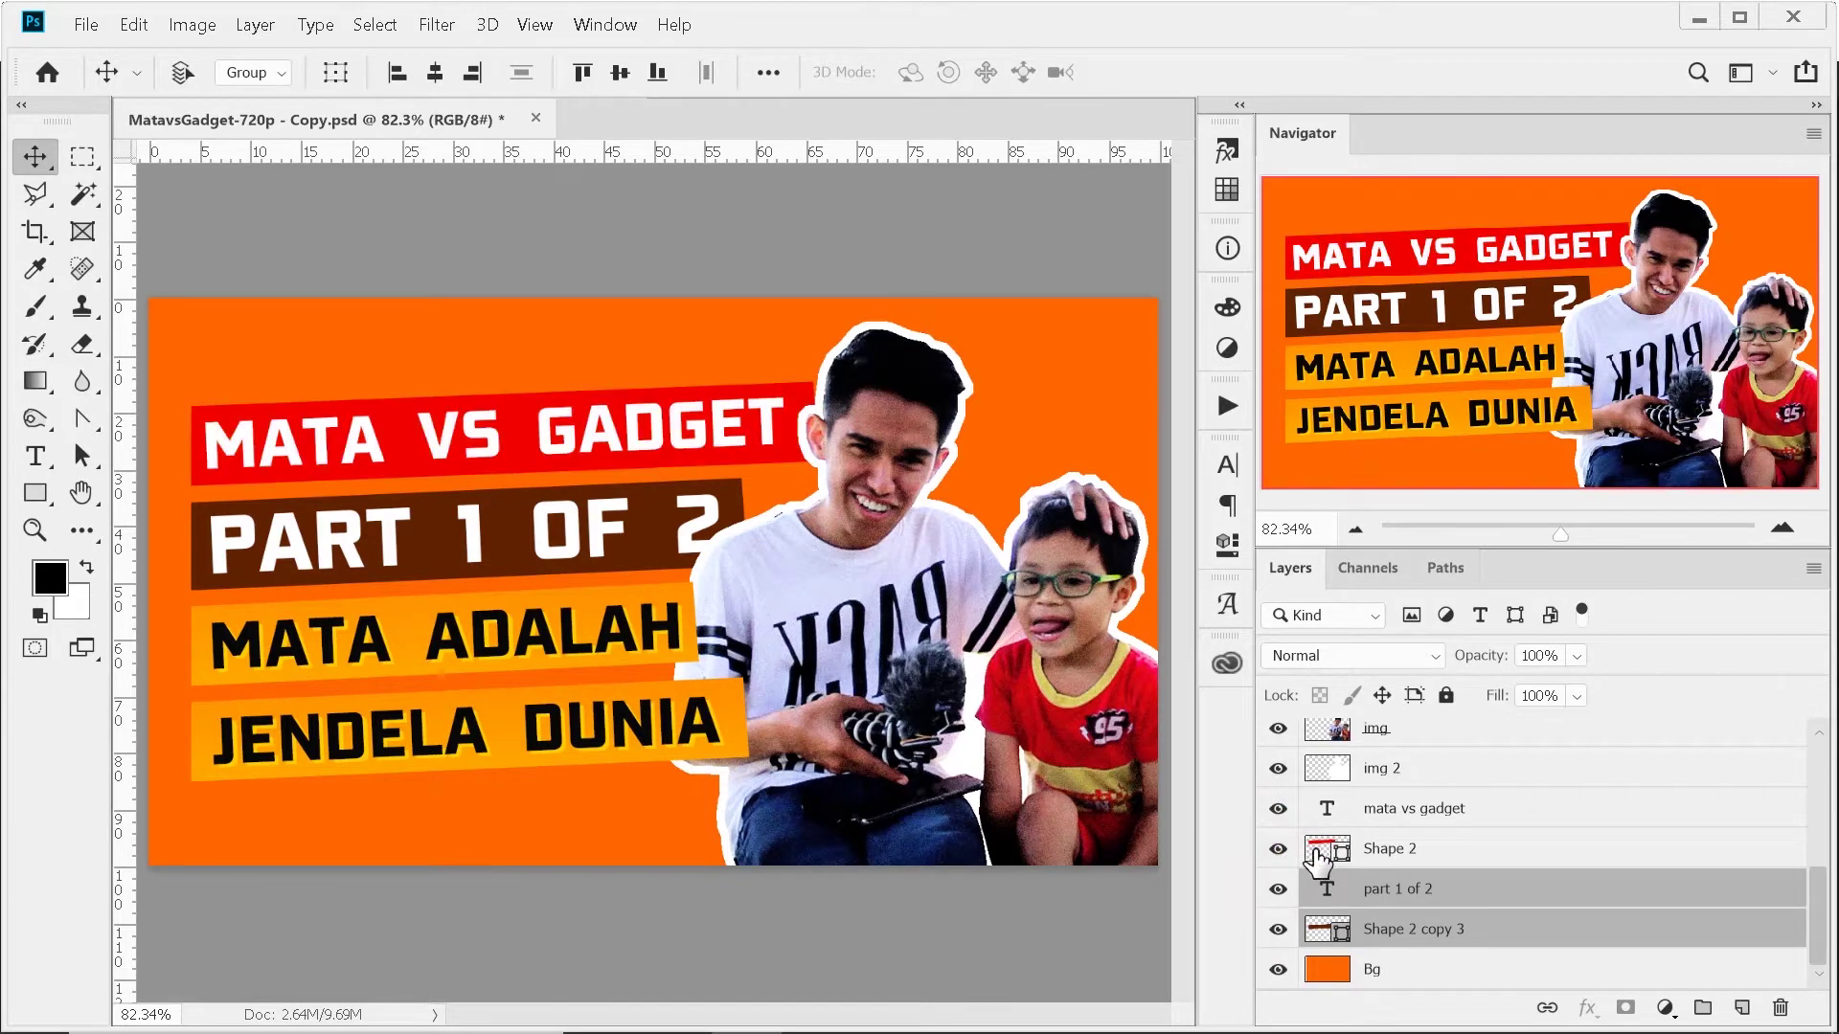
{"action": "left_click", "coordinate": [1416, 810]}
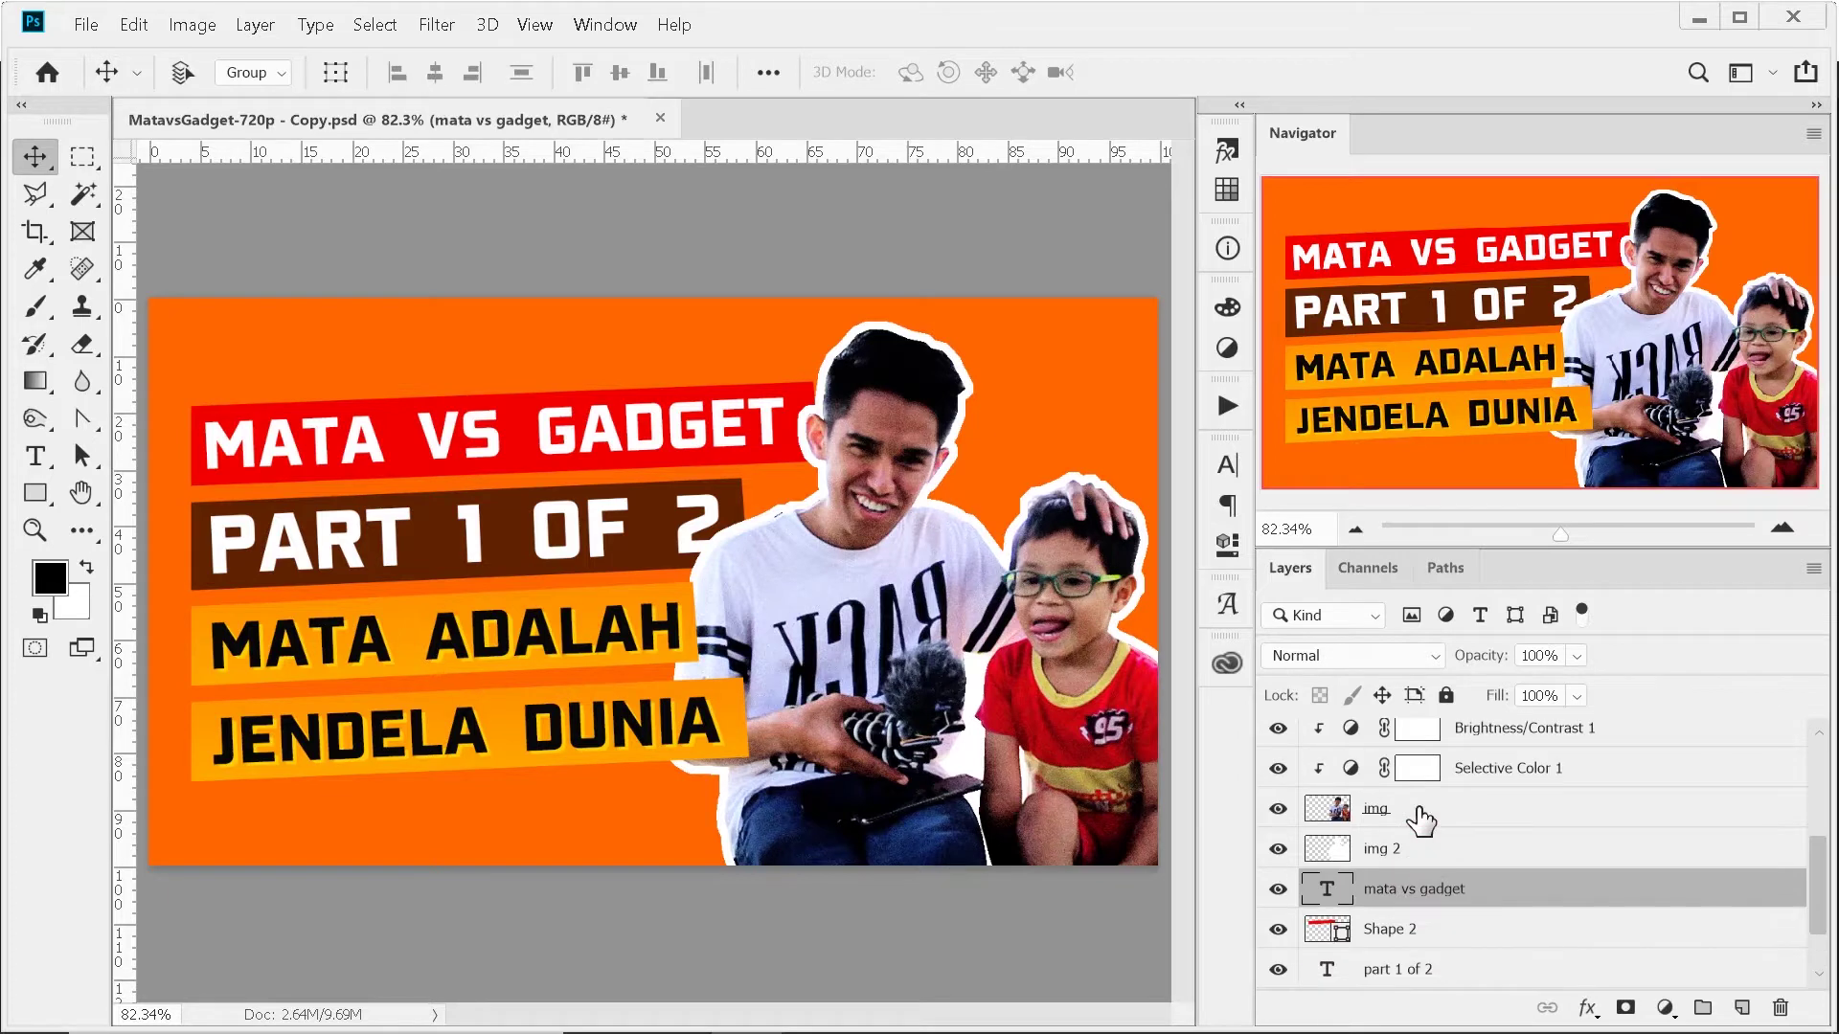
Toggle the img 2 and img layers to examine the white outline and the photo cutout separately.
{"action": "left_click", "coordinate": [1384, 853]}
{"action": "left_click", "coordinate": [1278, 849]}
{"action": "left_click", "coordinate": [1277, 850]}
{"action": "left_click", "coordinate": [1277, 850]}
{"action": "left_click", "coordinate": [1278, 850]}
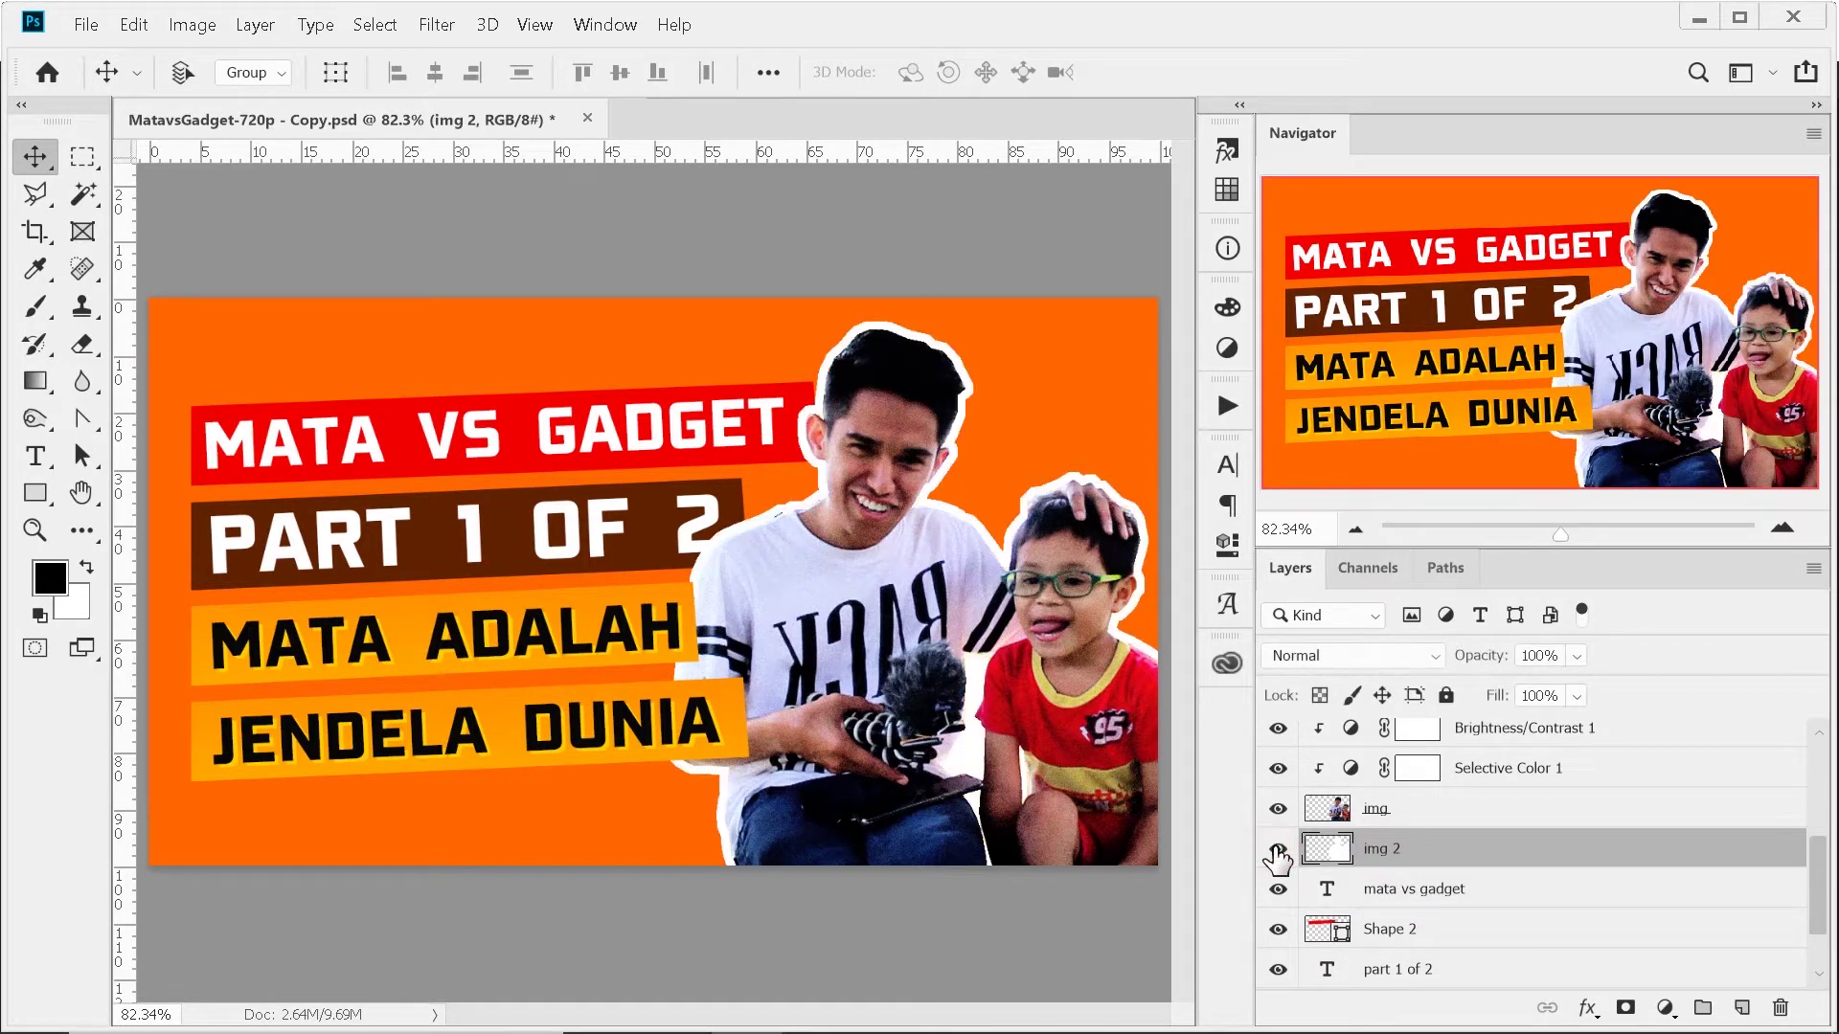
{"action": "left_click", "coordinate": [1278, 849]}
{"action": "left_click", "coordinate": [1278, 850]}
{"action": "left_click", "coordinate": [1278, 809]}
{"action": "left_click", "coordinate": [1277, 810]}
Toggle the Selective Color 1 and Brightness/Contrast 1 adjustments to compare their effect on the photo.
{"action": "scroll", "coordinate": [1289, 833], "scroll_direction": "up", "scroll_amount": 2}
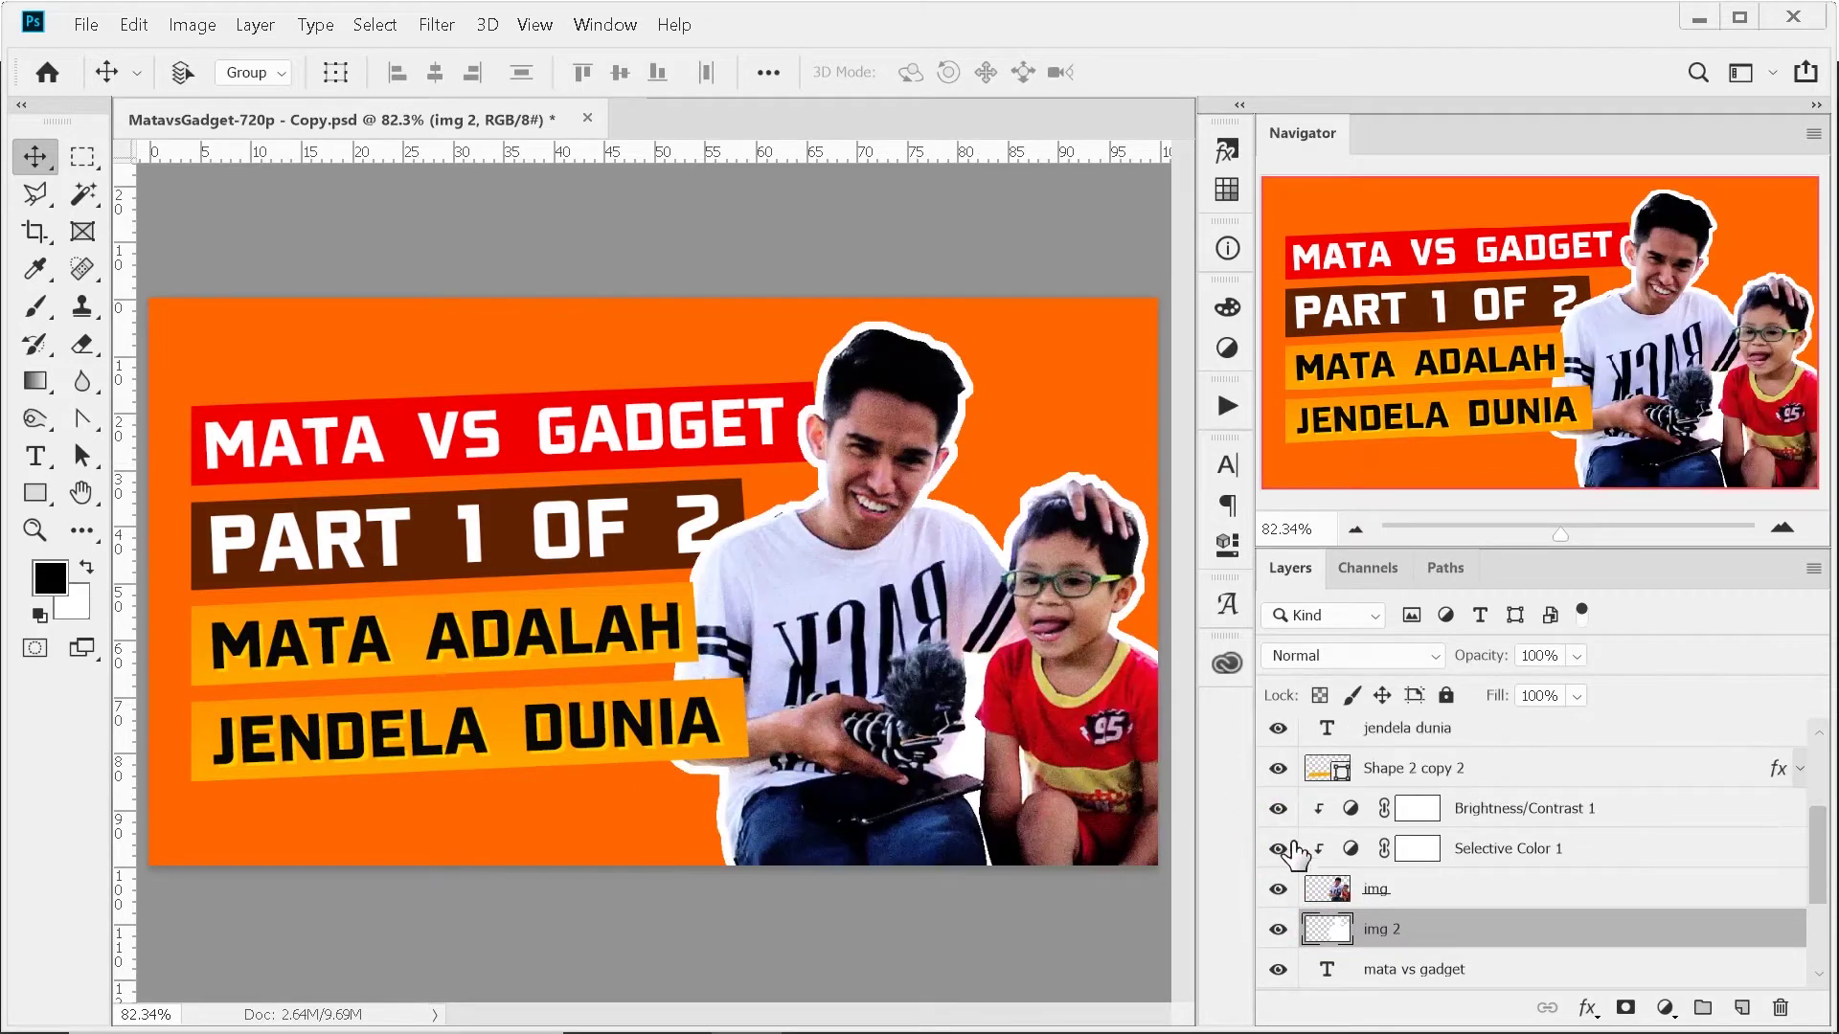
{"action": "left_click", "coordinate": [1278, 849]}
{"action": "left_click", "coordinate": [1278, 849]}
{"action": "left_click", "coordinate": [1278, 849]}
{"action": "left_click", "coordinate": [1500, 812]}
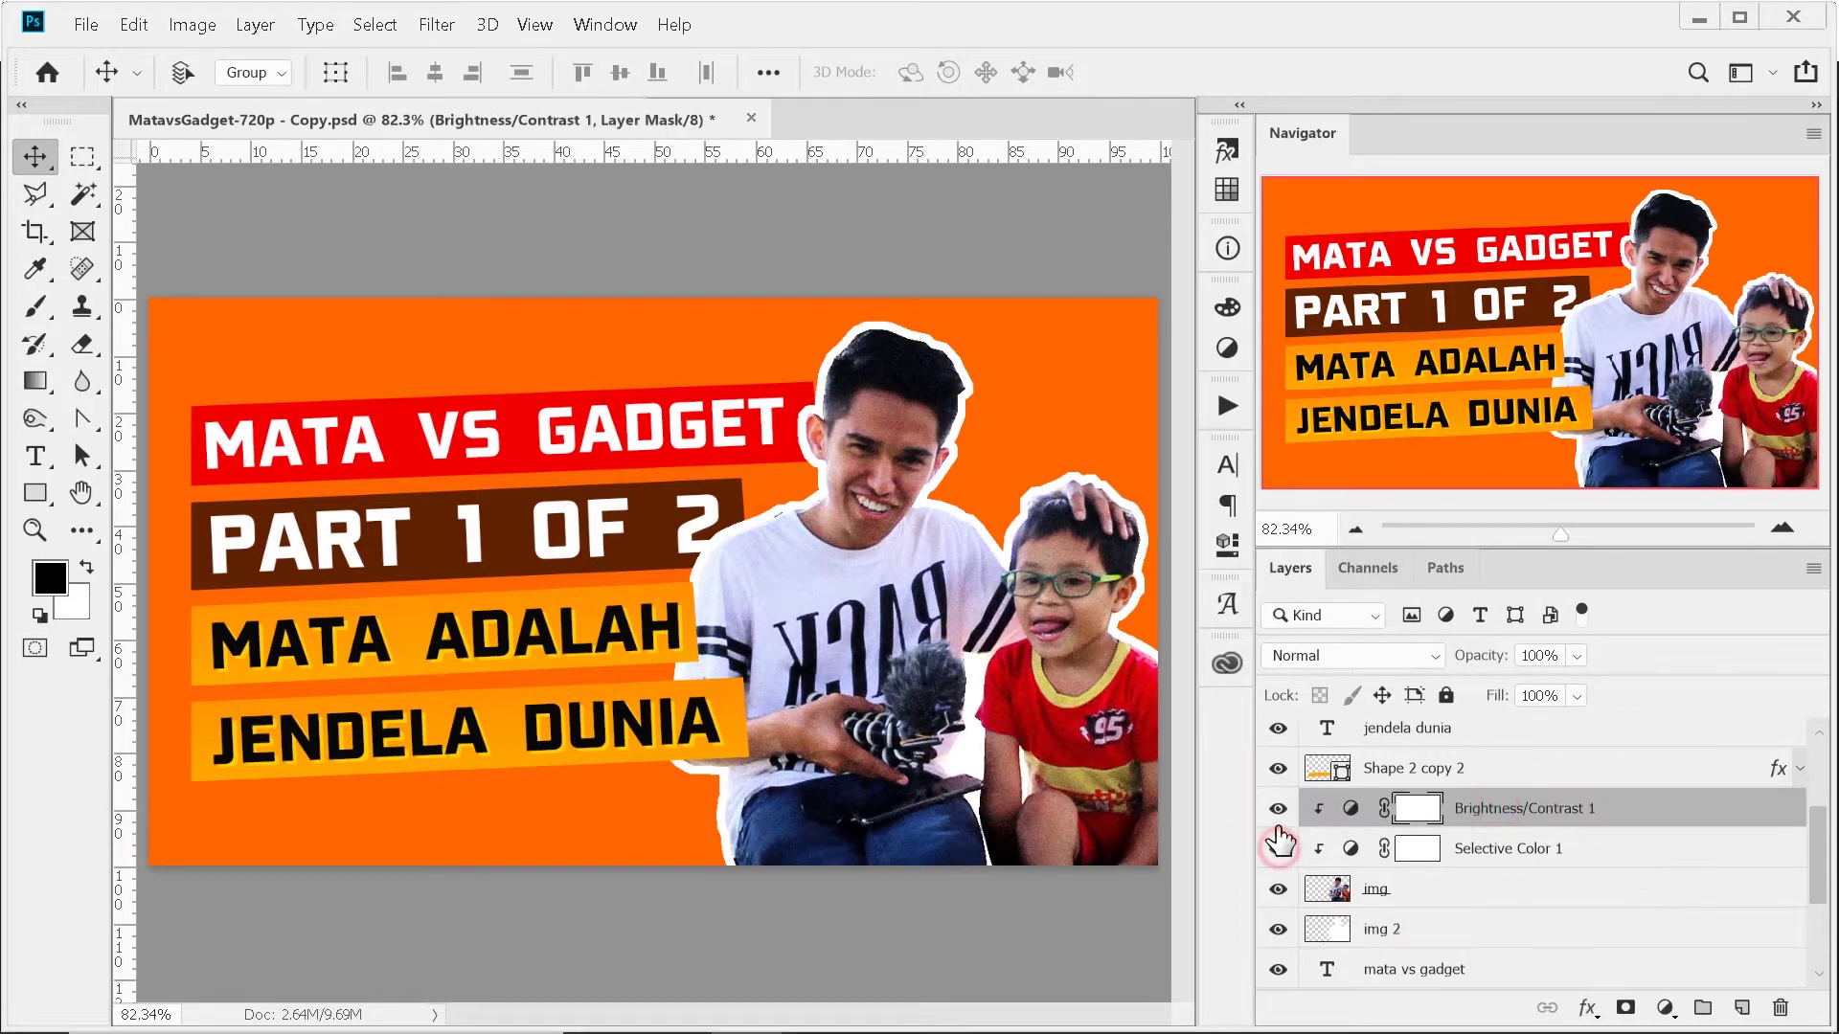
{"action": "left_click", "coordinate": [1278, 849]}
{"action": "left_click", "coordinate": [1277, 810]}
{"action": "left_click", "coordinate": [1278, 849]}
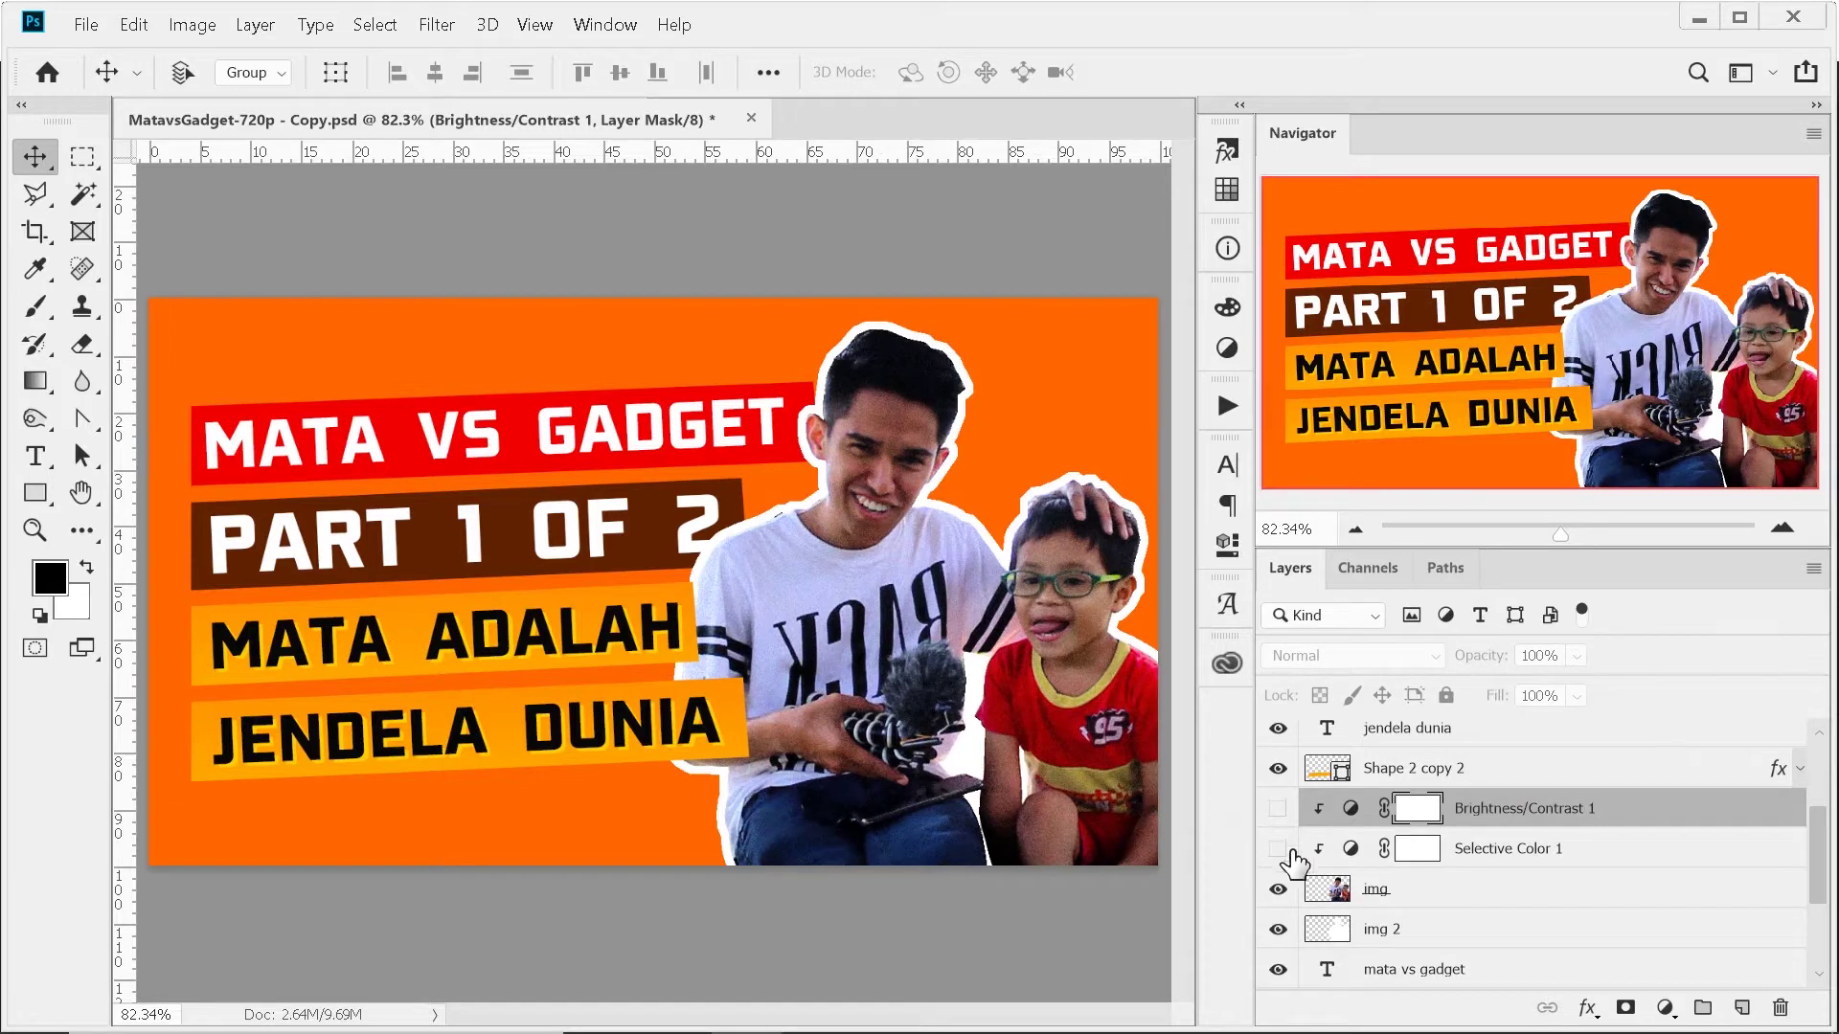
{"action": "left_click", "coordinate": [1278, 809]}
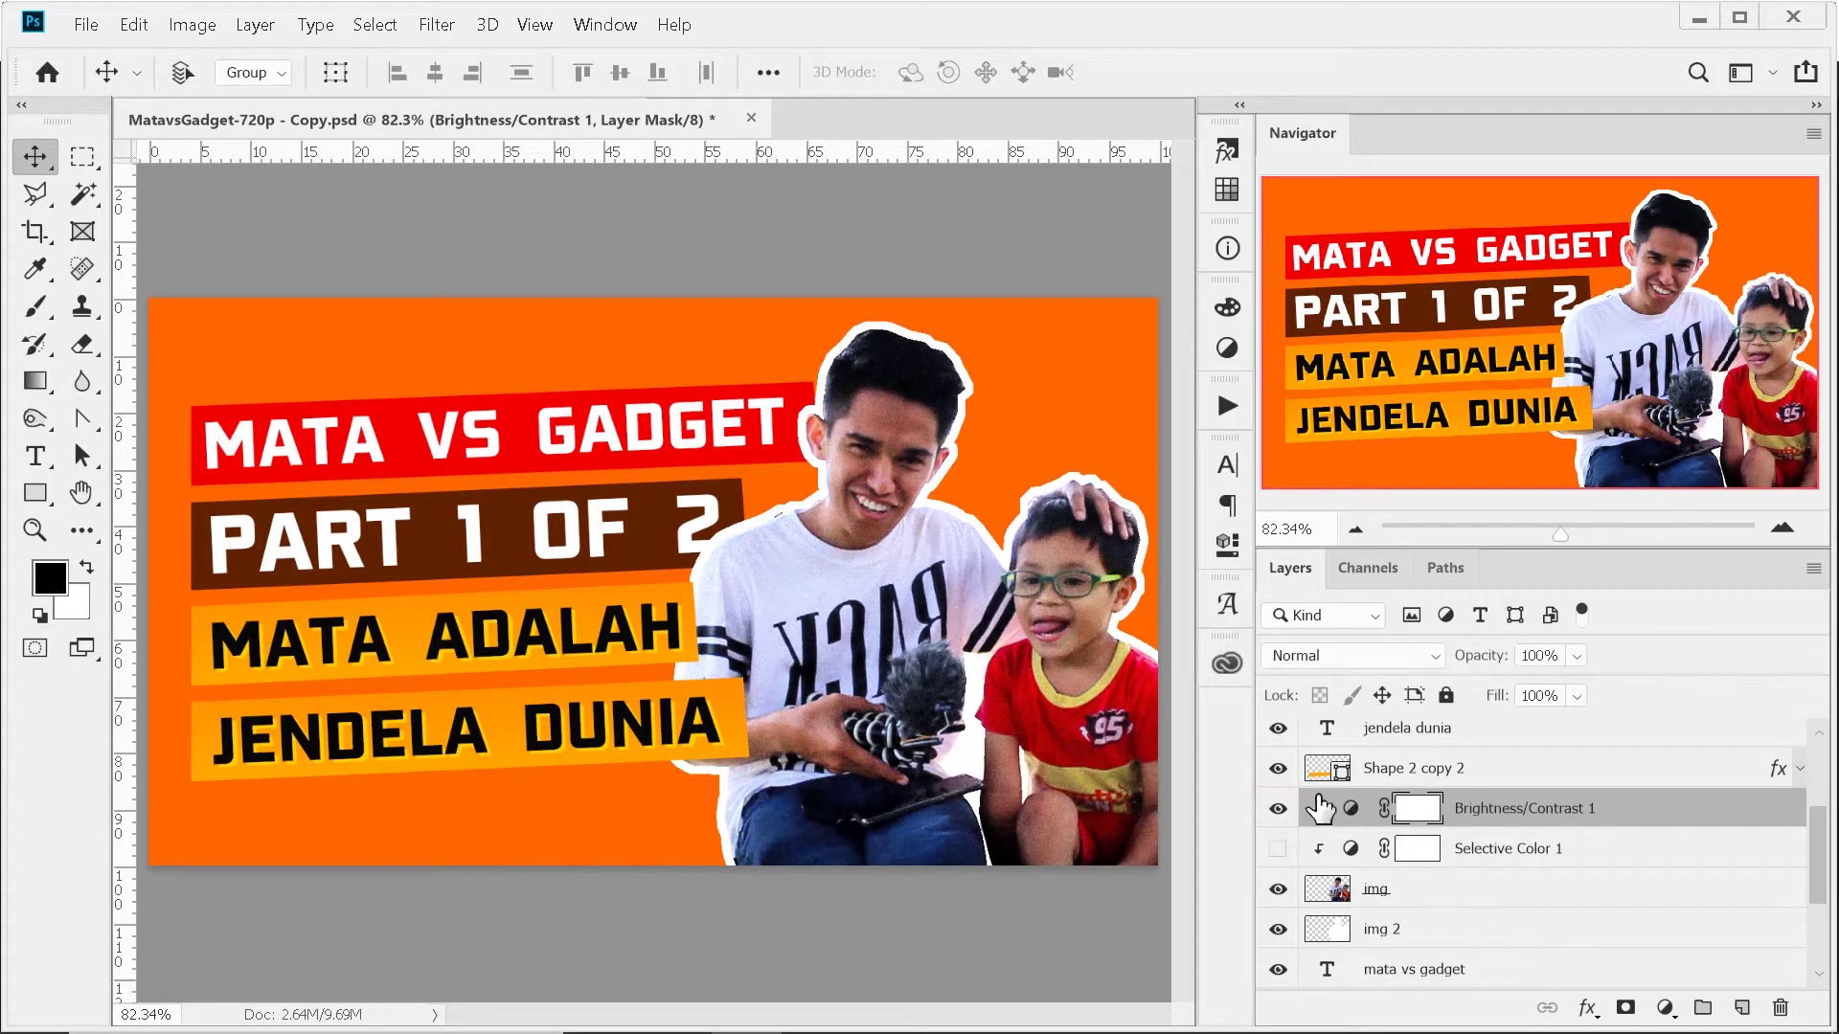
{"action": "left_click", "coordinate": [1278, 849]}
Toggle the Shape 2 copy 2 bar and the jendela dunia text layers to examine their separate parts.
{"action": "scroll", "coordinate": [1521, 862], "scroll_direction": "up", "scroll_amount": 2}
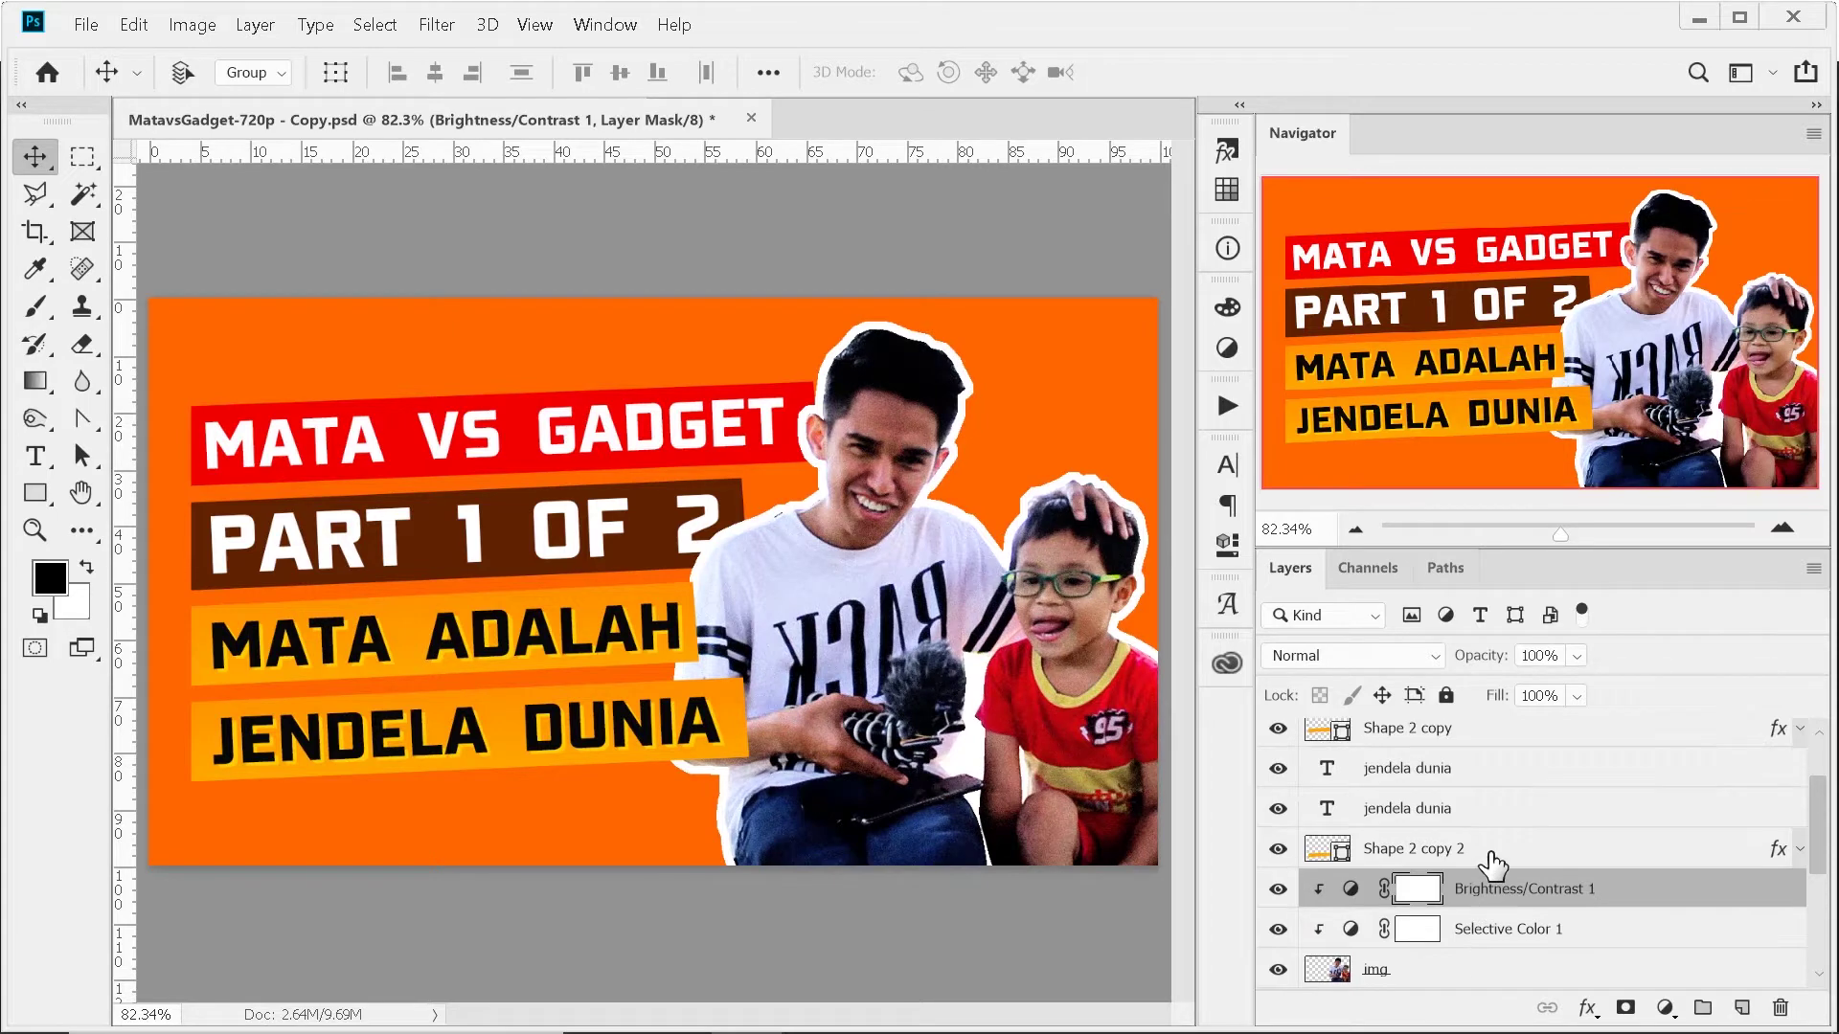
{"action": "left_click", "coordinate": [1277, 849]}
{"action": "left_click", "coordinate": [1277, 850]}
{"action": "left_click", "coordinate": [1279, 809]}
{"action": "left_click", "coordinate": [1278, 848]}
{"action": "left_click", "coordinate": [1278, 849]}
{"action": "left_click", "coordinate": [1278, 849]}
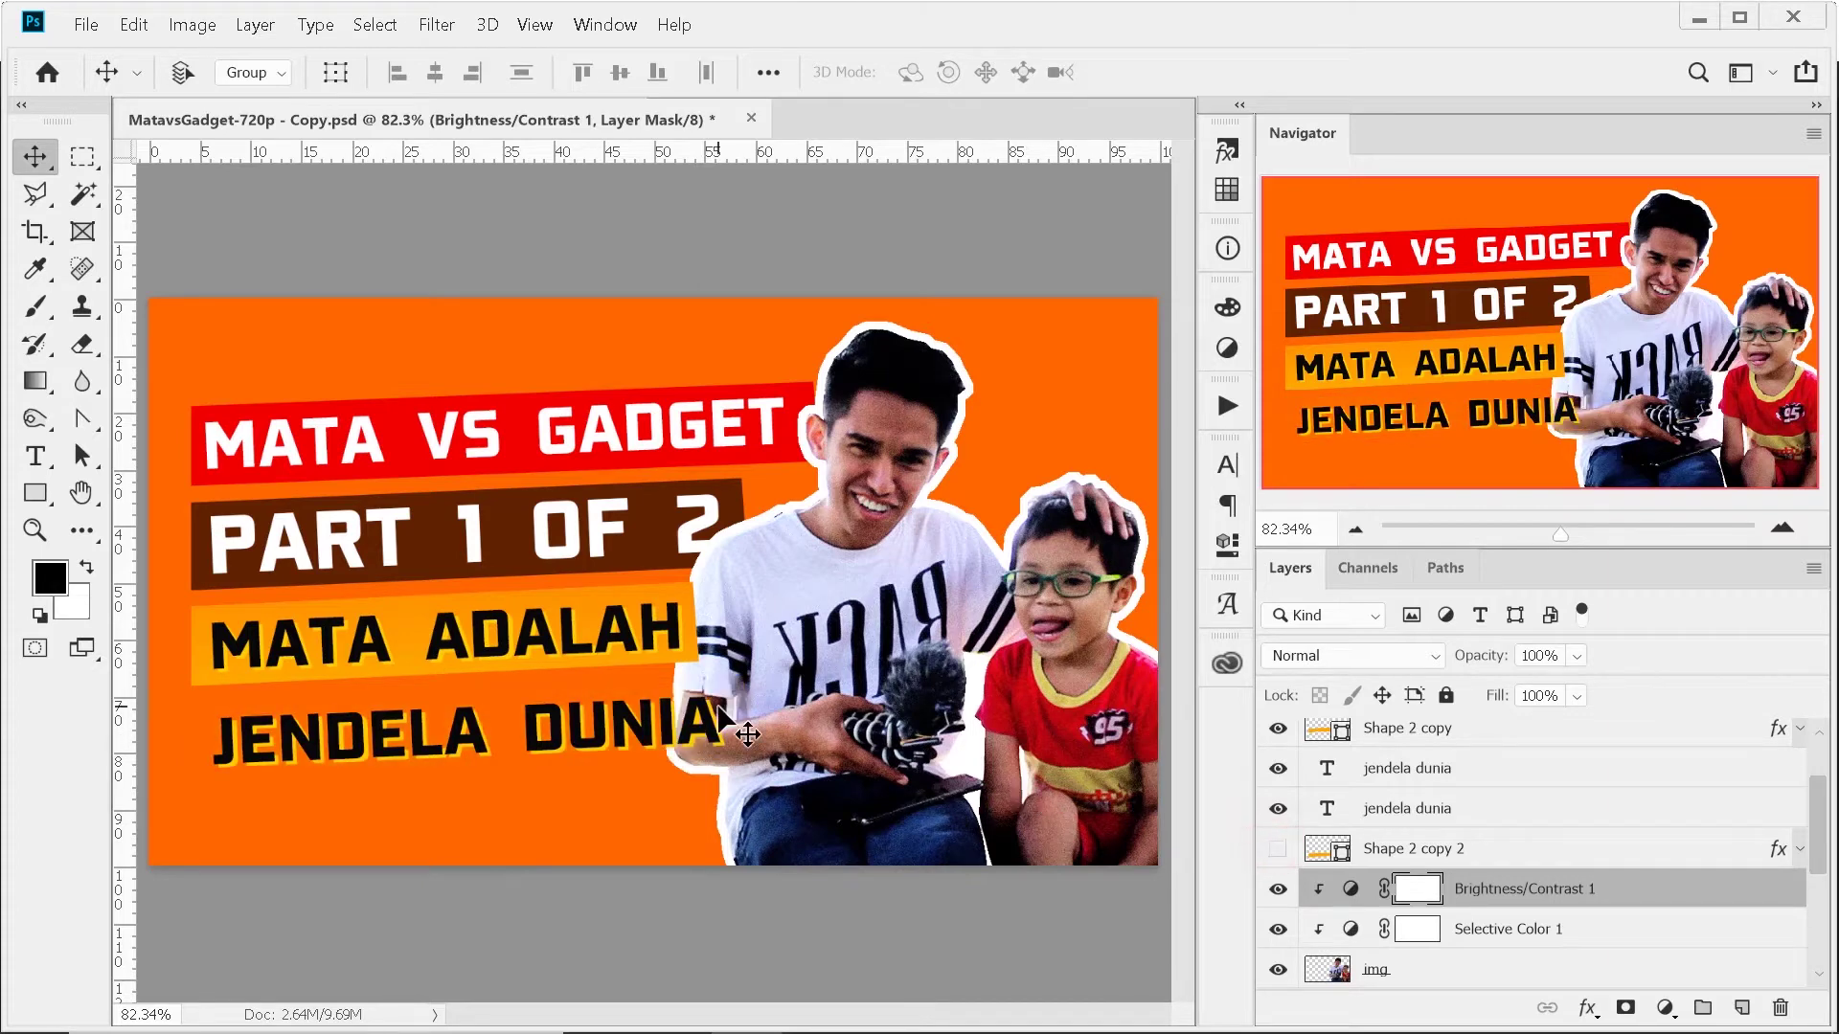
{"action": "left_click", "coordinate": [1278, 849]}
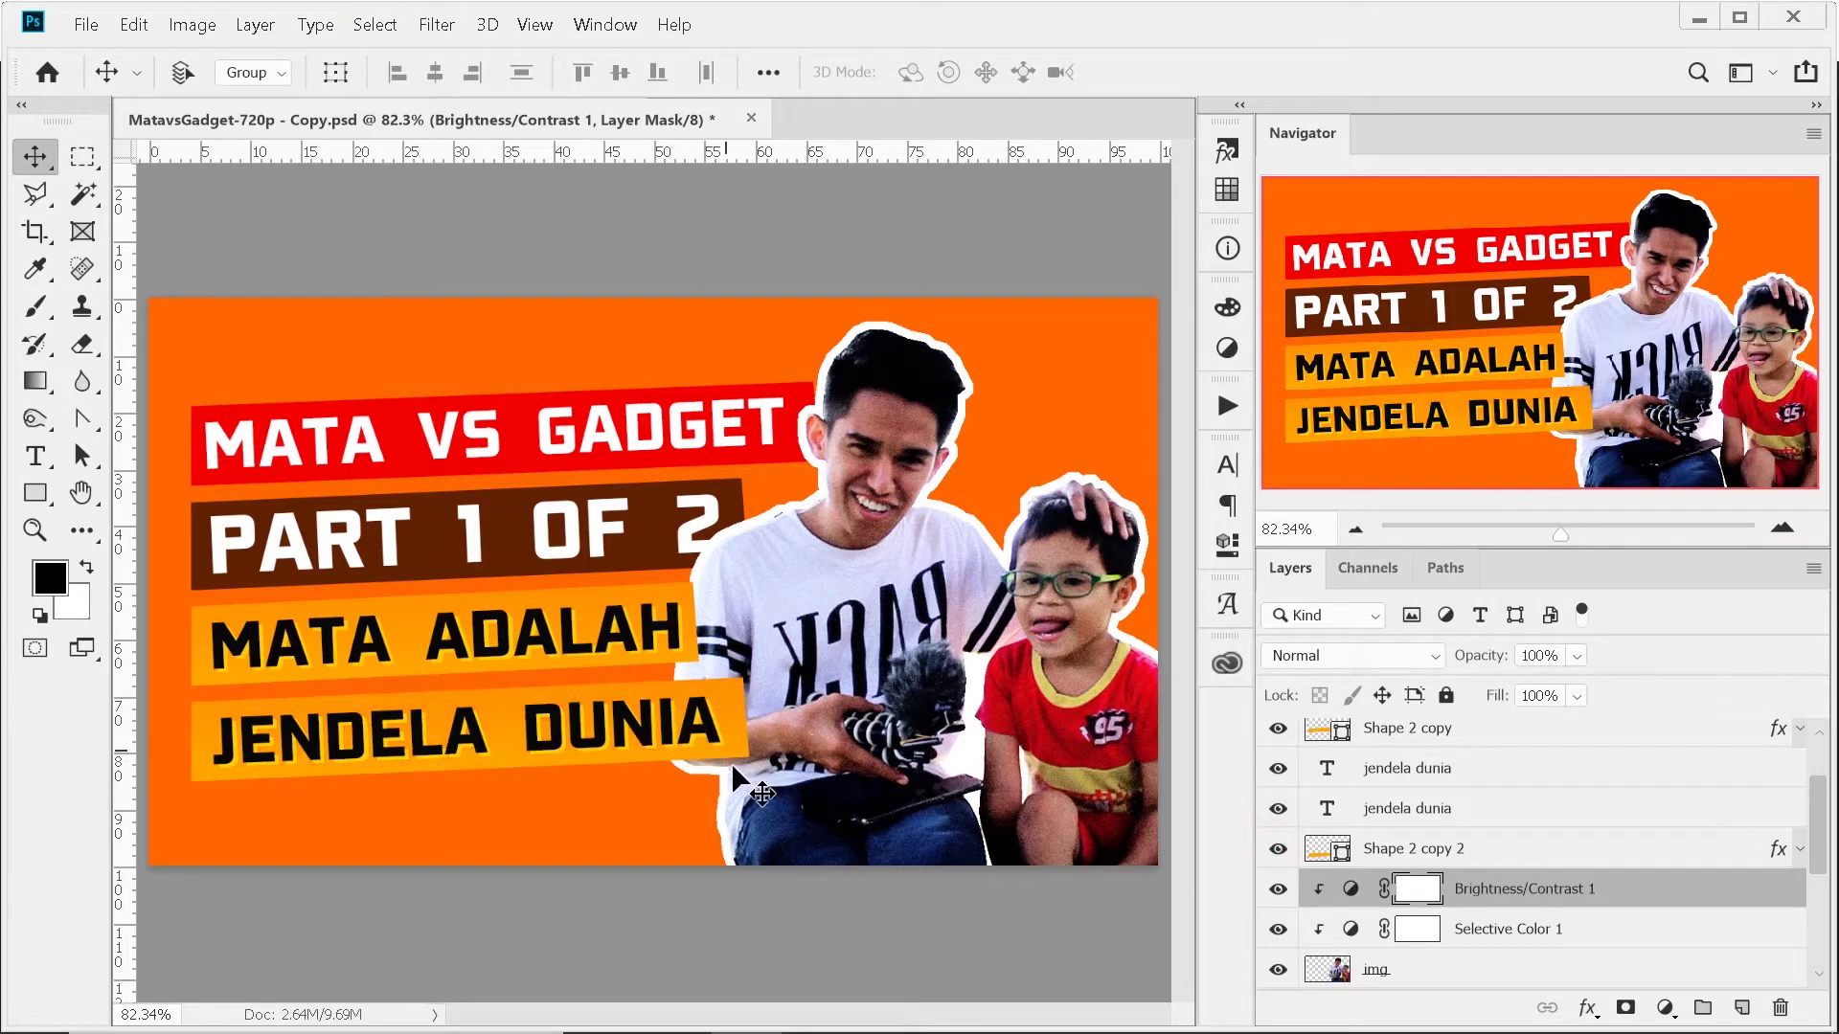
{"action": "left_click", "coordinate": [1277, 769]}
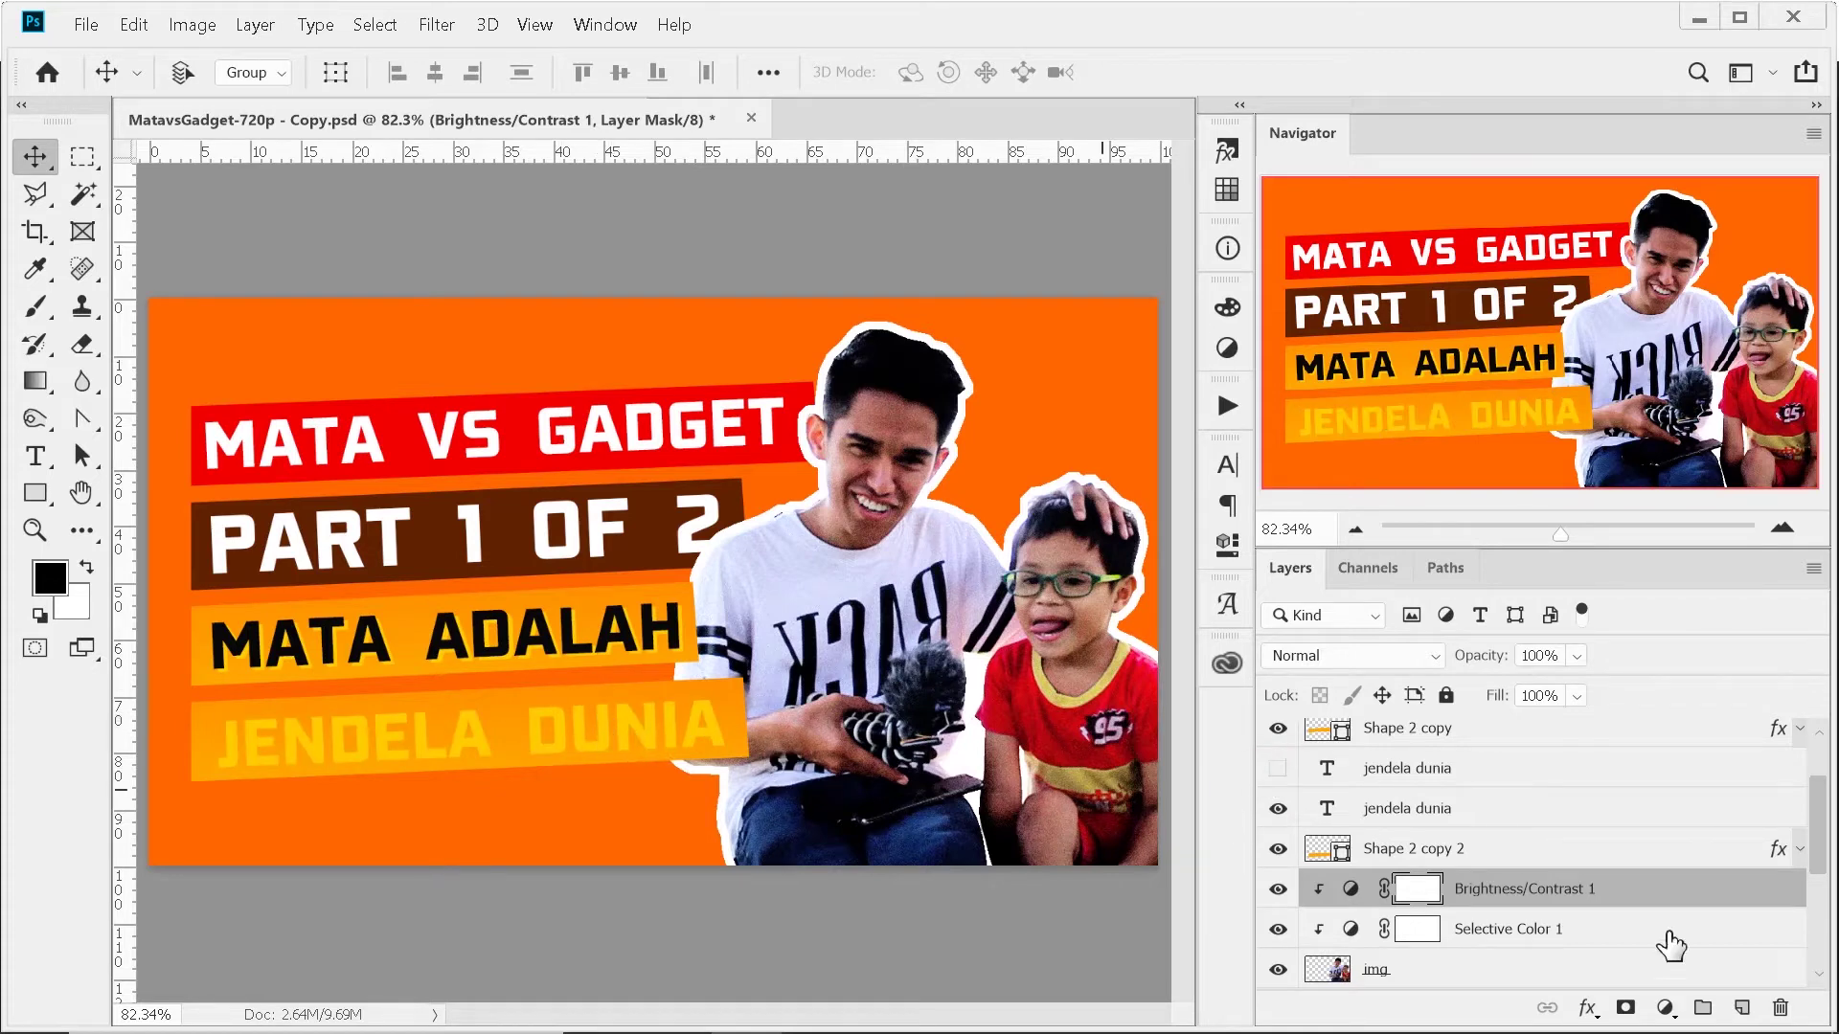
{"action": "left_click", "coordinate": [1278, 769]}
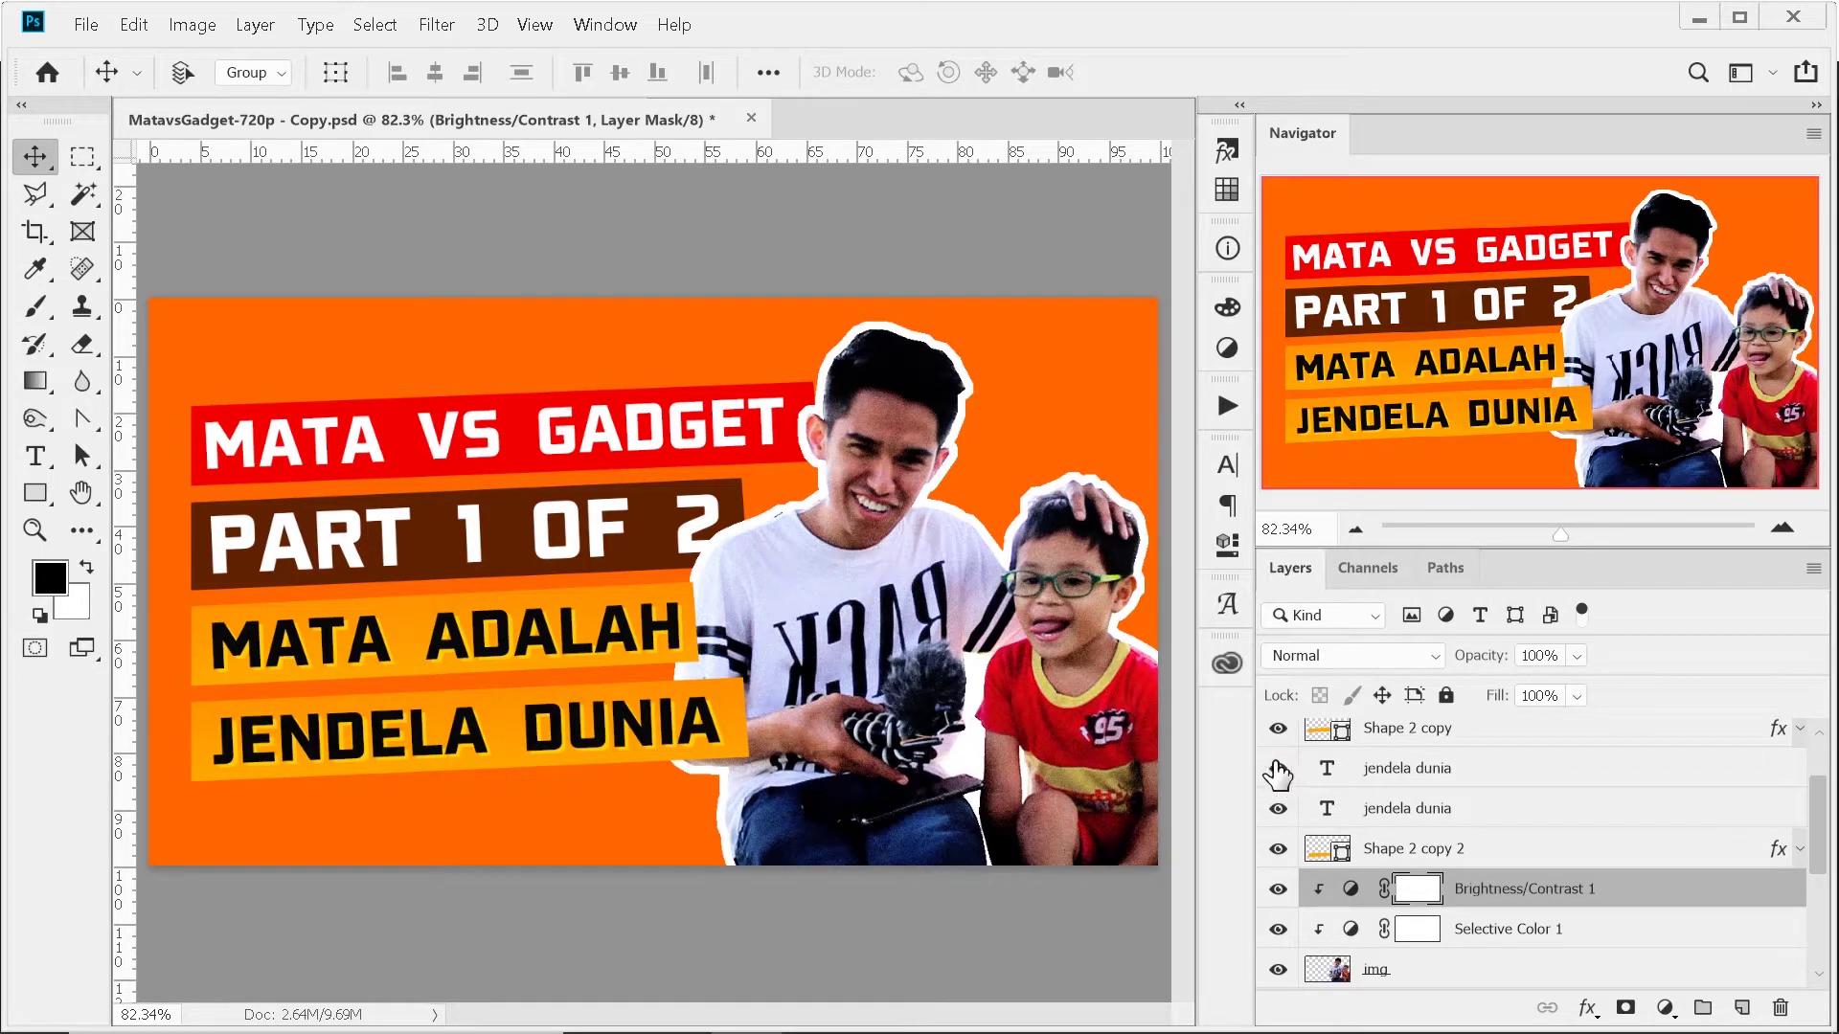
{"action": "left_click", "coordinate": [1277, 770]}
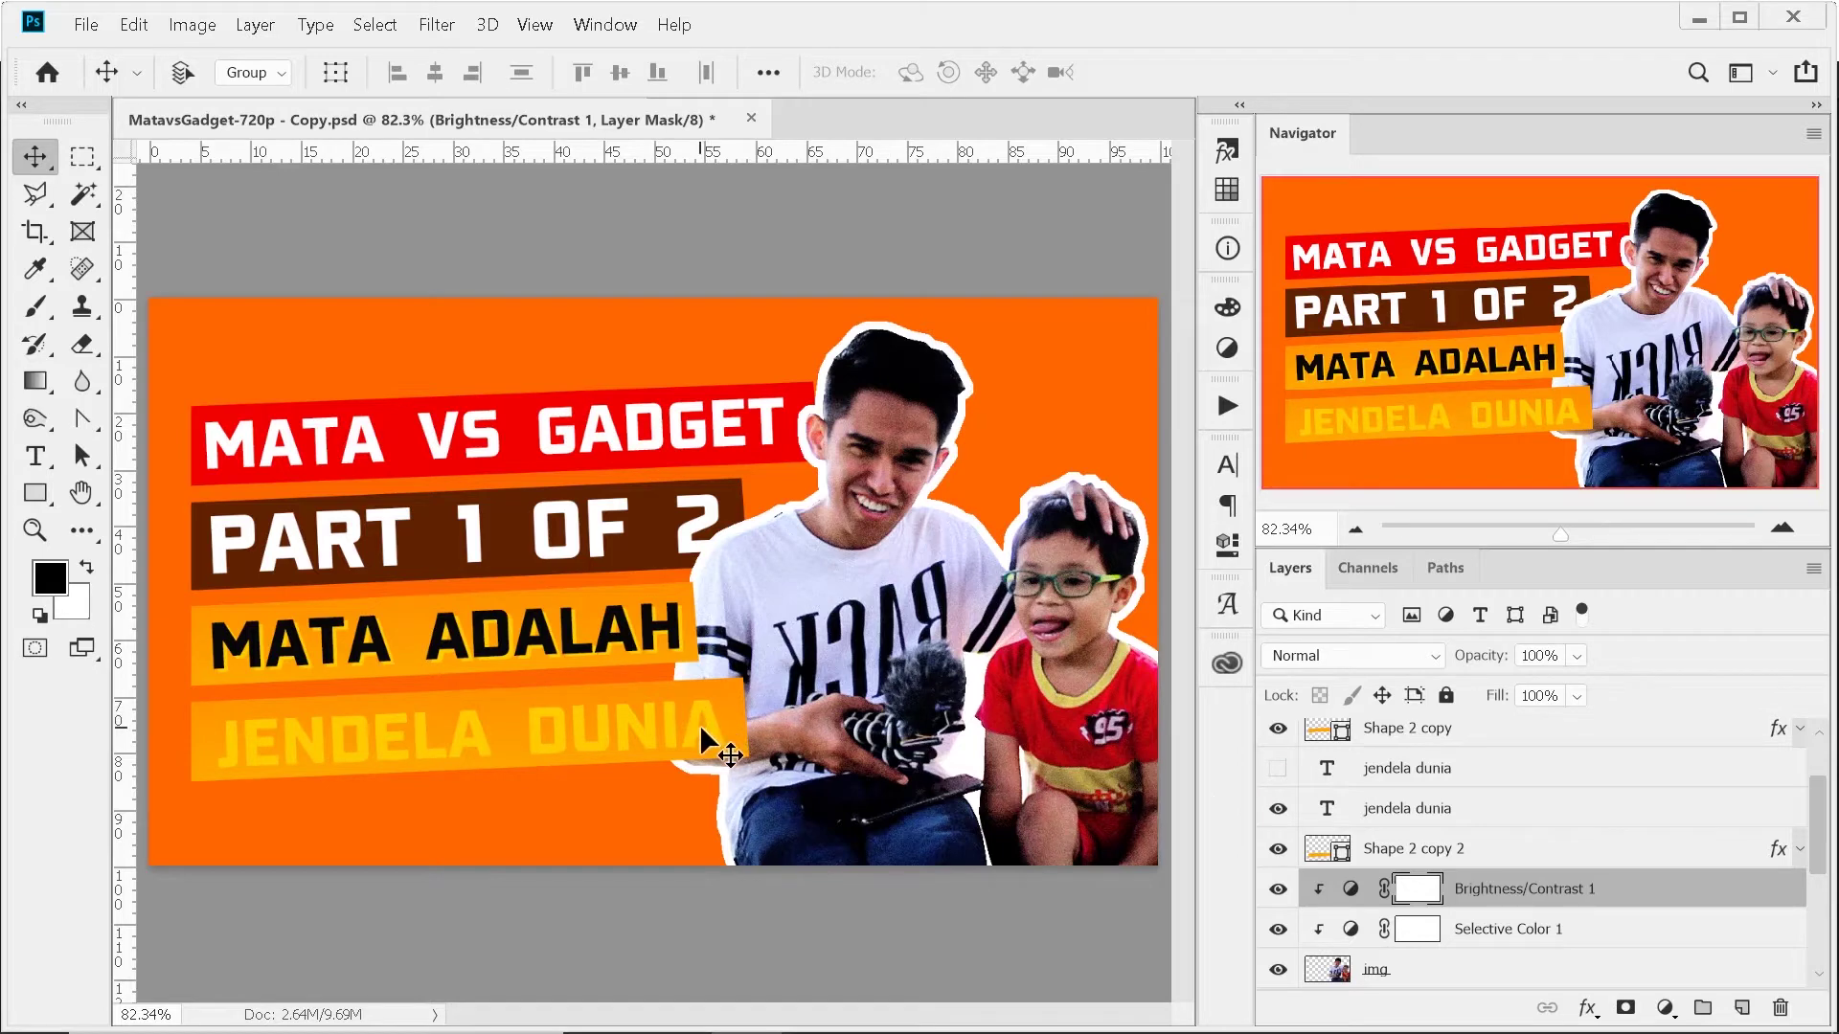
{"action": "left_click", "coordinate": [1278, 769]}
Toggle the two mata adalah text layers off and on to examine the text and its coloured shadow.
{"action": "scroll", "coordinate": [1293, 799], "scroll_direction": "up", "scroll_amount": 1}
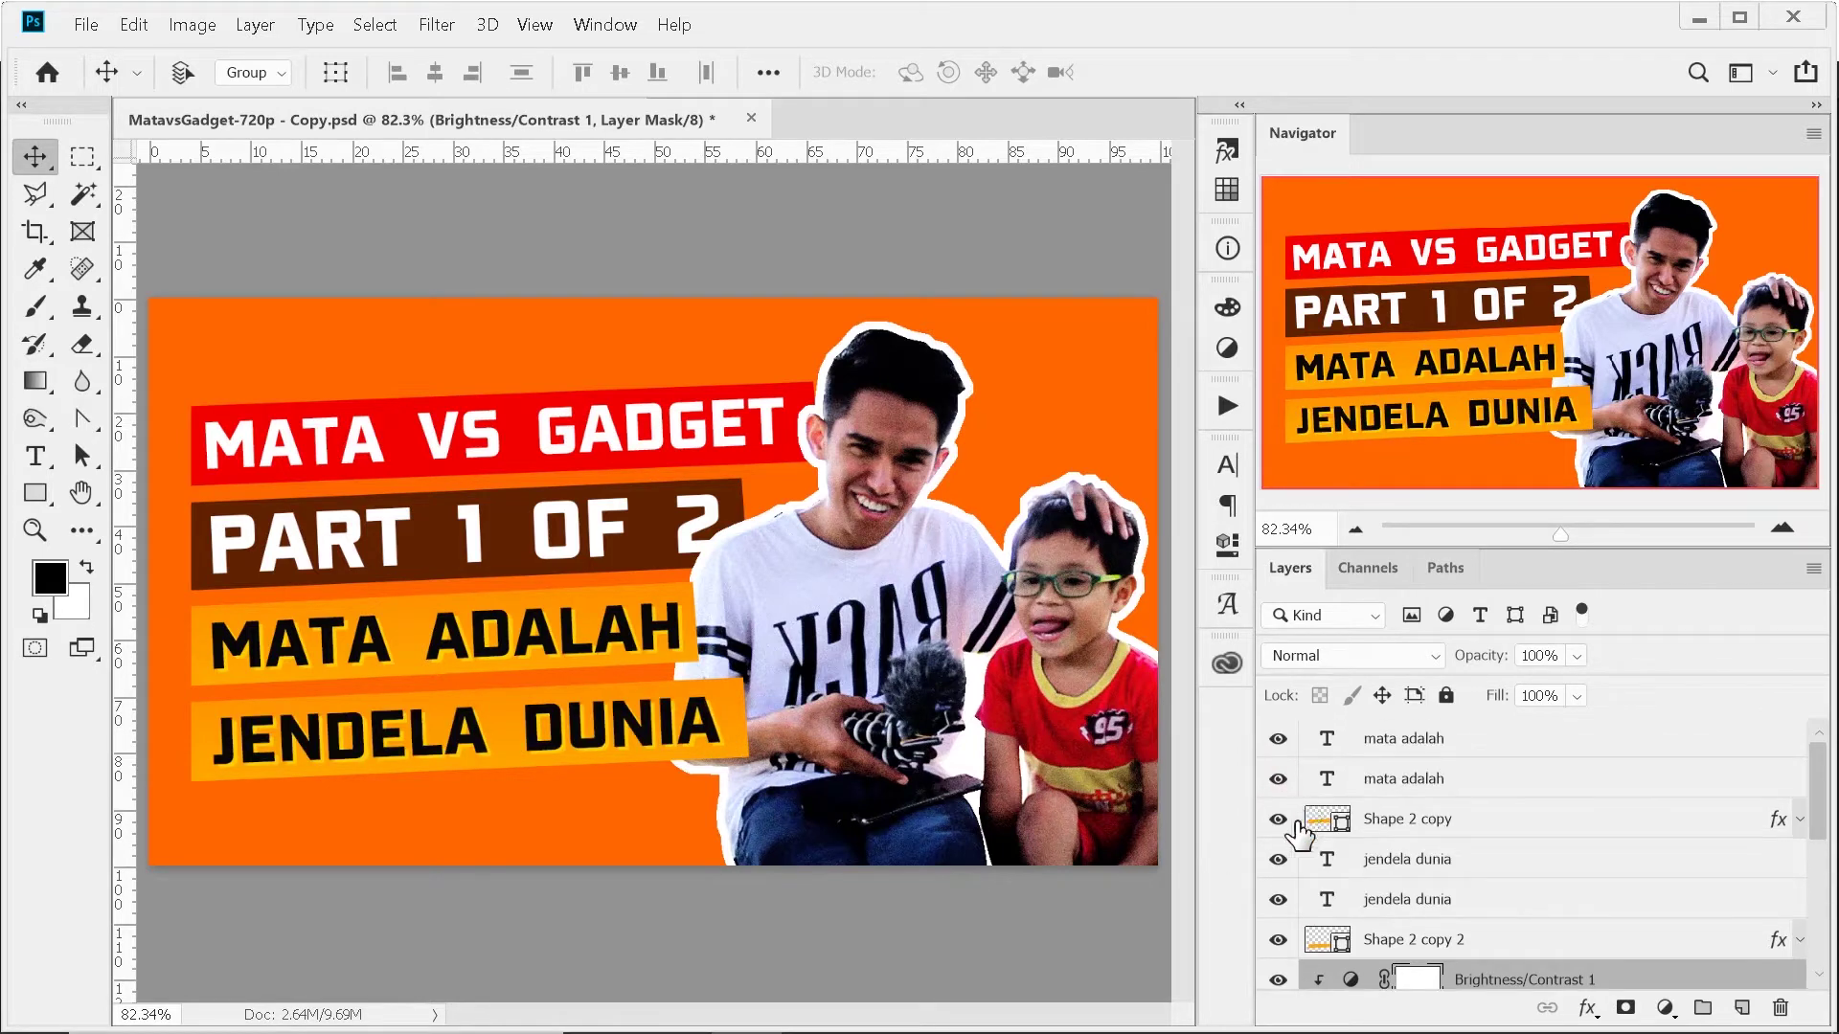
{"action": "left_click", "coordinate": [1278, 739]}
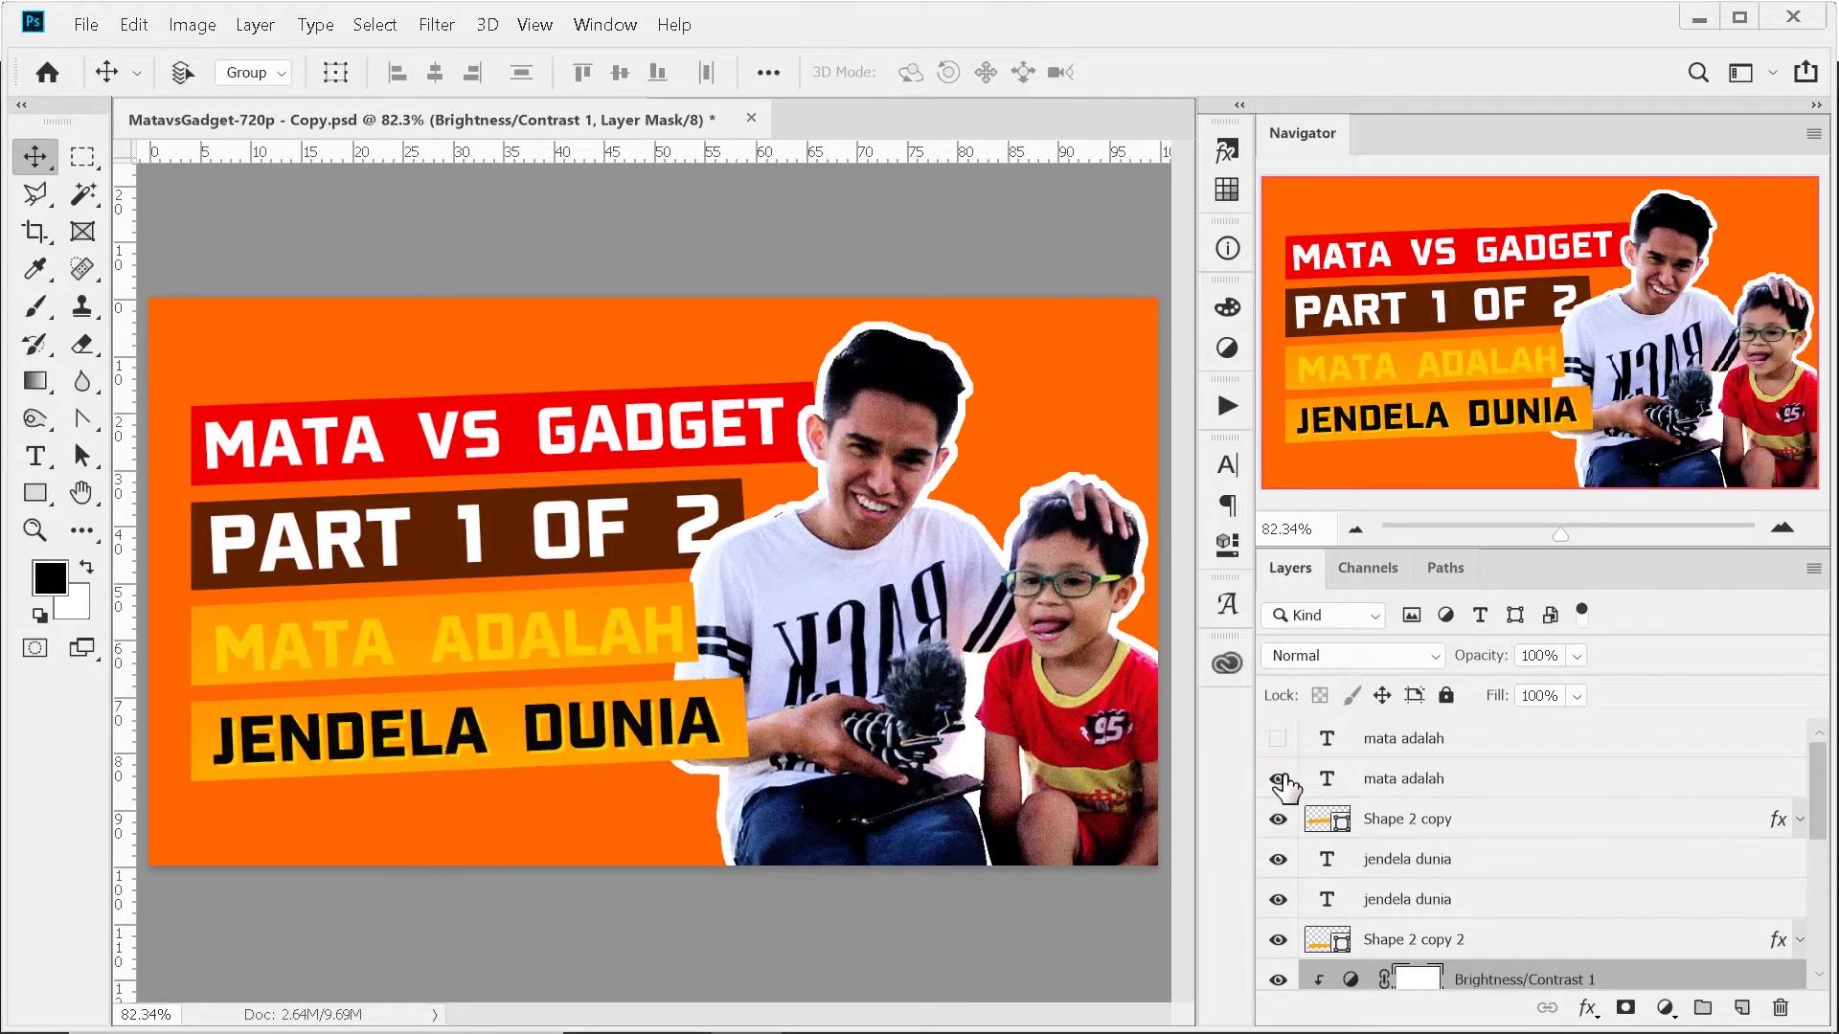
{"action": "left_click", "coordinate": [1278, 779]}
{"action": "left_click", "coordinate": [1278, 779]}
{"action": "left_click", "coordinate": [1277, 738]}
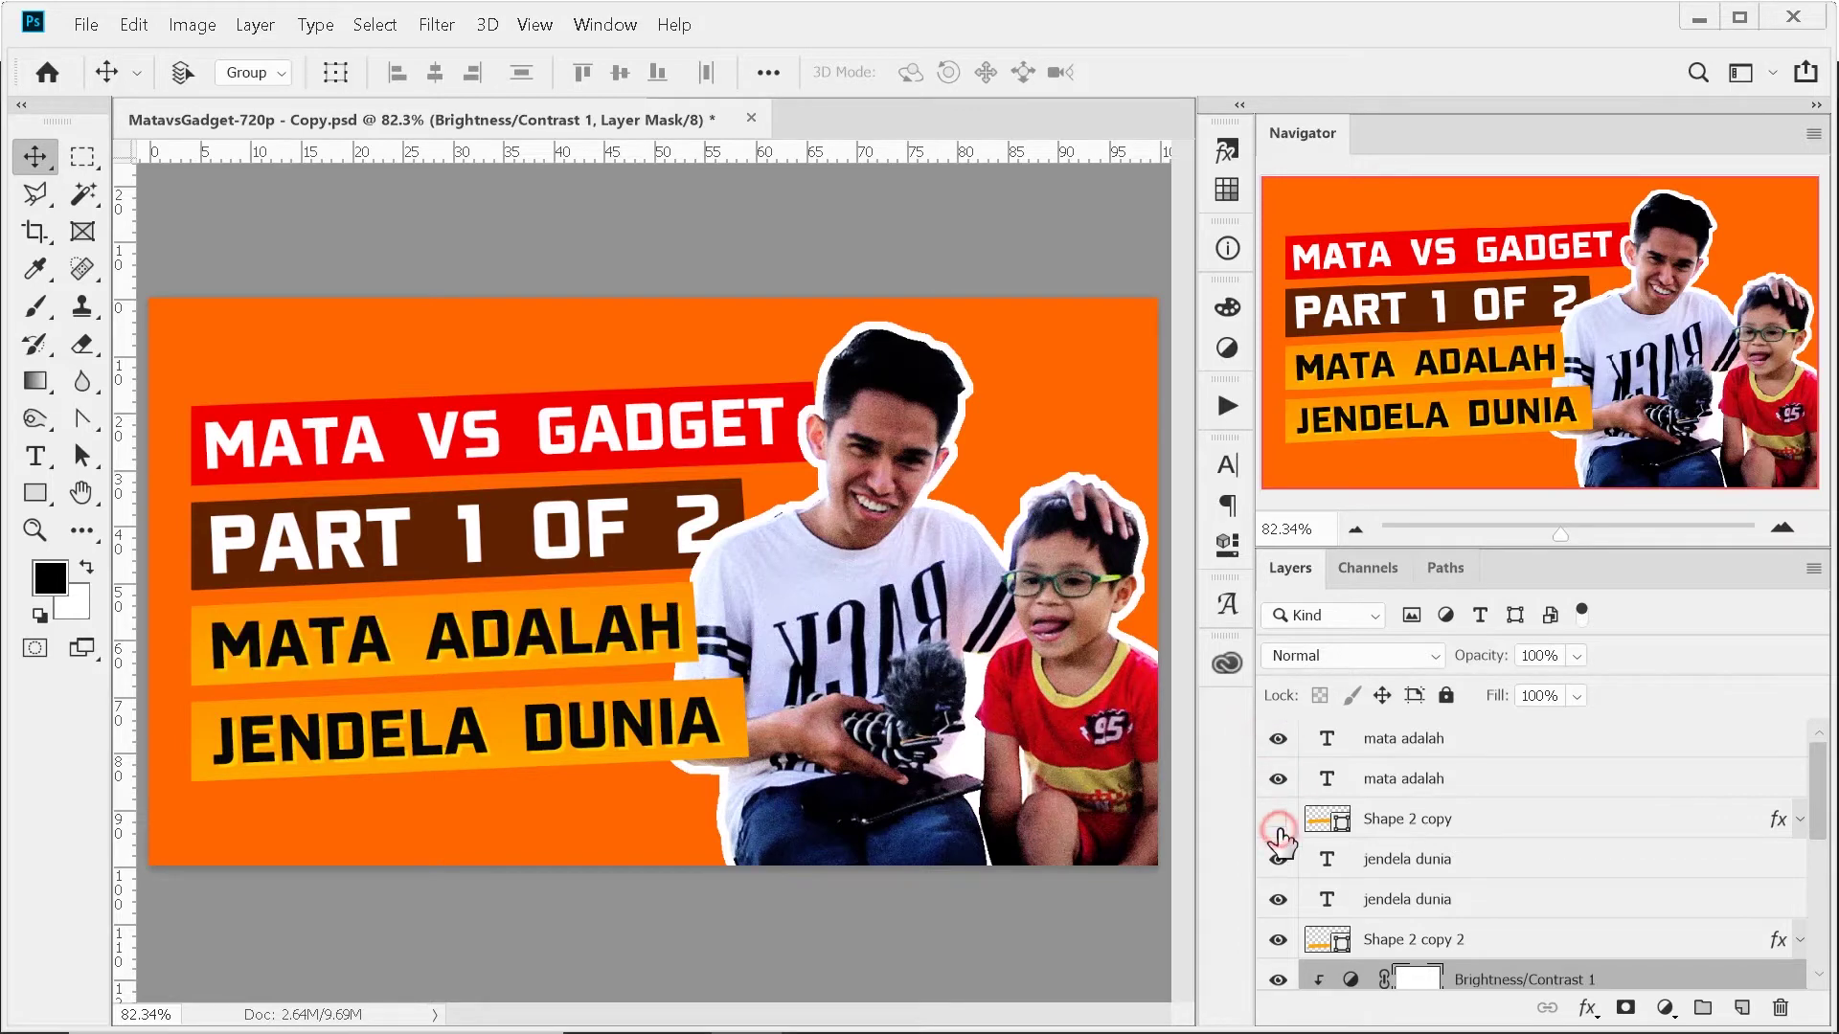
Convert the two mata adalah text layers and the Shape 2 copy bar into a single smart object.
{"action": "left_click", "coordinate": [1367, 747]}
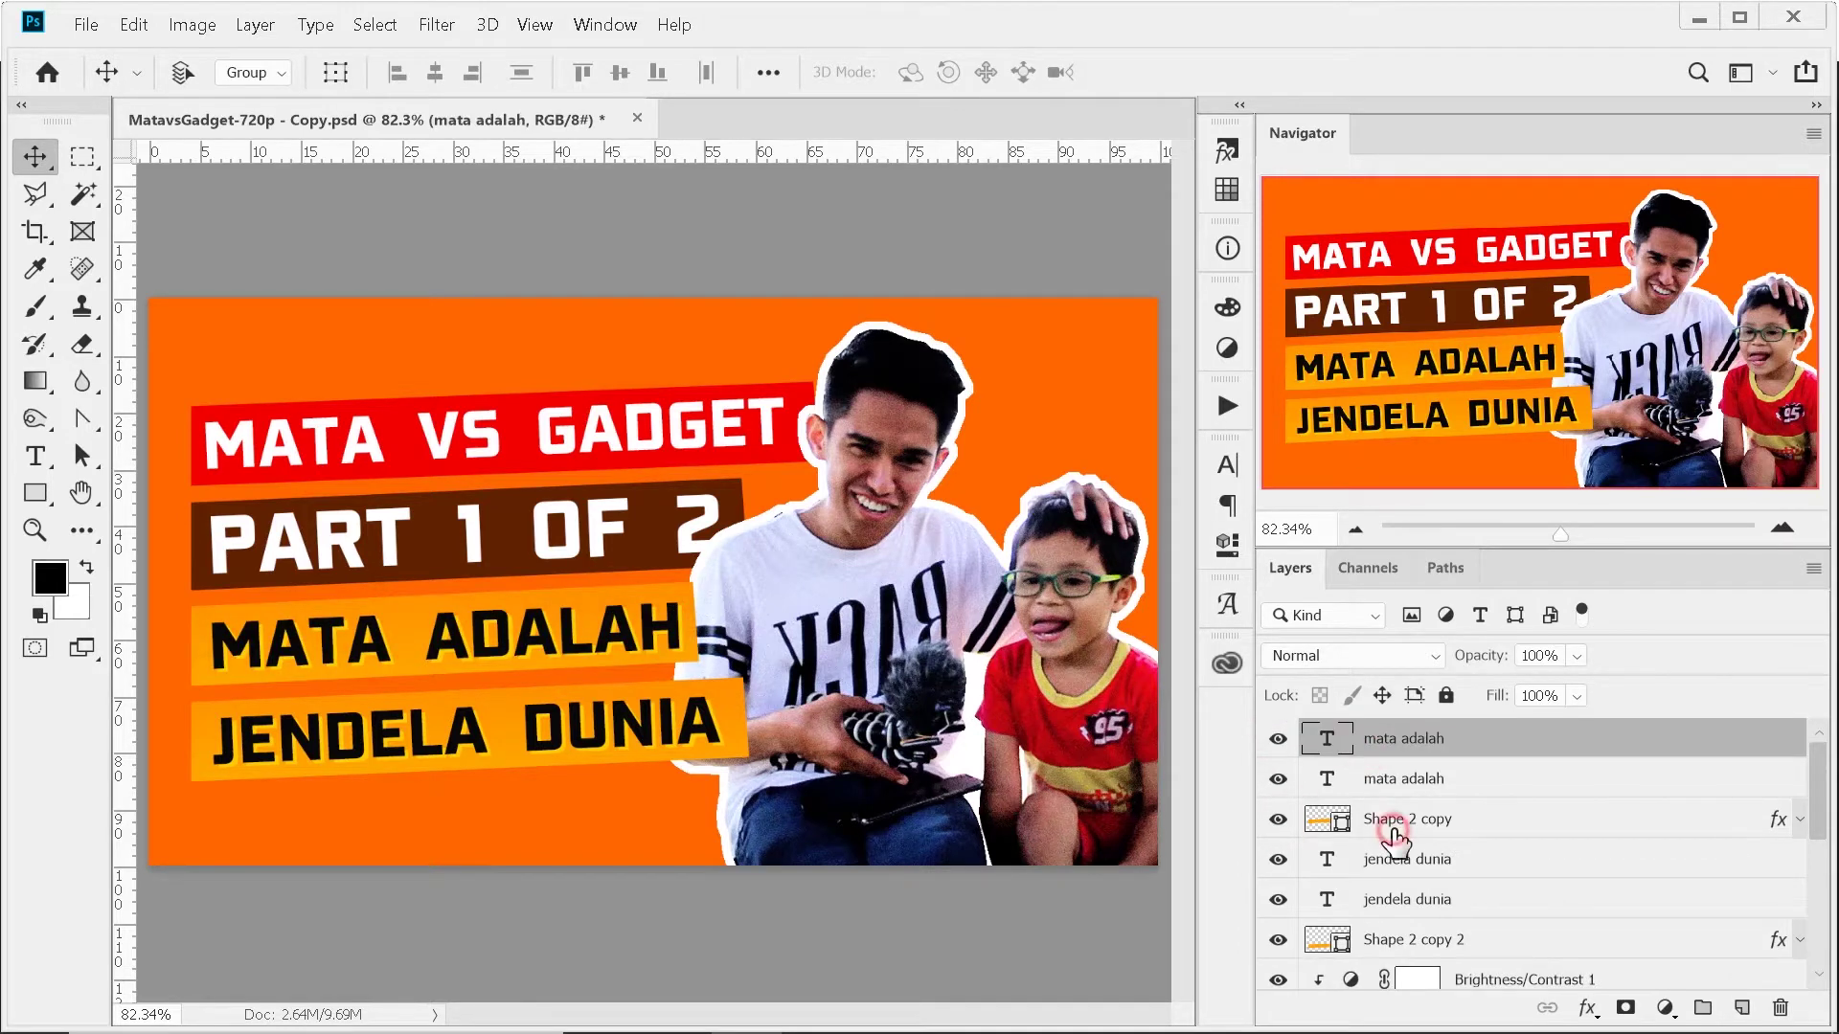
{"action": "left_click", "coordinate": [1393, 829], "text": "shift"}
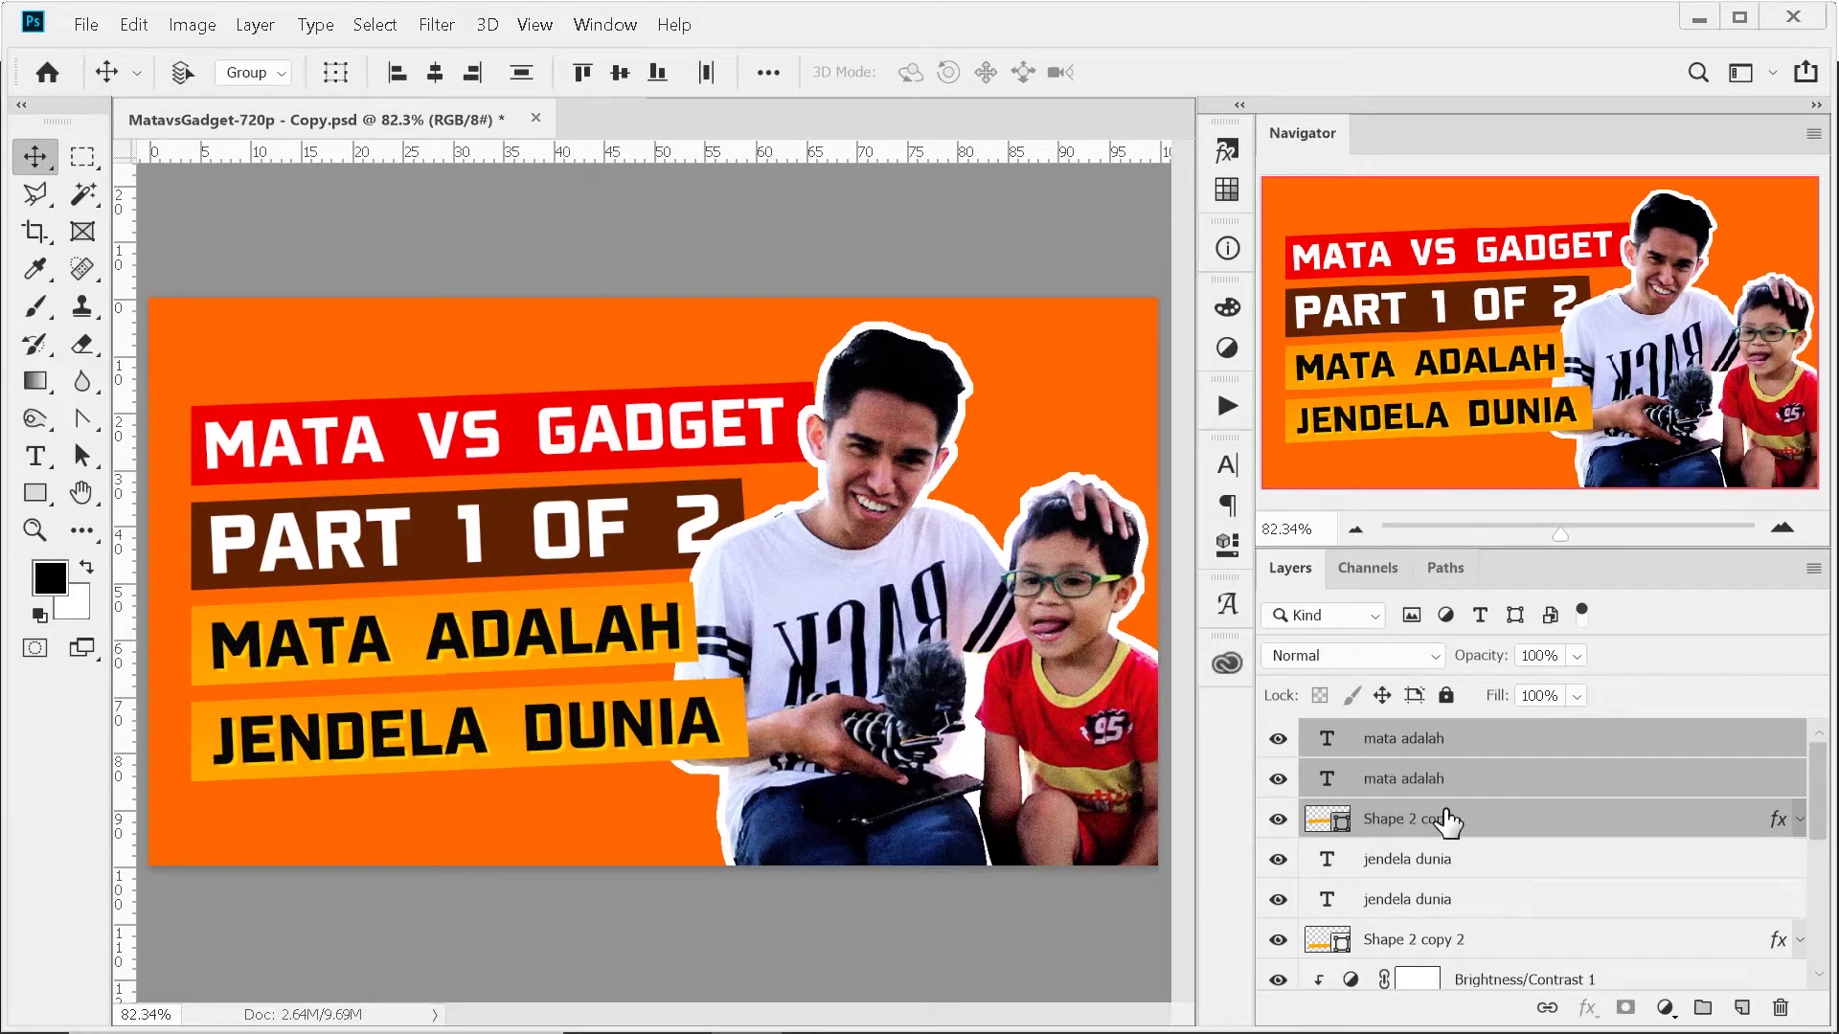
{"action": "left_click", "coordinate": [1403, 734]}
{"action": "left_click", "coordinate": [1437, 822], "text": "shift"}
{"action": "left_click", "coordinate": [1413, 742]}
{"action": "left_click", "coordinate": [1408, 777], "text": "shift"}
{"action": "left_click", "coordinate": [1403, 822], "text": "shift"}
{"action": "left_click", "coordinate": [1401, 743]}
{"action": "left_click", "coordinate": [1425, 814]}
{"action": "left_click", "coordinate": [1408, 749], "text": "shift"}
{"action": "right_click", "coordinate": [1425, 751]}
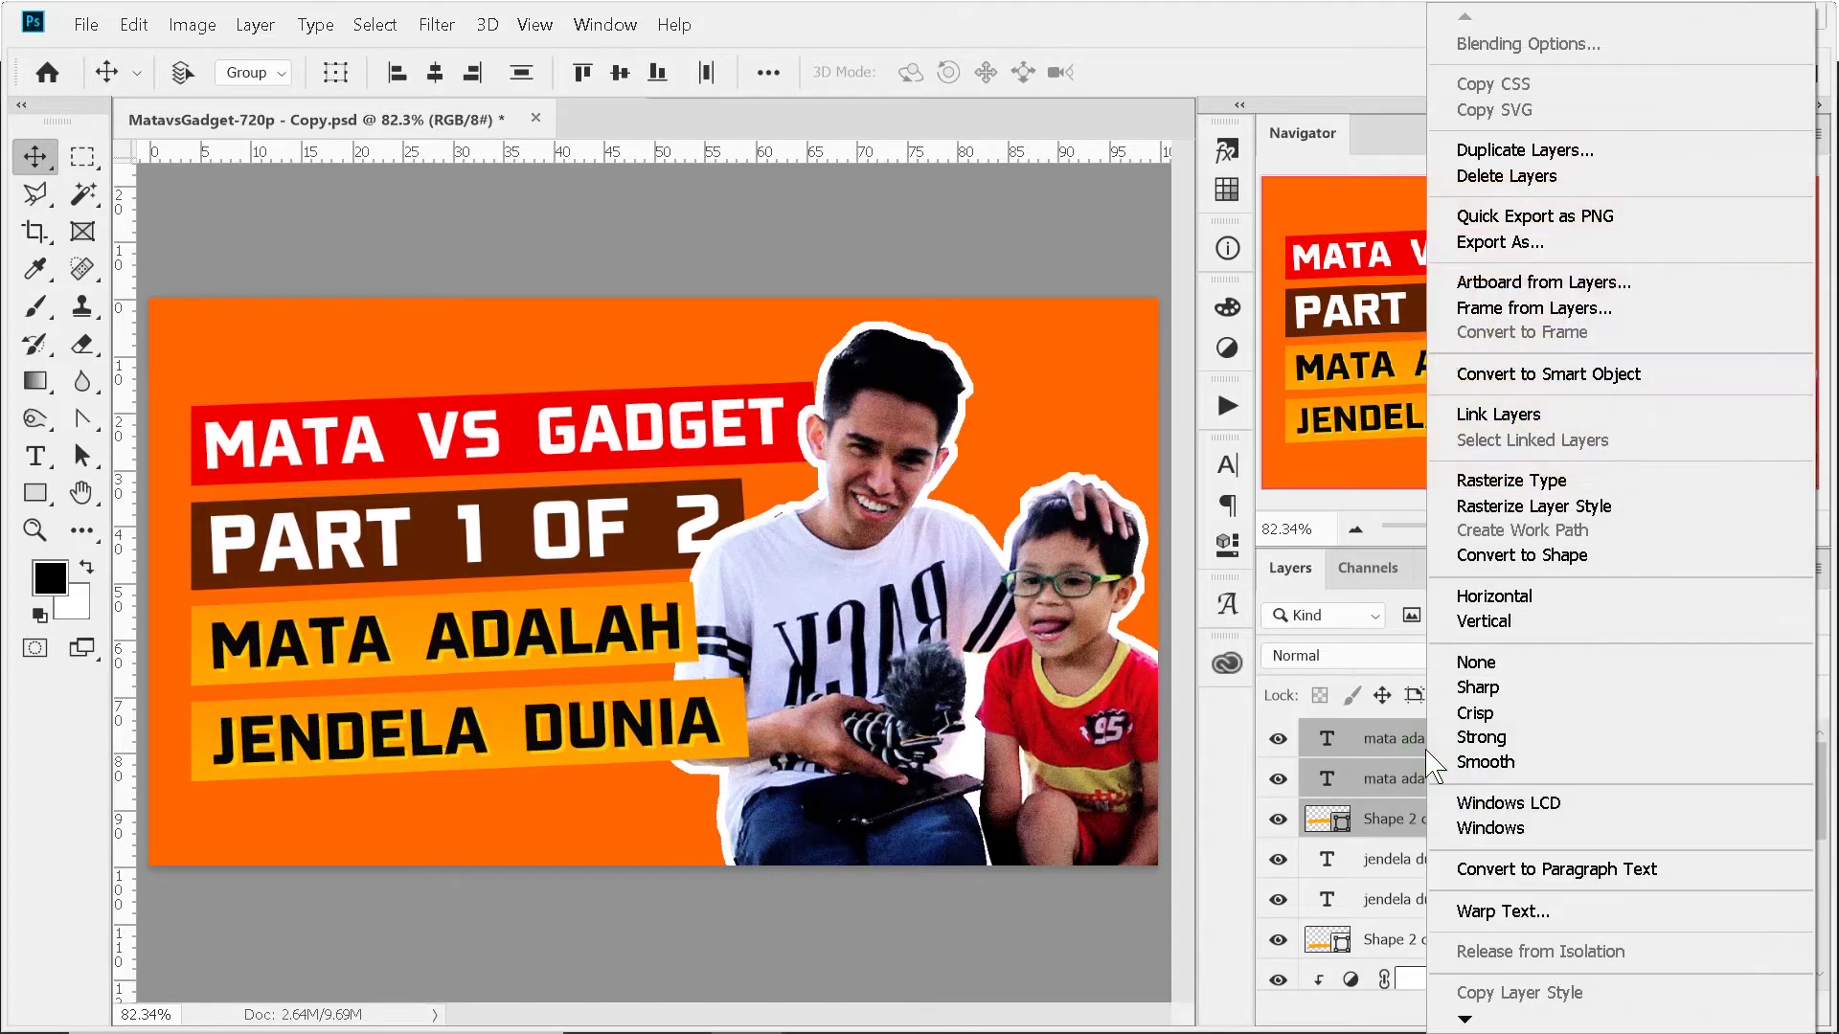
{"action": "left_click", "coordinate": [1556, 375]}
Toggle the mata adalah smart object's visibility to check that its text and bar act as one layer.
{"action": "left_click", "coordinate": [1279, 740]}
{"action": "left_click", "coordinate": [1278, 739]}
{"action": "left_click", "coordinate": [1279, 740]}
{"action": "left_click", "coordinate": [1279, 740]}
{"action": "left_click", "coordinate": [1279, 739]}
{"action": "left_click", "coordinate": [1279, 739]}
{"action": "left_click", "coordinate": [1279, 740]}
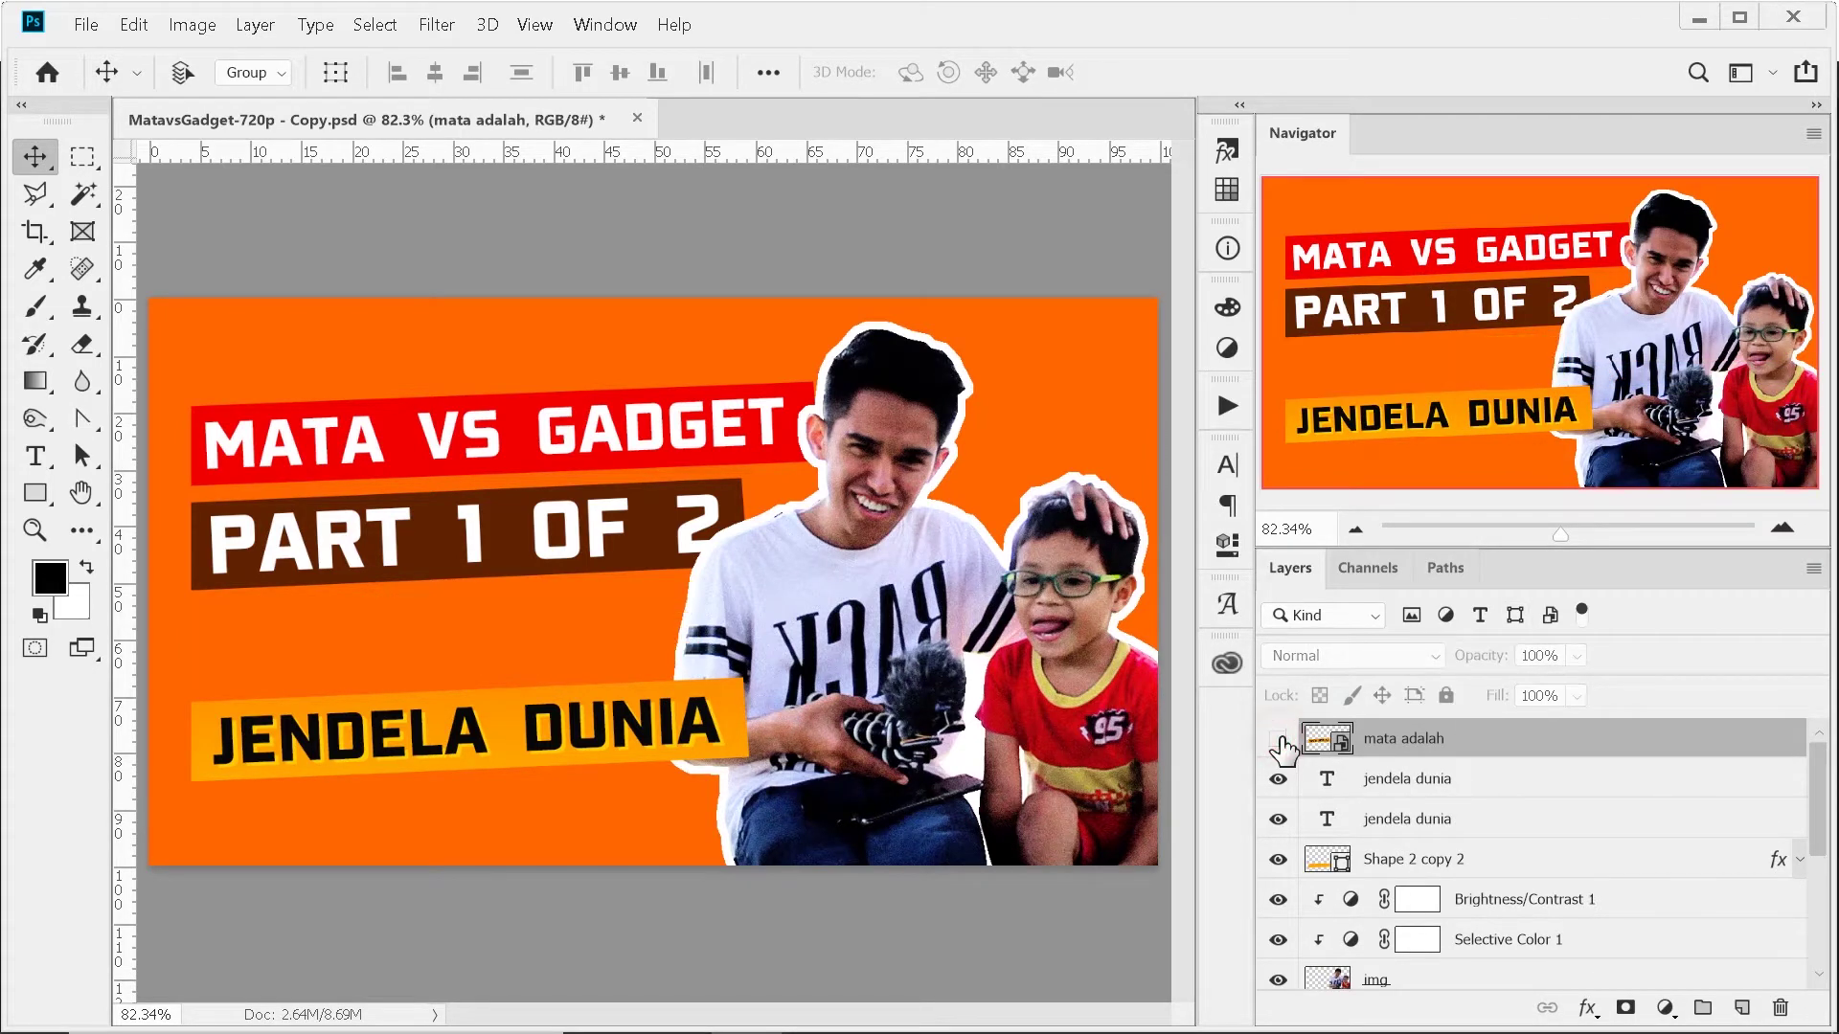
{"action": "left_click", "coordinate": [1279, 739]}
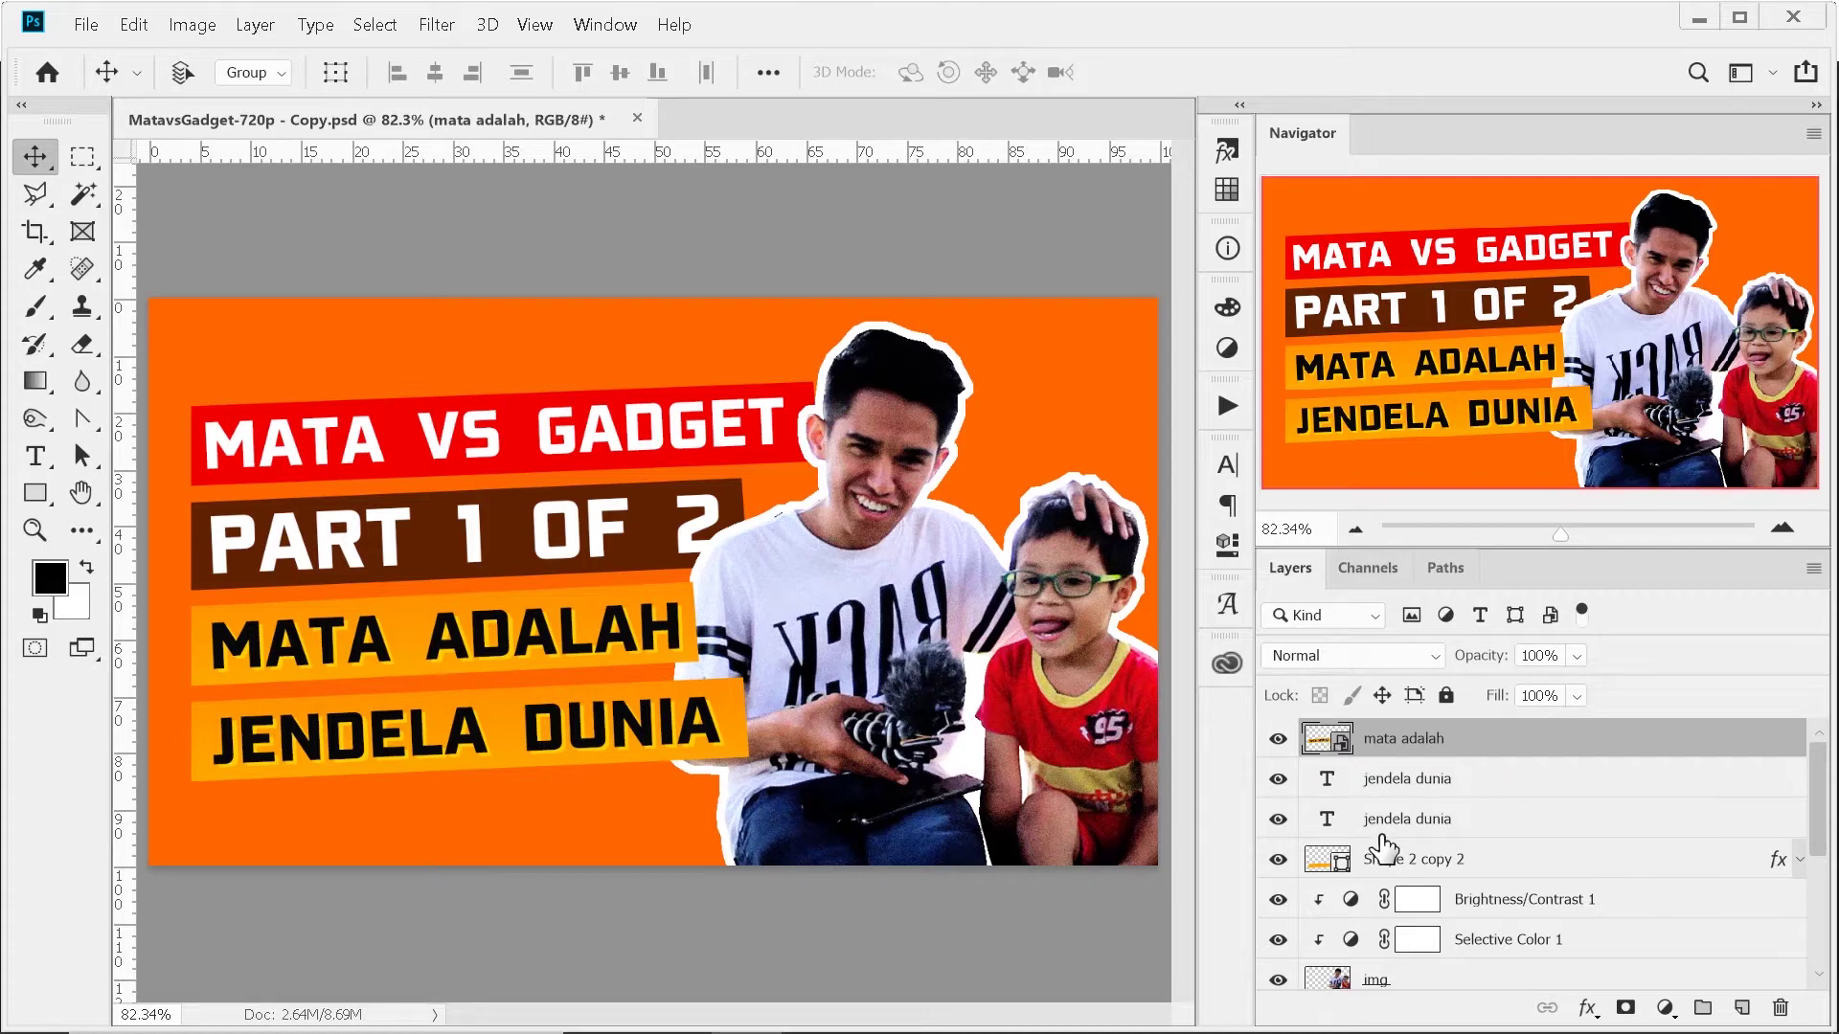
Convert the two jendela dunia text layers and Shape 2 copy 2 into one smart object and check it by toggling its visibility.
{"action": "left_click", "coordinate": [1413, 777]}
{"action": "left_click", "coordinate": [1456, 859], "text": "shift"}
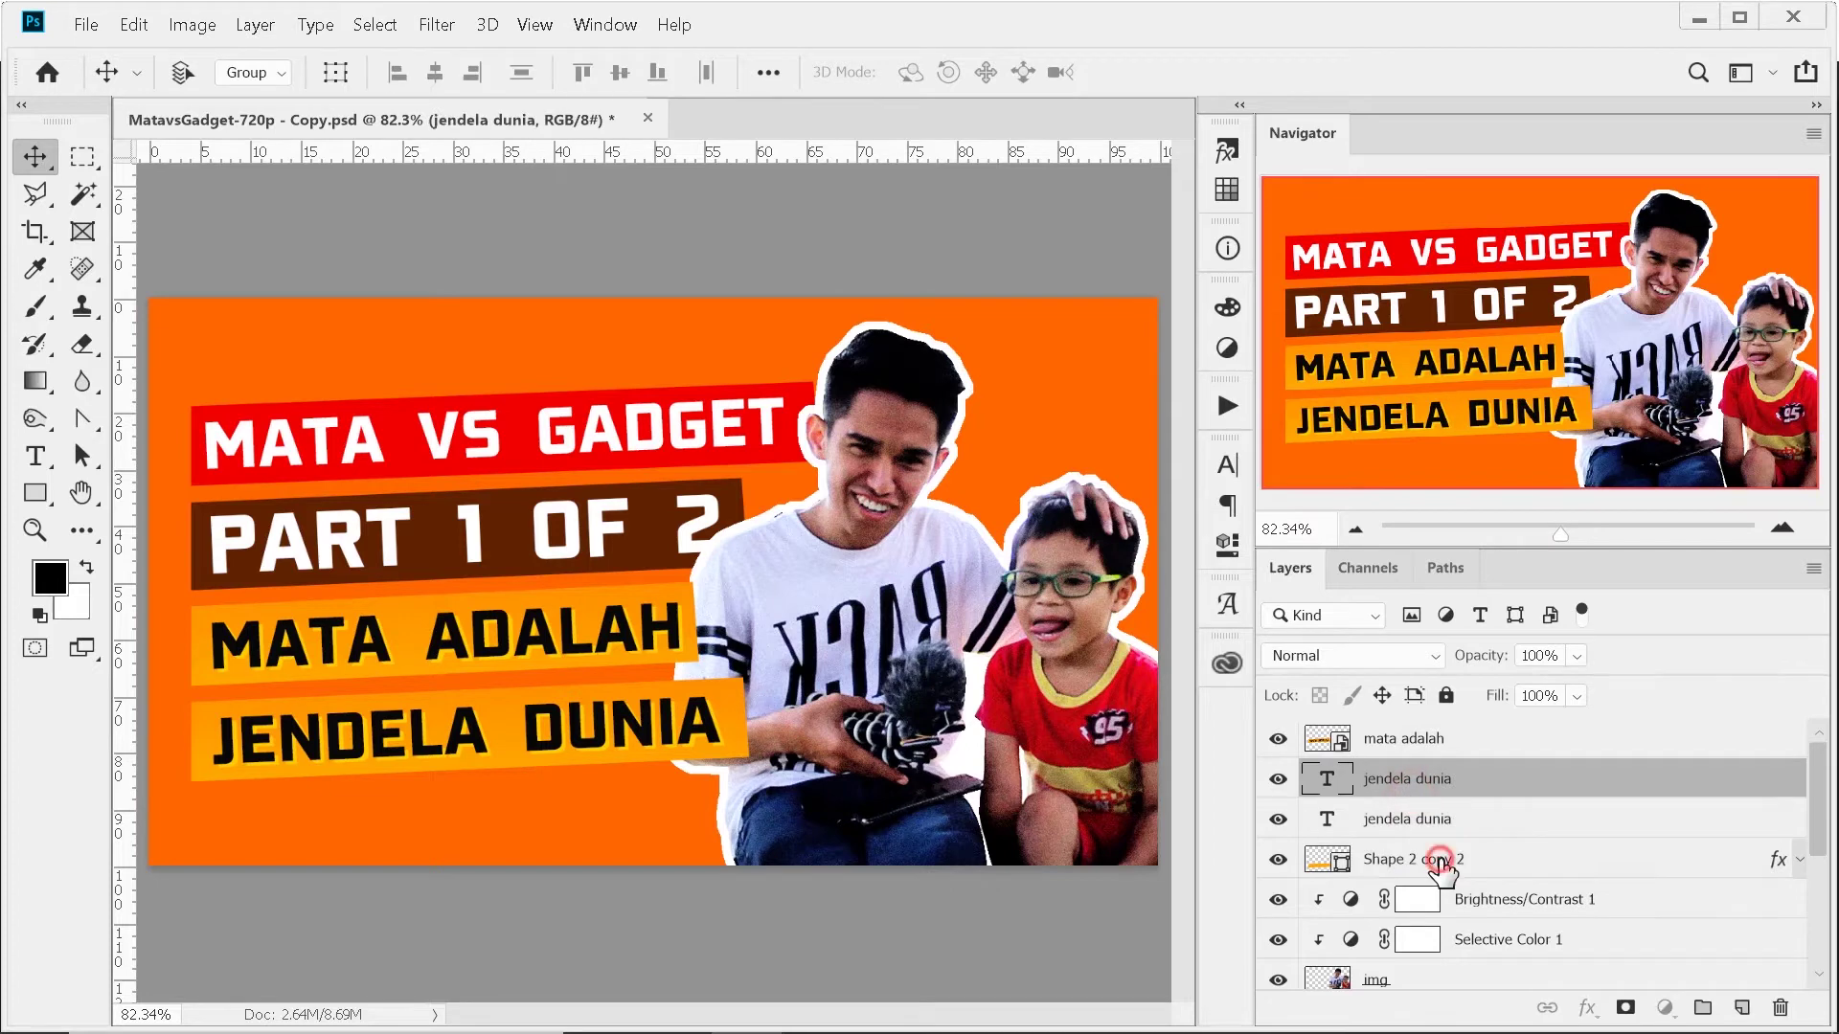
{"action": "right_click", "coordinate": [1408, 795]}
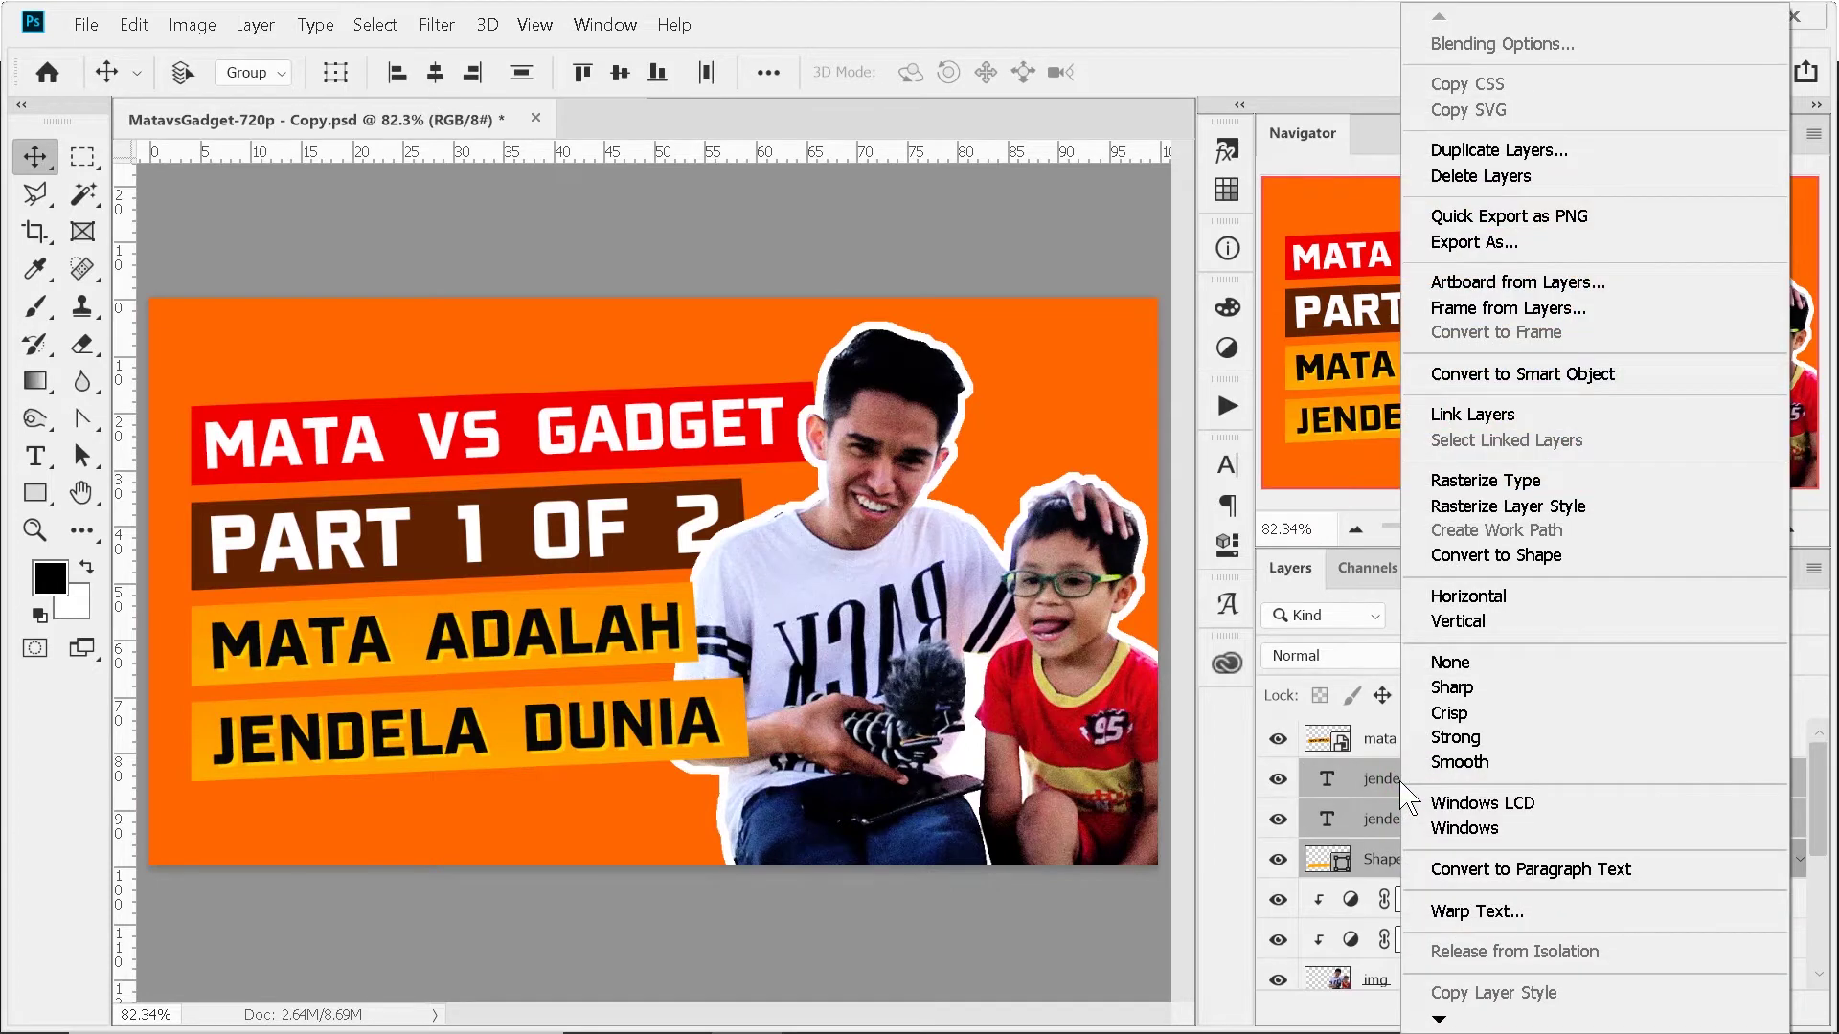
{"action": "left_click", "coordinate": [1494, 376]}
{"action": "left_click", "coordinate": [1279, 779]}
{"action": "left_click", "coordinate": [1279, 778]}
Convert the img photo layer with its Selective Color 1 and Brightness/Contrast 1 adjustments into one smart object.
{"action": "scroll", "coordinate": [1282, 791], "scroll_direction": "down", "scroll_amount": 1}
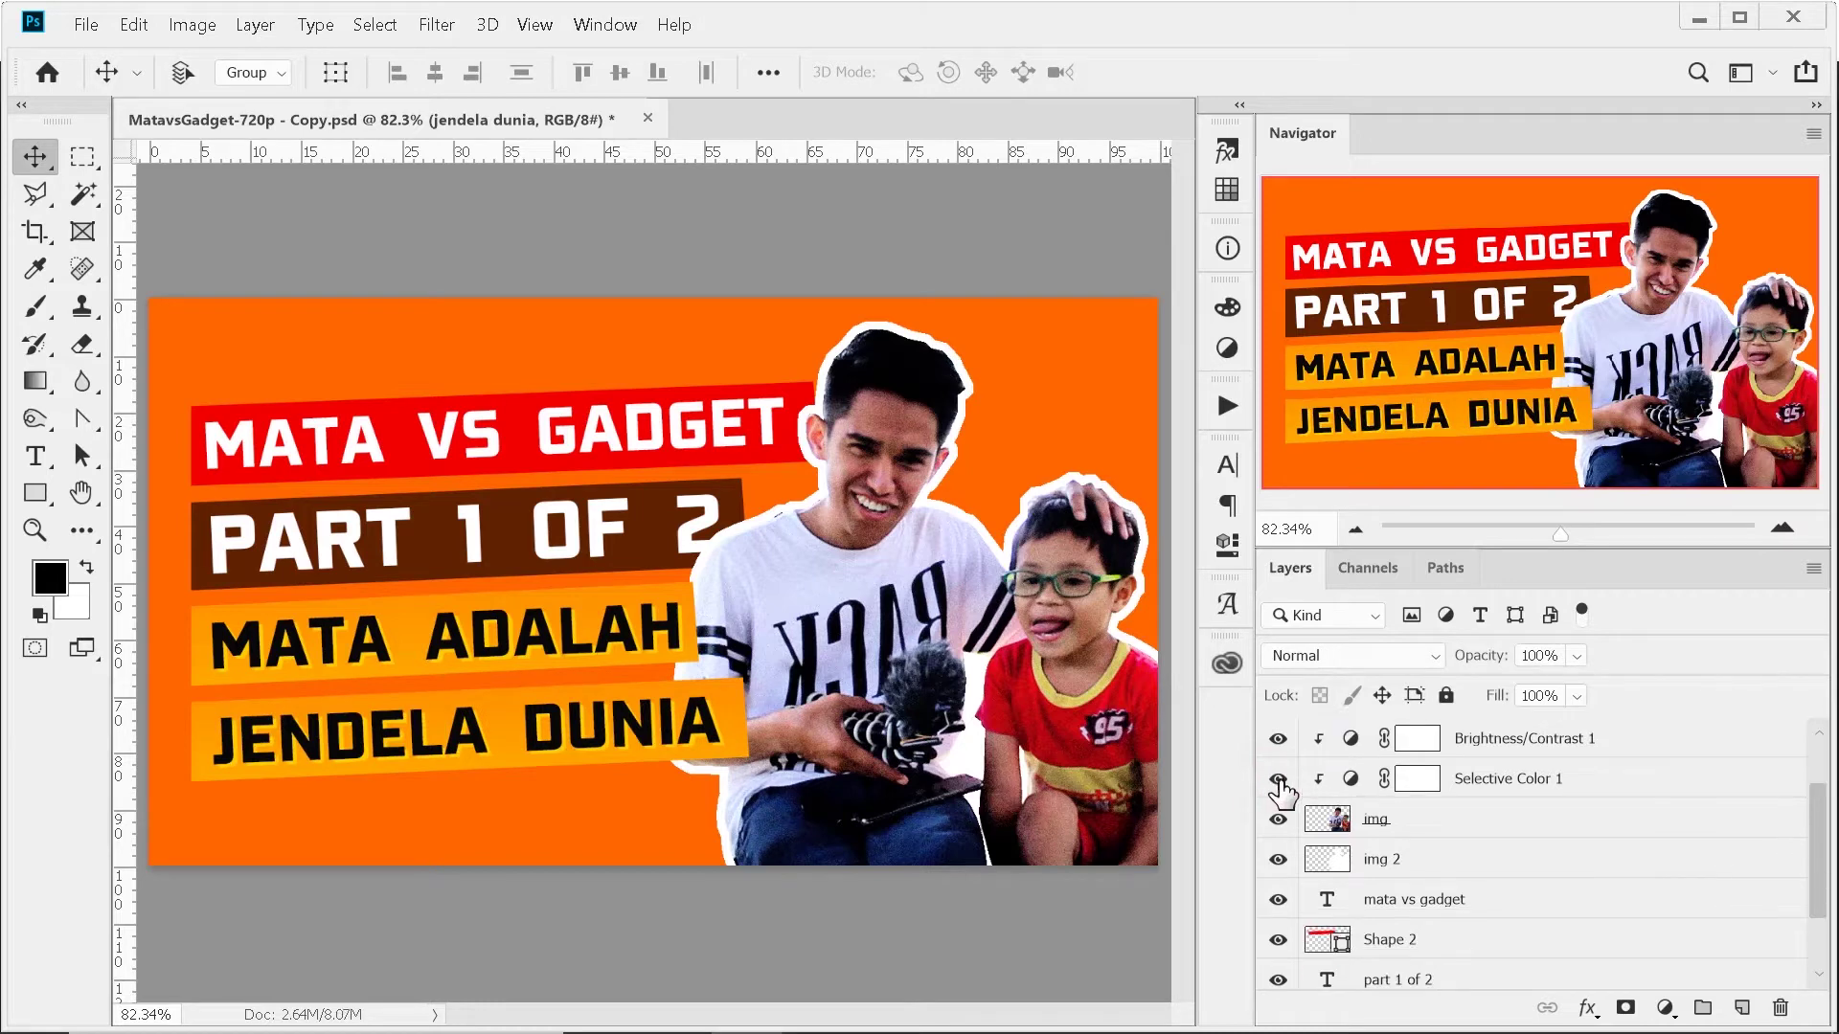
{"action": "scroll", "coordinate": [1407, 852], "scroll_direction": "up", "scroll_amount": 1}
{"action": "left_click", "coordinate": [1413, 859]}
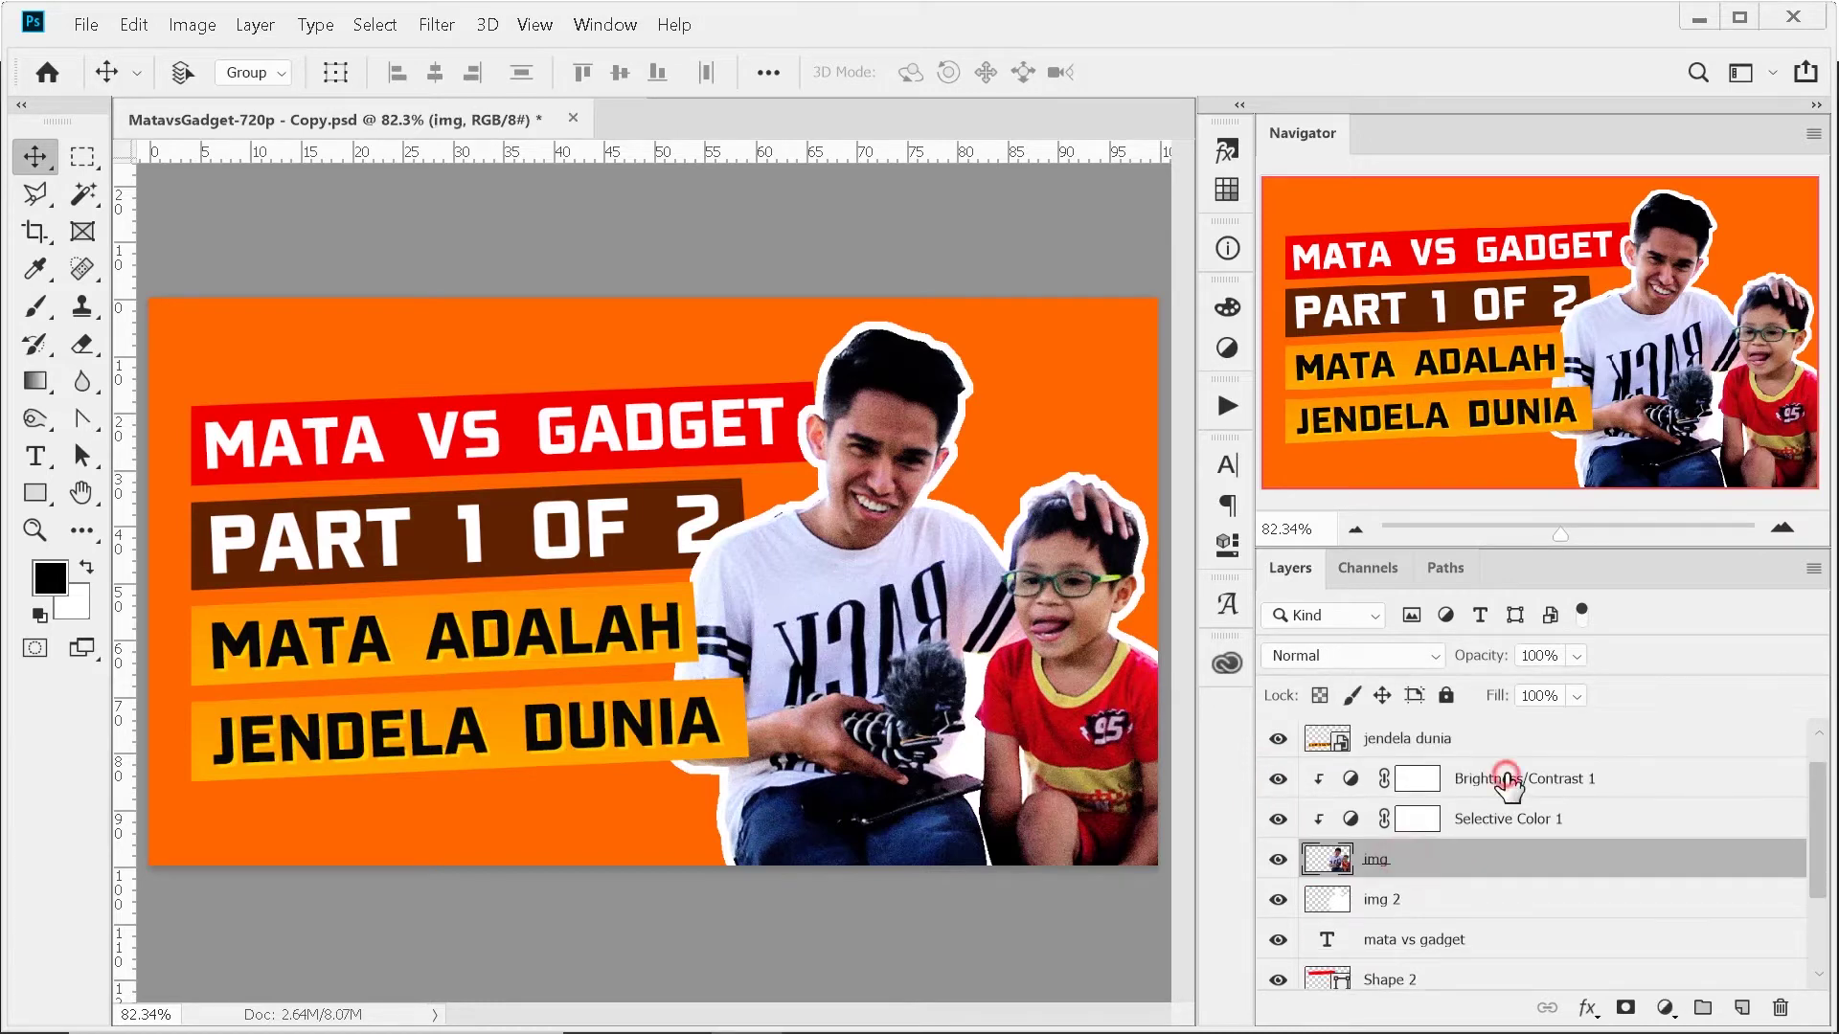
{"action": "left_click", "coordinate": [1506, 779], "text": "shift"}
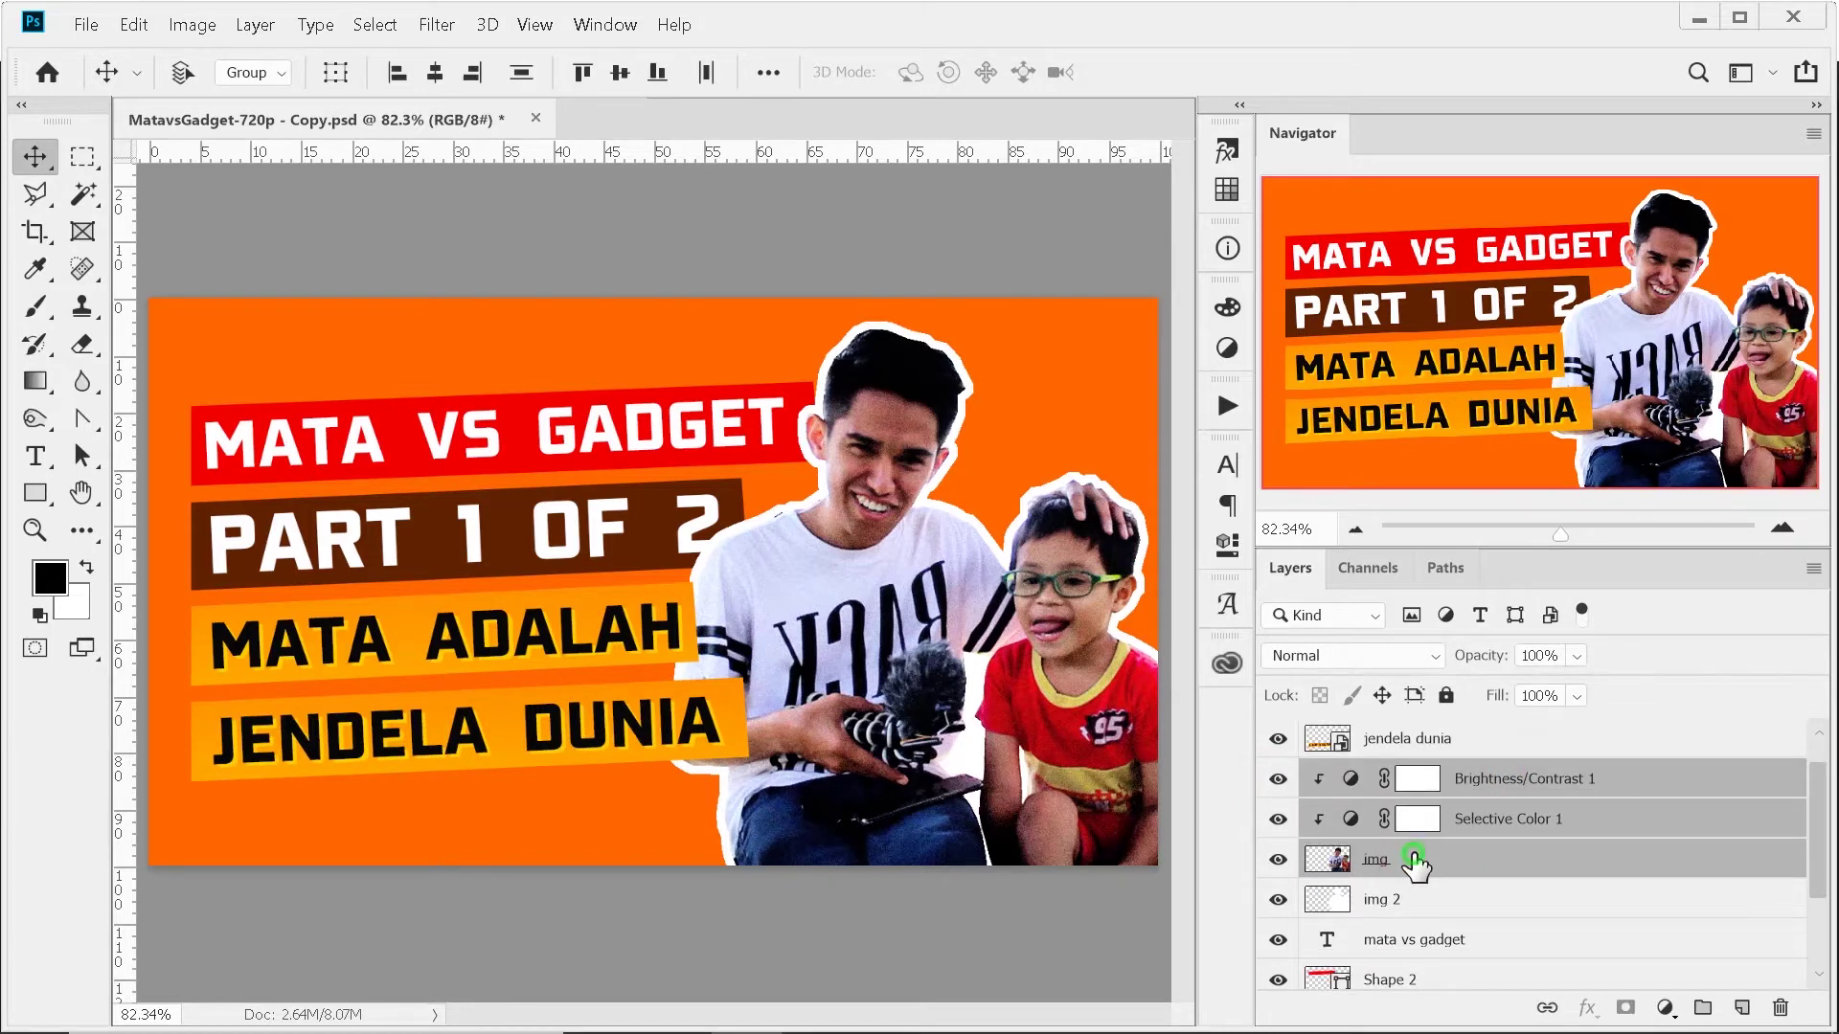
{"action": "right_click", "coordinate": [1415, 862]}
{"action": "left_click", "coordinate": [1535, 414]}
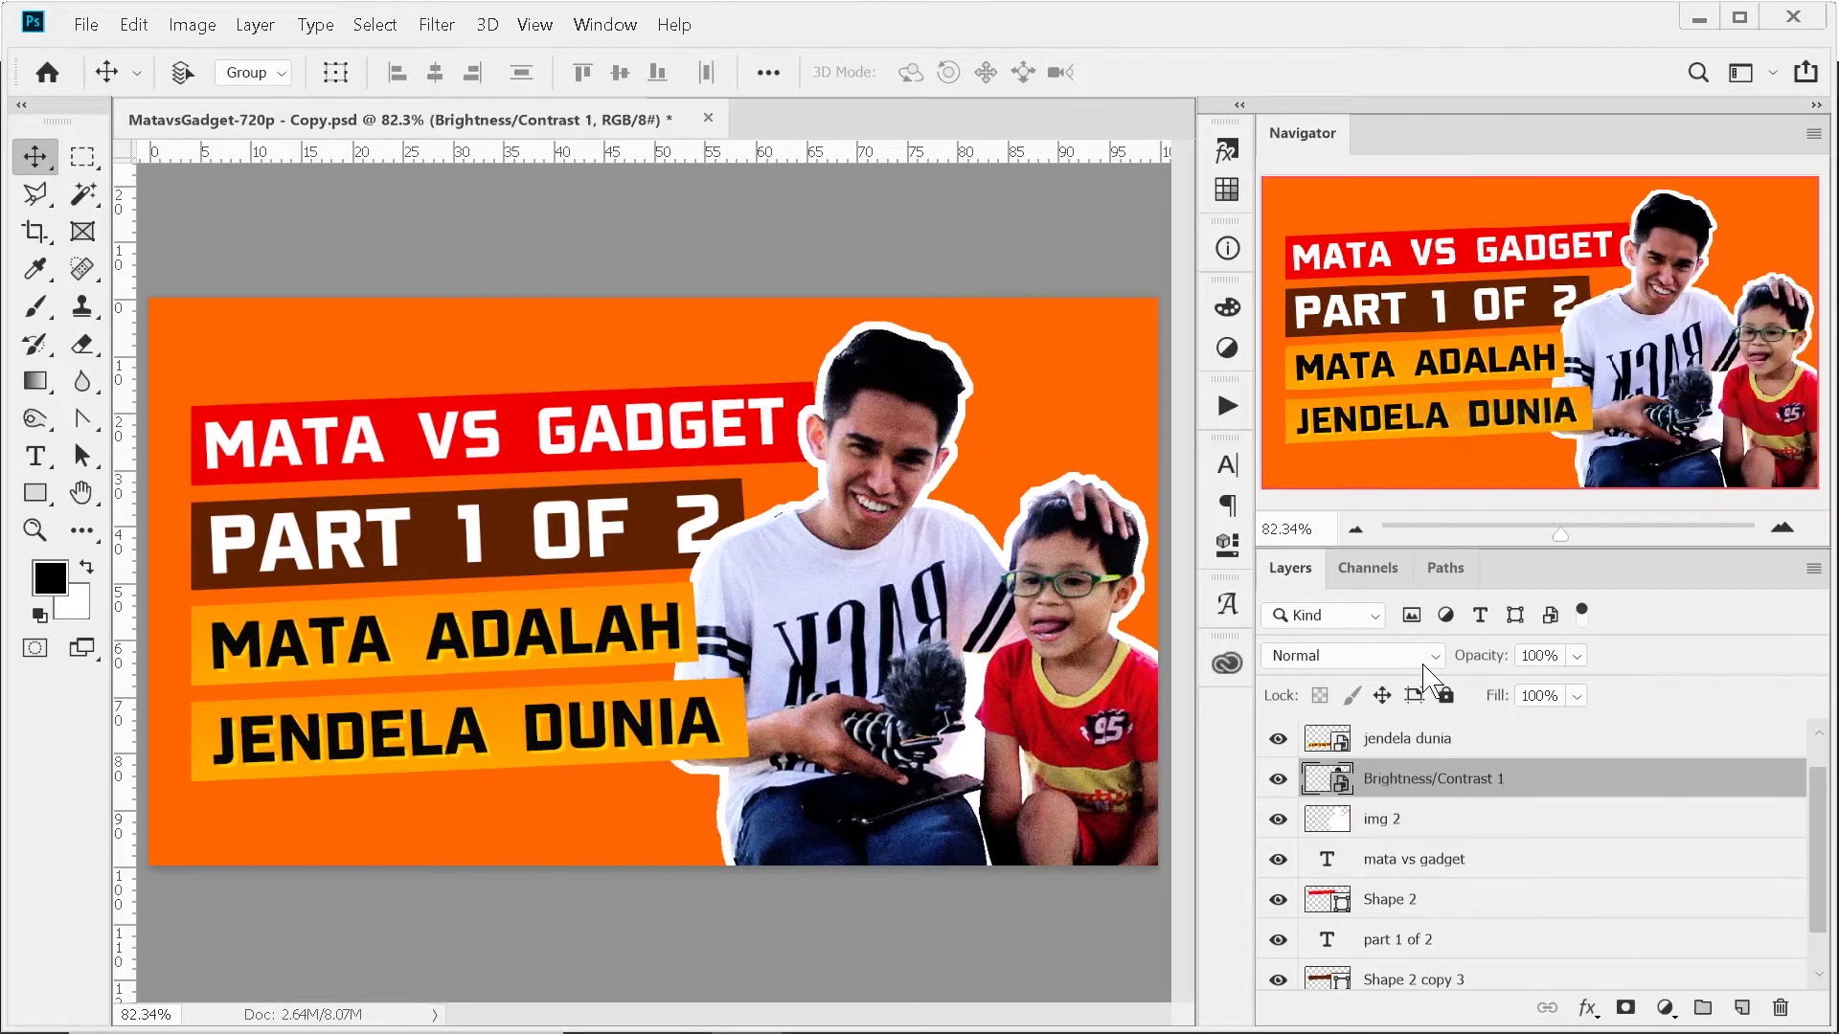
Toggle the img 2 layer's visibility to examine the white outline behind the converted photo.
{"action": "left_click", "coordinate": [1278, 820]}
{"action": "left_click", "coordinate": [1280, 820]}
{"action": "left_click", "coordinate": [1279, 820]}
{"action": "left_click", "coordinate": [1280, 820]}
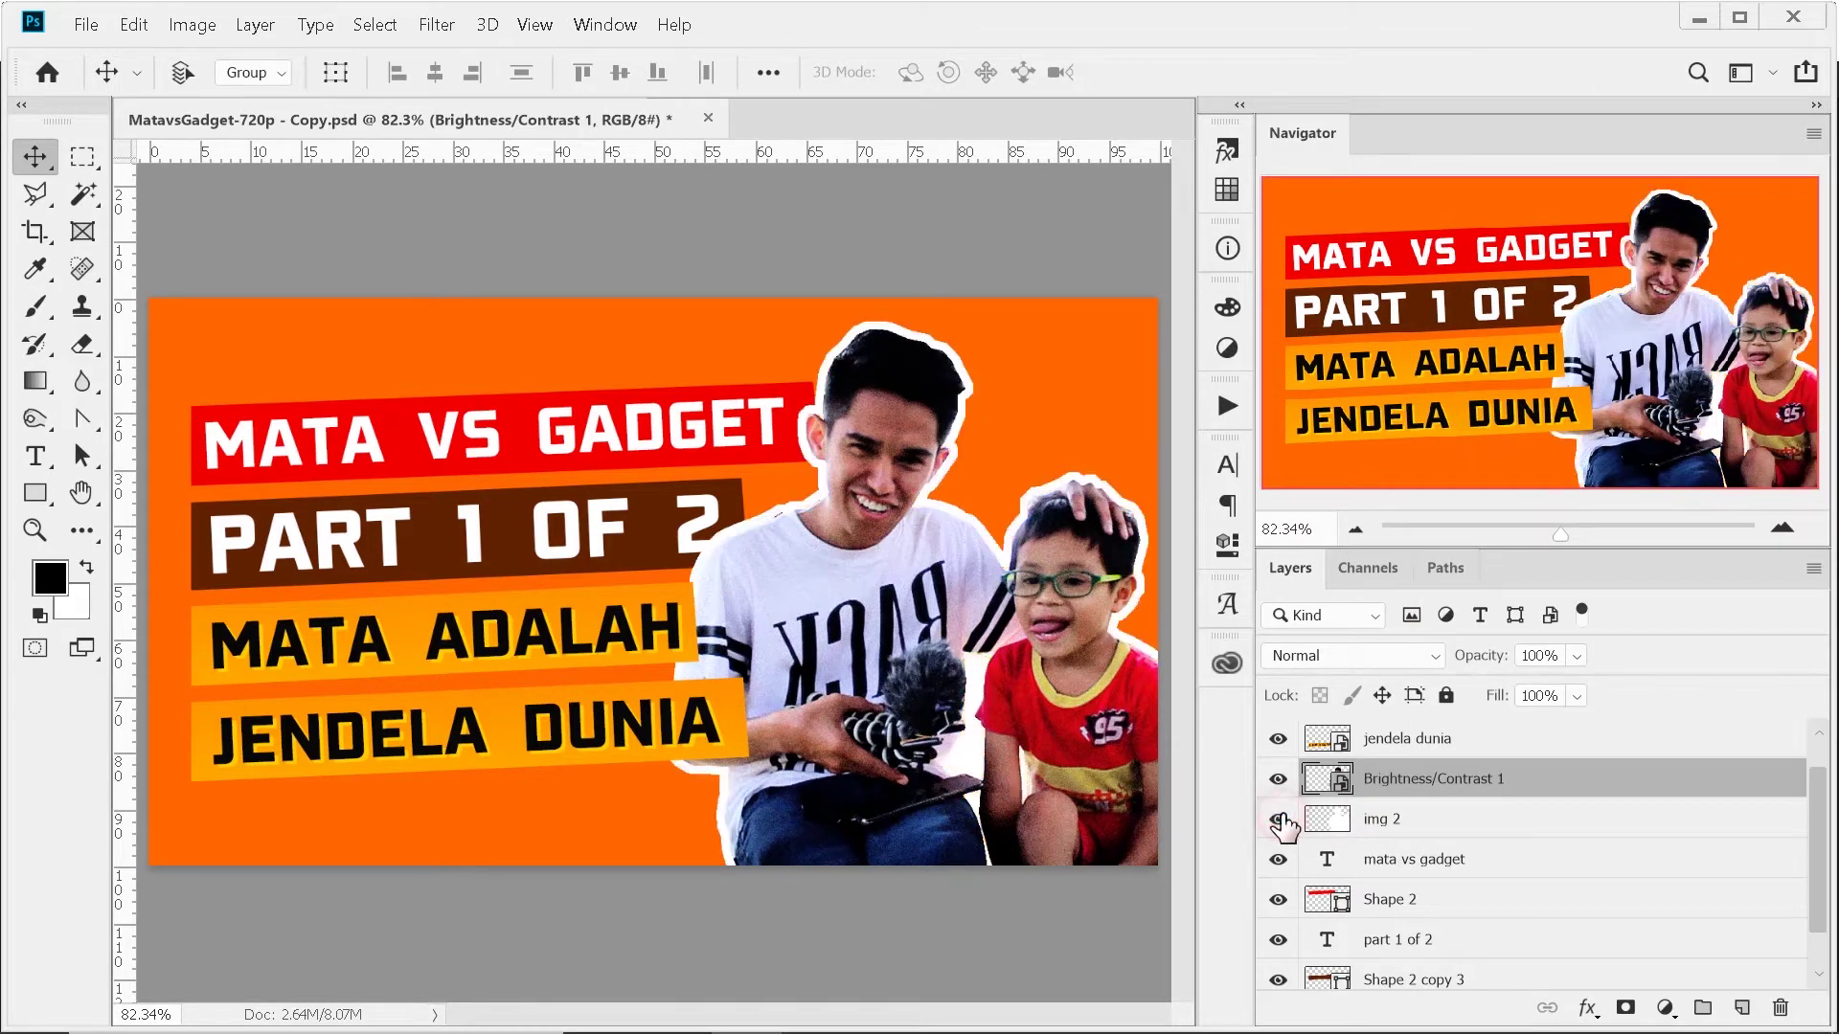
Convert the mata vs gadget text layer and Shape 2 into one smart object.
{"action": "left_click", "coordinate": [1380, 866]}
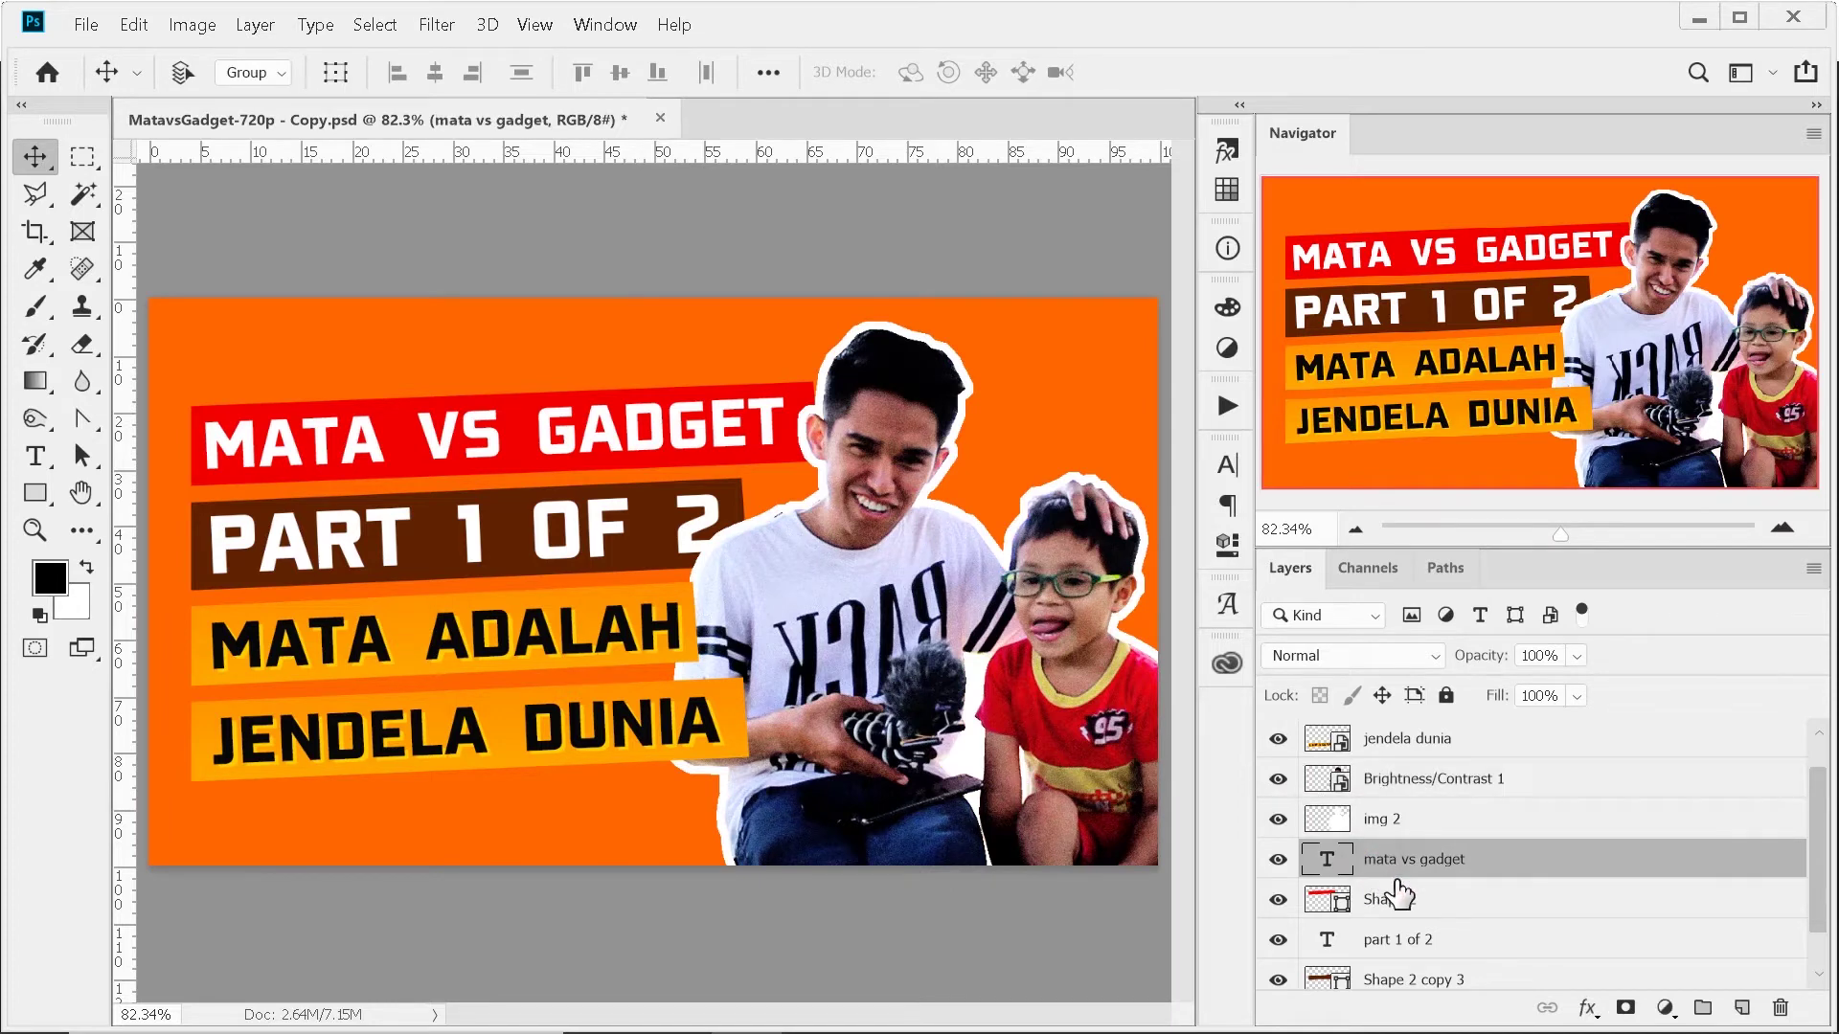
{"action": "left_click", "coordinate": [1397, 898], "text": "shift"}
{"action": "scroll", "coordinate": [1396, 891], "scroll_direction": "down", "scroll_amount": 1}
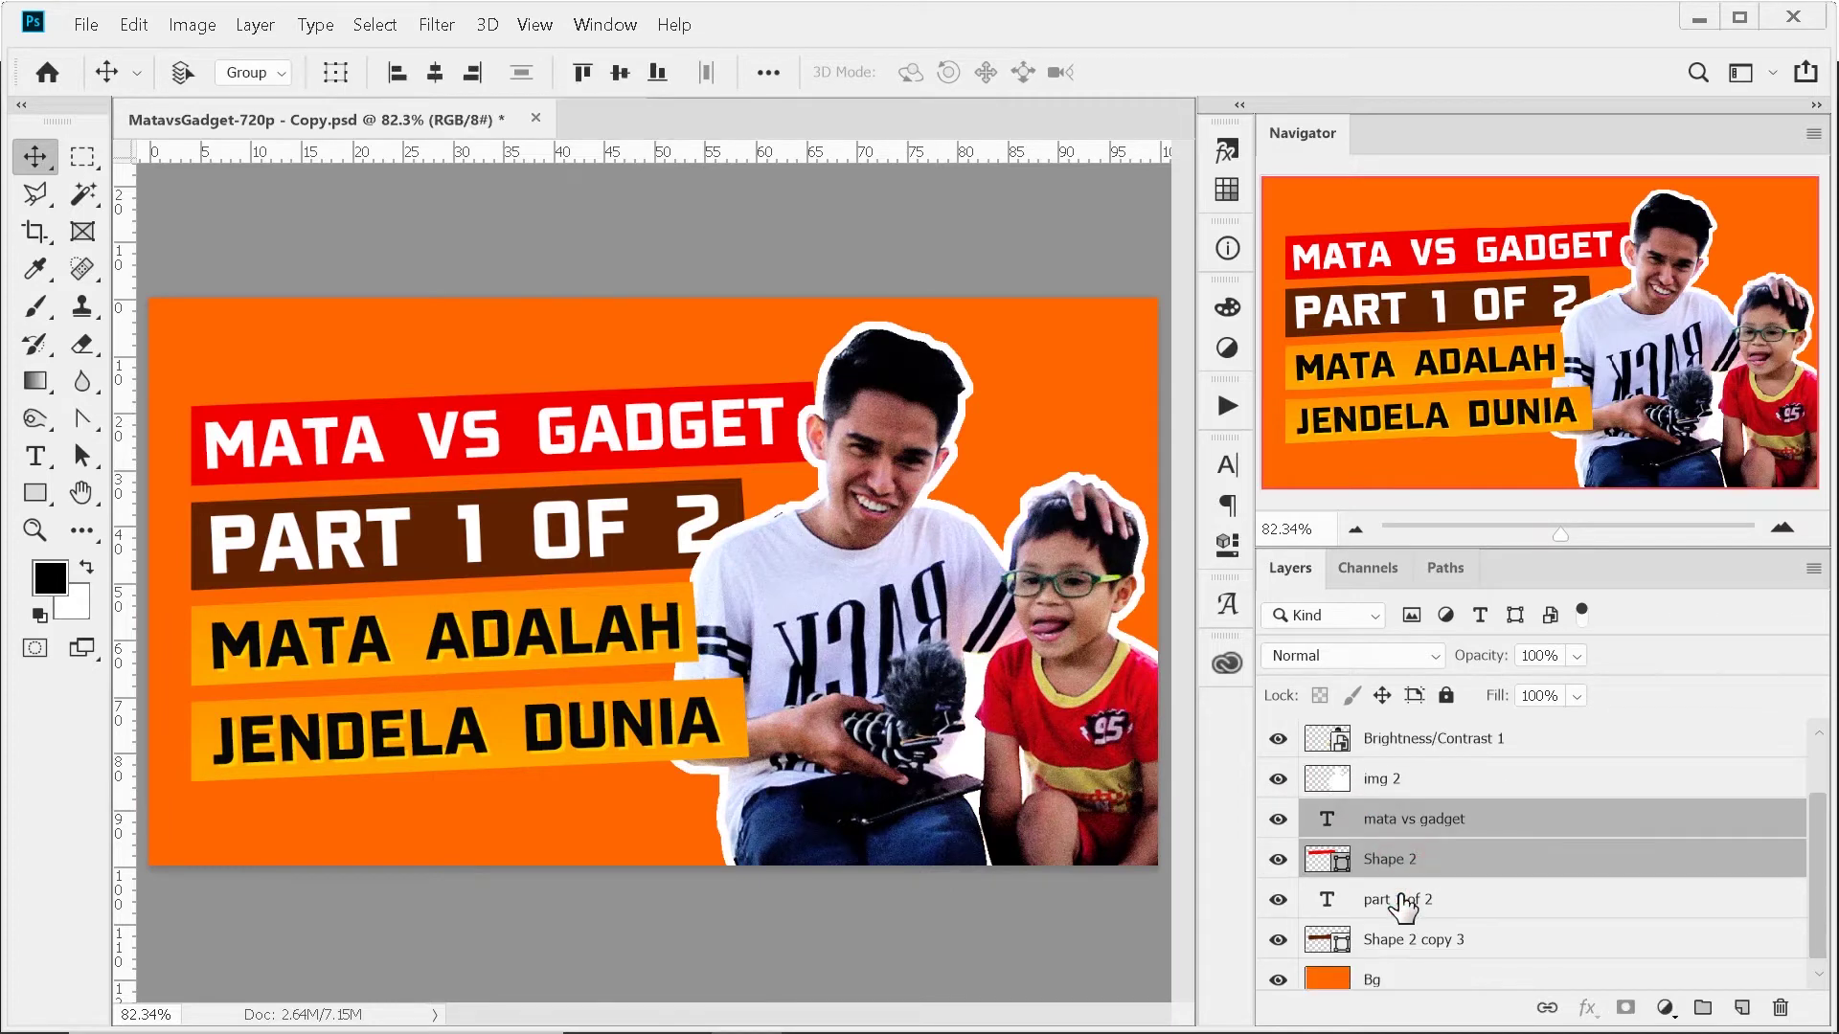
{"action": "right_click", "coordinate": [1401, 830]}
{"action": "left_click", "coordinate": [1475, 376]}
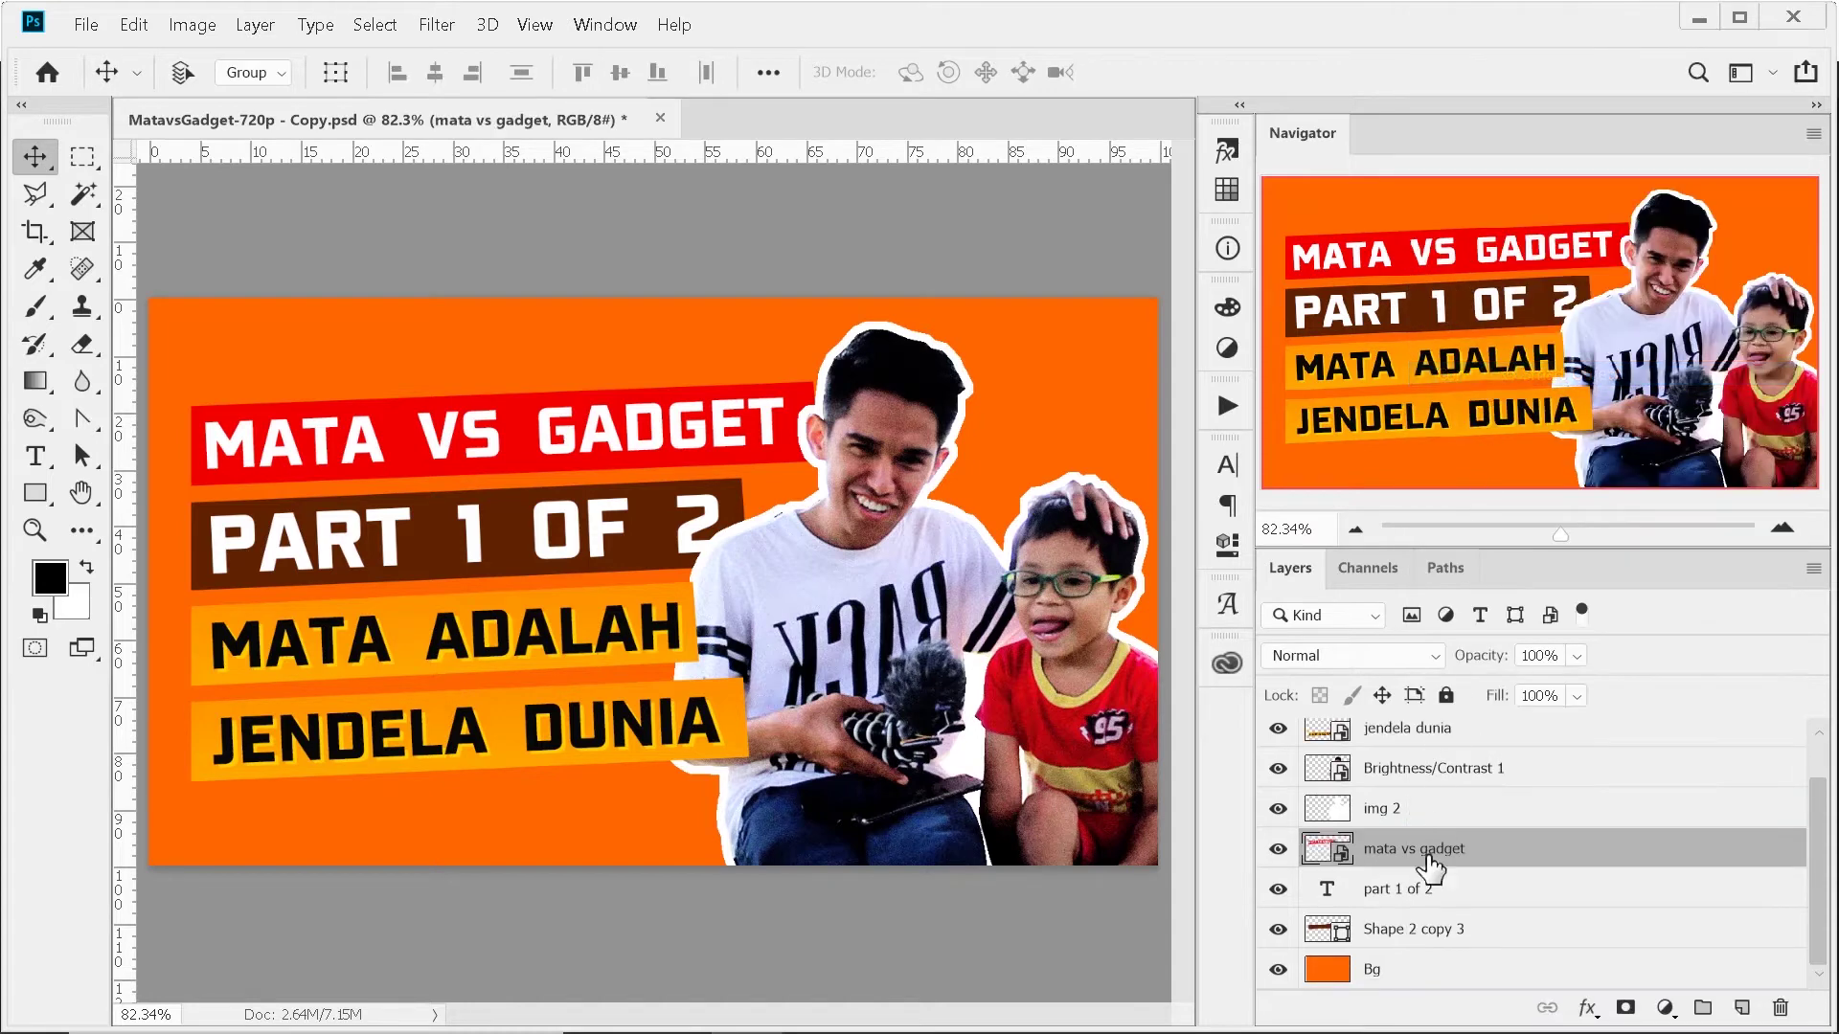
Convert the part 1 of 2 text layer and Shape 2 copy 3 into one smart object.
{"action": "left_click", "coordinate": [1416, 897]}
{"action": "left_click", "coordinate": [1411, 934], "text": "shift"}
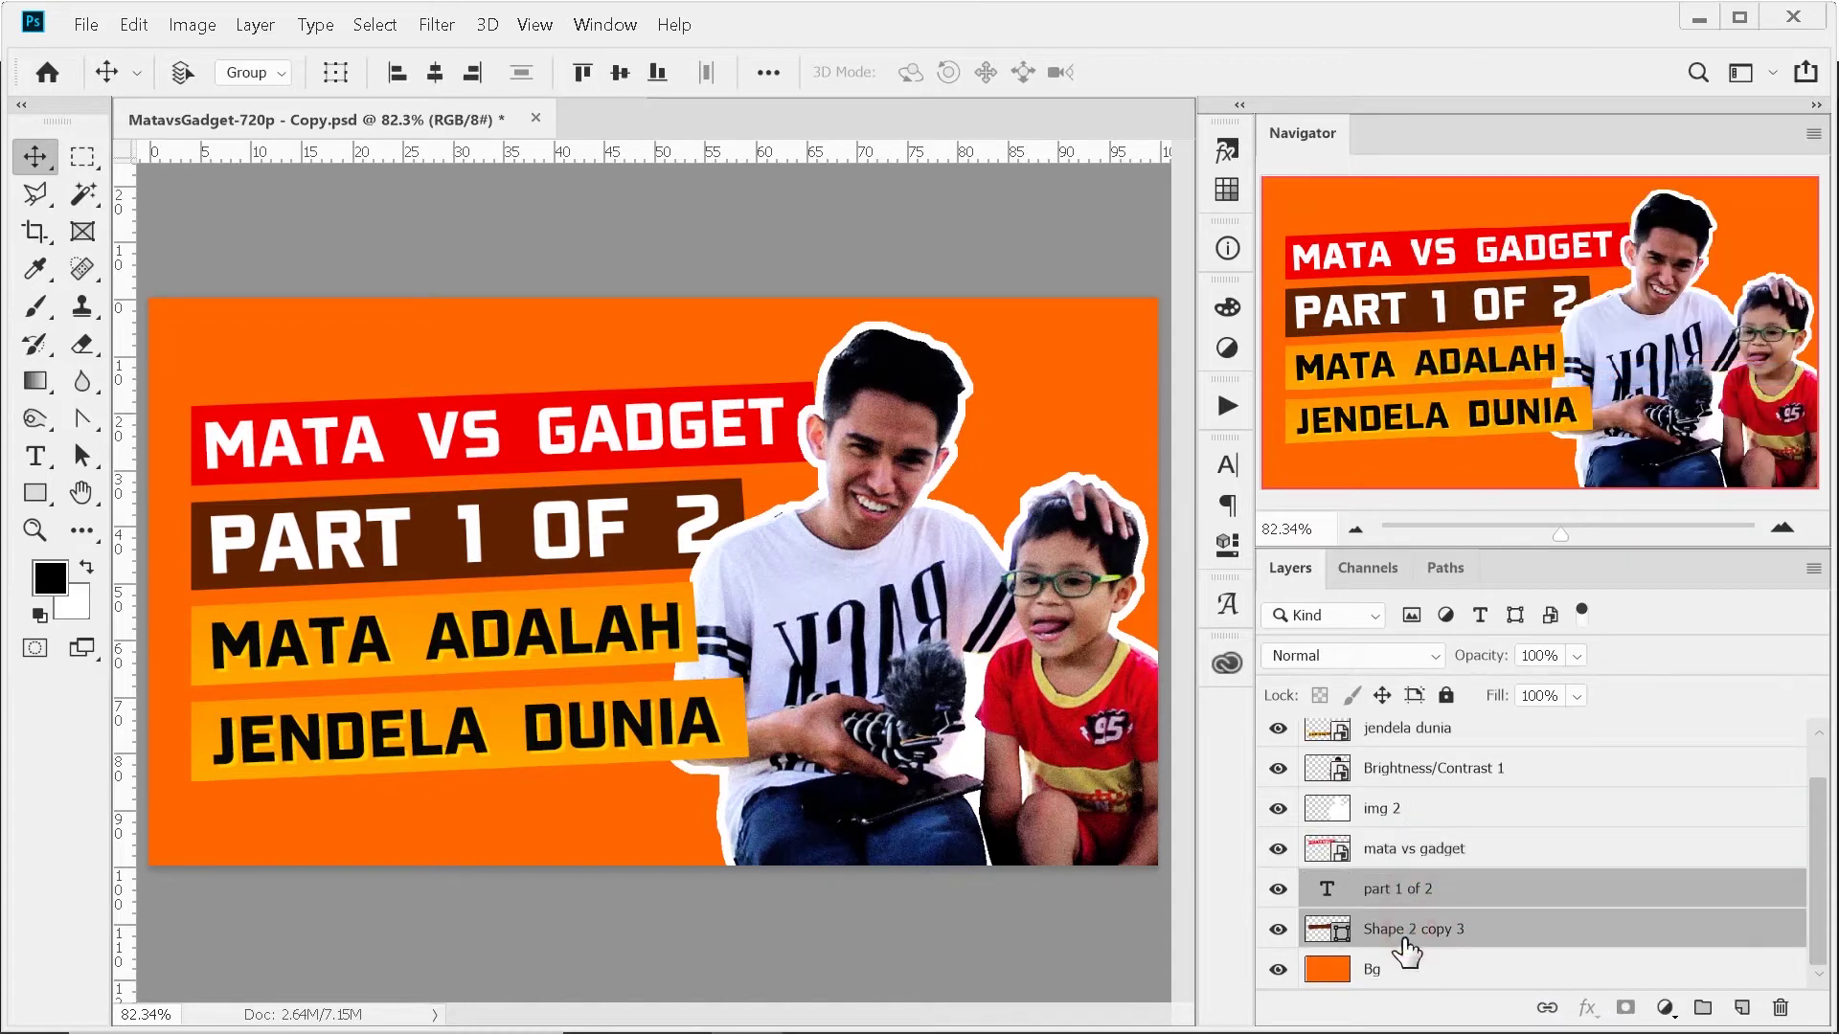
{"action": "right_click", "coordinate": [1405, 922]}
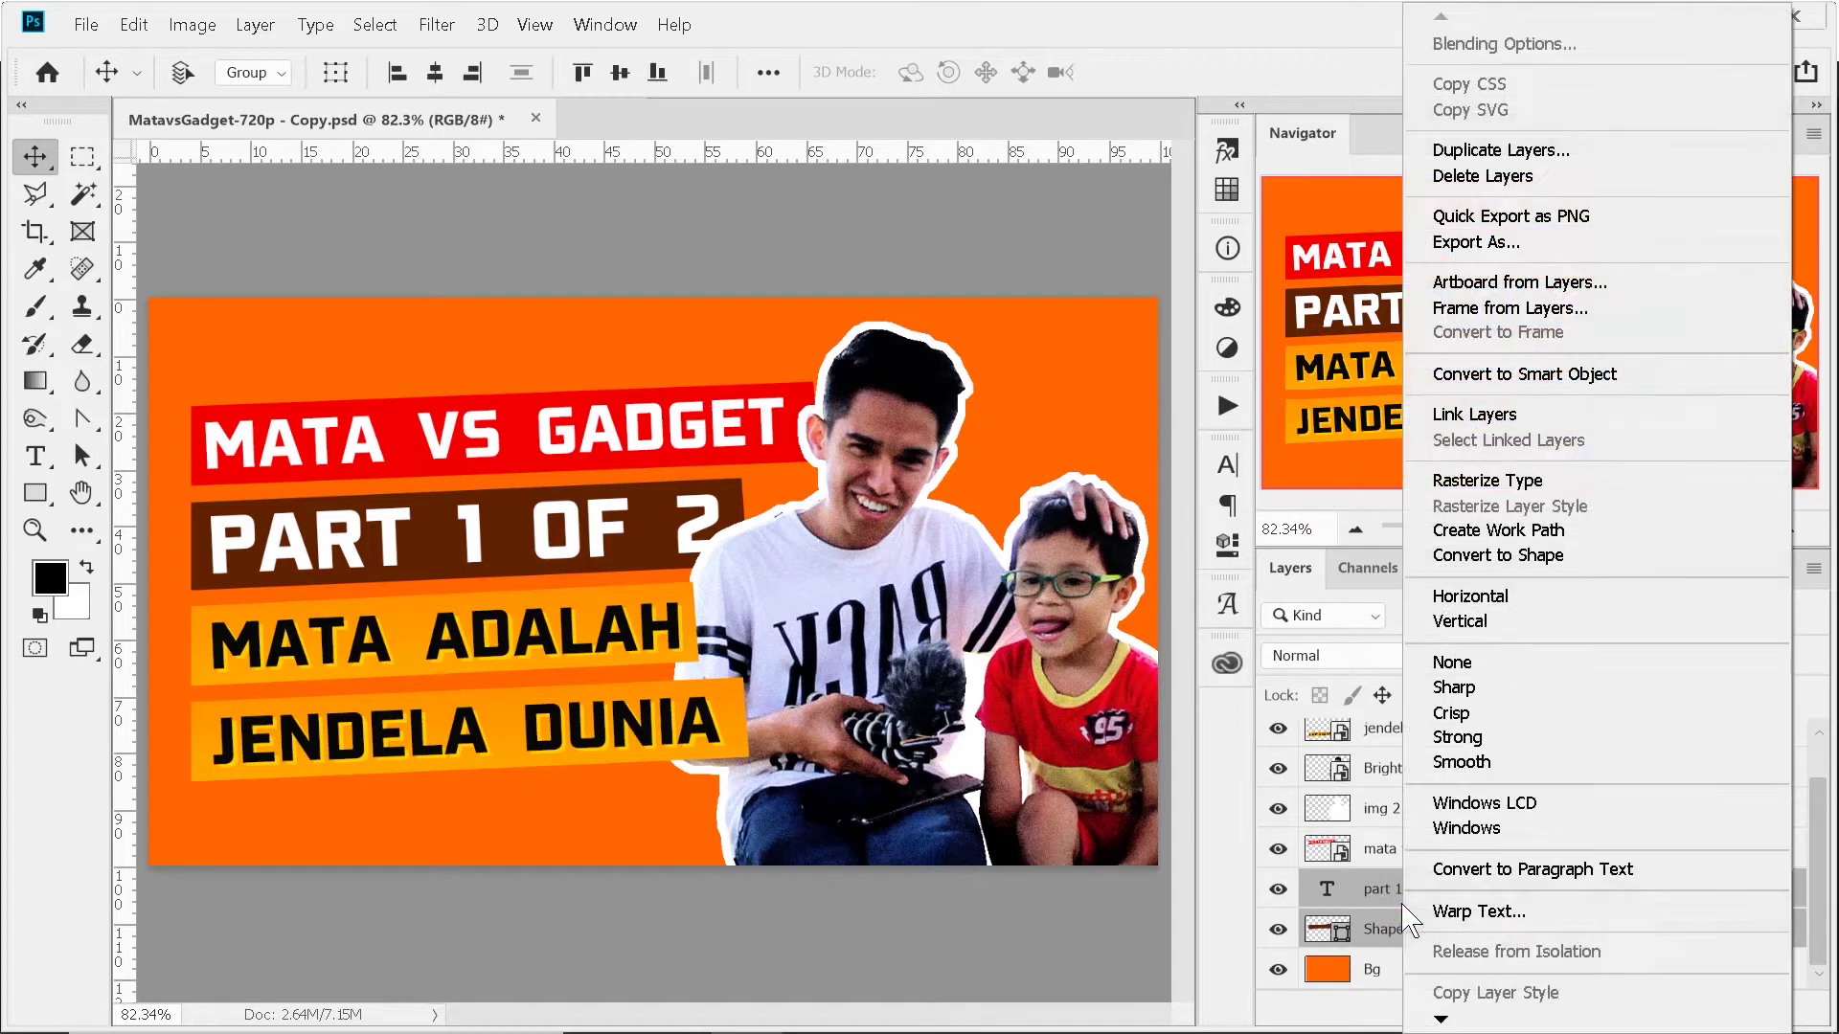
{"action": "left_click", "coordinate": [1518, 376]}
{"action": "left_click", "coordinate": [1411, 970]}
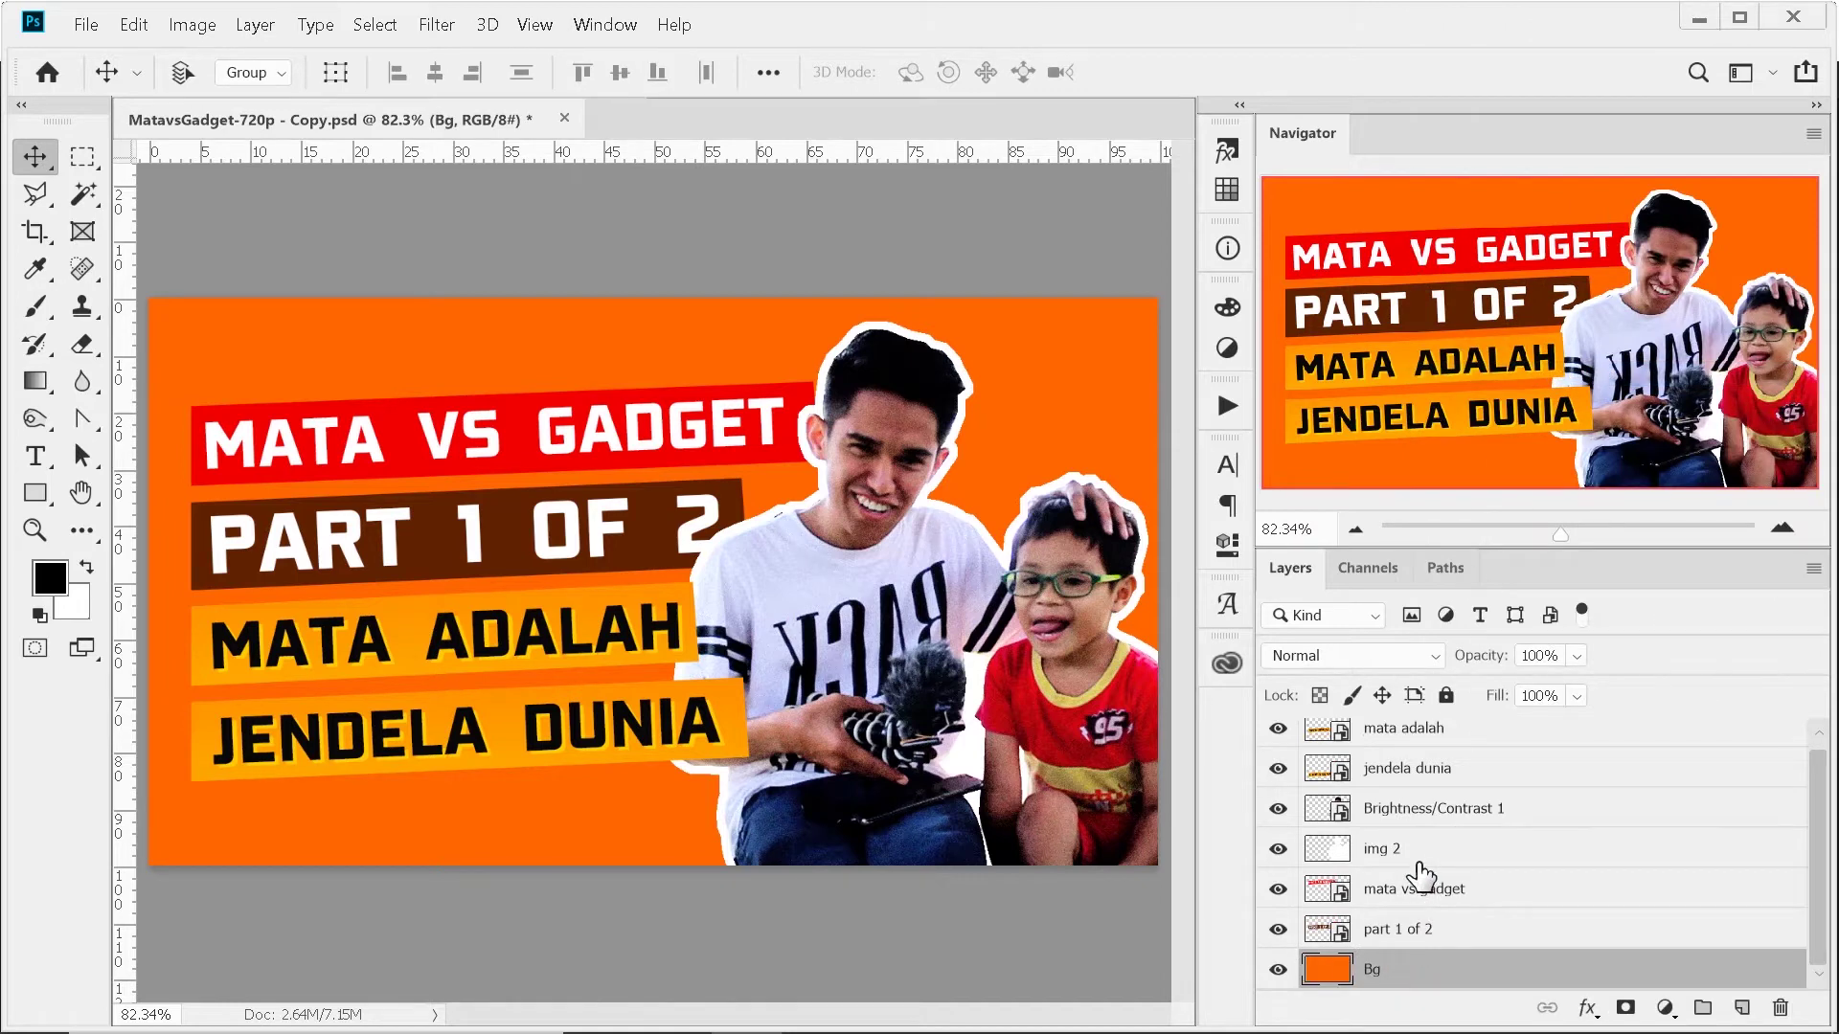
Rename the img 2 outline layer as stroke.
{"action": "double_click", "coordinate": [1379, 849]}
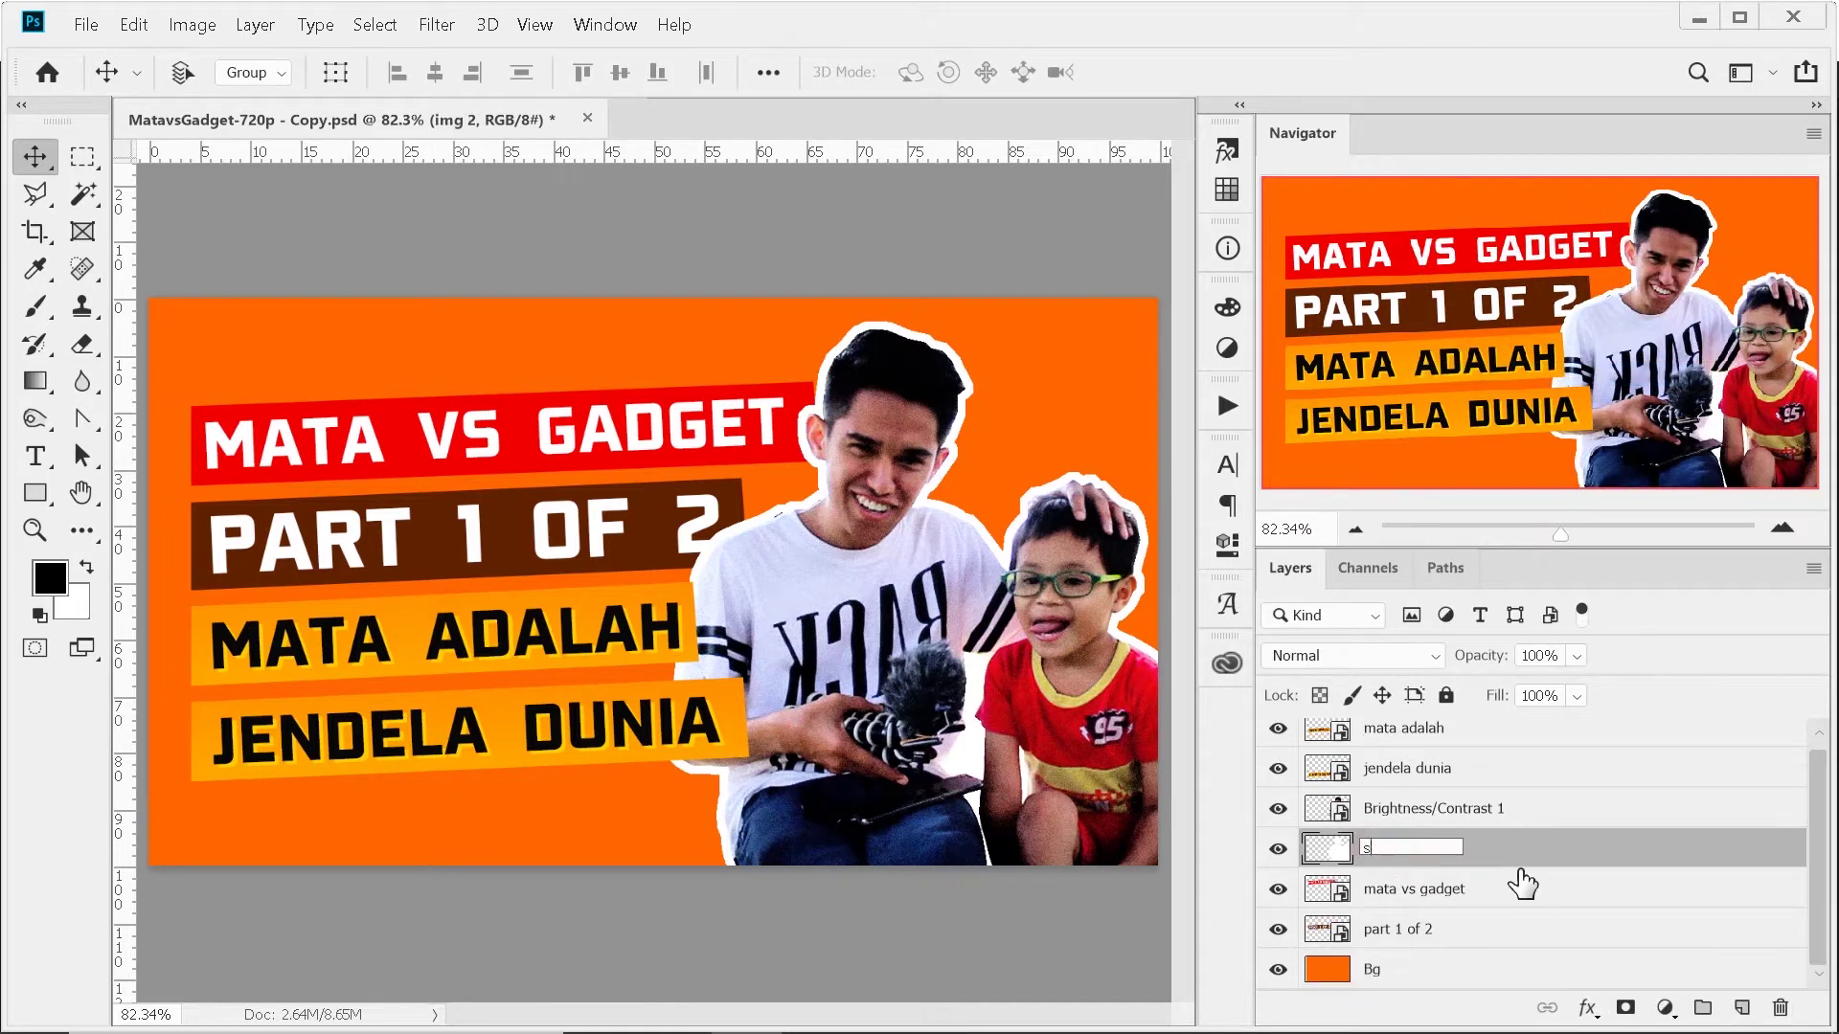
{"action": "type", "text": "stroke"}
{"action": "key", "text": "Return"}
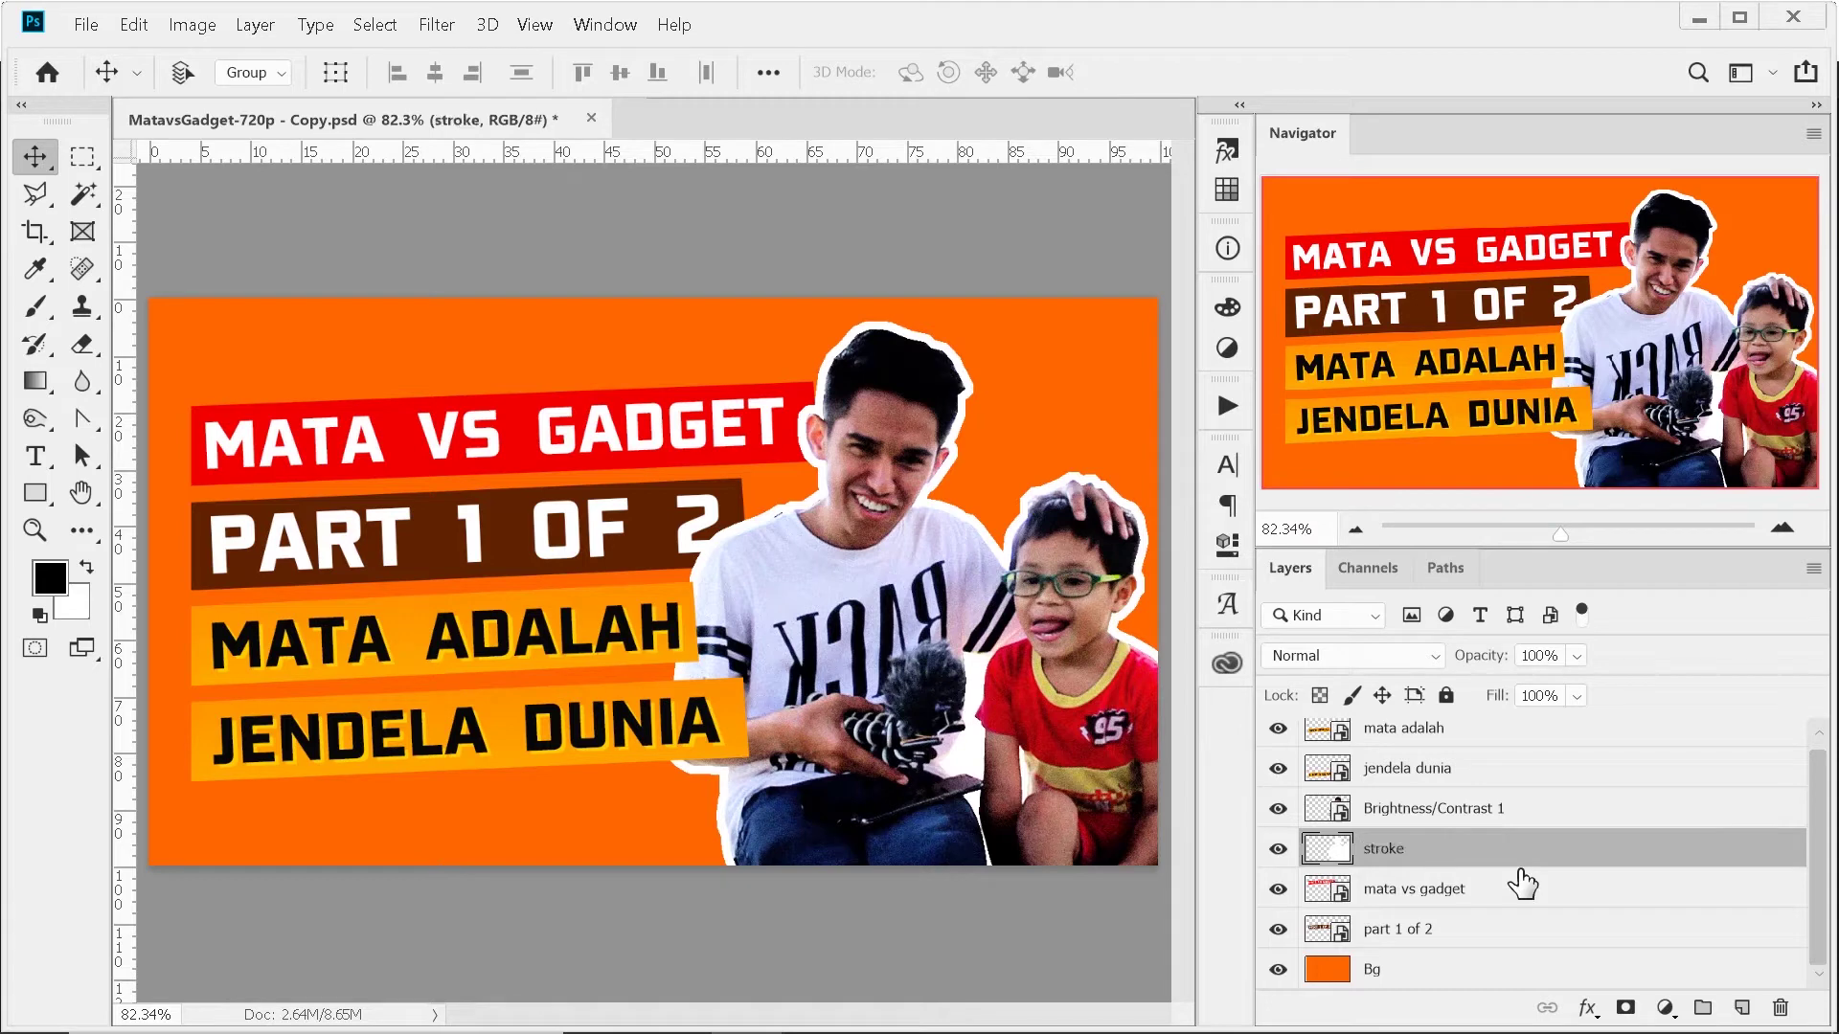
Go through the whole layer stack from Bg up to mata adalah to review the simplified layers.
{"action": "left_click", "coordinate": [1508, 746]}
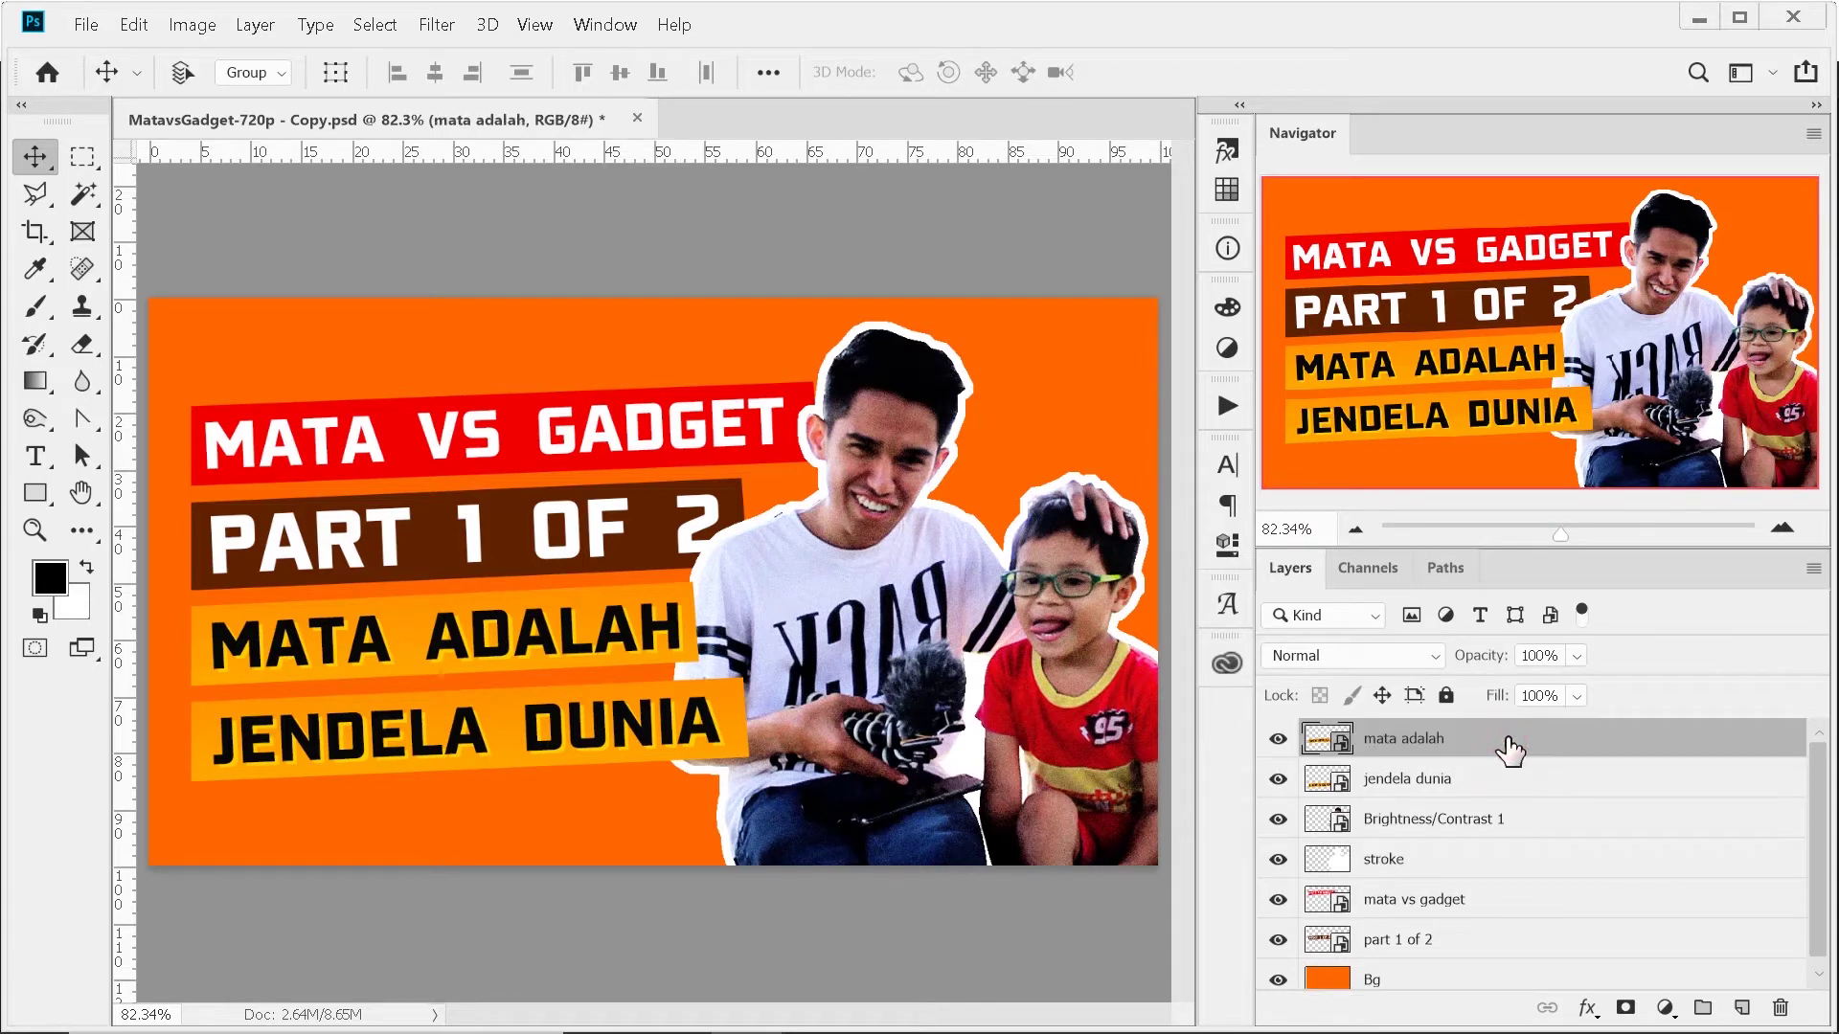
{"action": "left_click", "coordinate": [1408, 944]}
{"action": "left_click", "coordinate": [1408, 981]}
{"action": "left_click", "coordinate": [1408, 932]}
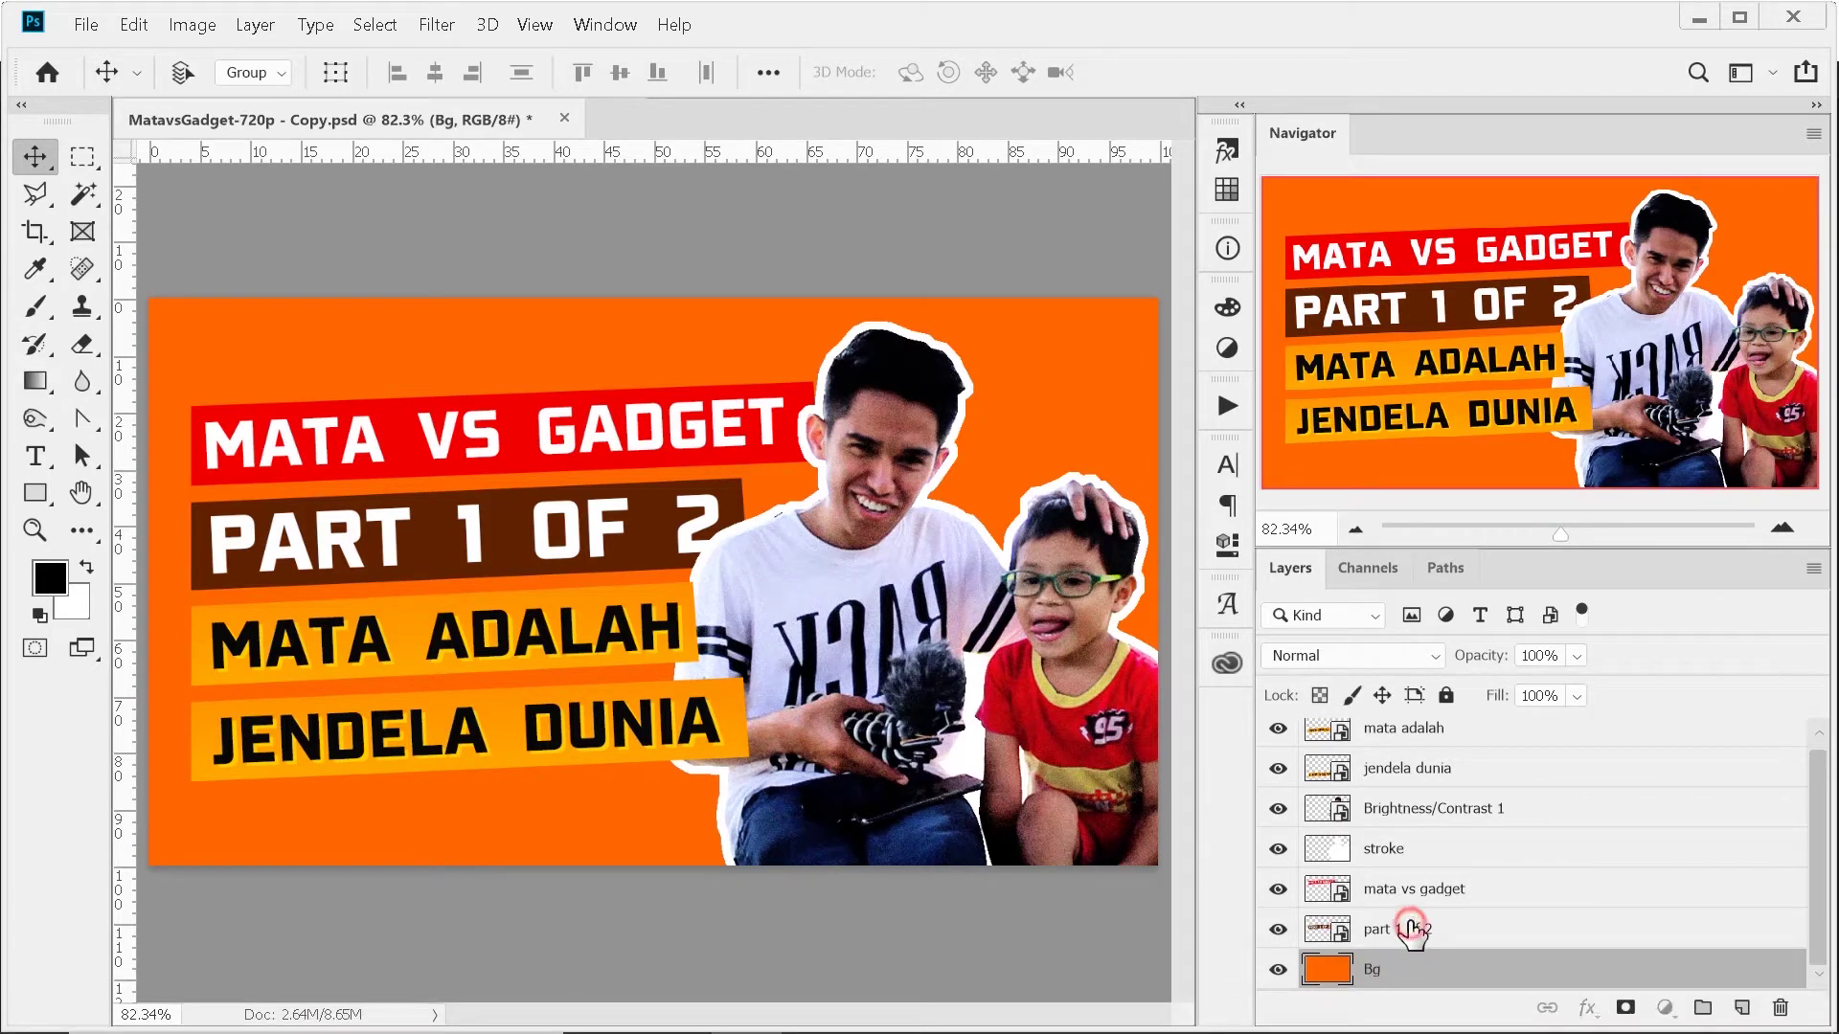
{"action": "left_click", "coordinate": [1408, 886]}
{"action": "left_click", "coordinate": [1403, 851]}
{"action": "left_click", "coordinate": [1406, 808]}
{"action": "left_click", "coordinate": [1403, 768]}
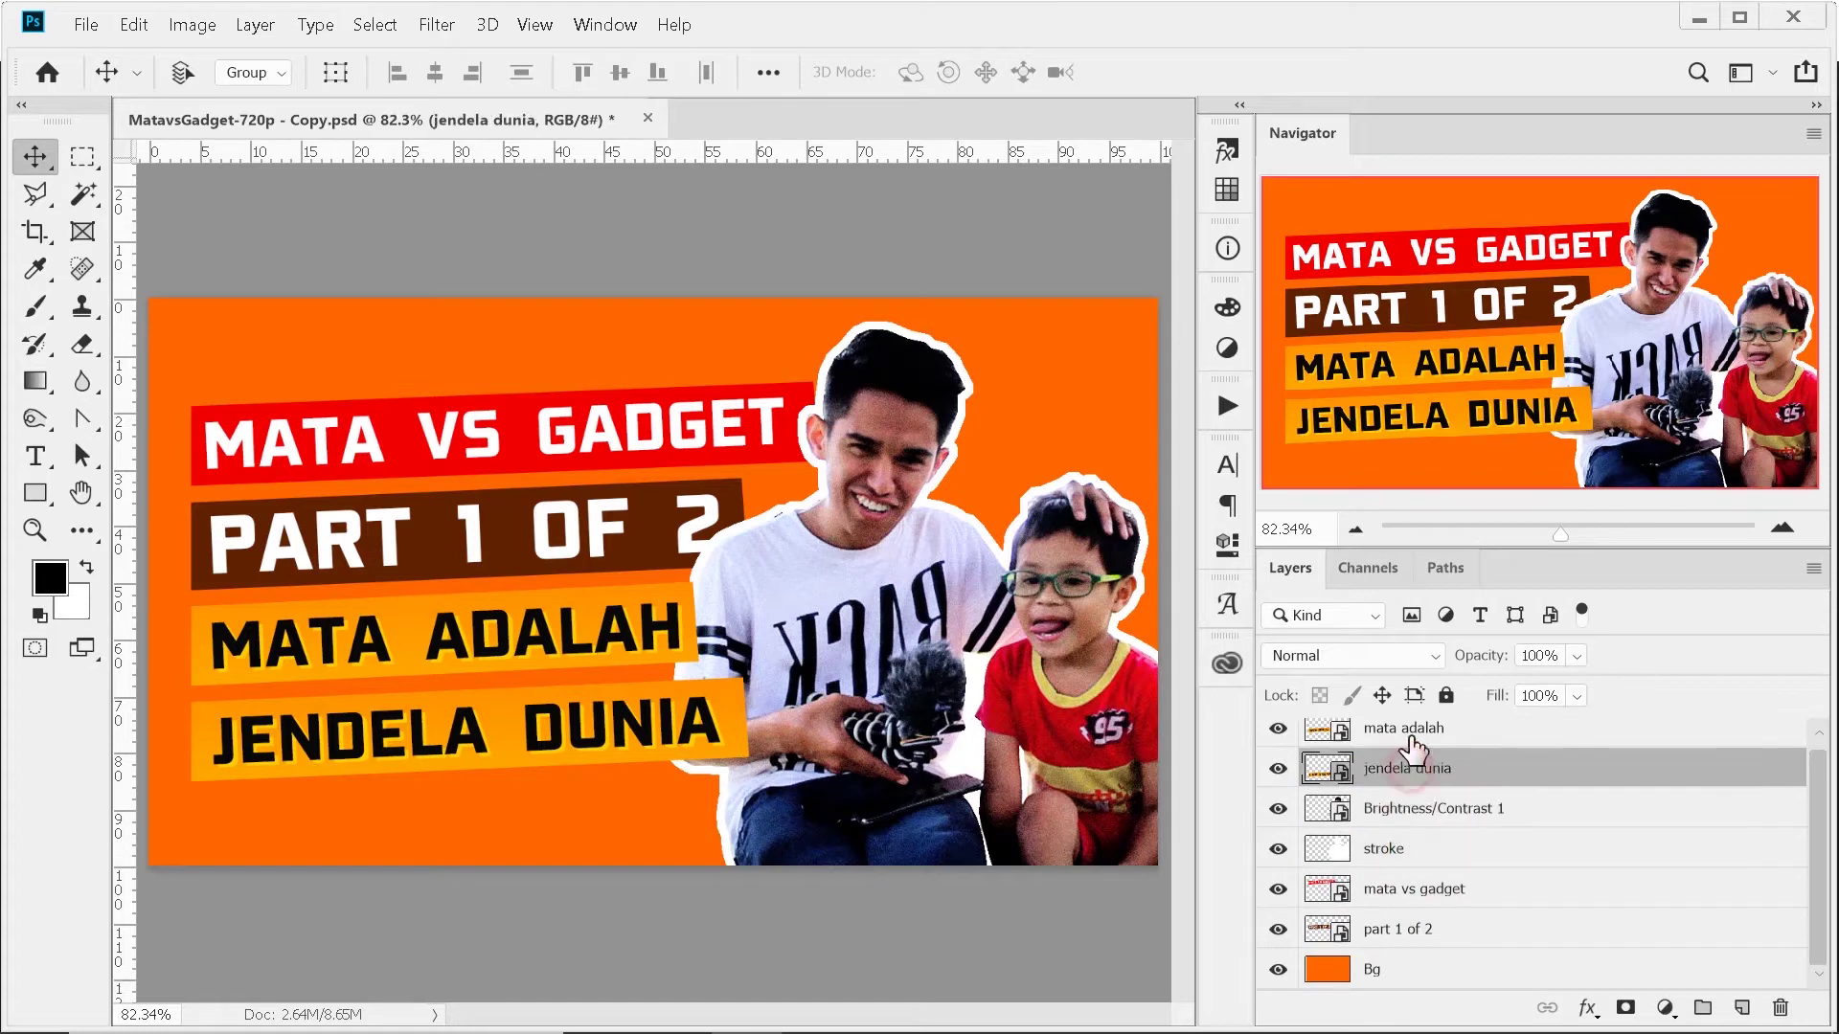
{"action": "left_click", "coordinate": [1404, 730]}
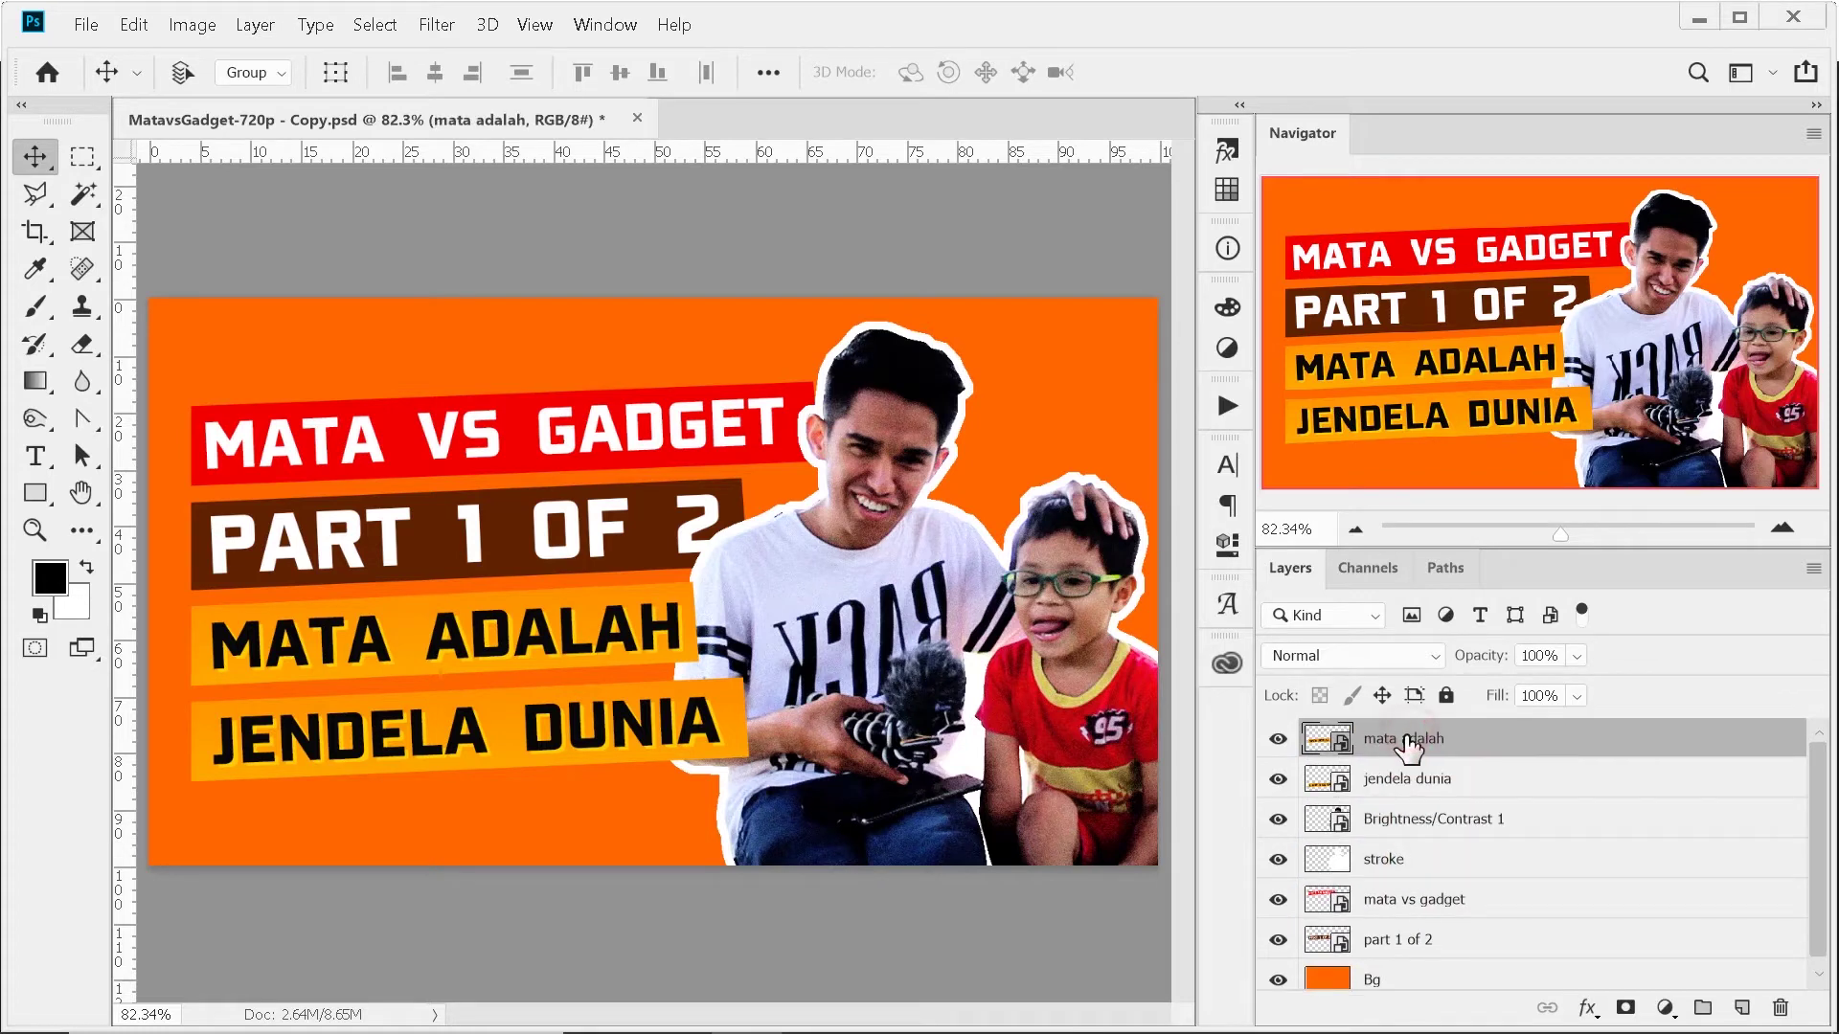
Toggle the visibility of each layer from mata adalah down to Bg to check which part of the thumbnail it holds.
{"action": "left_click", "coordinate": [1277, 738]}
{"action": "left_click", "coordinate": [1278, 738]}
{"action": "left_click", "coordinate": [1278, 779]}
{"action": "left_click", "coordinate": [1278, 779]}
{"action": "left_click", "coordinate": [1276, 820]}
{"action": "left_click", "coordinate": [1278, 859]}
{"action": "left_click", "coordinate": [1278, 859]}
{"action": "left_click", "coordinate": [1274, 899]}
{"action": "left_click", "coordinate": [1274, 899]}
{"action": "left_click", "coordinate": [1278, 940]}
{"action": "left_click", "coordinate": [1278, 940]}
{"action": "scroll", "coordinate": [1277, 972], "scroll_direction": "down", "scroll_amount": 1}
{"action": "left_click", "coordinate": [1278, 971]}
{"action": "left_click", "coordinate": [1278, 970]}
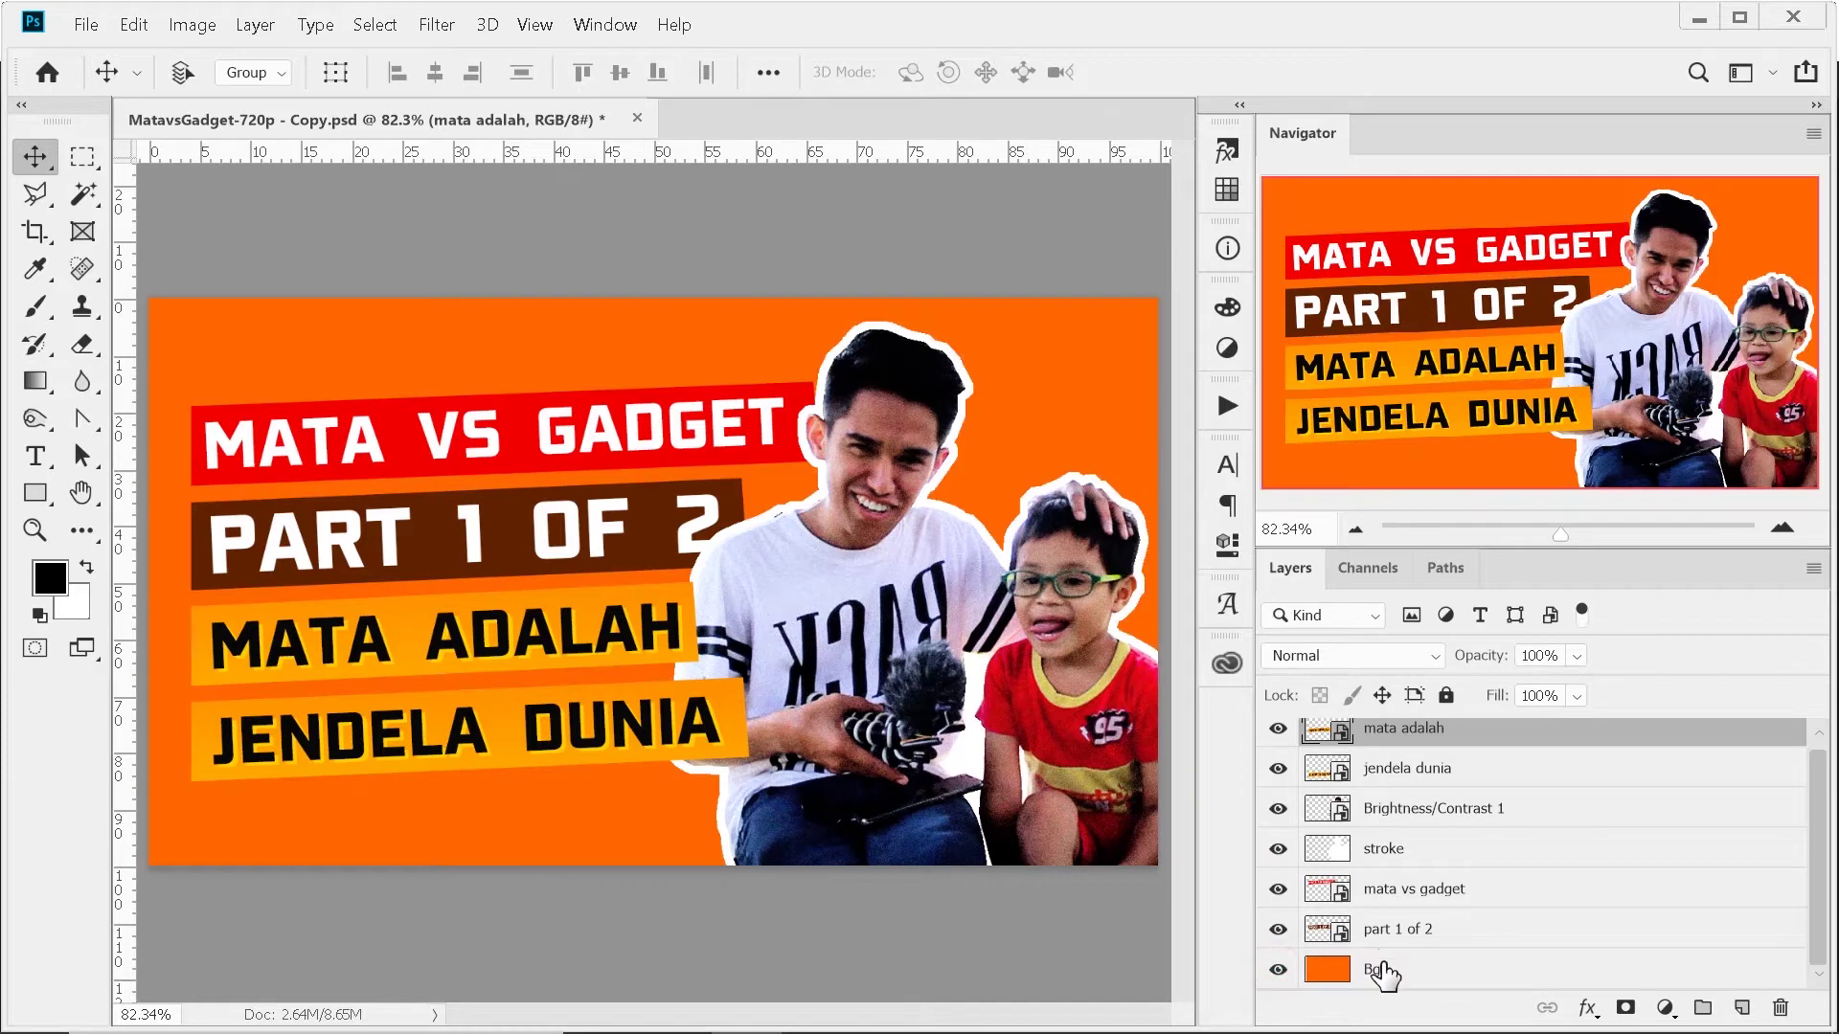
{"action": "left_click", "coordinate": [1379, 970]}
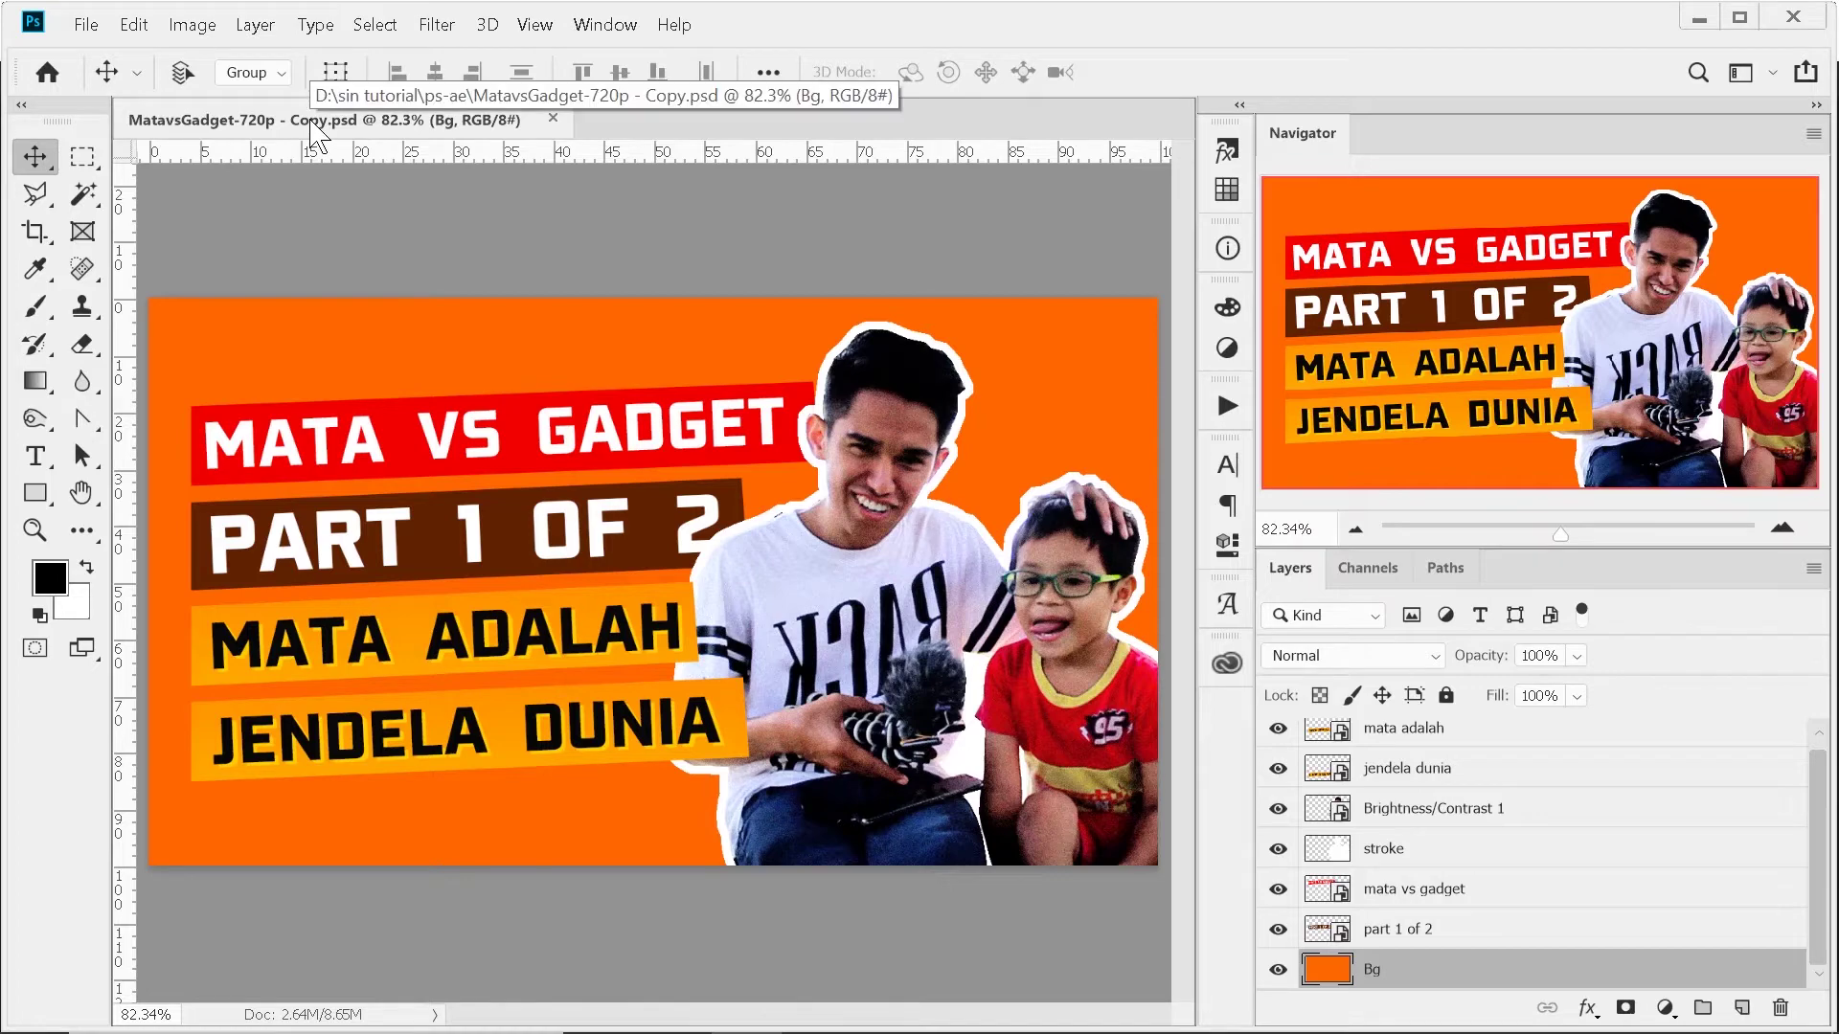
Switch to After Effects and open the file import dialog for the empty project.
{"action": "key", "text": "alt+Tab"}
{"action": "key", "text": "alt+Tab"}
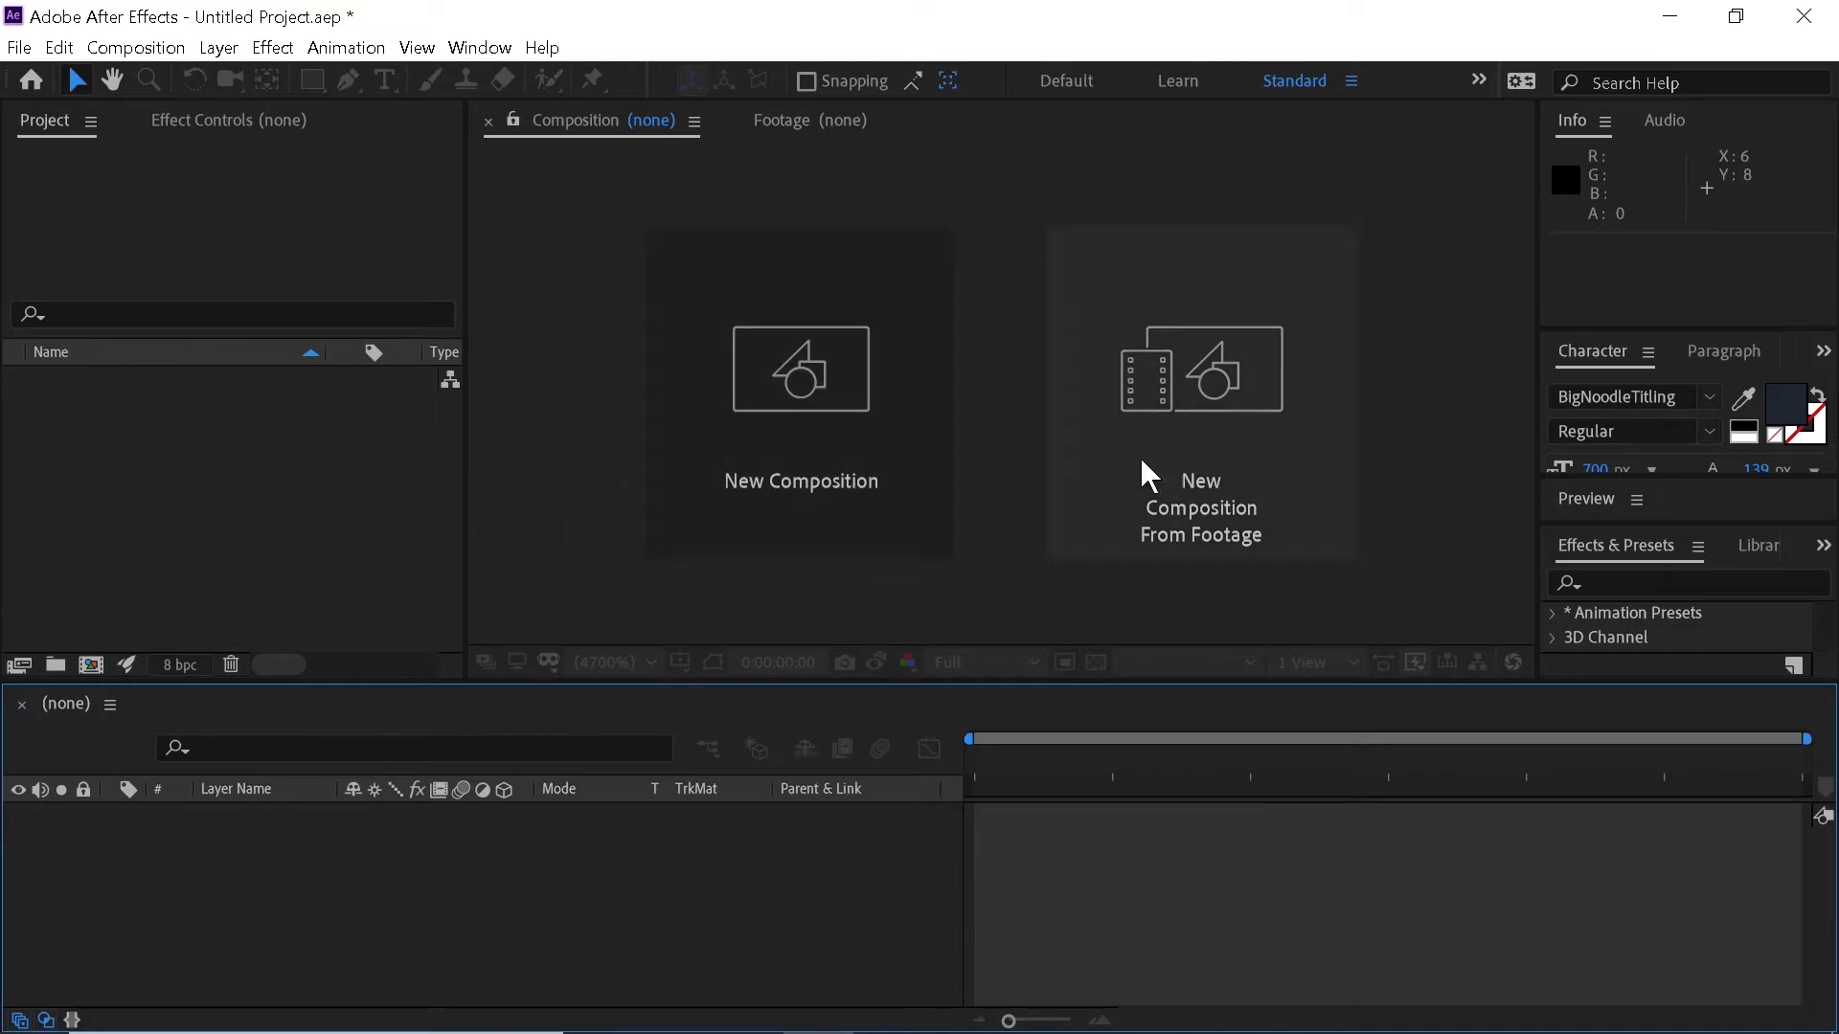
{"action": "right_click", "coordinate": [211, 480]}
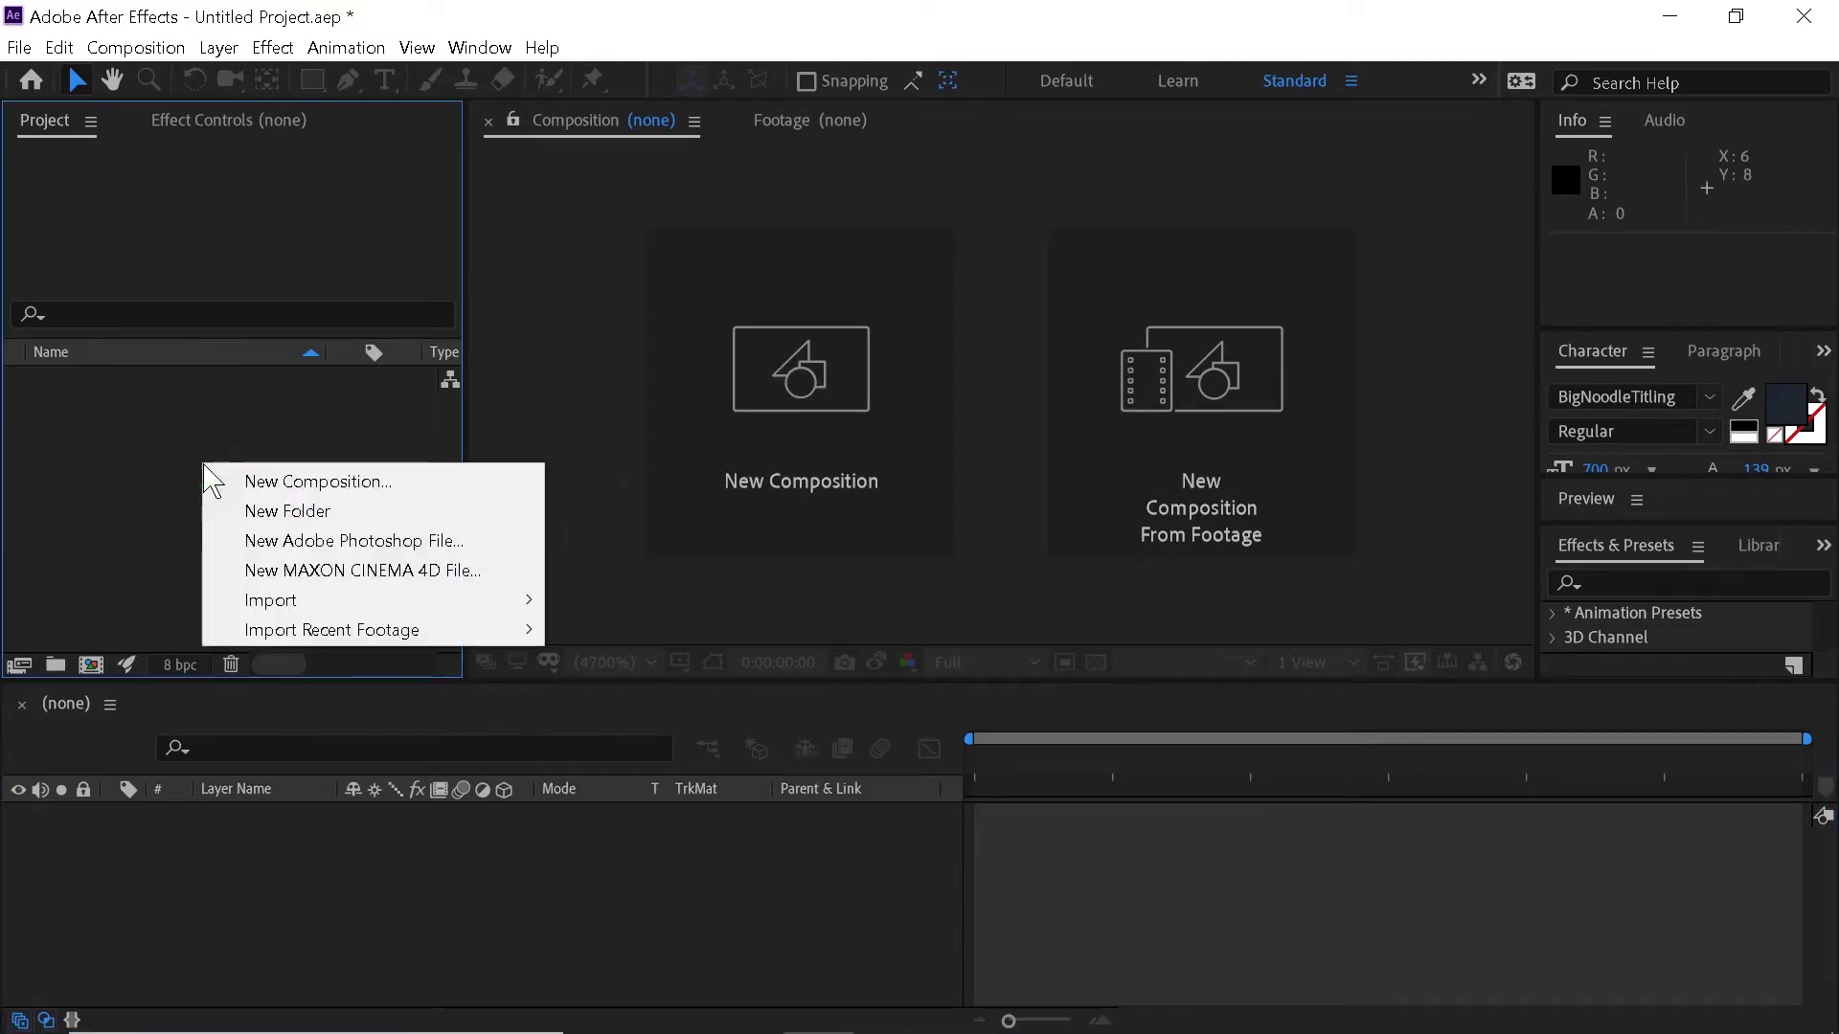
{"action": "mouse_move", "coordinate": [490, 606]}
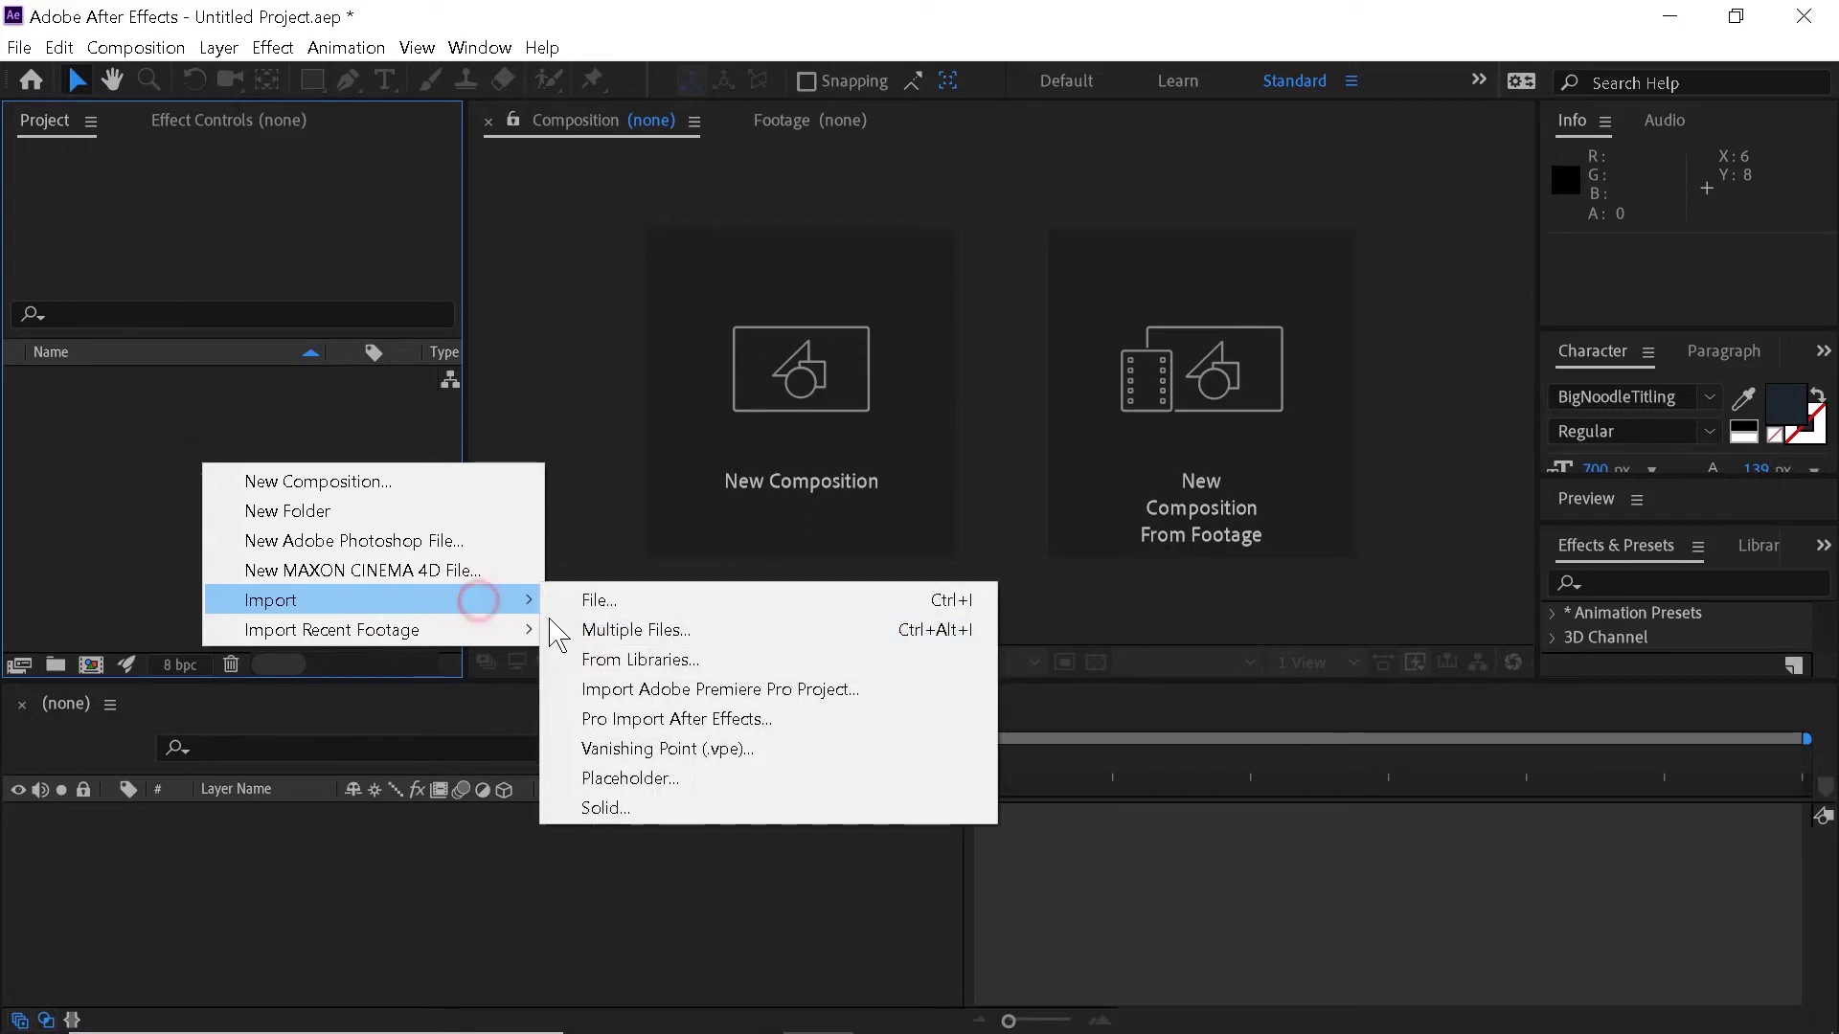
{"action": "left_click", "coordinate": [609, 613]}
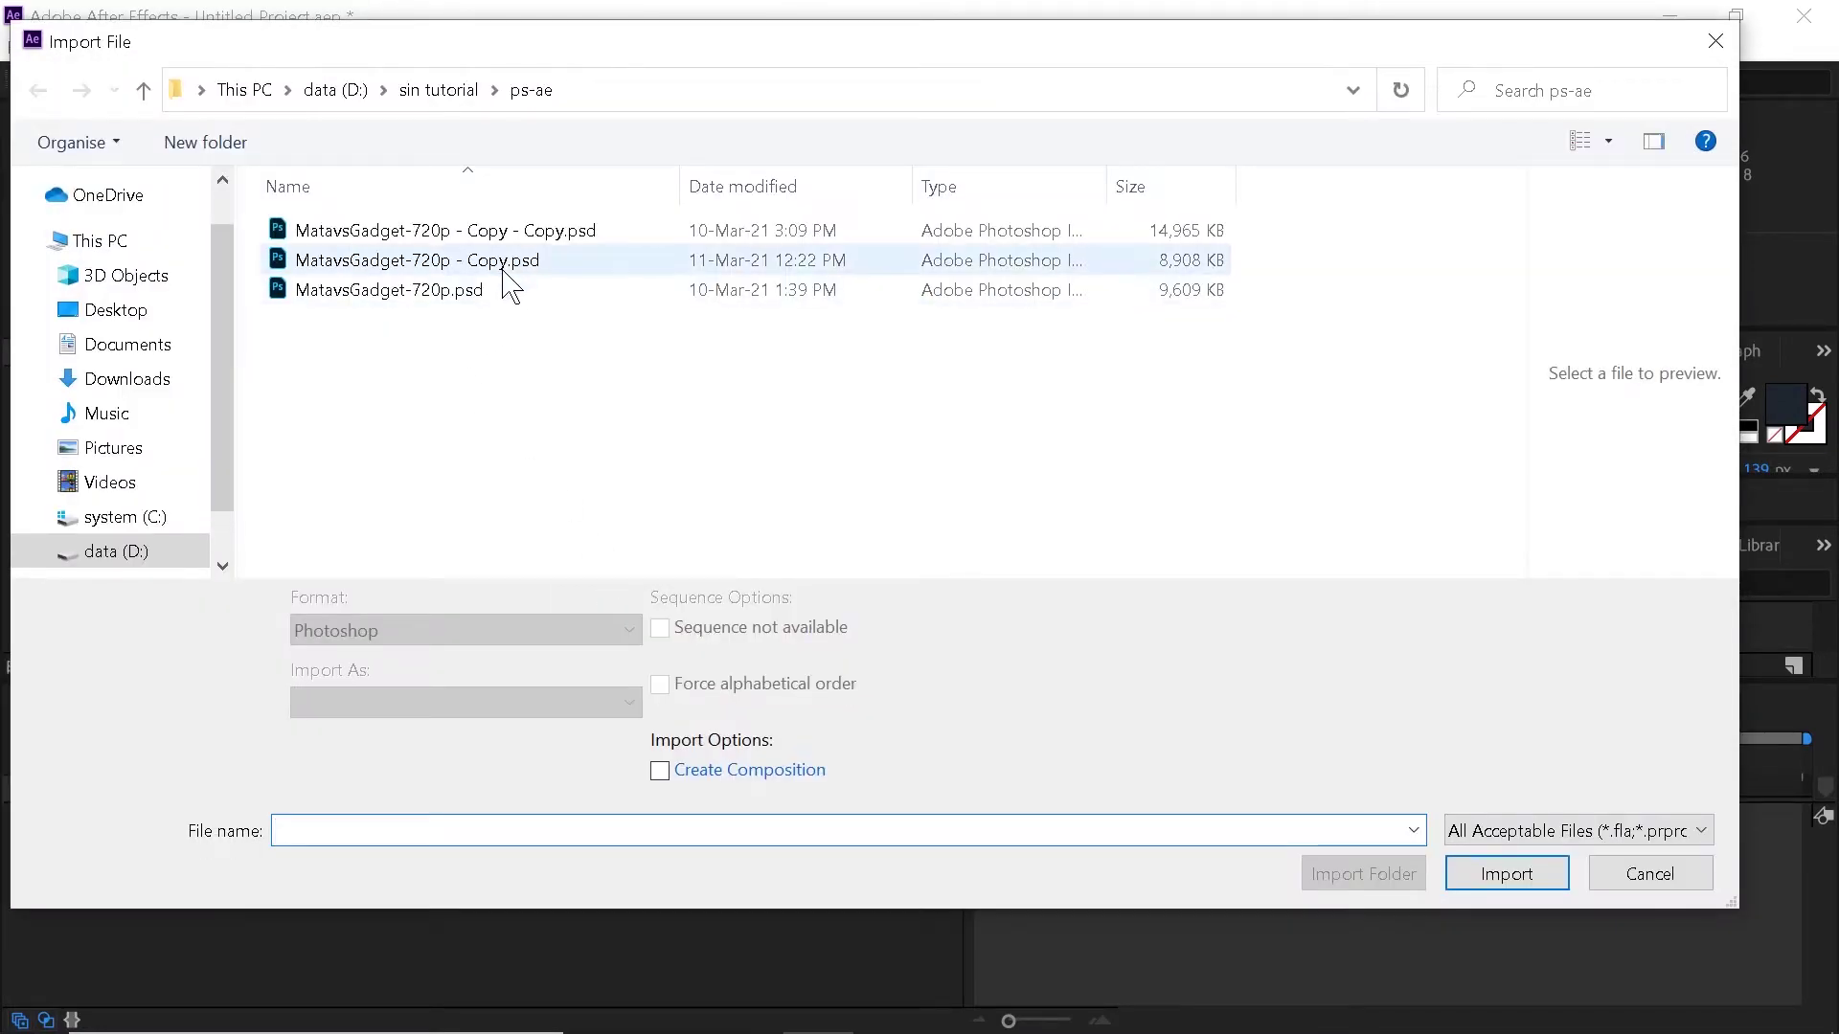
Choose MatavsGadget-720p - Copy.psd in the ps-ae folder and import it as a Composition.
{"action": "left_click", "coordinate": [509, 257]}
{"action": "left_click", "coordinate": [515, 235]}
{"action": "left_click", "coordinate": [512, 260]}
{"action": "left_click", "coordinate": [495, 273]}
{"action": "left_click", "coordinate": [505, 305]}
{"action": "left_click", "coordinate": [485, 262]}
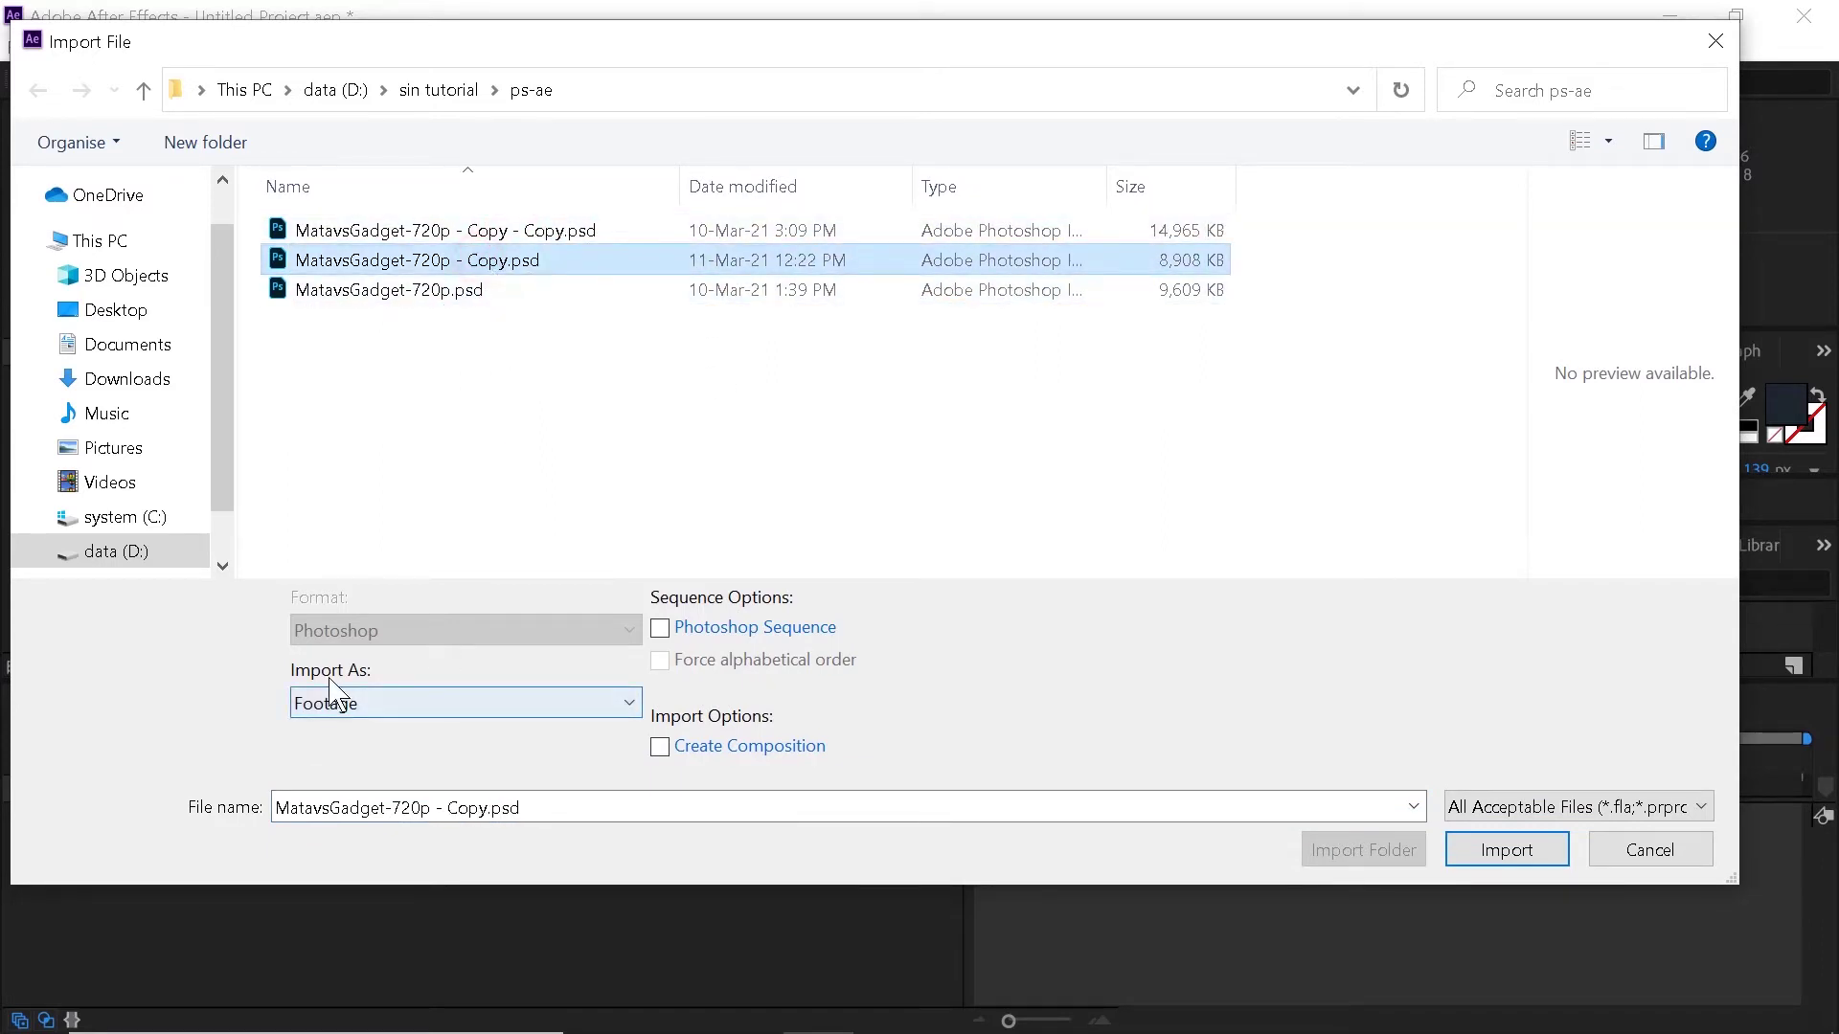
{"action": "left_click", "coordinate": [383, 709]}
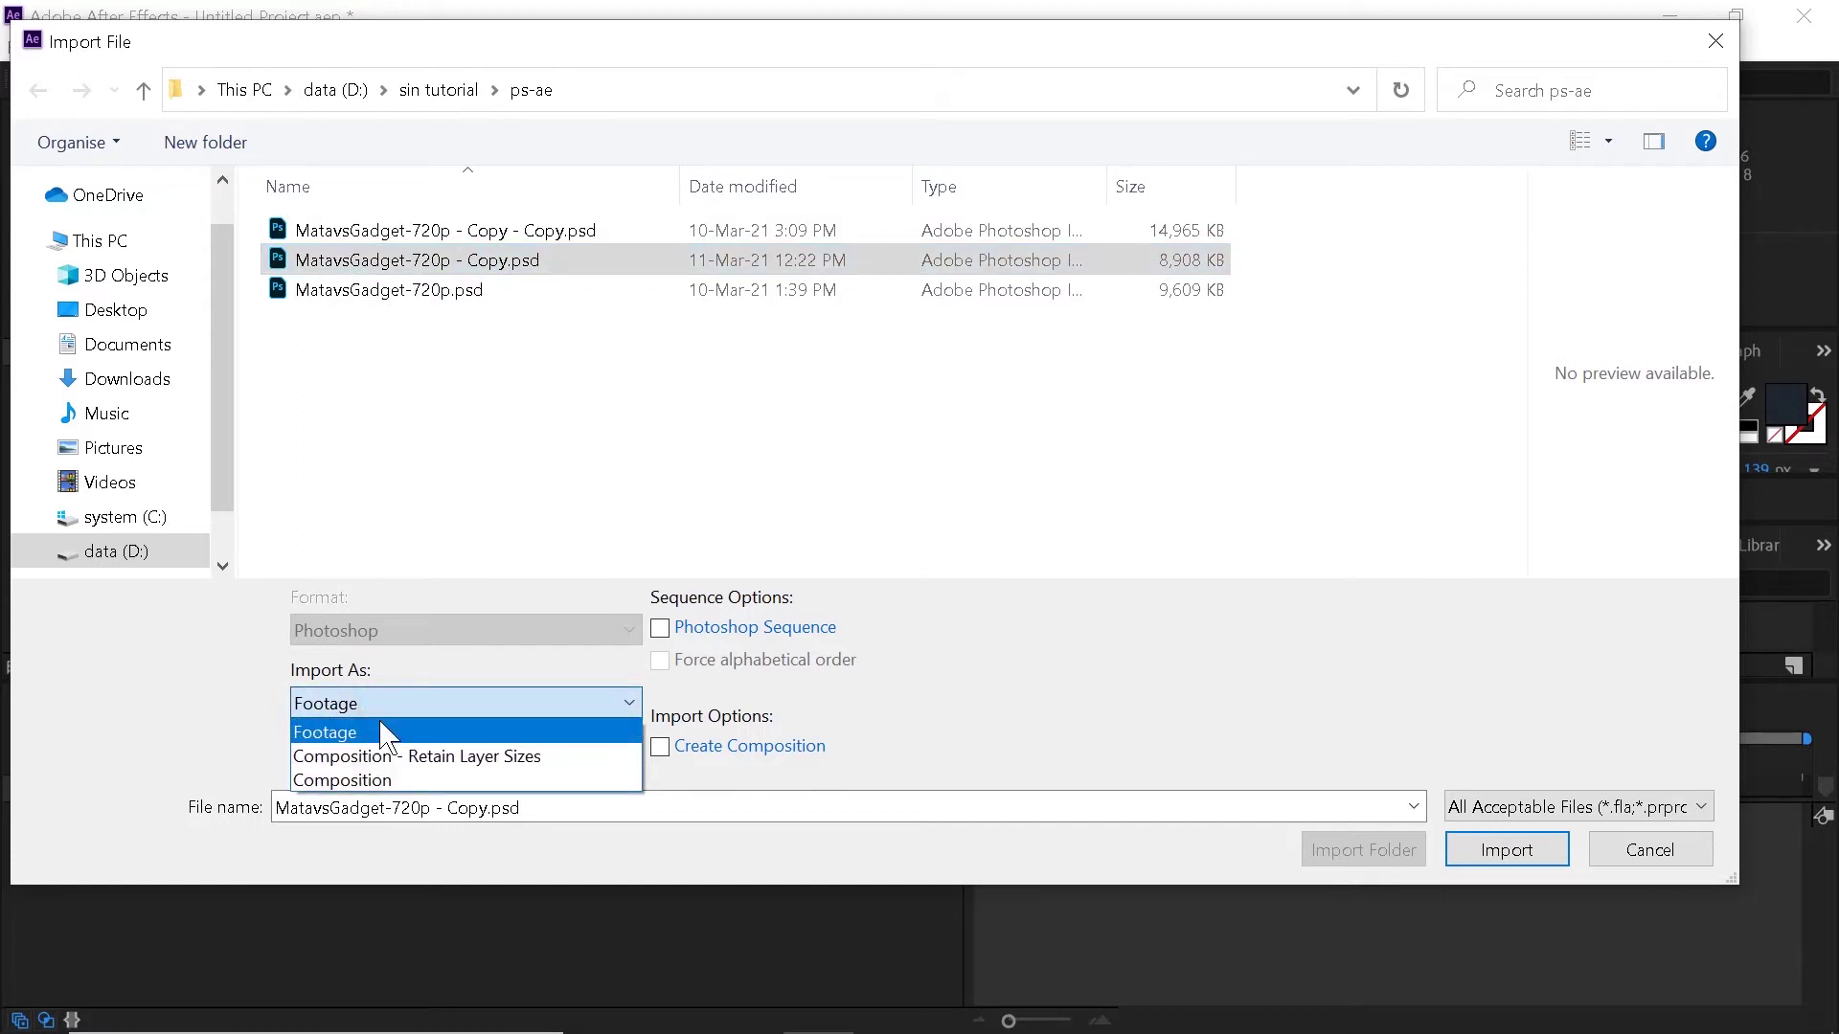
{"action": "left_click", "coordinate": [389, 781]}
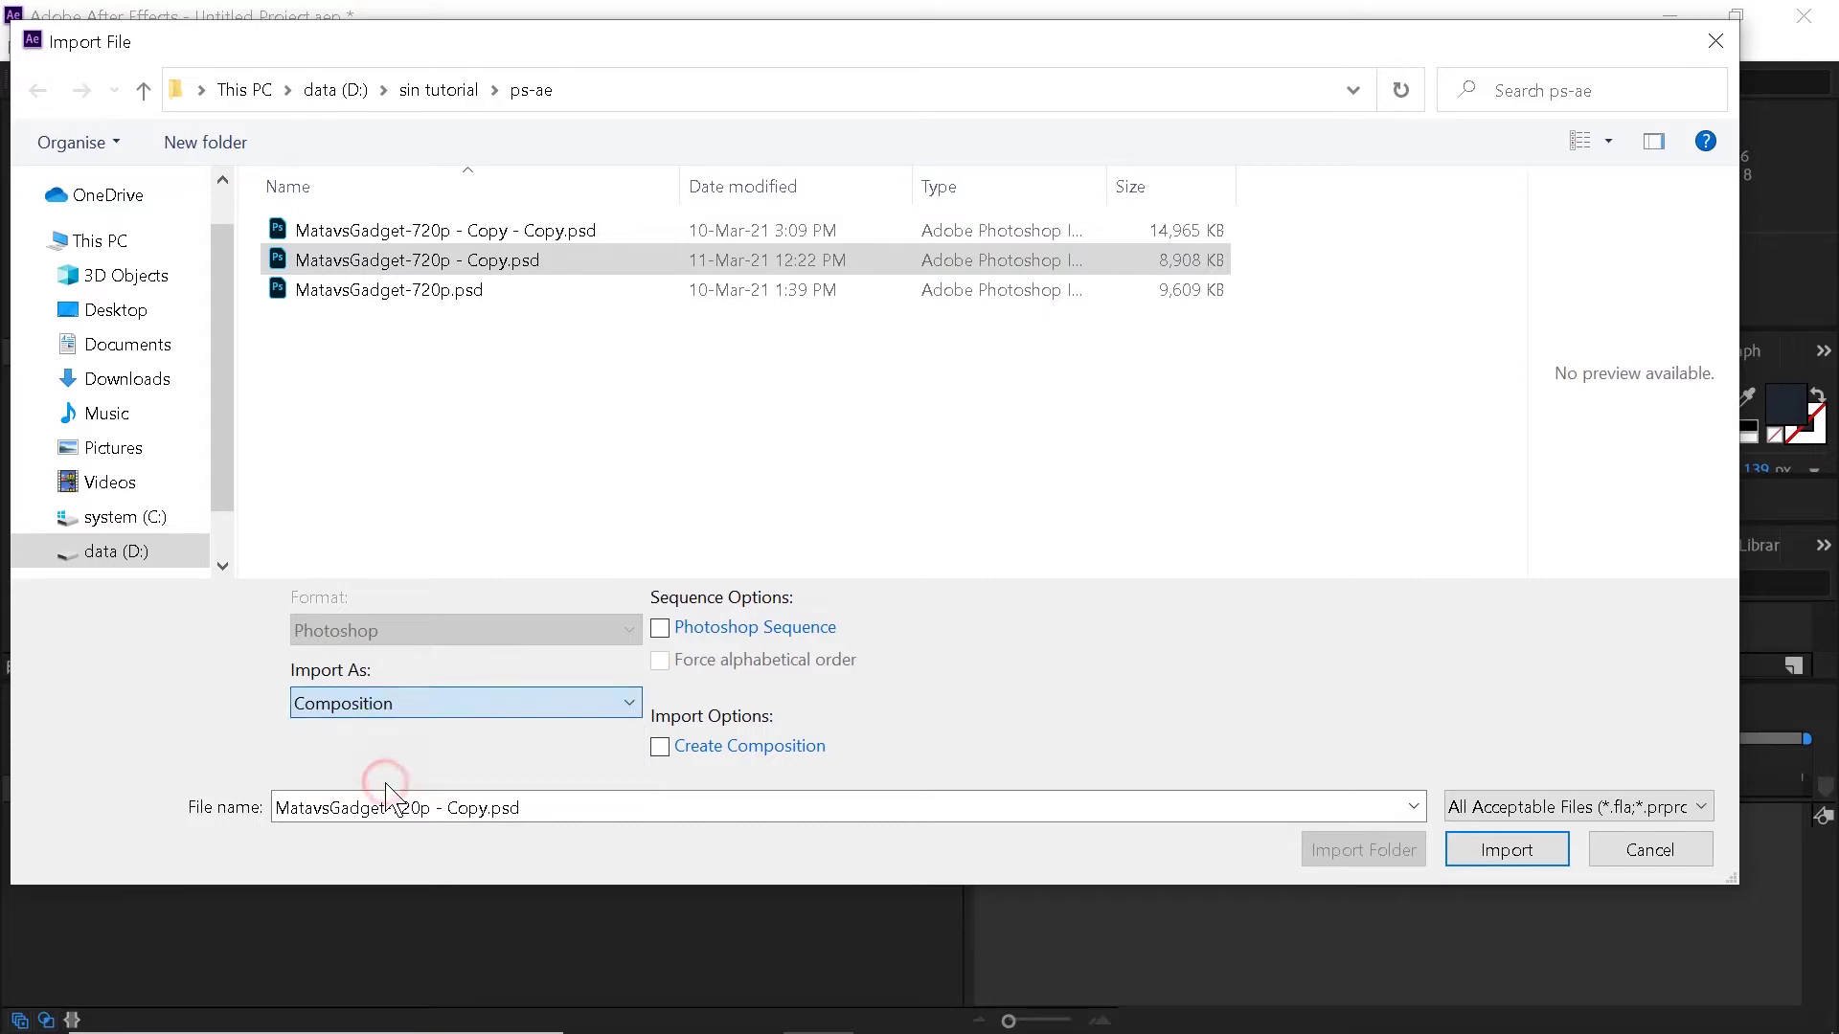
{"action": "left_click", "coordinate": [1501, 852]}
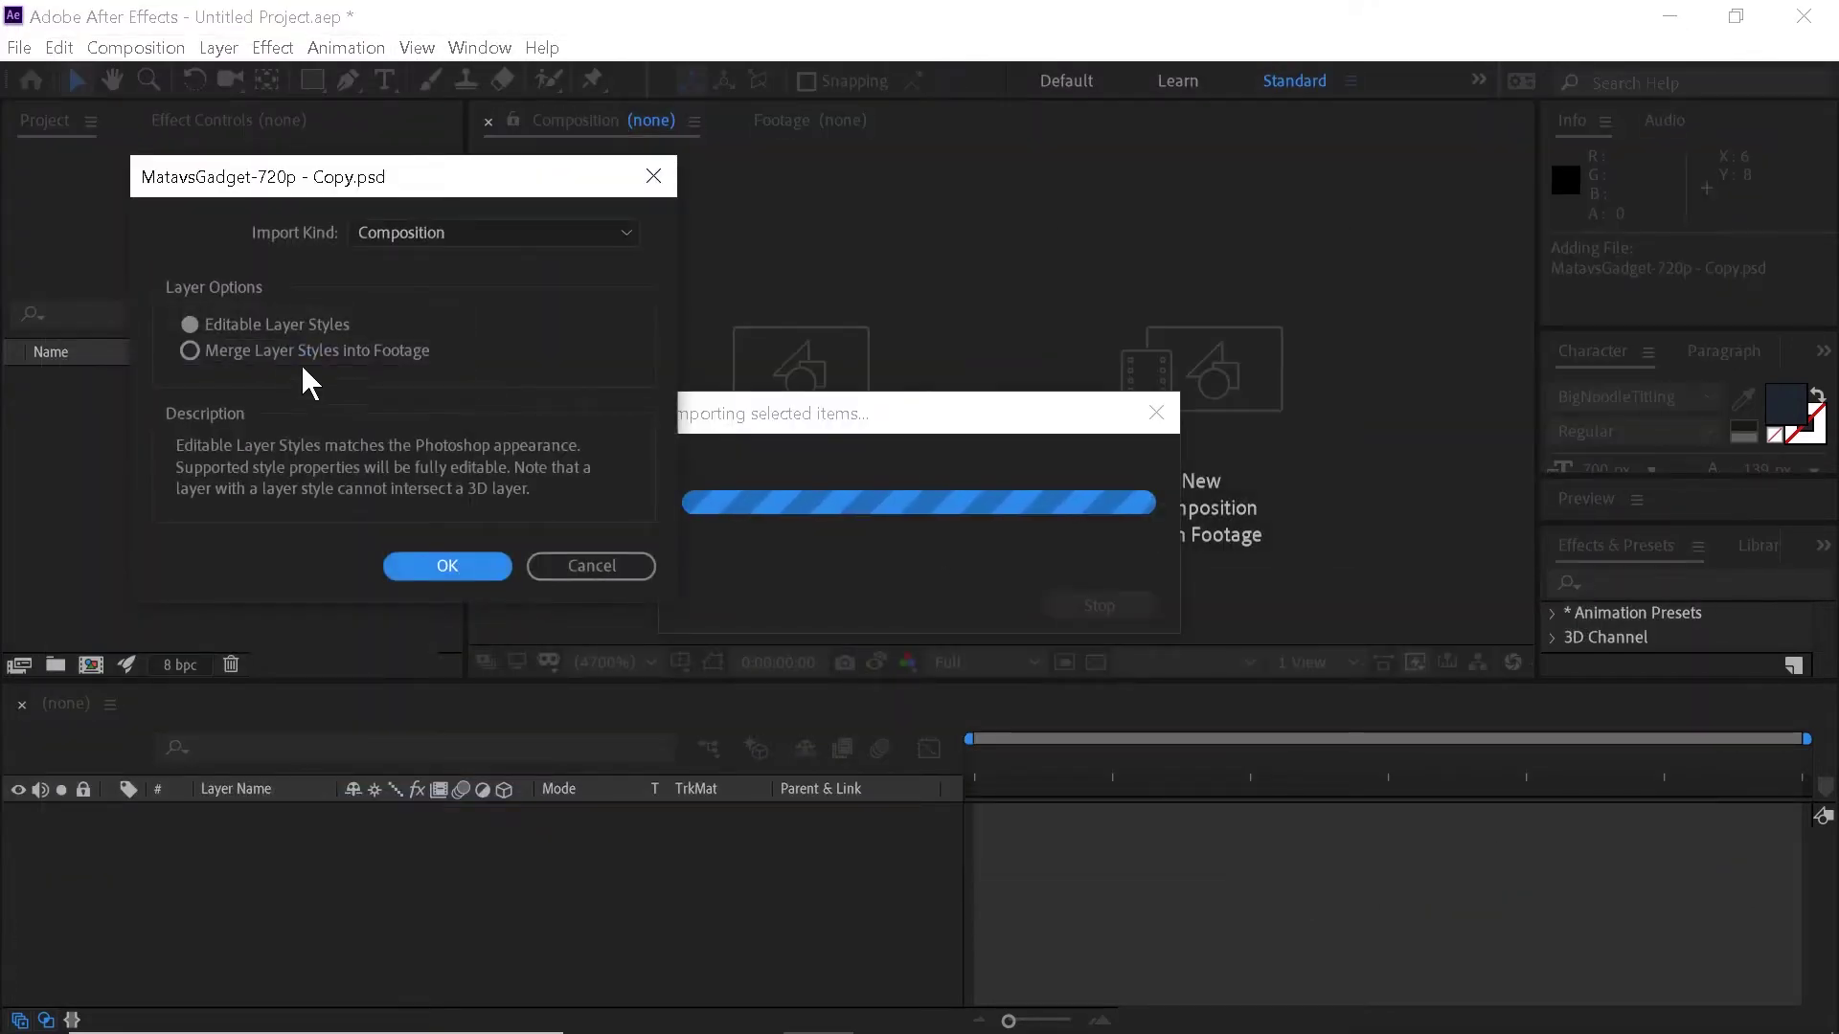
Confirm the PSD import with the Composition import kind and Editable Layer Styles.
{"action": "left_click", "coordinate": [266, 329]}
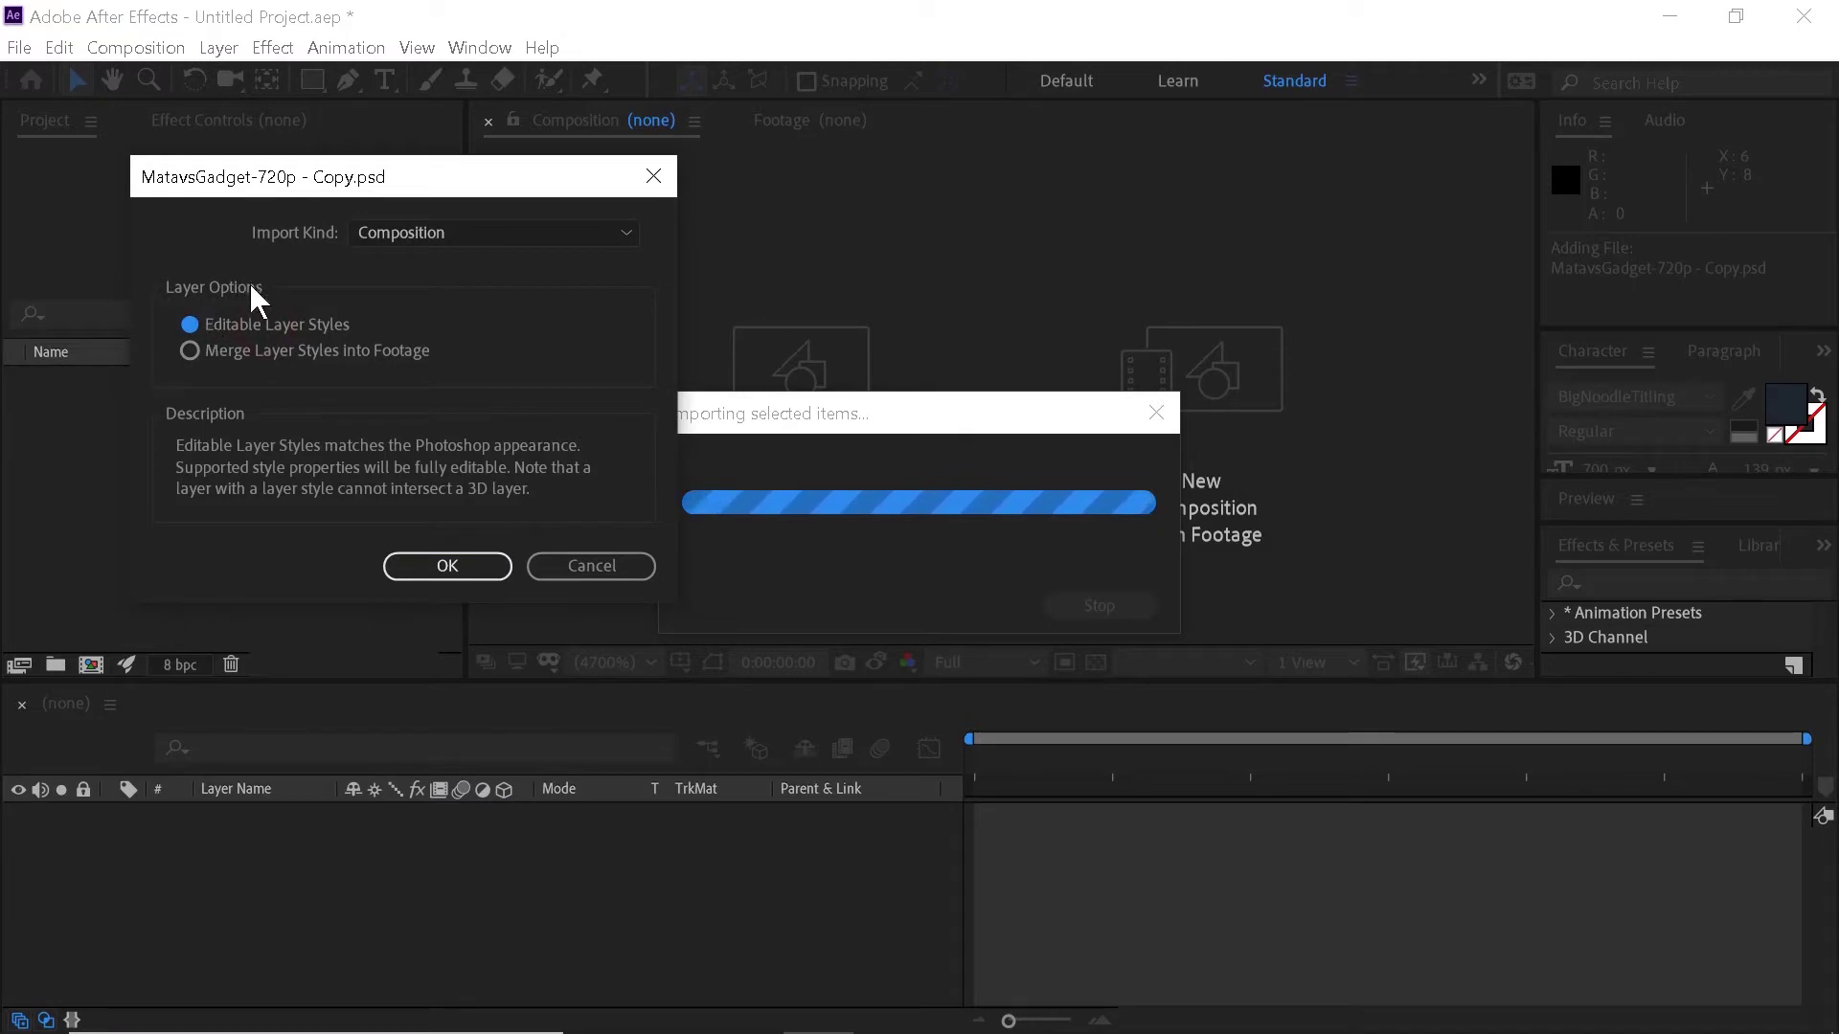
{"action": "left_click", "coordinate": [380, 242]}
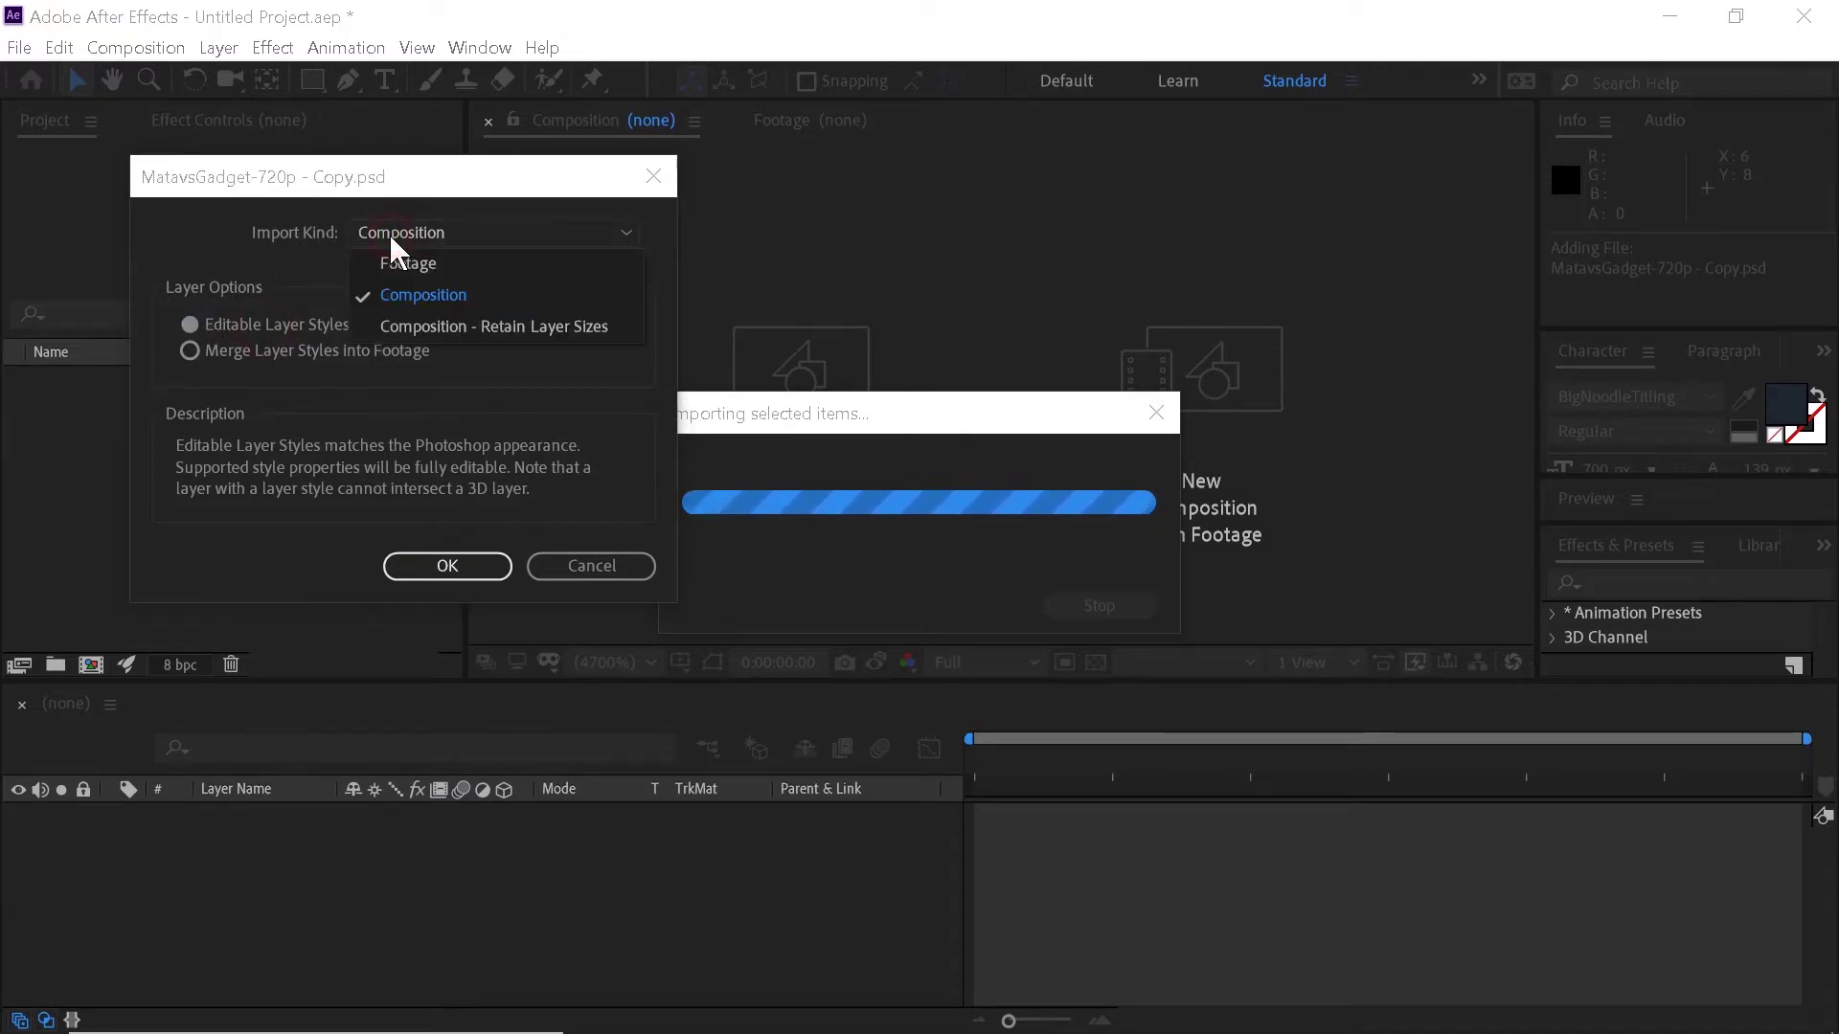
{"action": "left_click", "coordinate": [428, 298]}
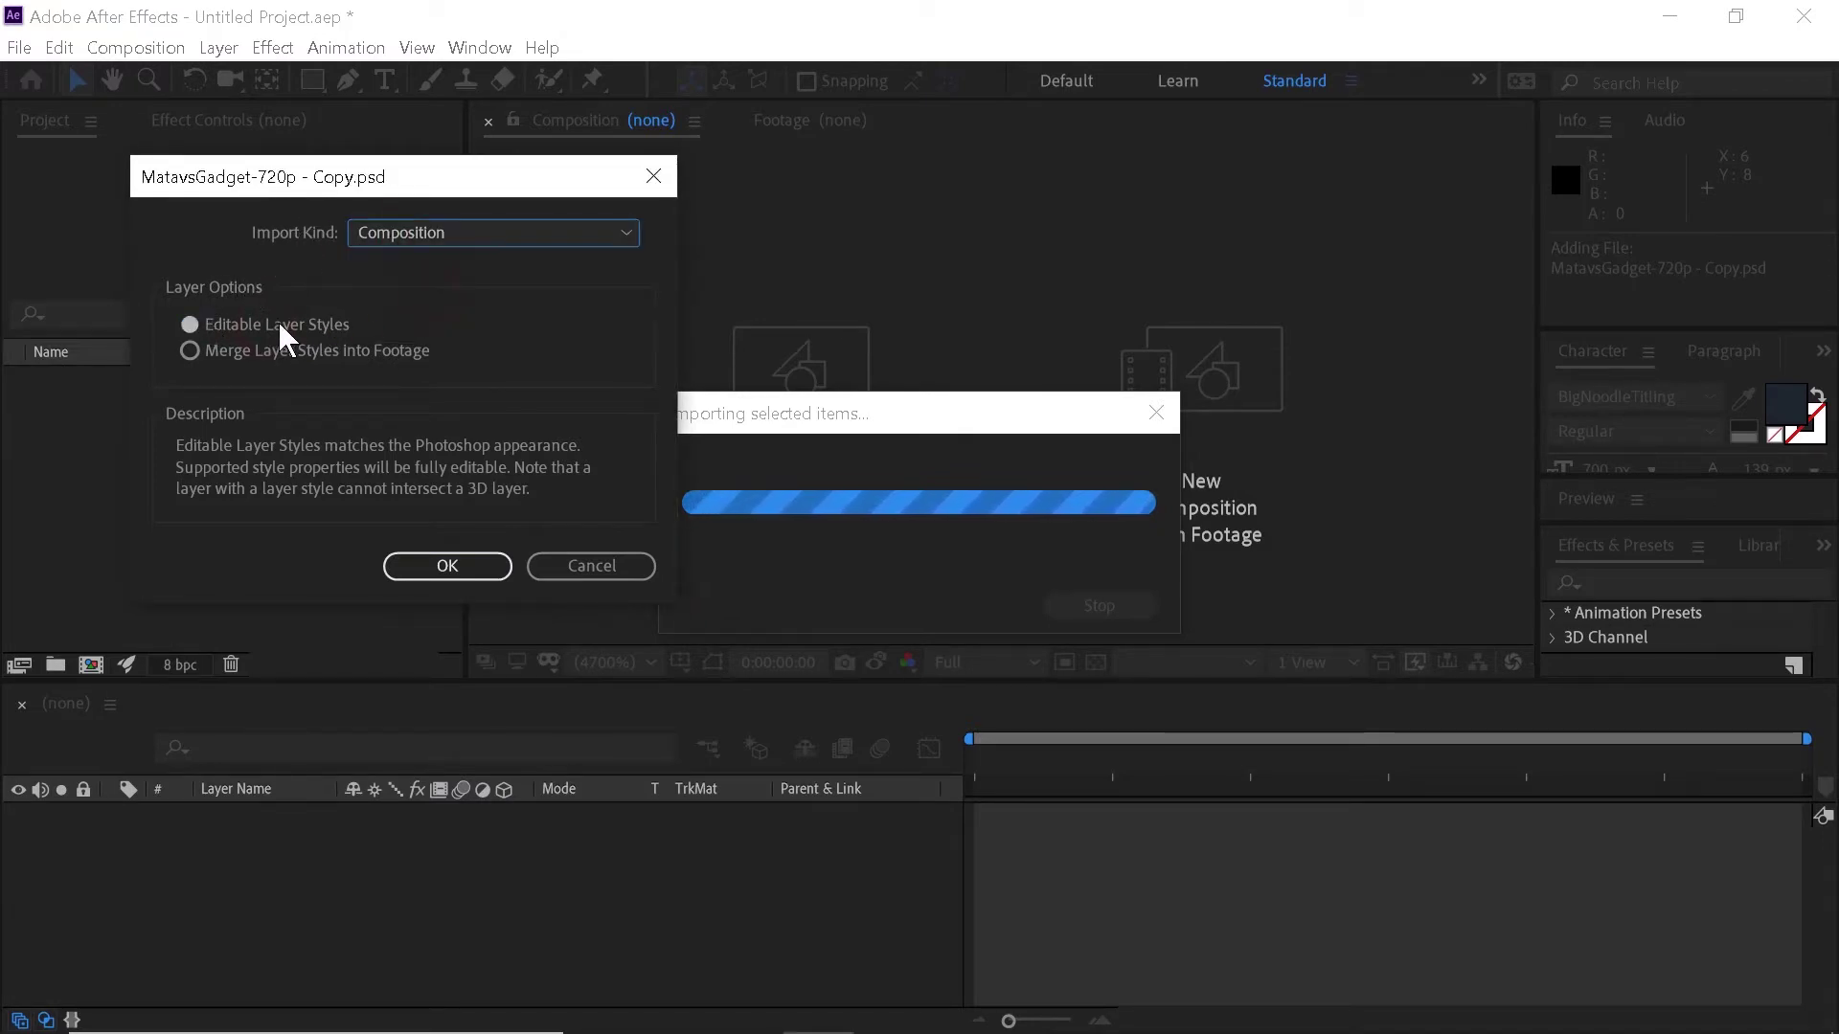
{"action": "left_click", "coordinate": [265, 332]}
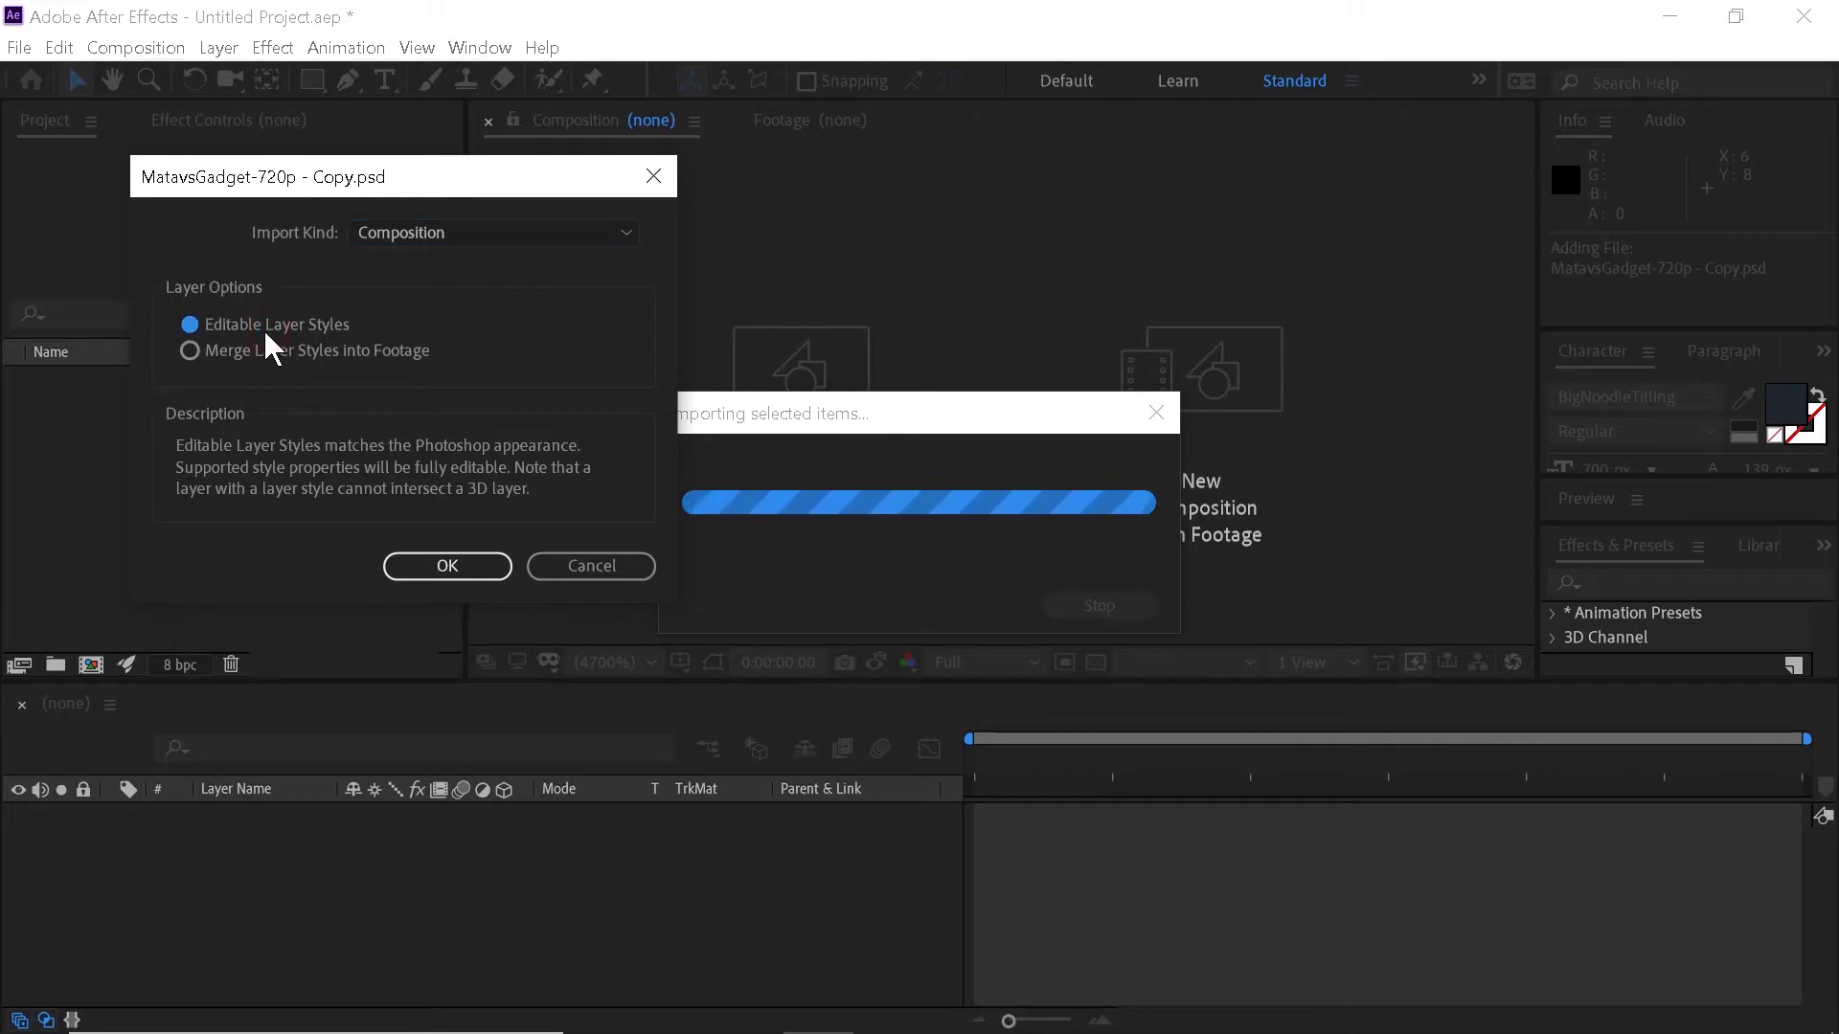
{"action": "left_click", "coordinate": [476, 573]}
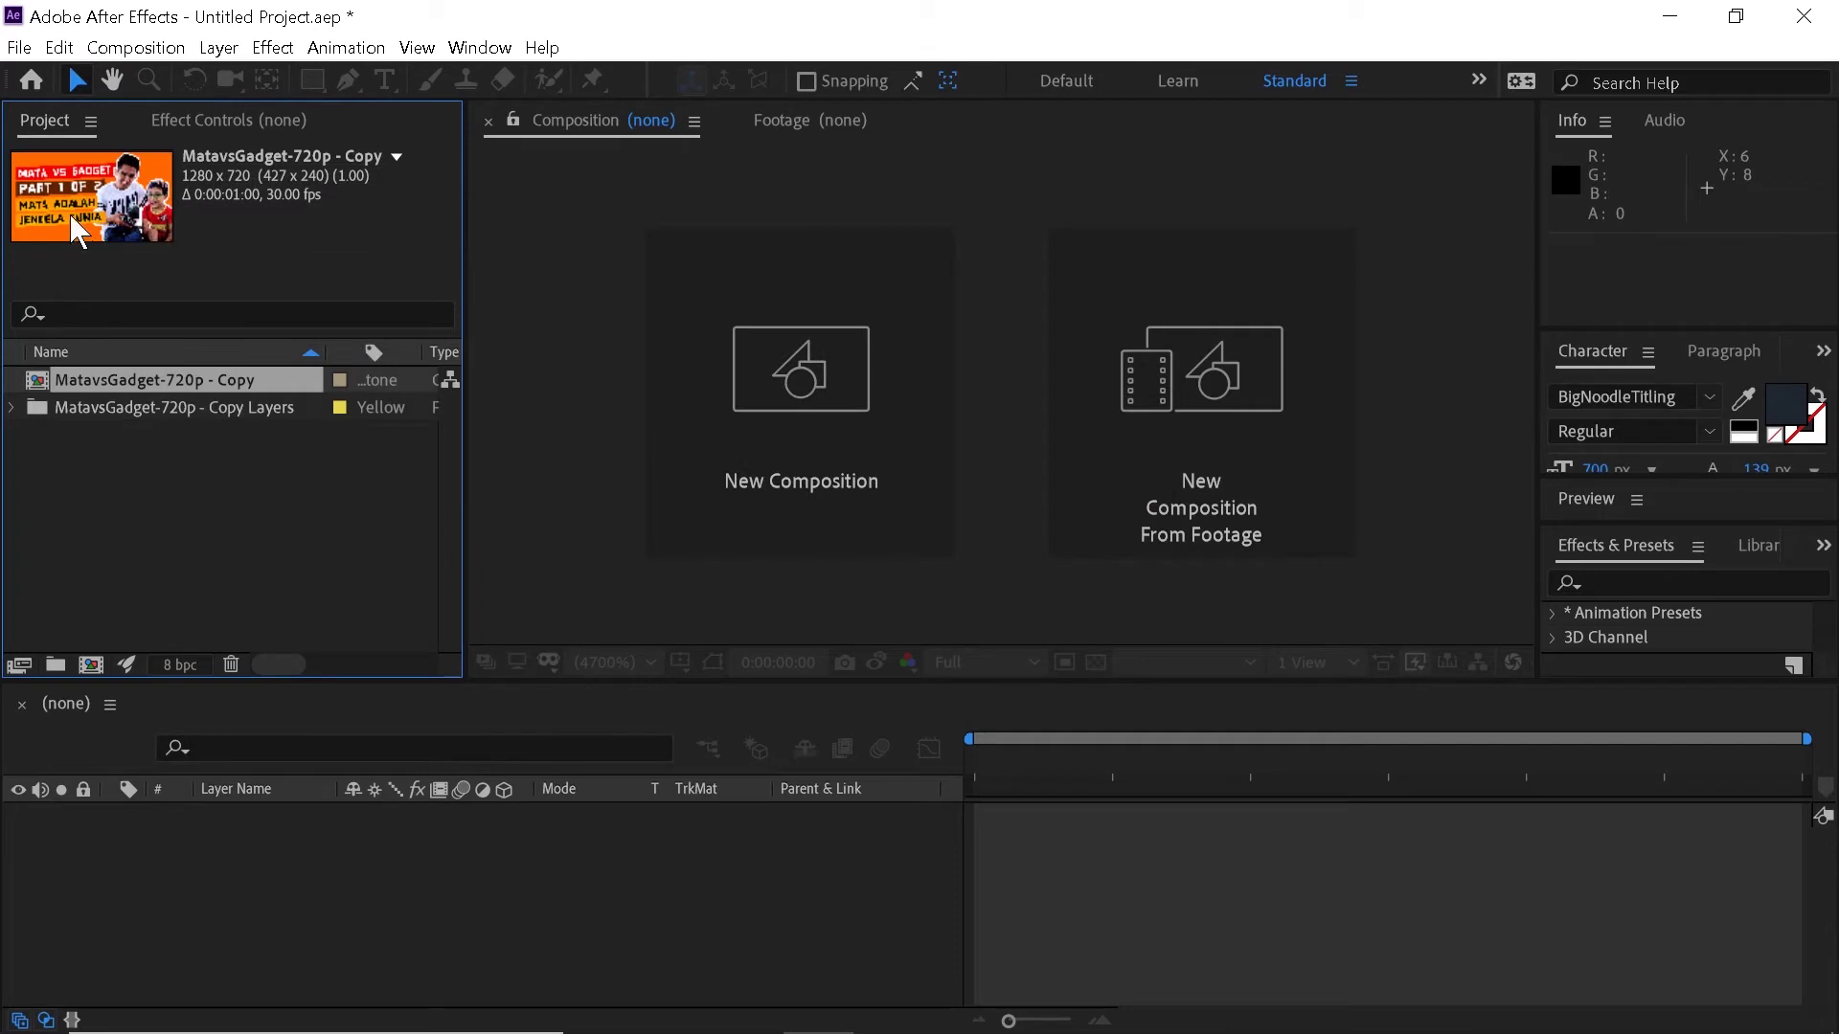
Open the MatavsGadget-720p - Copy composition and examine its size, frame rate and duration in the composition settings.
{"action": "double_click", "coordinate": [191, 381]}
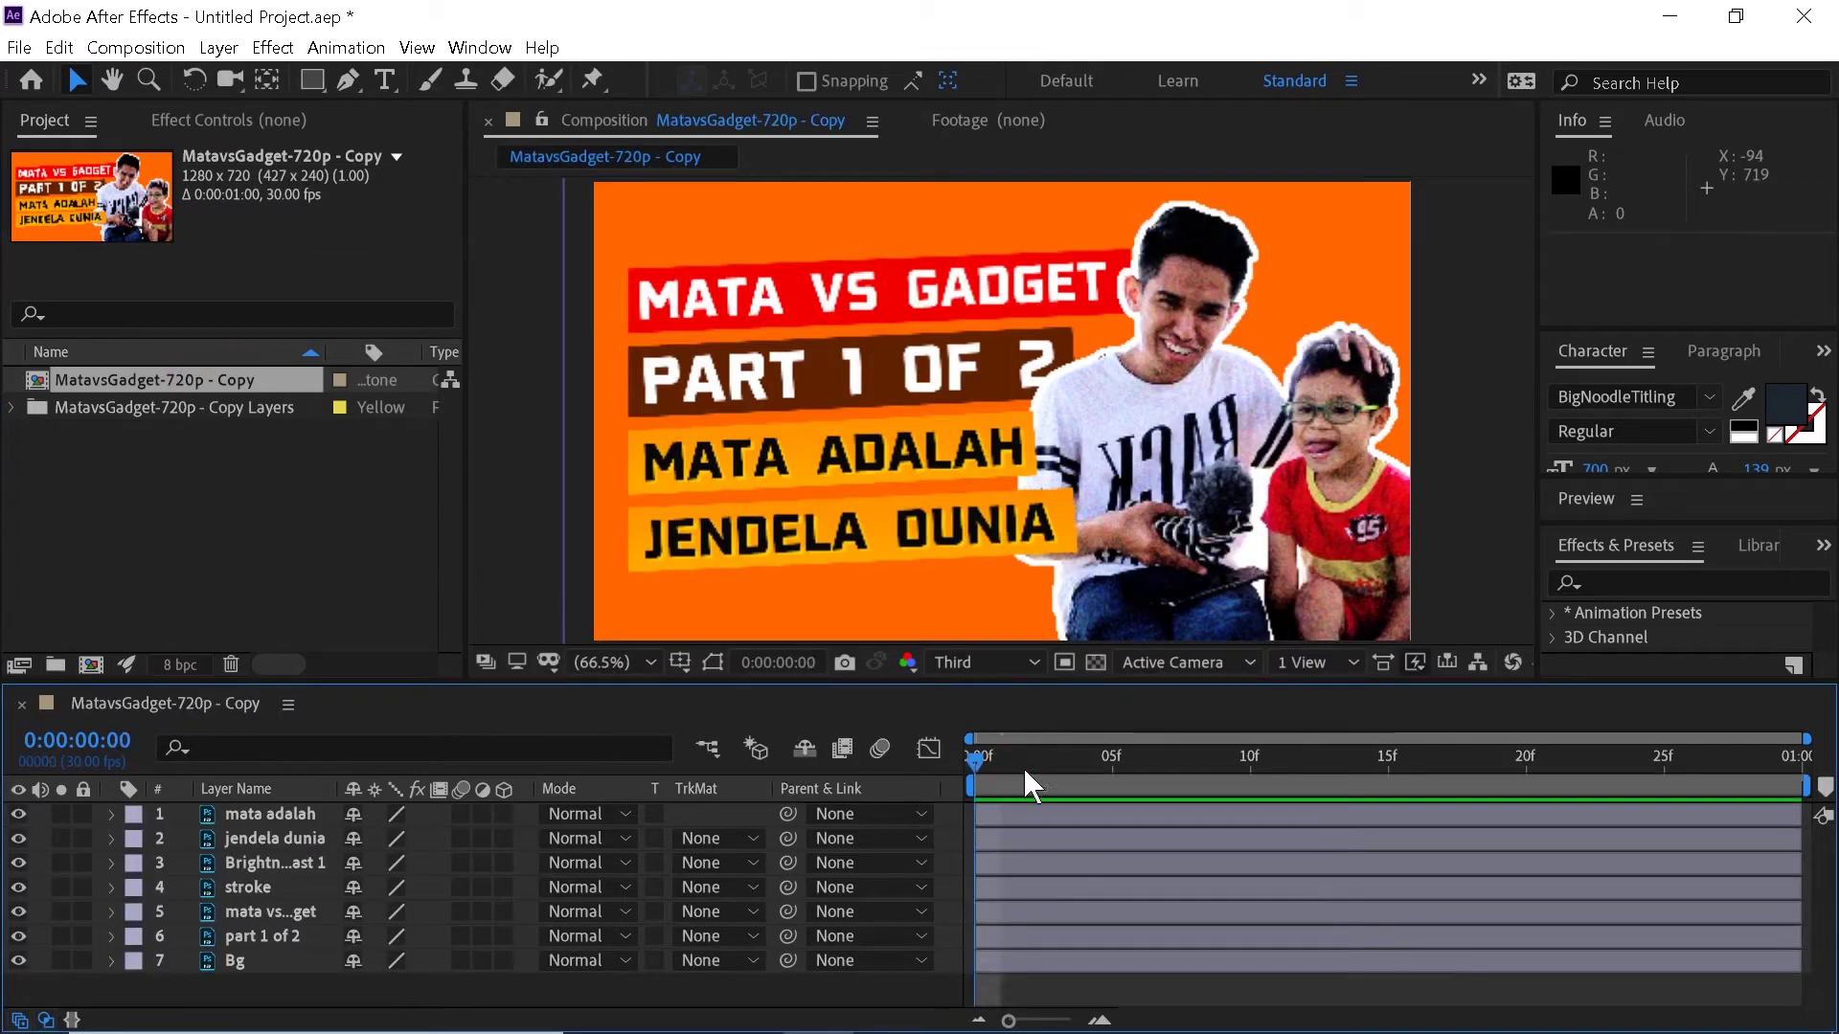
{"action": "right_click", "coordinate": [191, 718]}
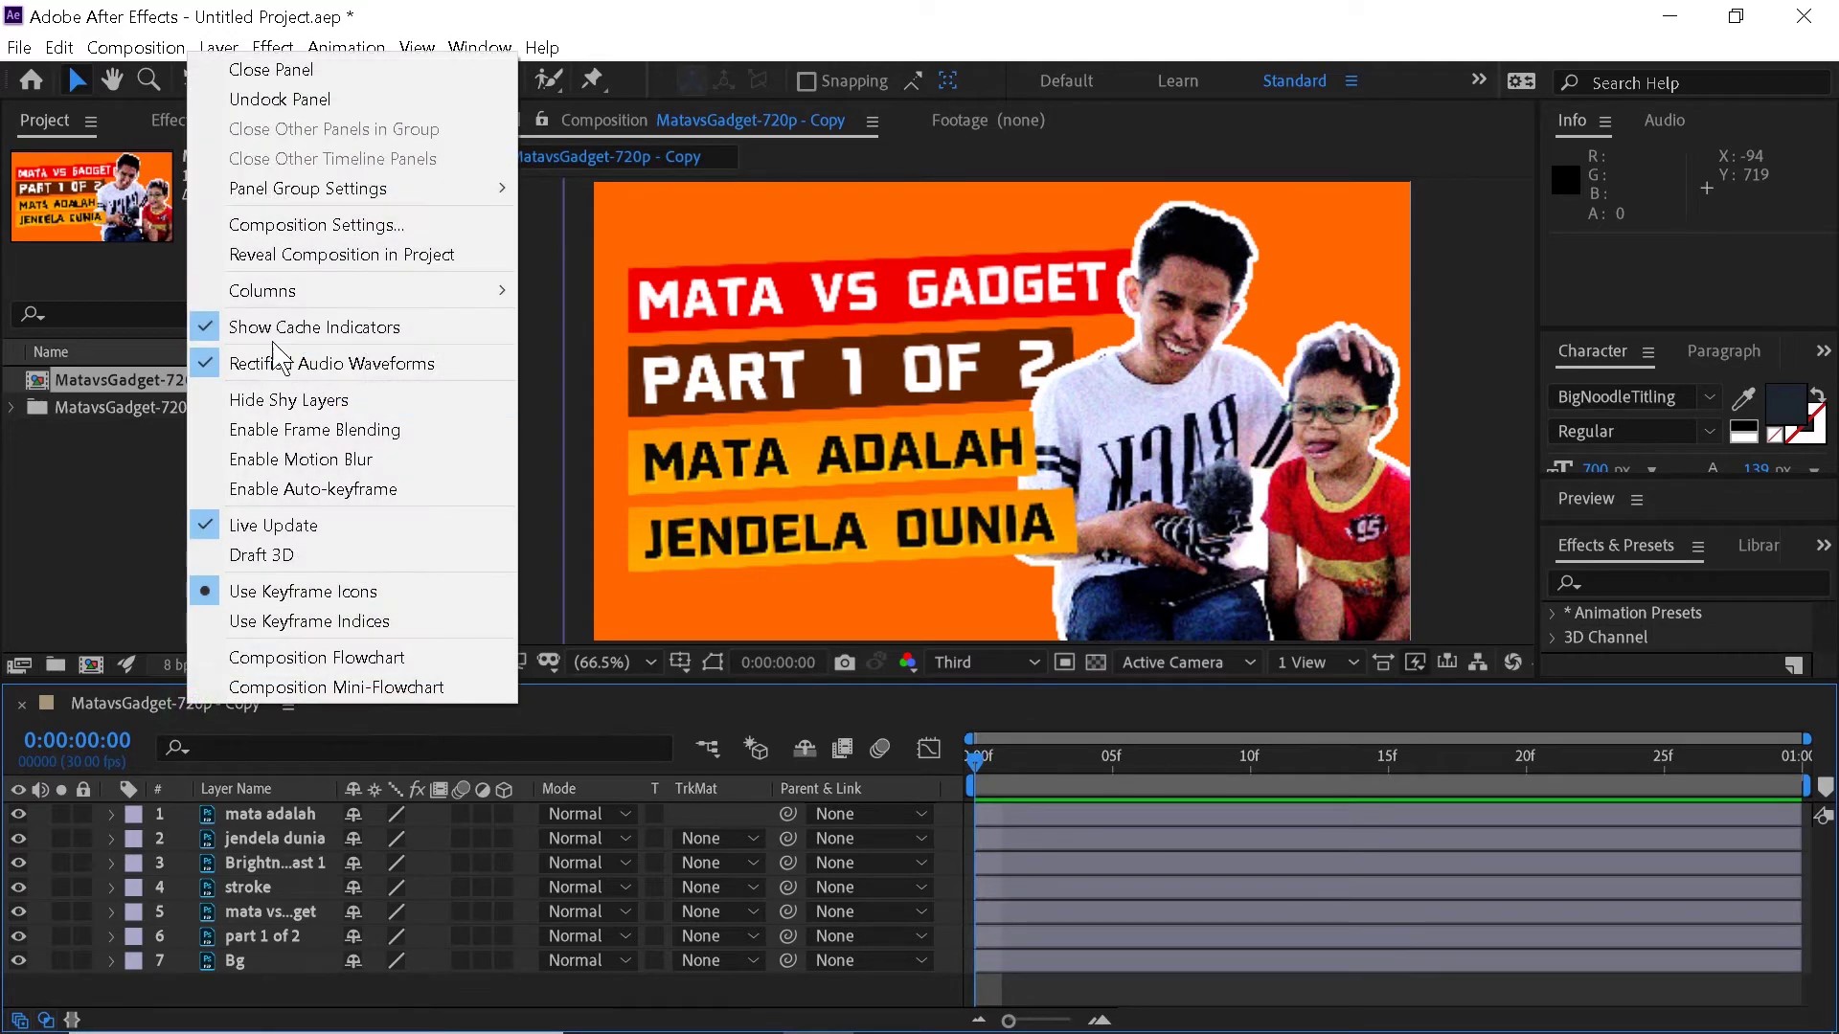
{"action": "left_click", "coordinate": [278, 224]}
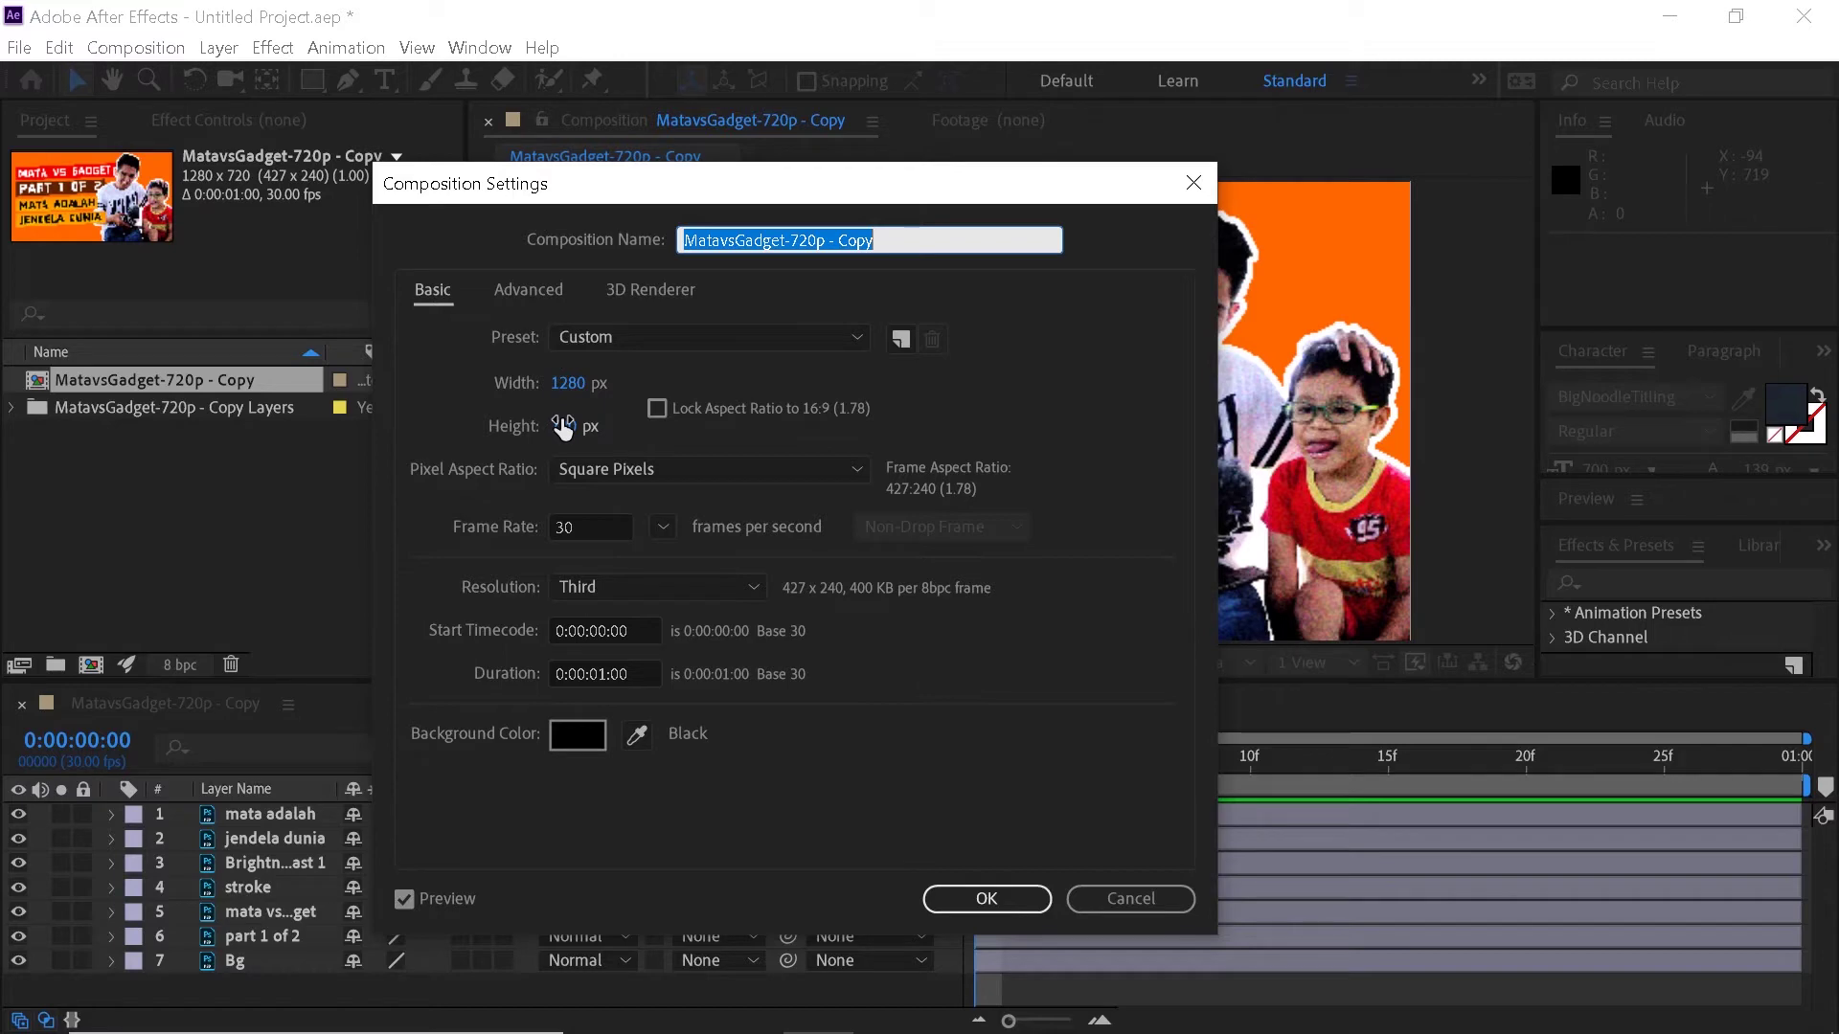
{"action": "left_click", "coordinate": [629, 385]}
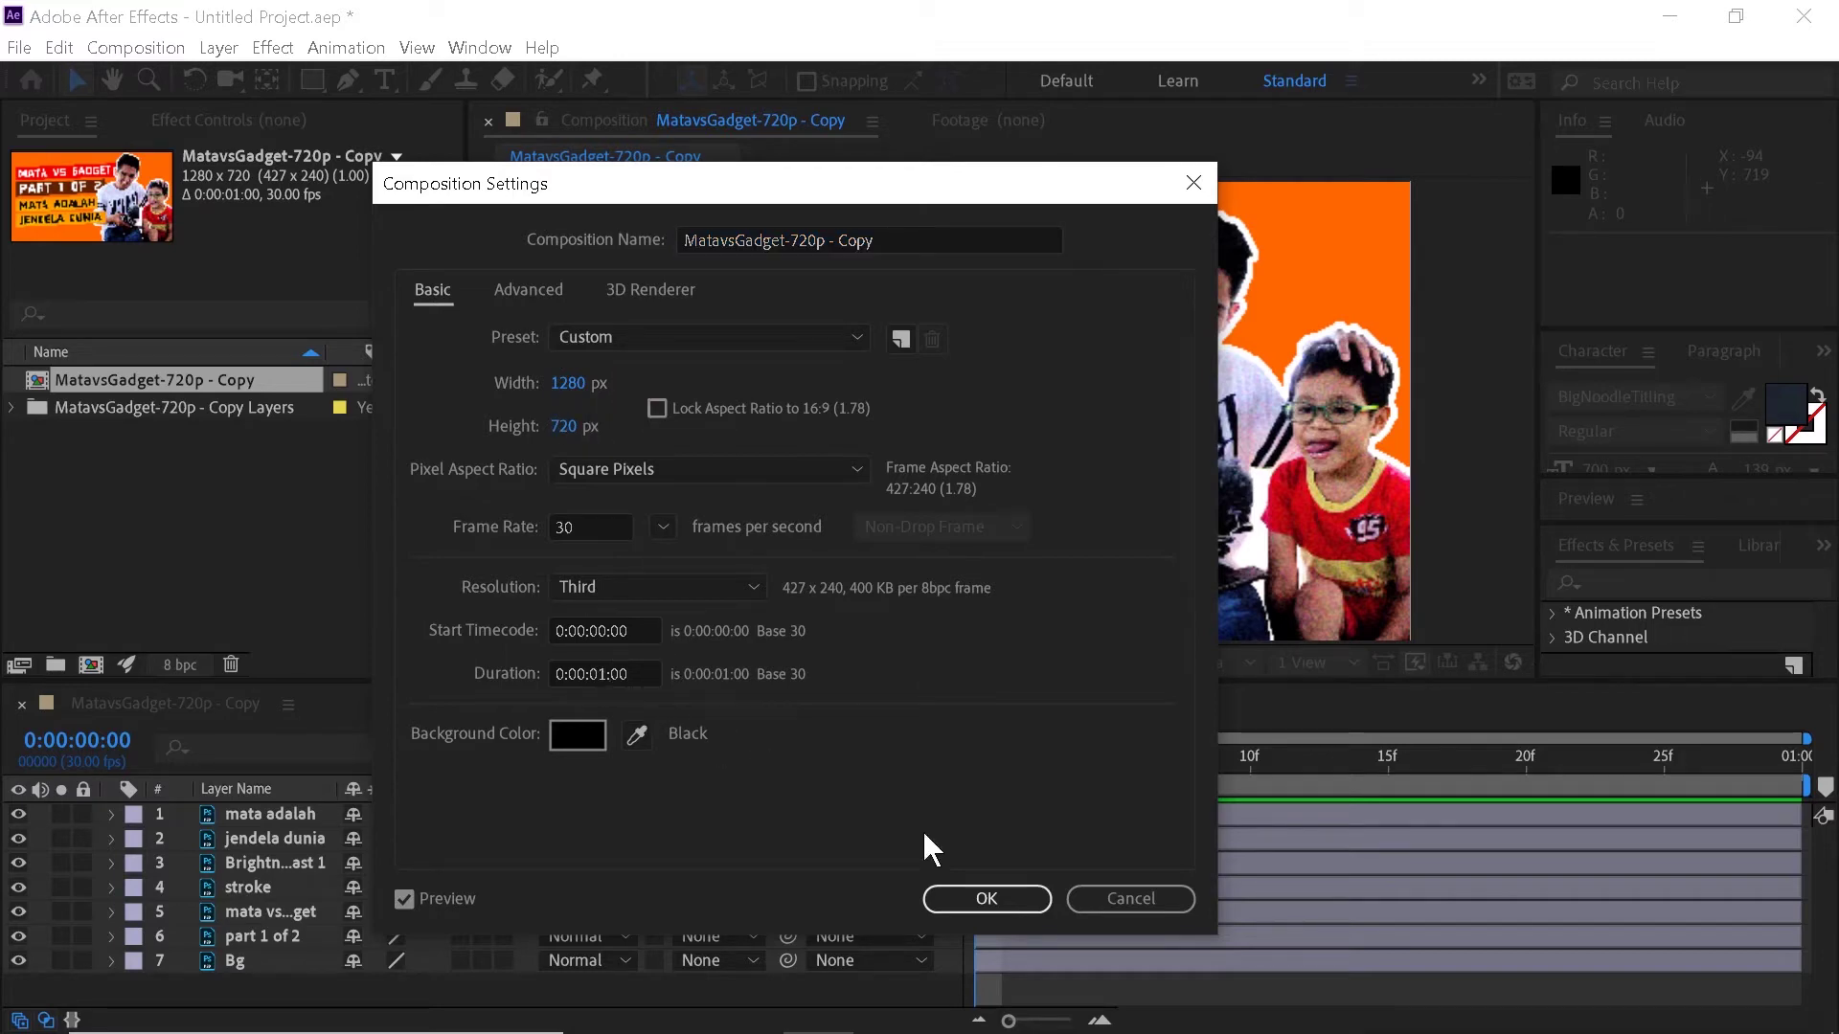
{"action": "left_click", "coordinate": [987, 898]}
{"action": "left_click", "coordinate": [1044, 983]}
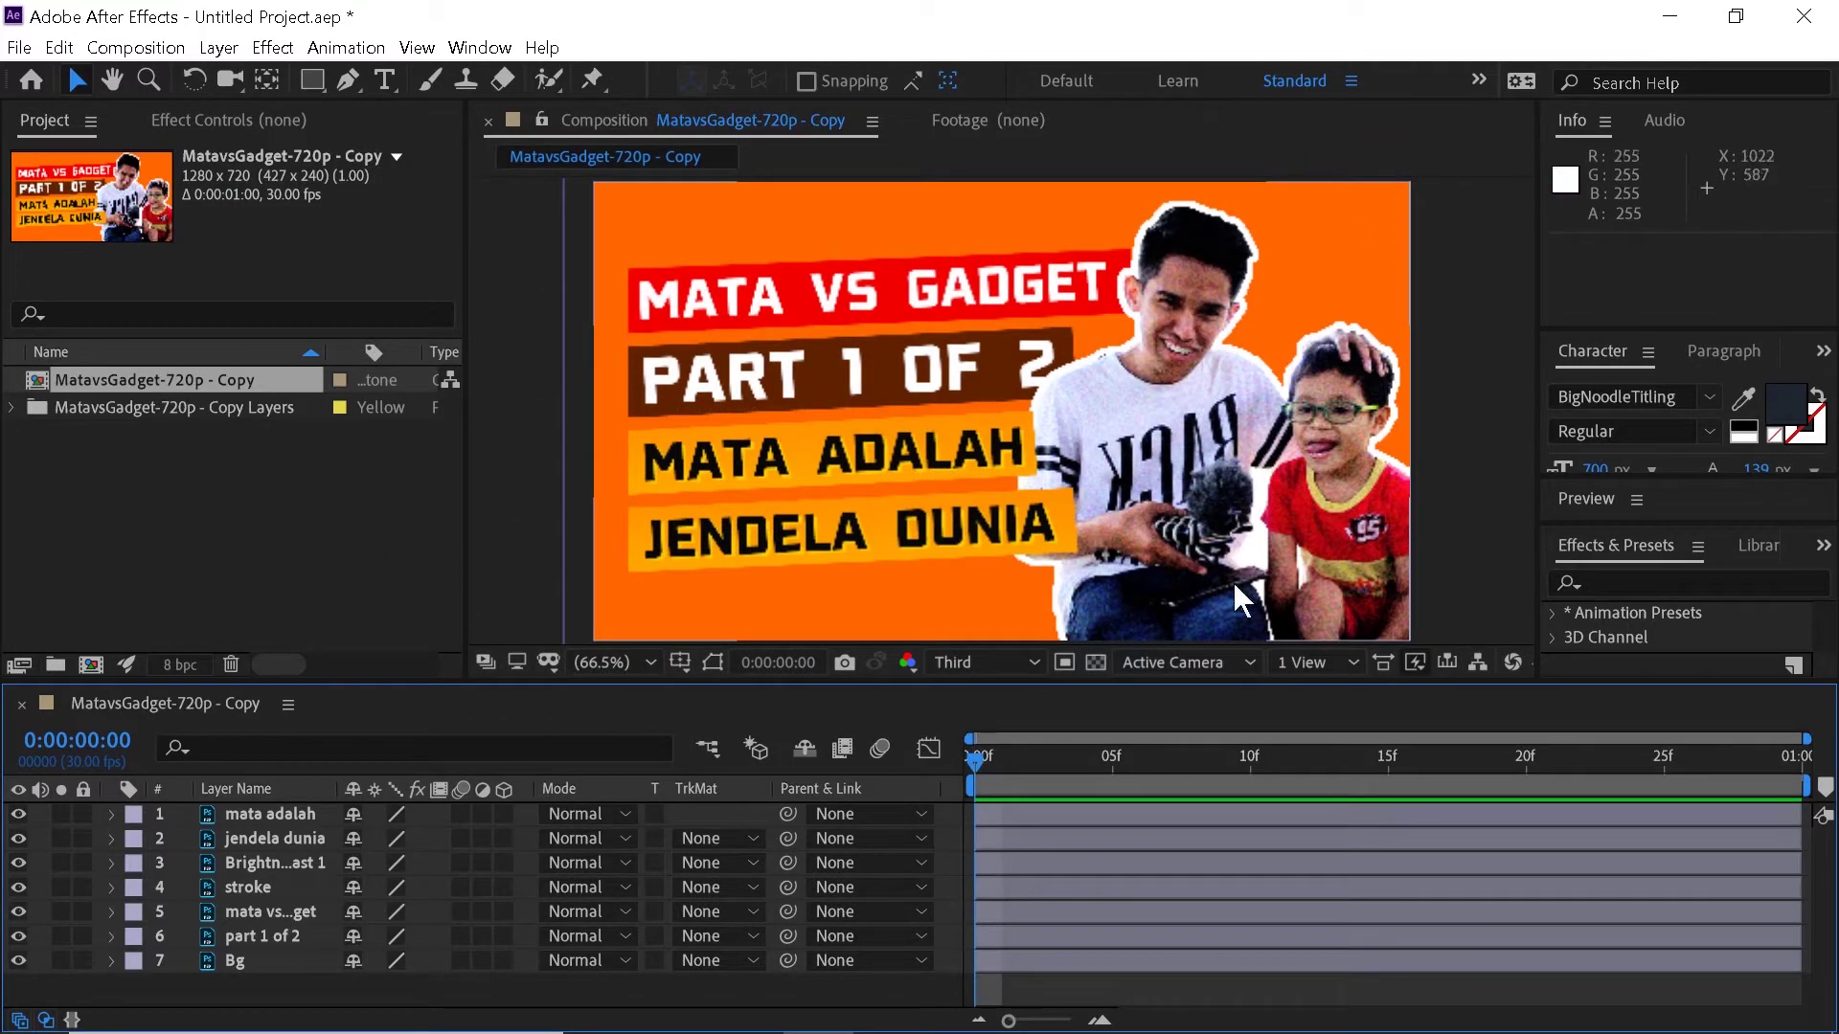
Add a Position keyframe at frame 10 to the Brightness/Contrast 1 layer containing the two people.
{"action": "left_click_drag", "start_coordinate": [1173, 756], "coordinate": [1249, 774]}
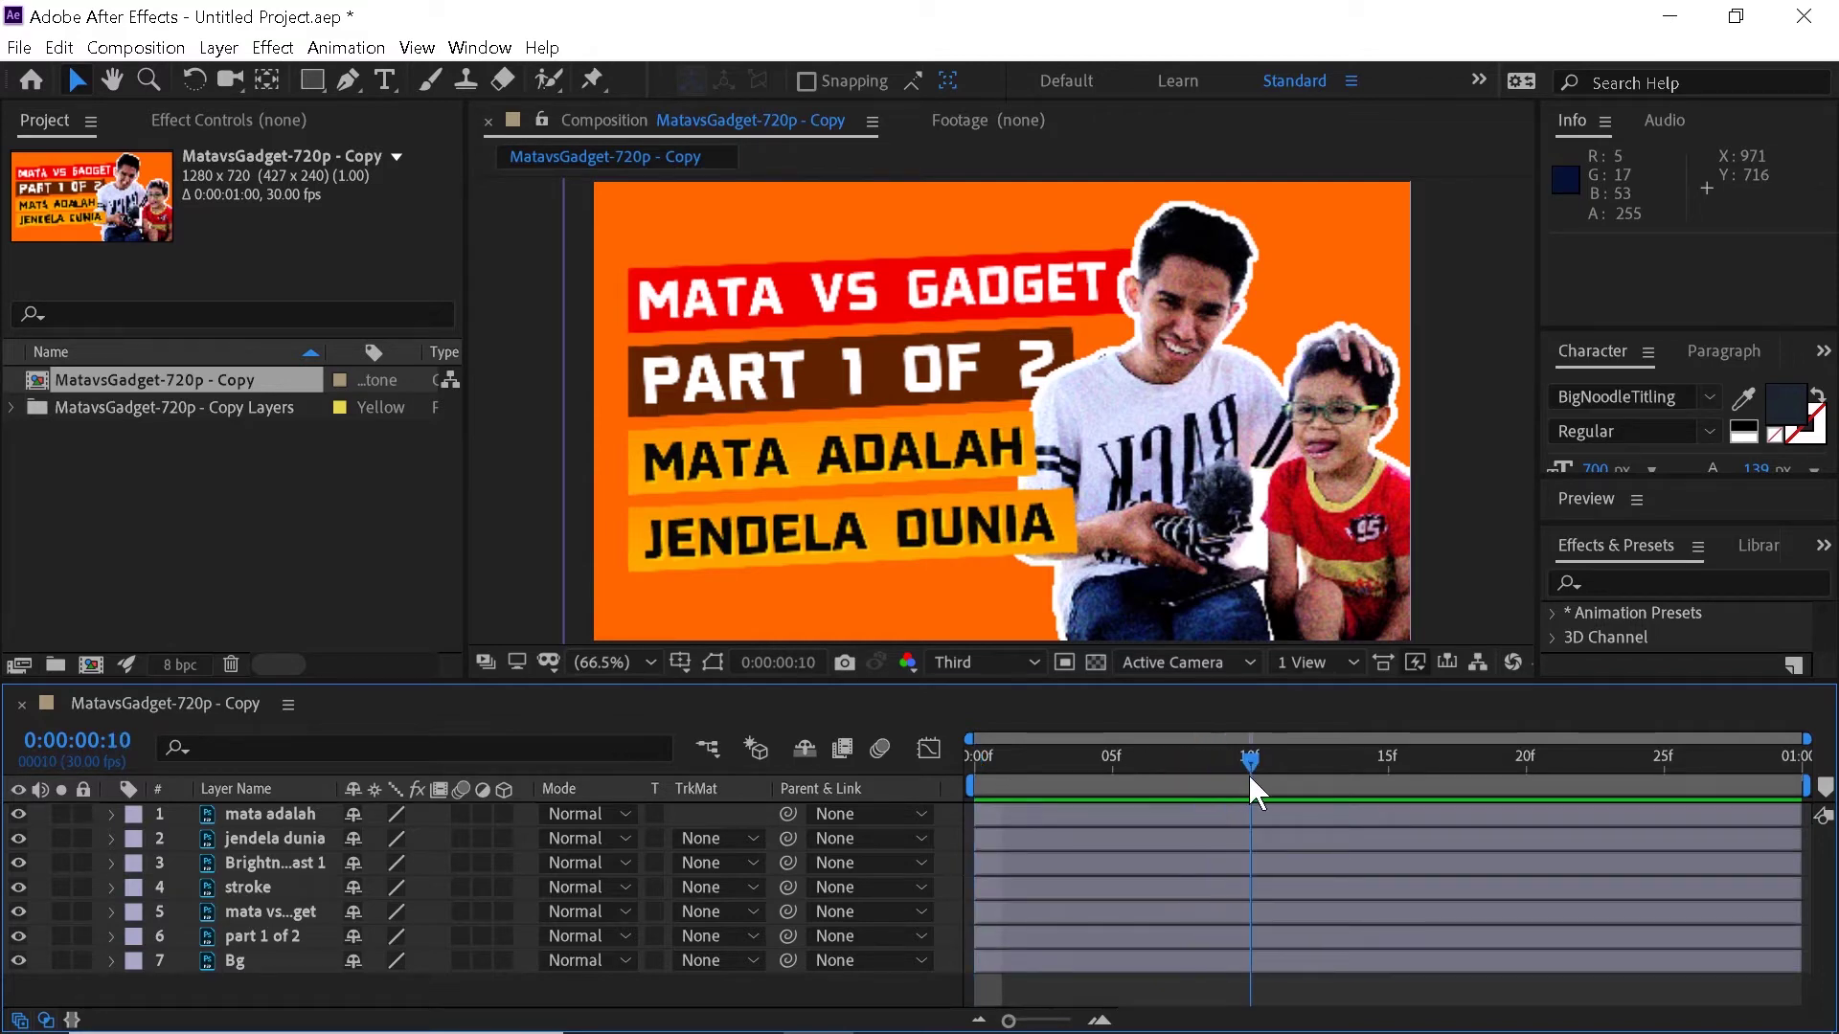
{"action": "left_click", "coordinate": [268, 865]}
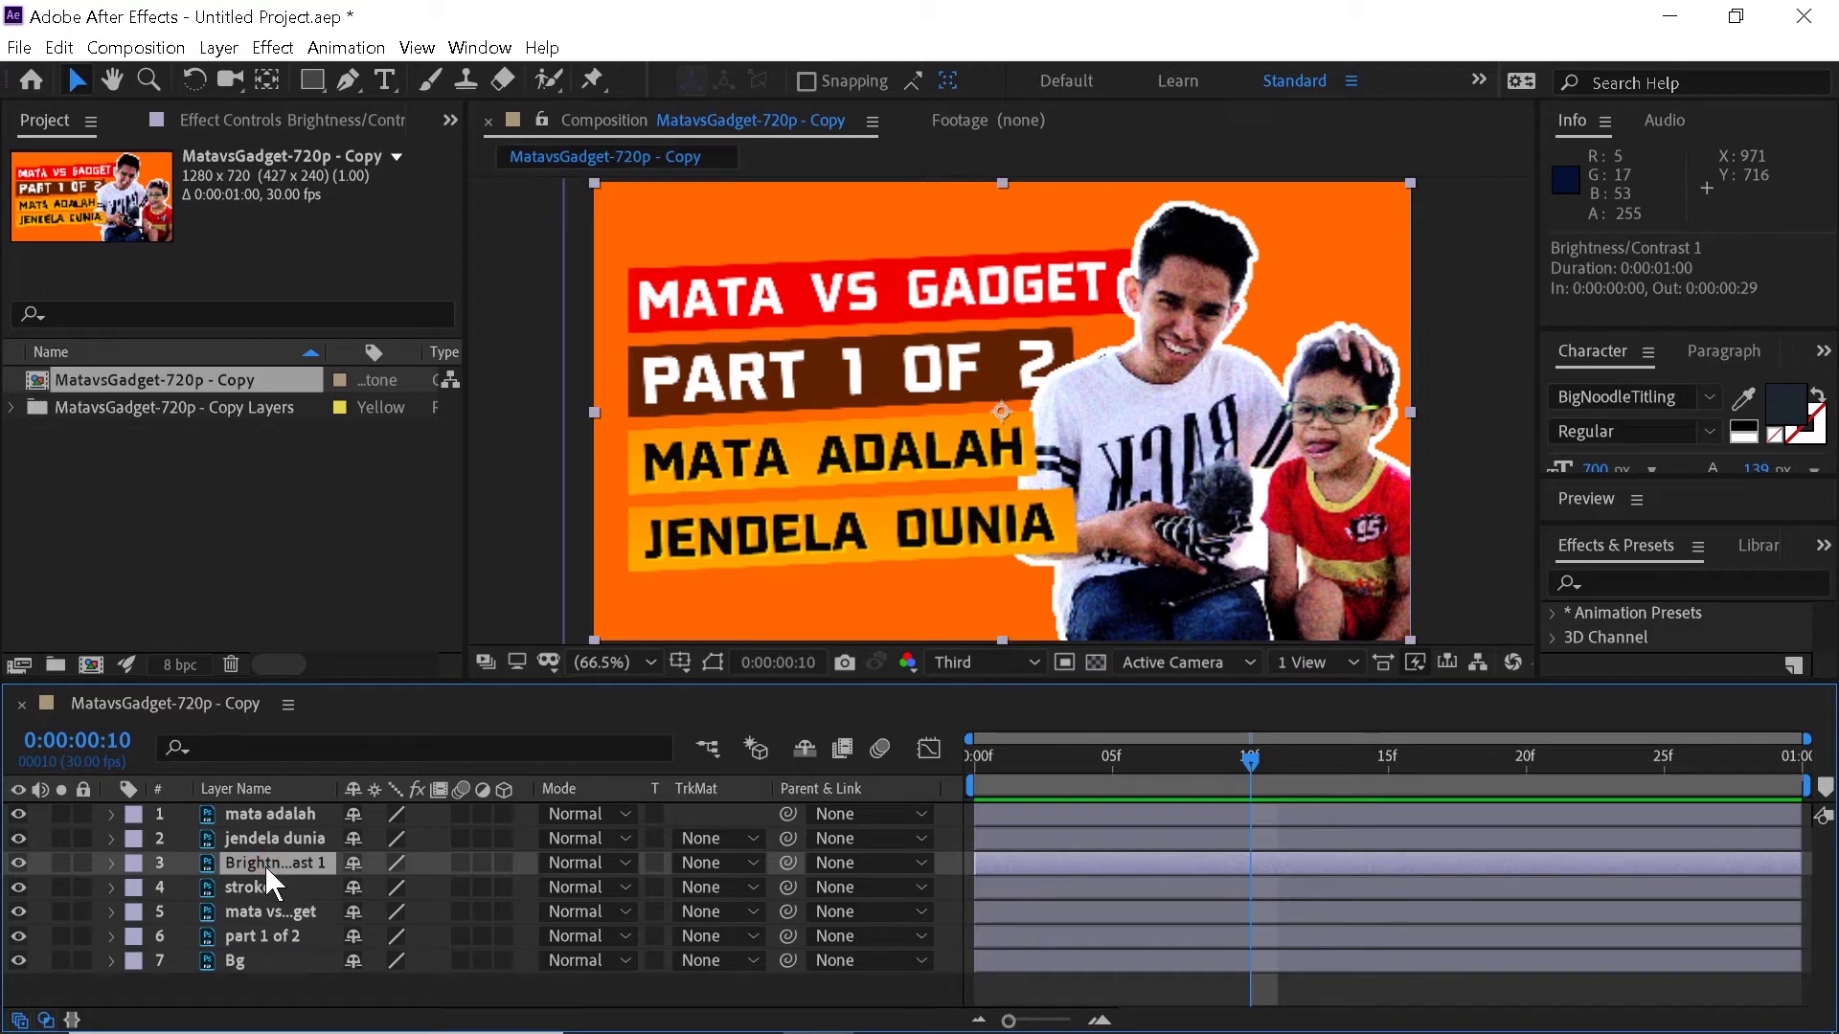
{"action": "key", "text": "p"}
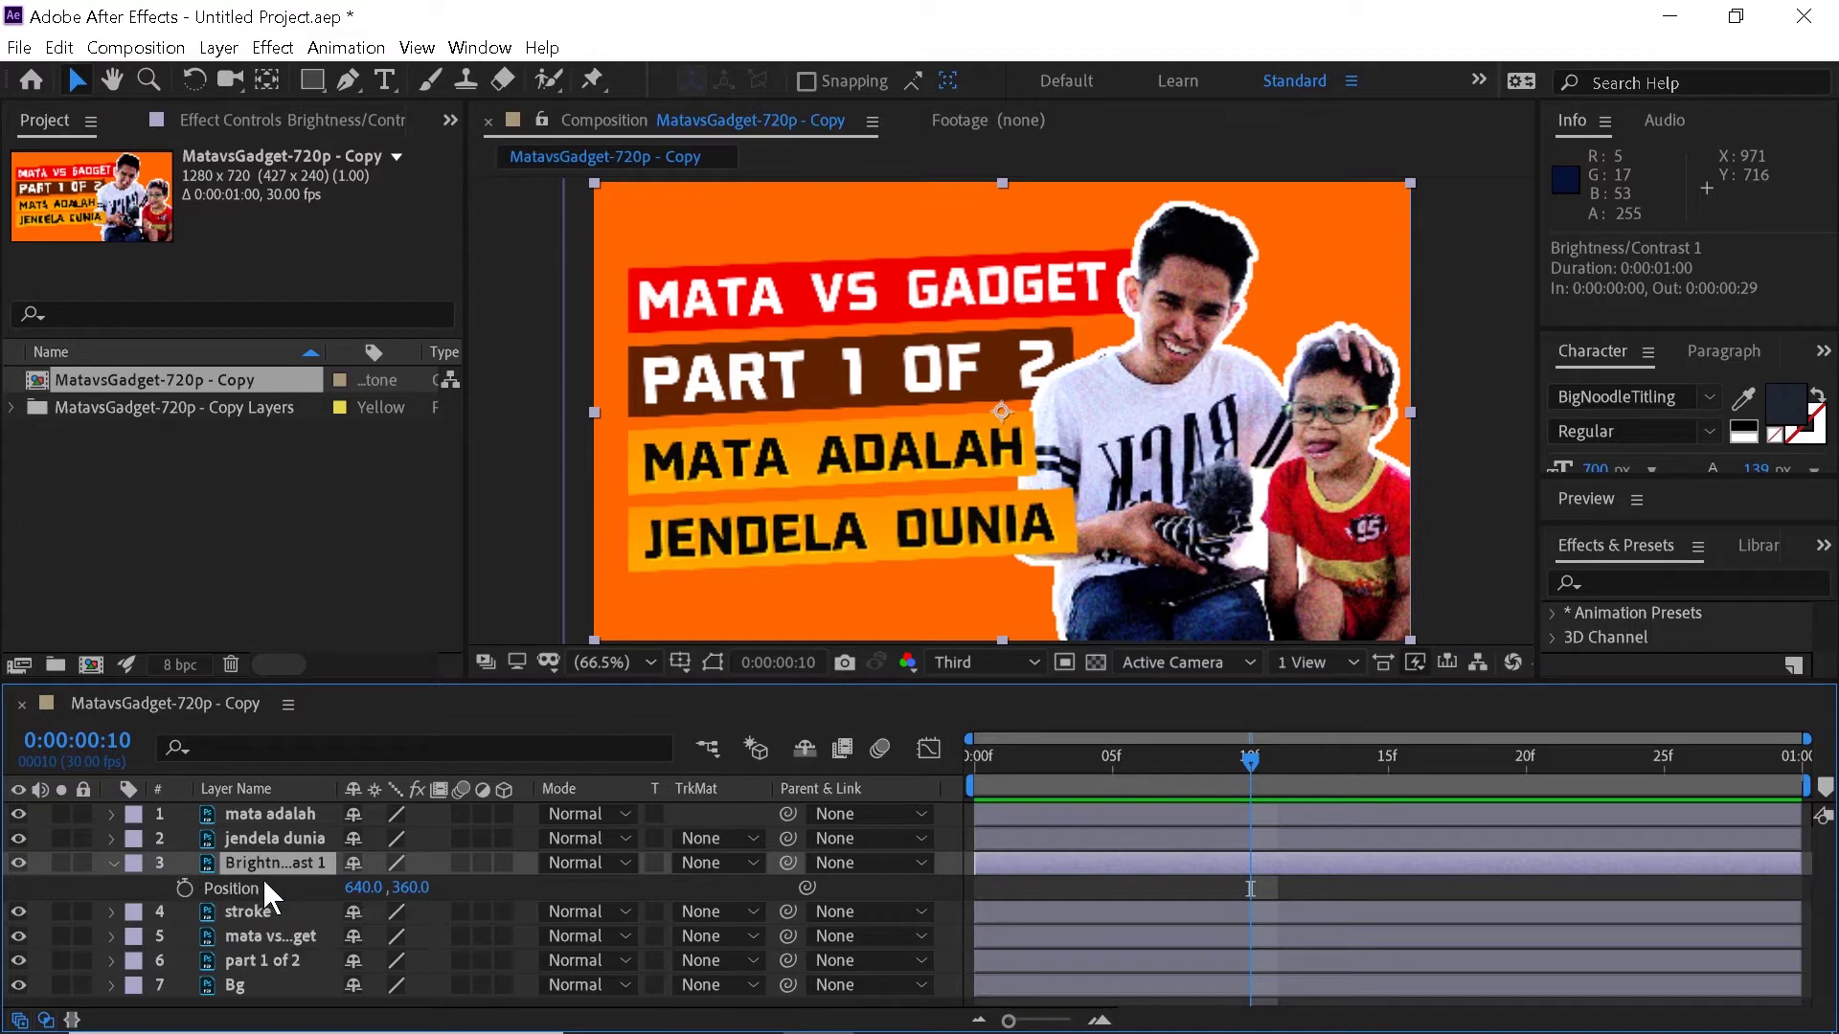
{"action": "left_click", "coordinate": [19, 862]}
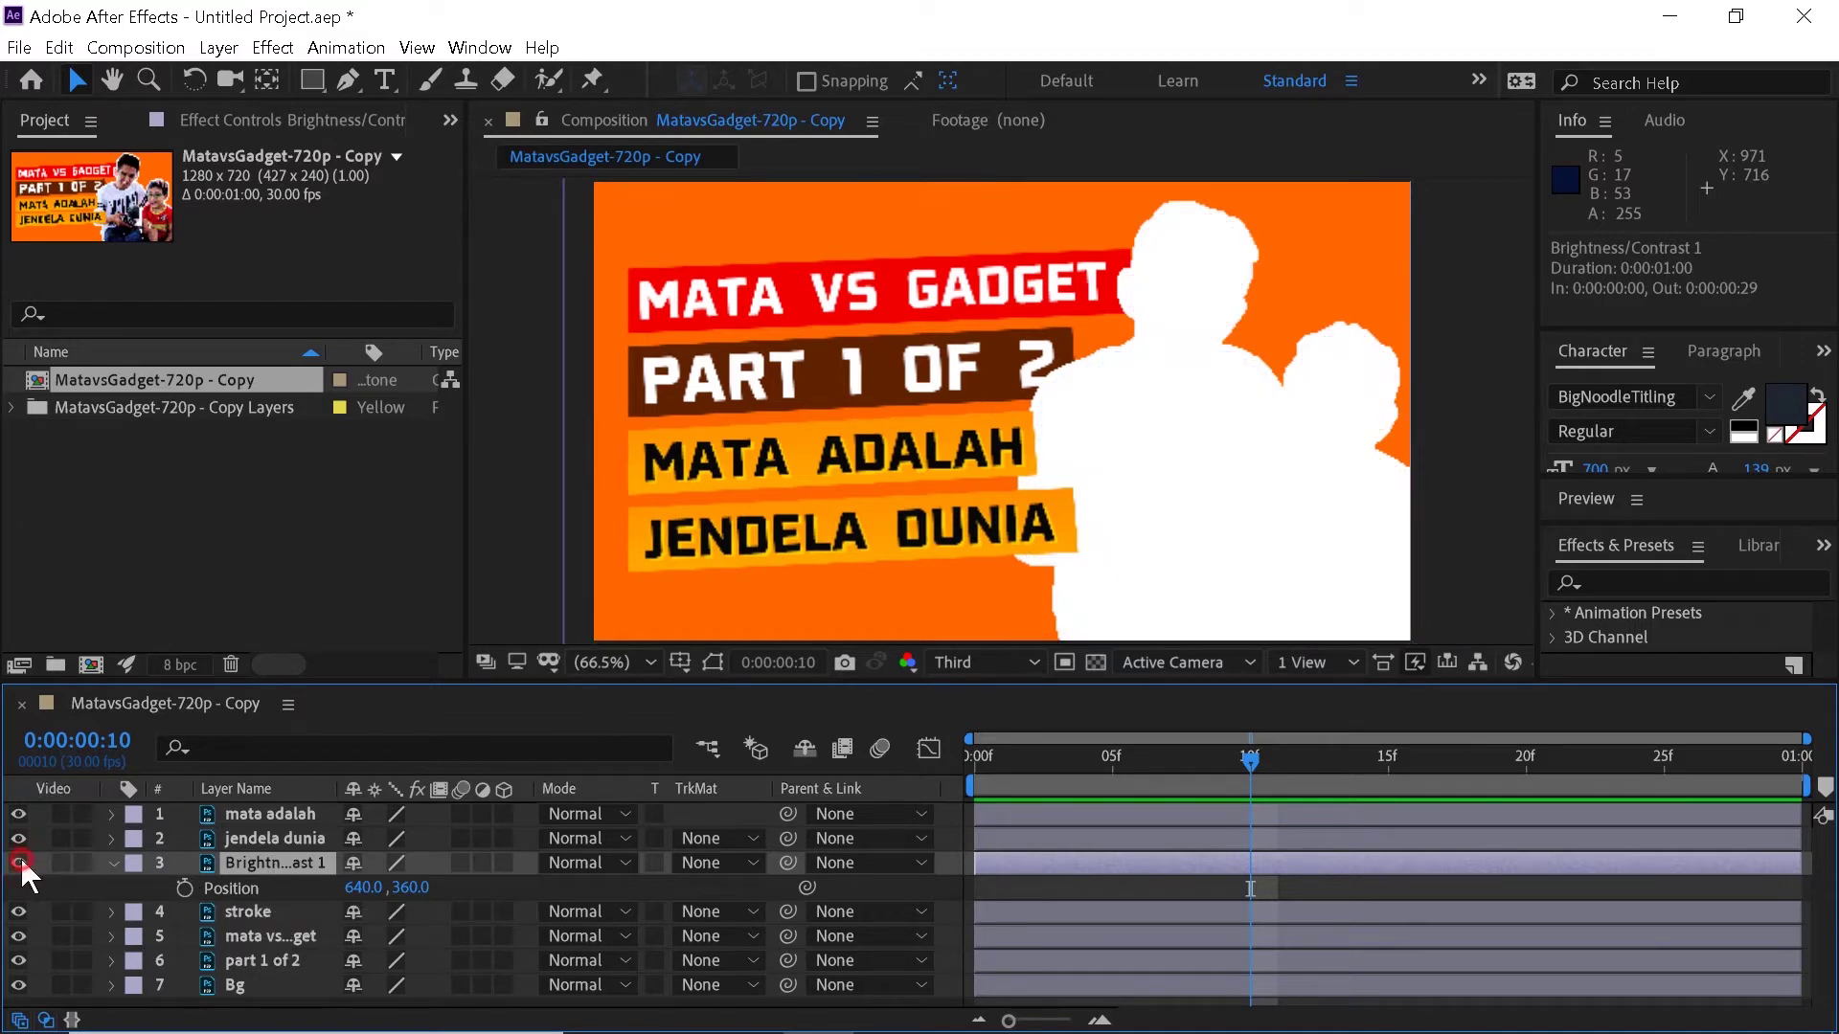
{"action": "left_click", "coordinate": [185, 889]}
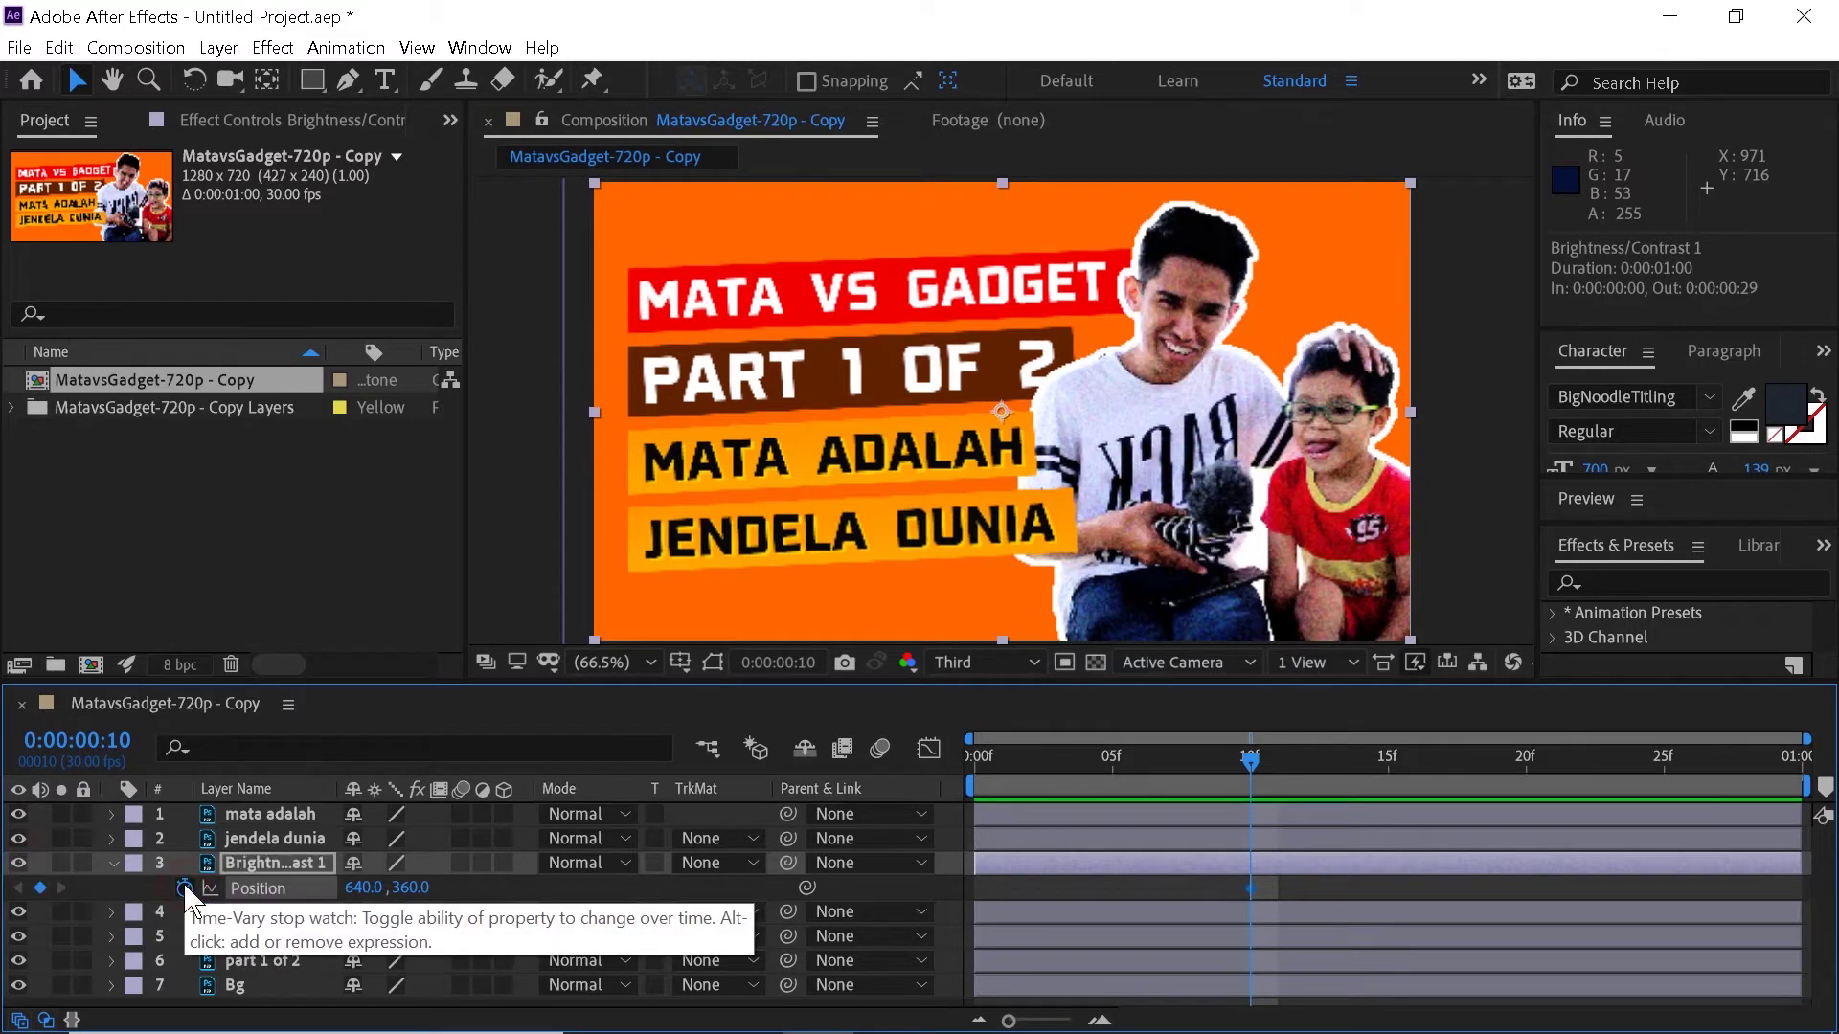
At frame 0, move the Brightness/Contrast 1 layer below the frame by setting its Position to 640, 1086.
{"action": "left_click", "coordinate": [1000, 763]}
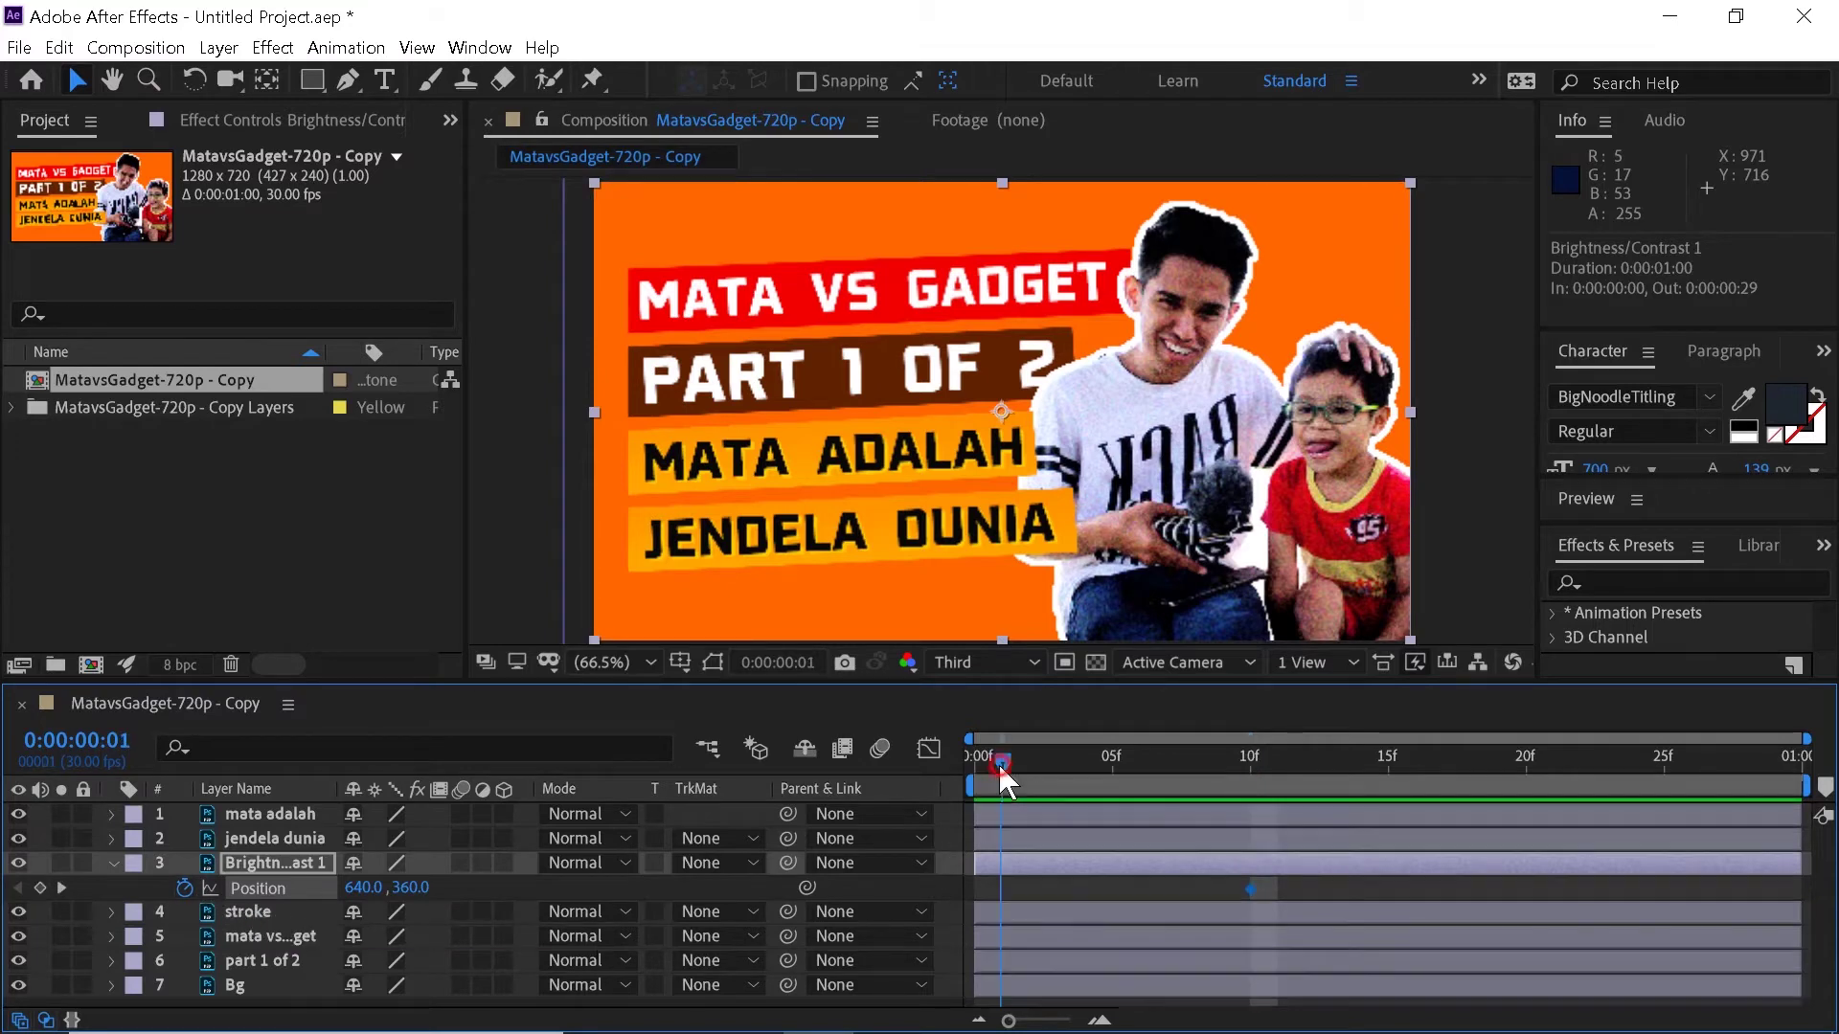
{"action": "left_click_drag", "start_coordinate": [980, 766], "coordinate": [944, 786]}
{"action": "left_click_drag", "start_coordinate": [412, 888], "coordinate": [1466, 877]}
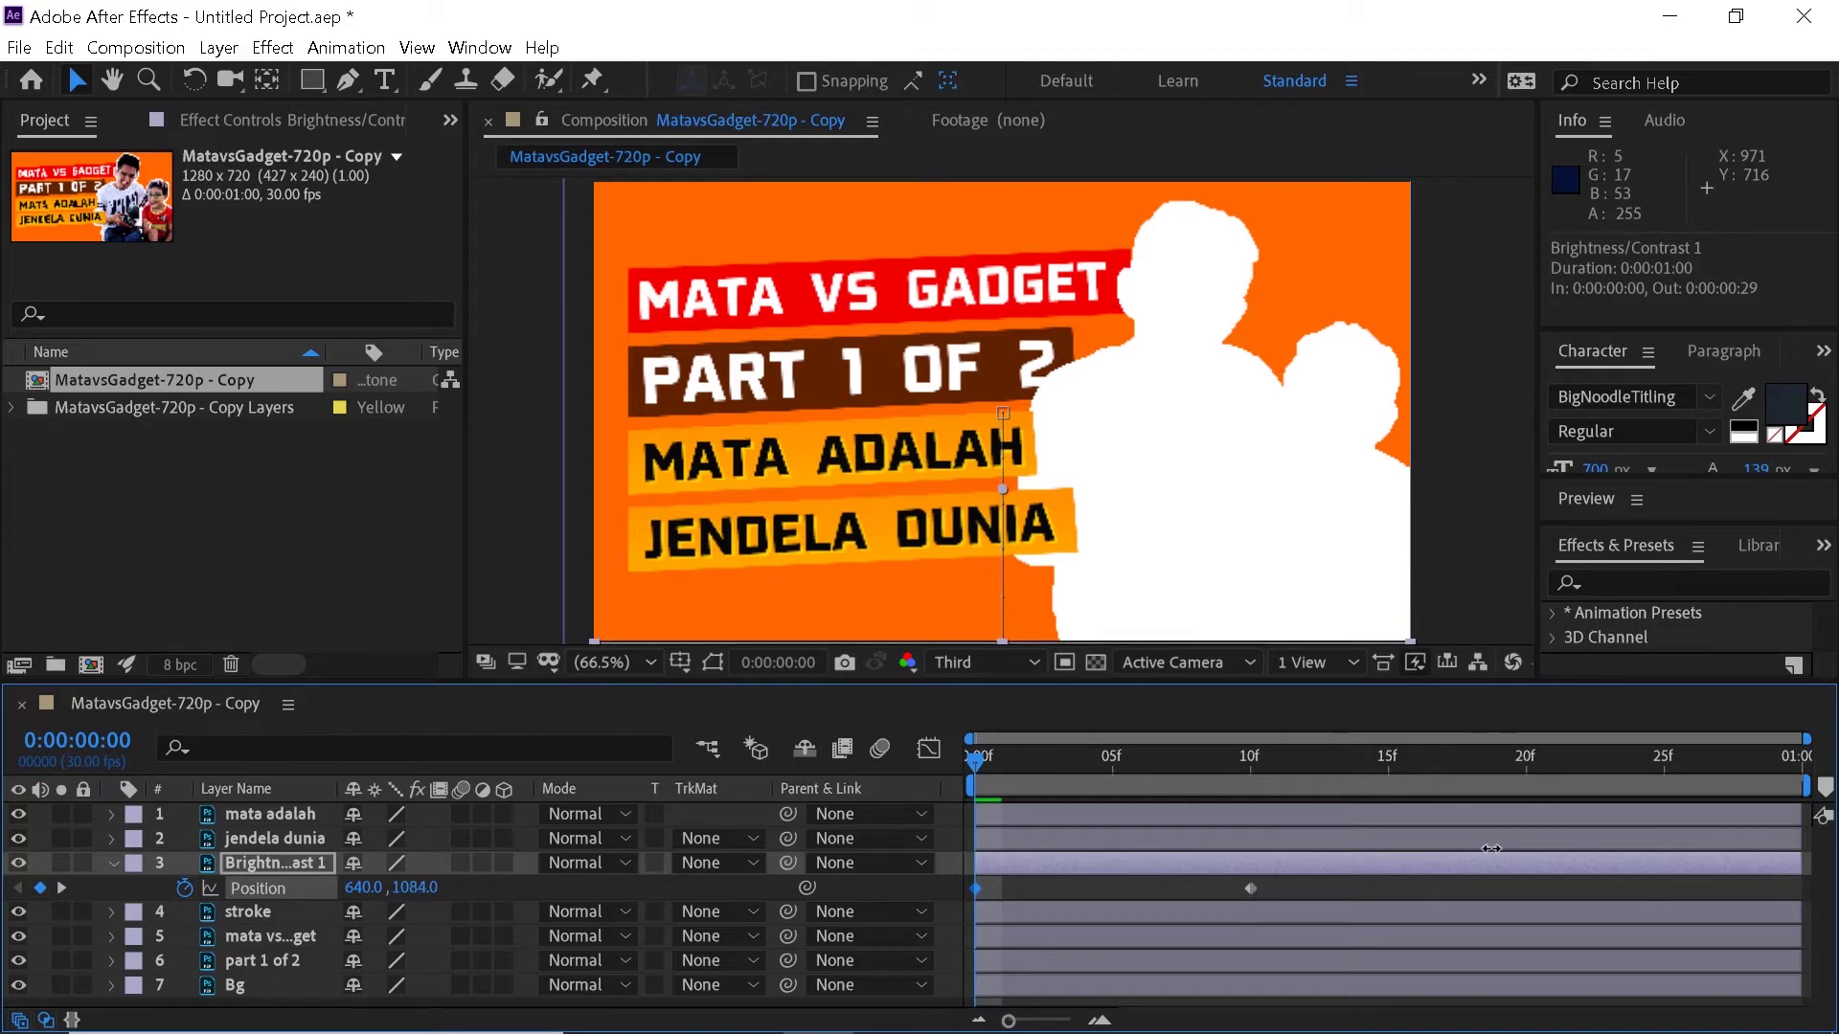
Apply Easy Ease to both Position keyframes of the Brightness/Contrast 1 layer, preview the motion and collapse the layer's properties.
{"action": "left_click_drag", "start_coordinate": [979, 755], "coordinate": [958, 898]}
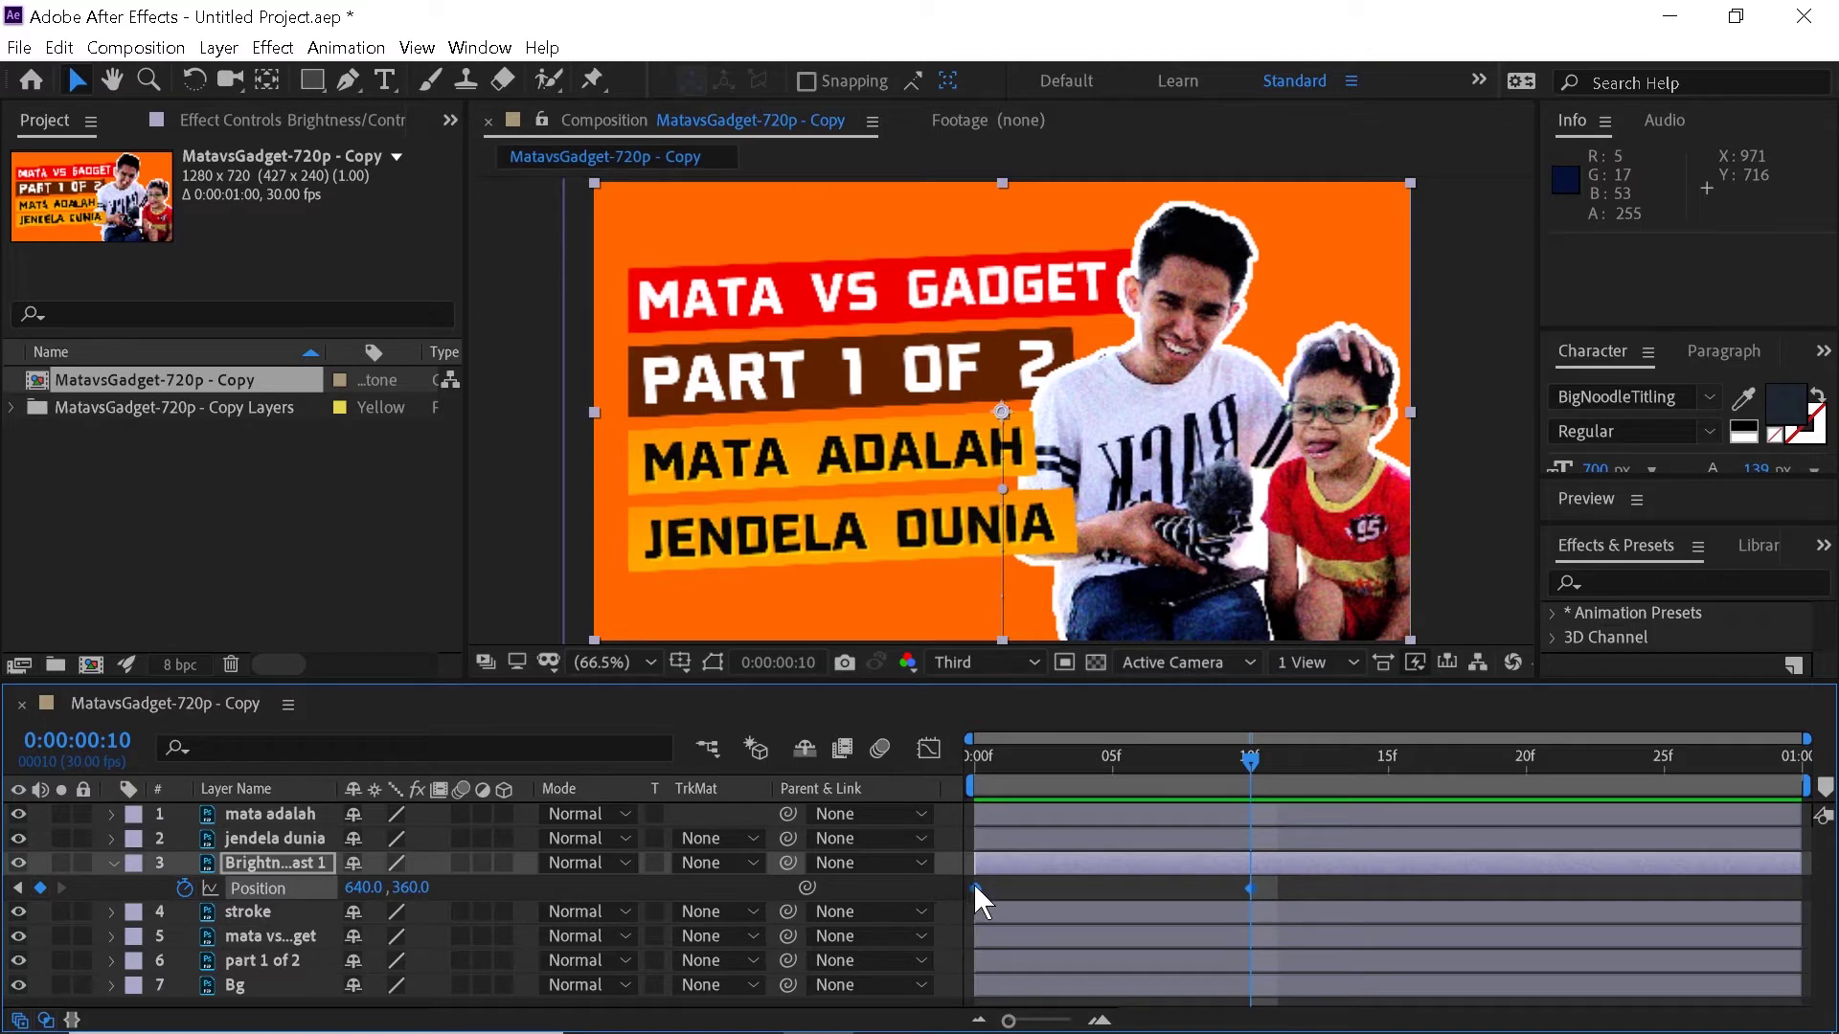
{"action": "right_click", "coordinate": [973, 883]}
{"action": "mouse_move", "coordinate": [1162, 874]}
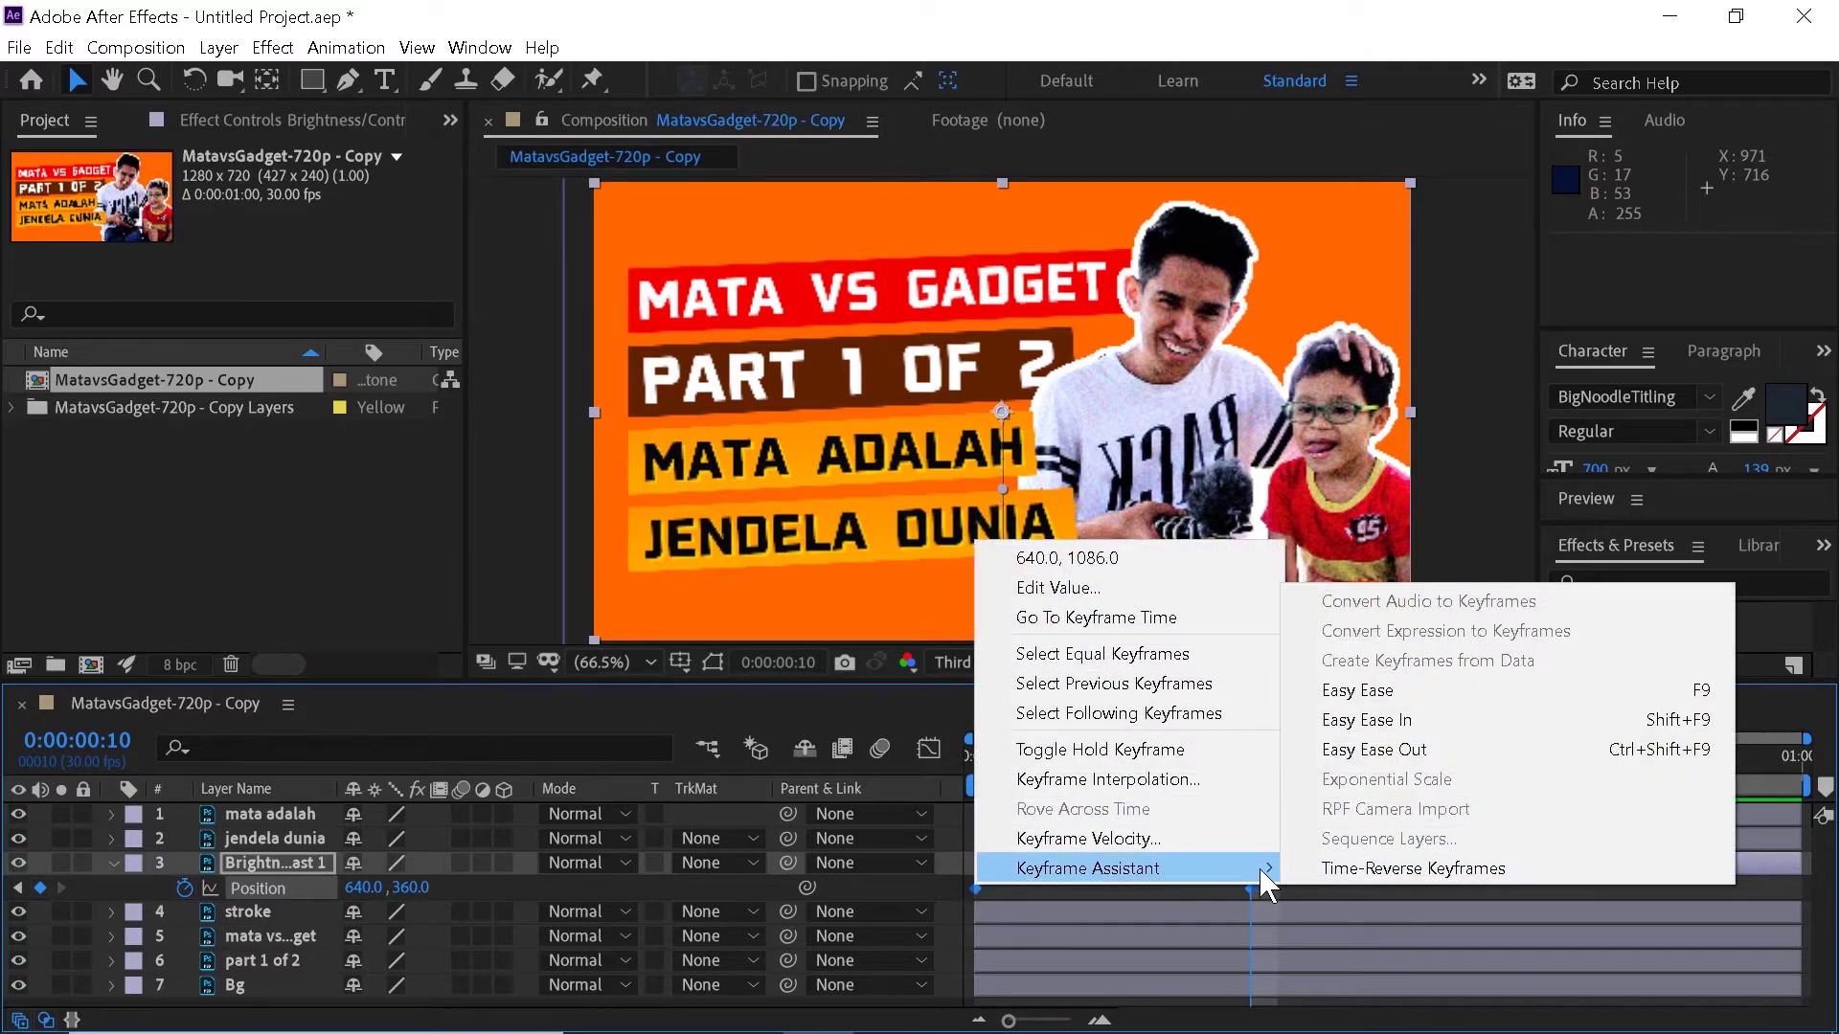
{"action": "left_click", "coordinate": [1369, 690]}
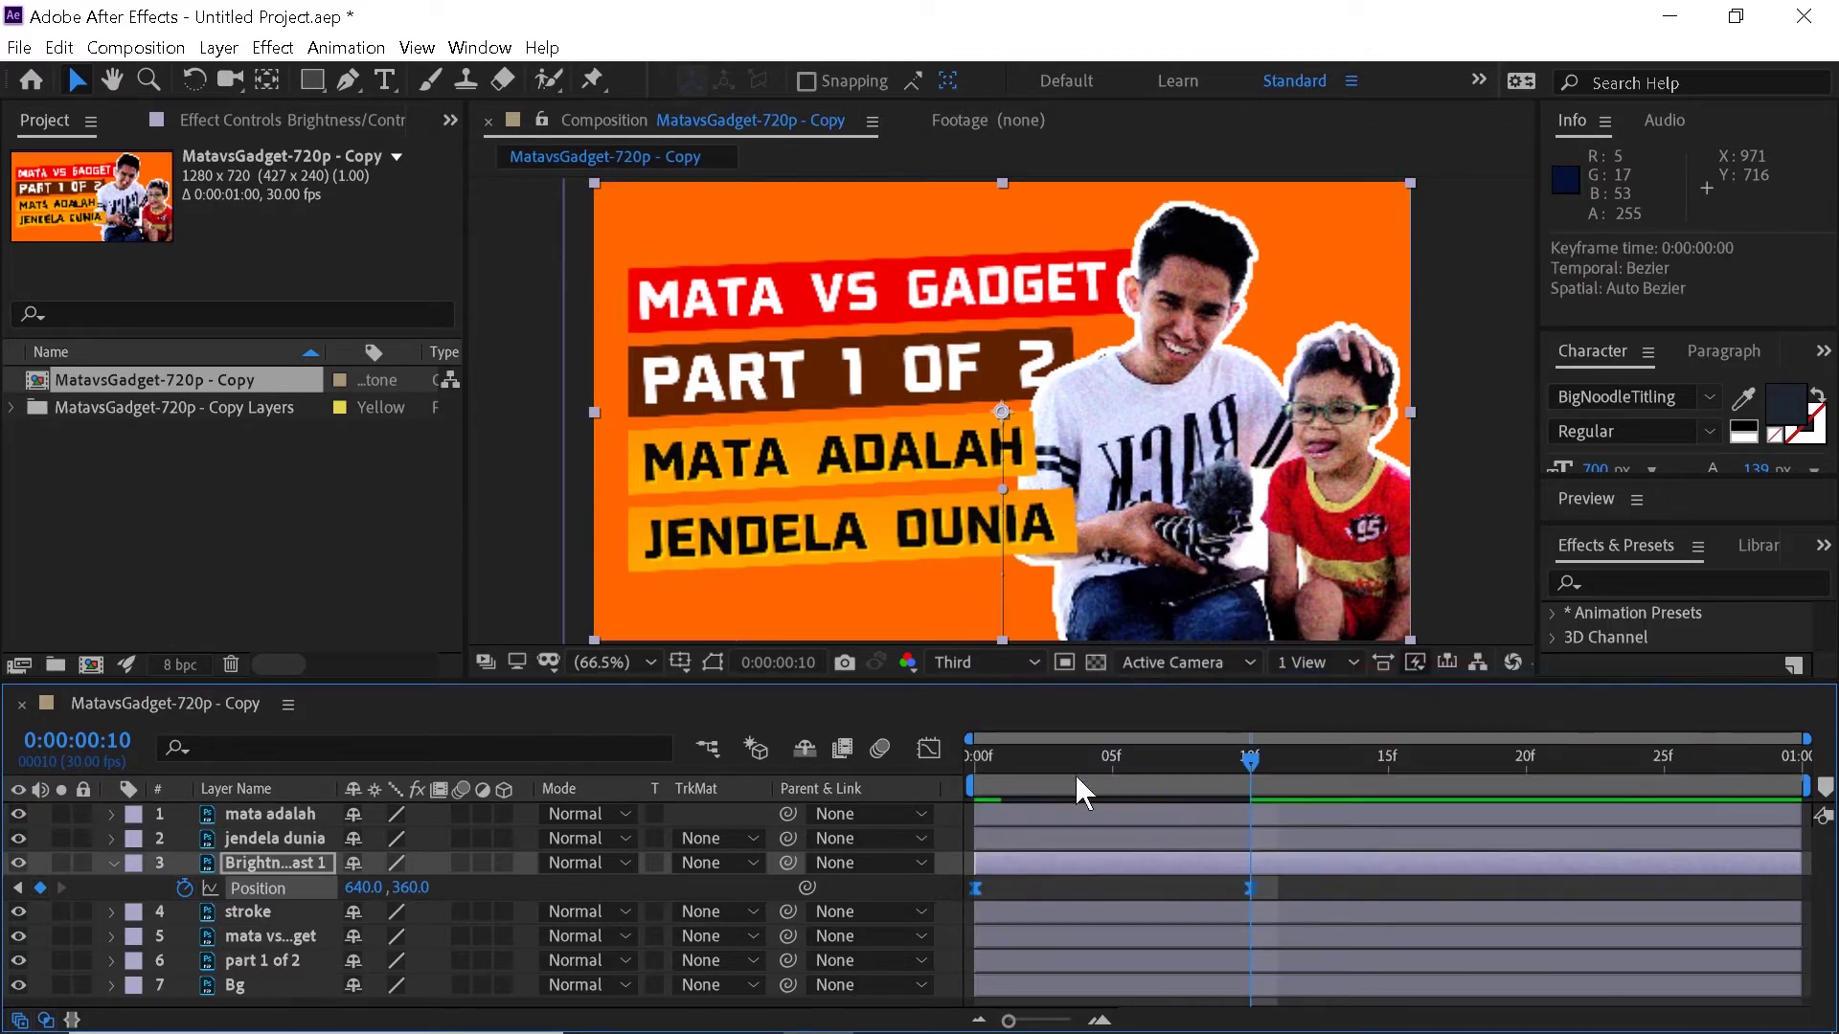
{"action": "left_click_drag", "start_coordinate": [1019, 750], "coordinate": [1244, 836]}
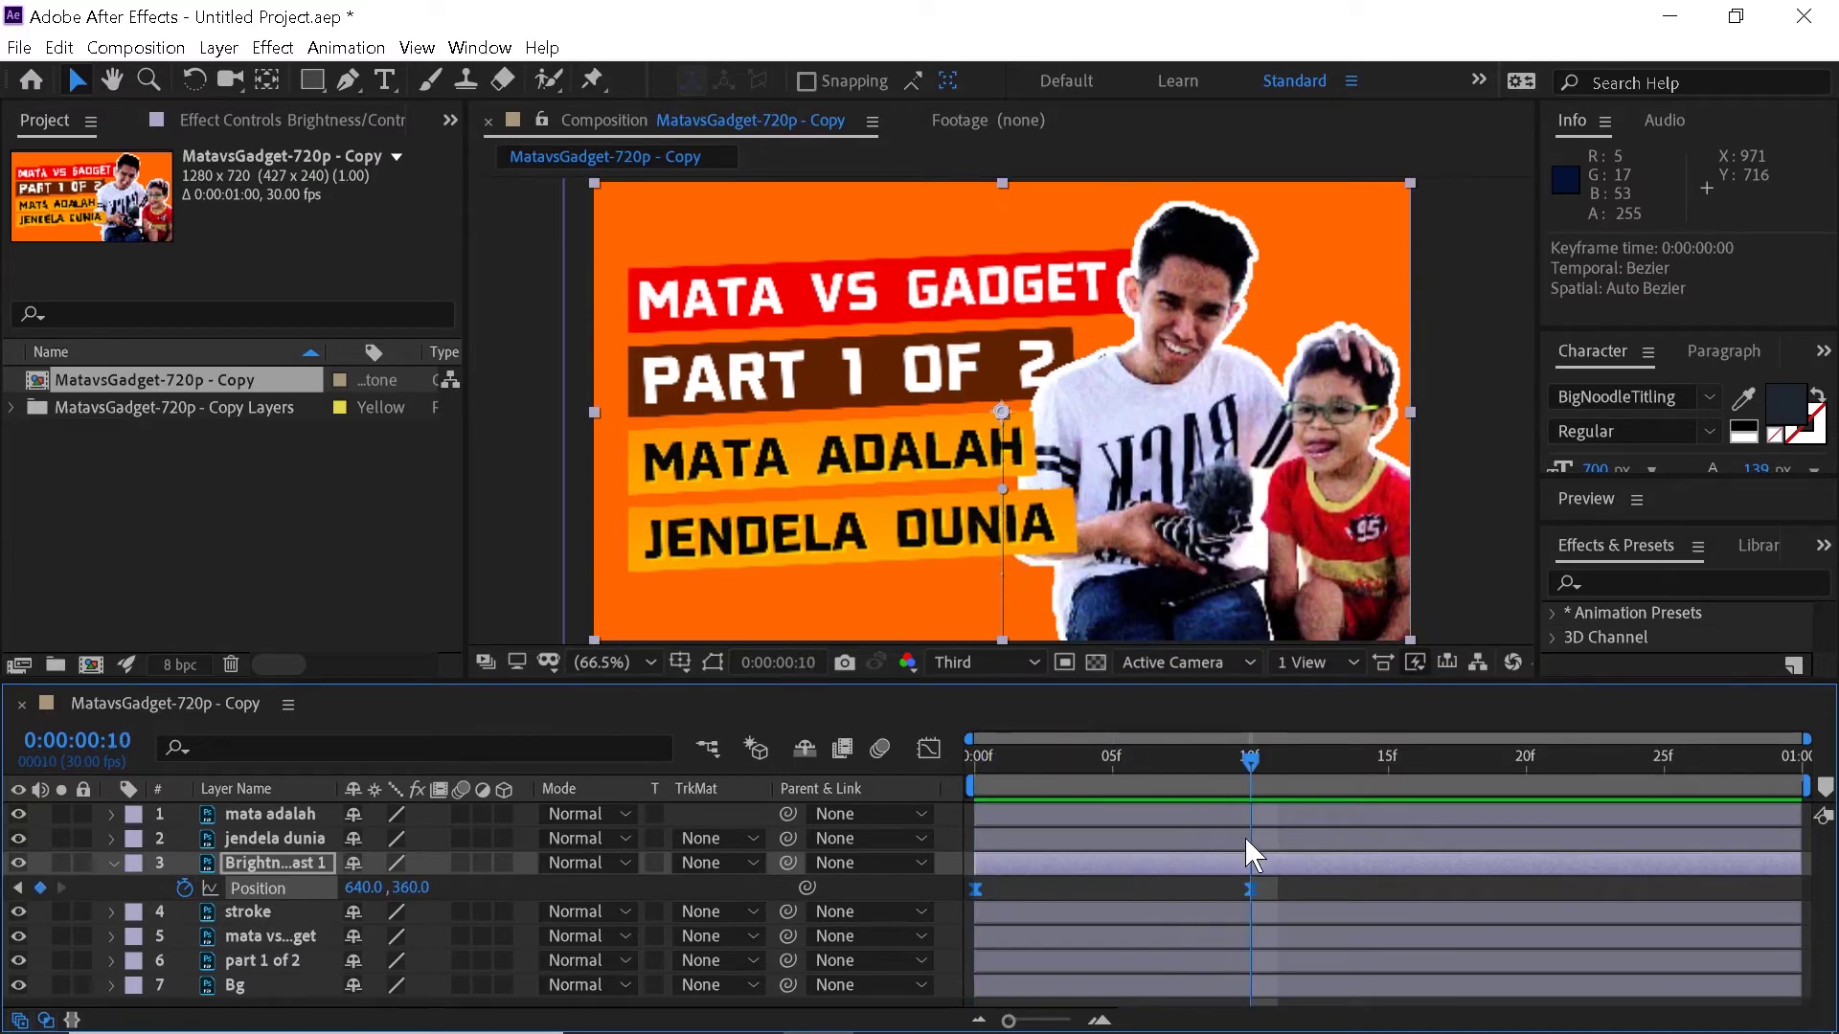
{"action": "left_click", "coordinate": [113, 863]}
{"action": "left_click", "coordinate": [113, 863]}
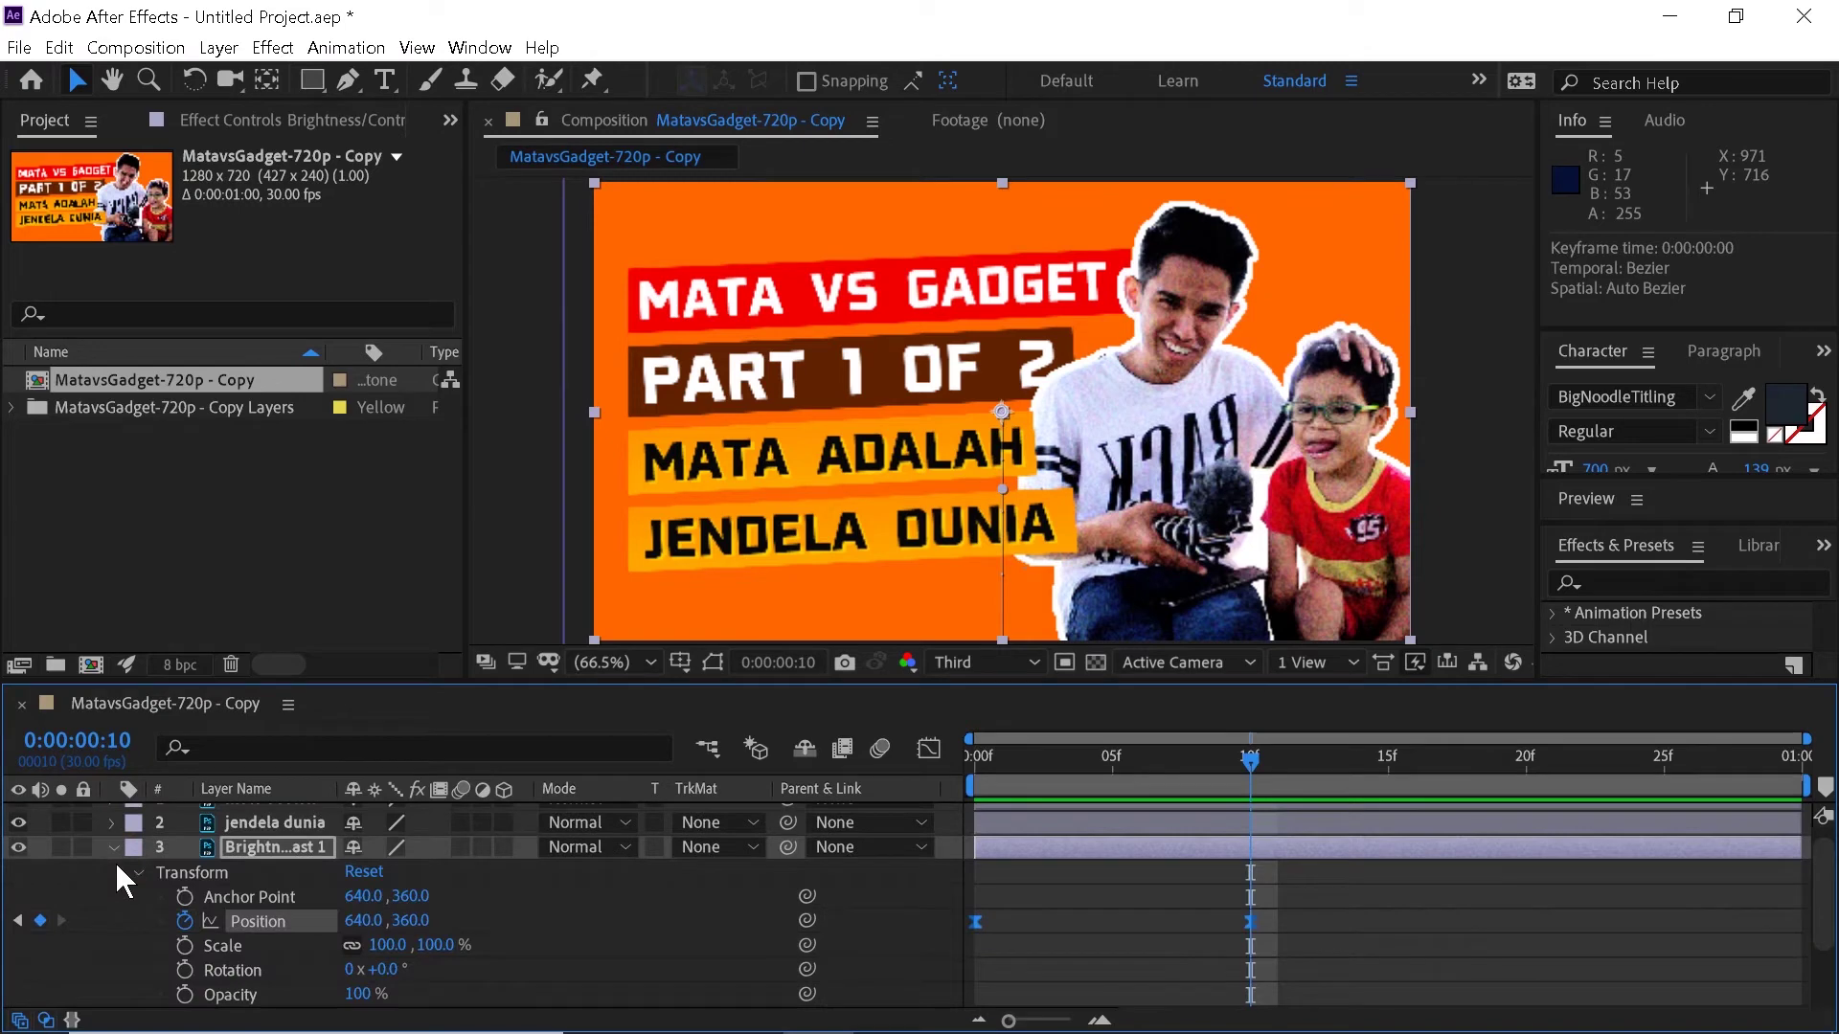
{"action": "left_click", "coordinate": [112, 848]}
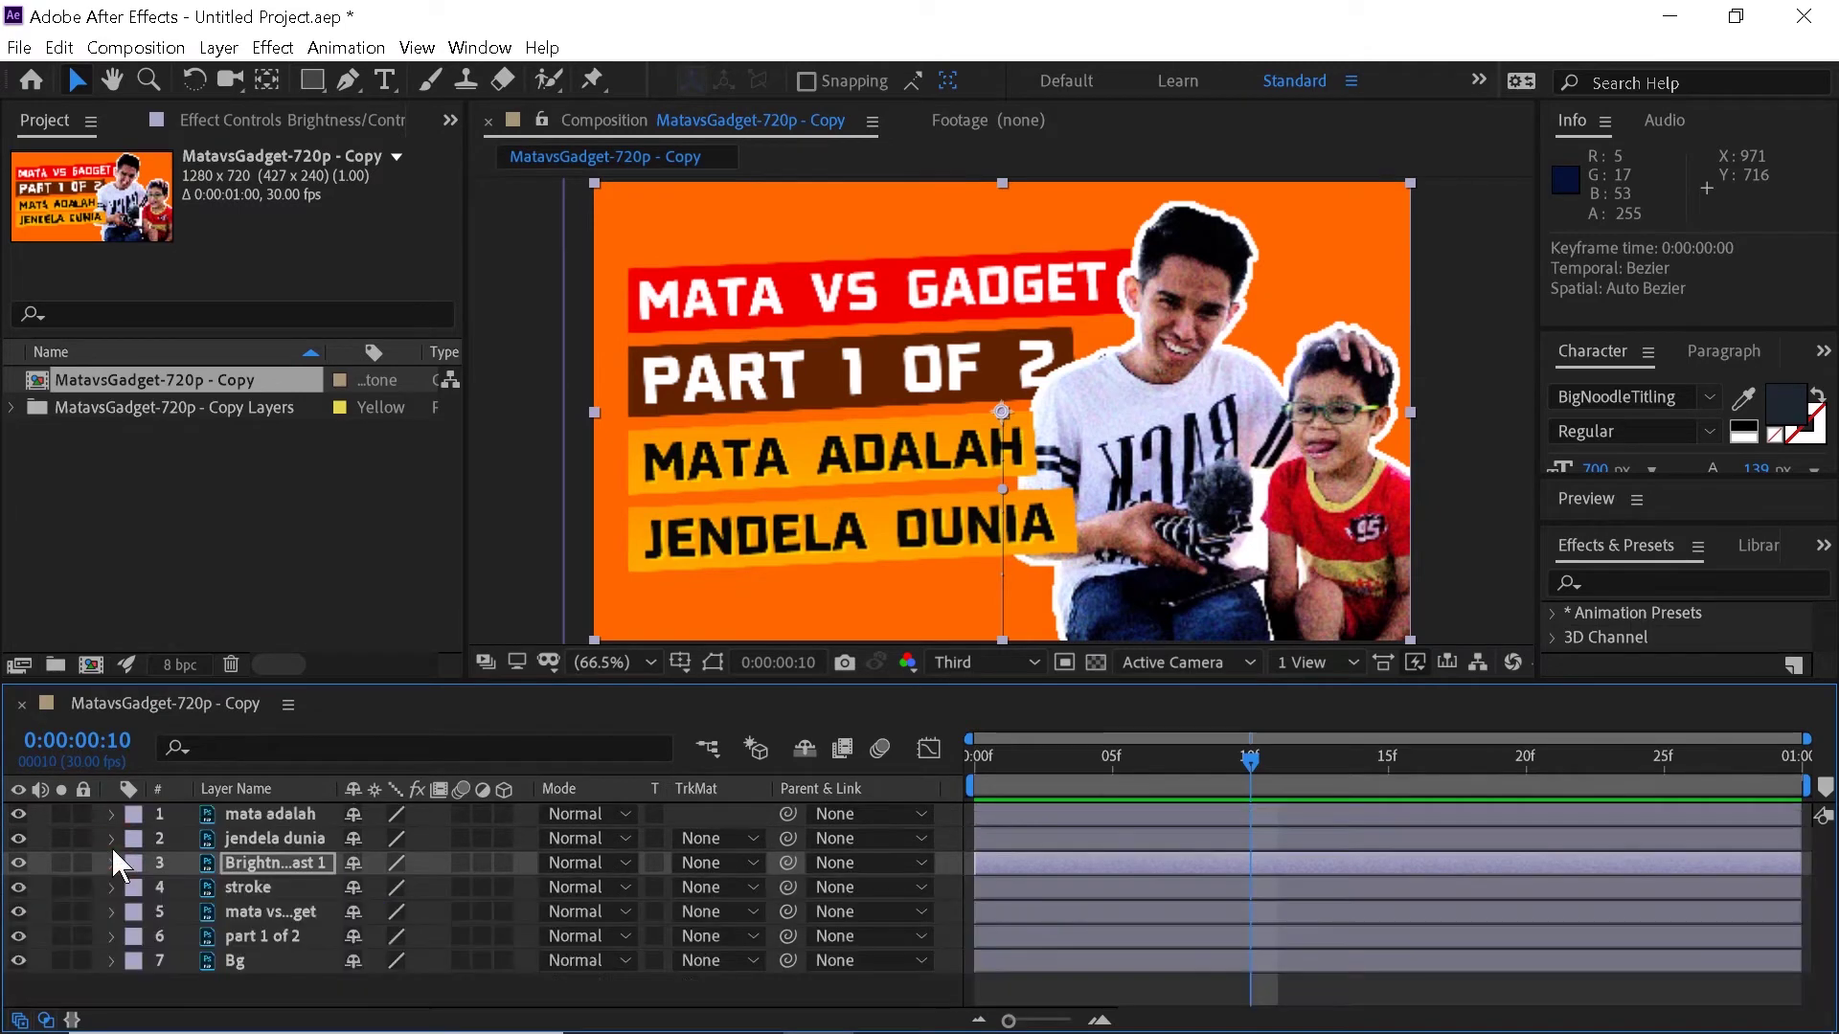
Keyframe the stroke layer's Scale at 100% on frame 10 and at 0% on frame 0.
{"action": "left_click", "coordinate": [239, 888]}
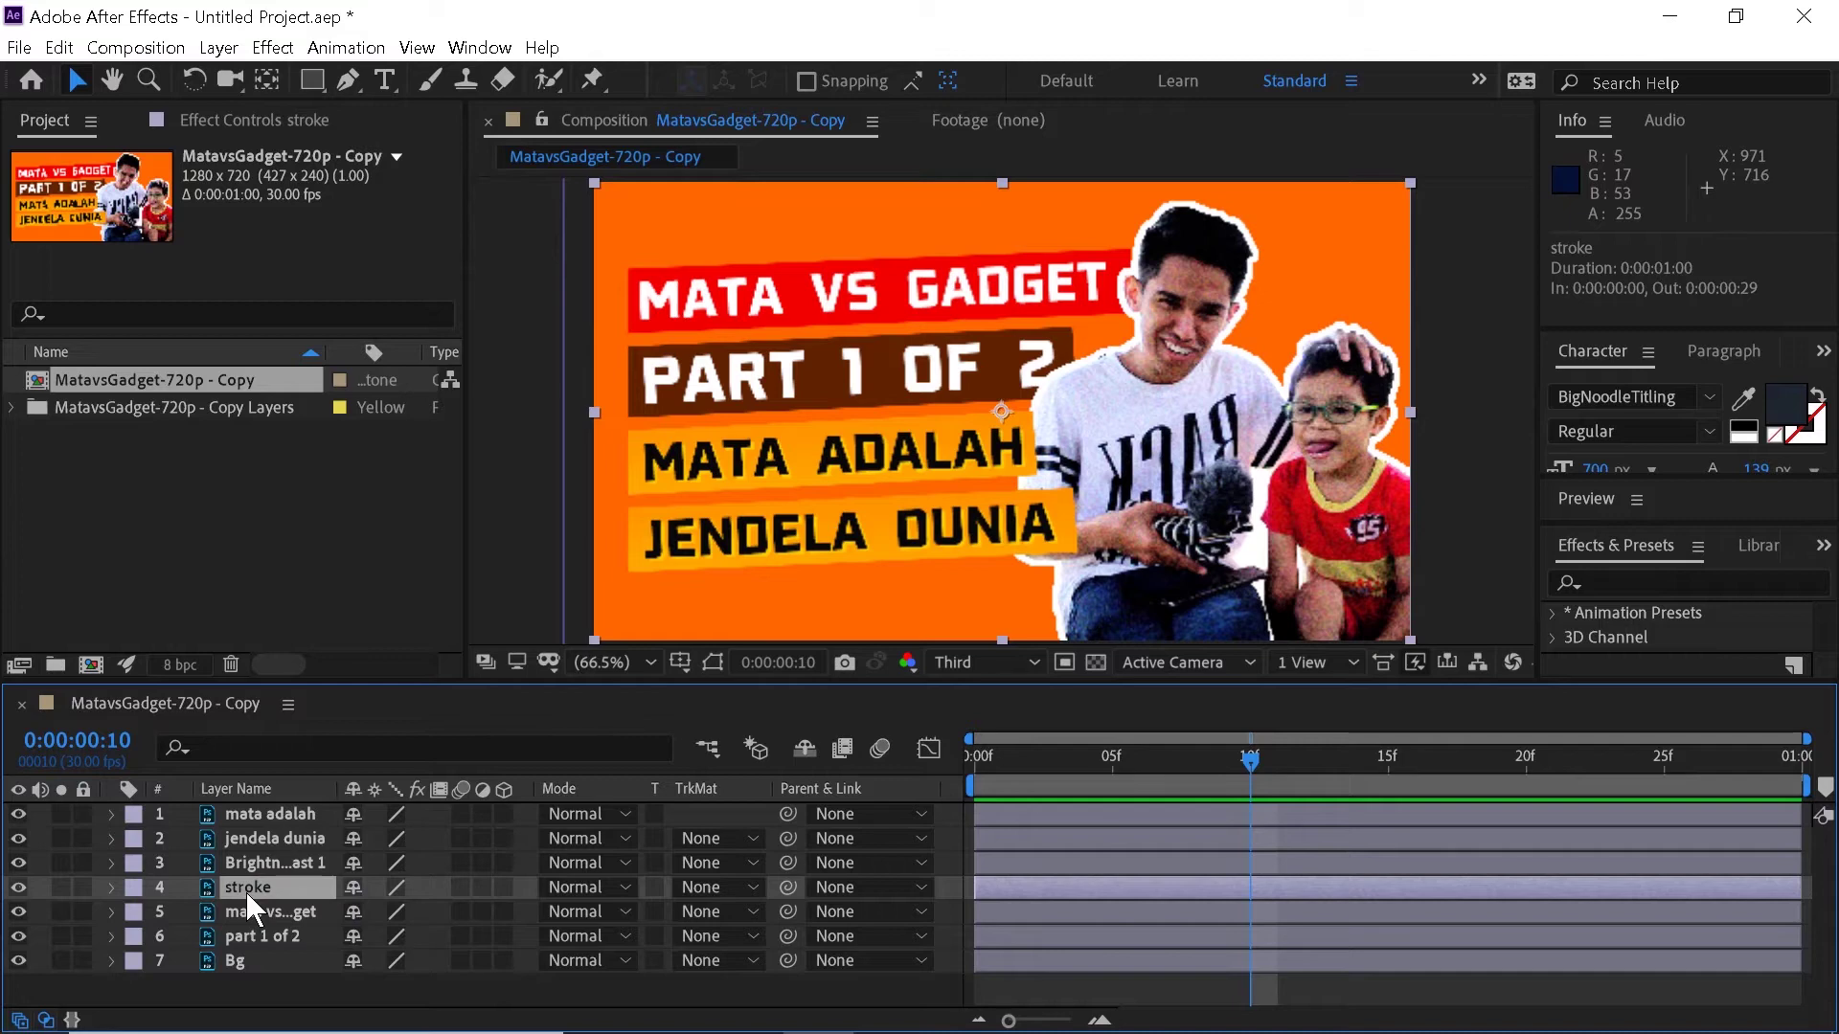
{"action": "key", "text": "s"}
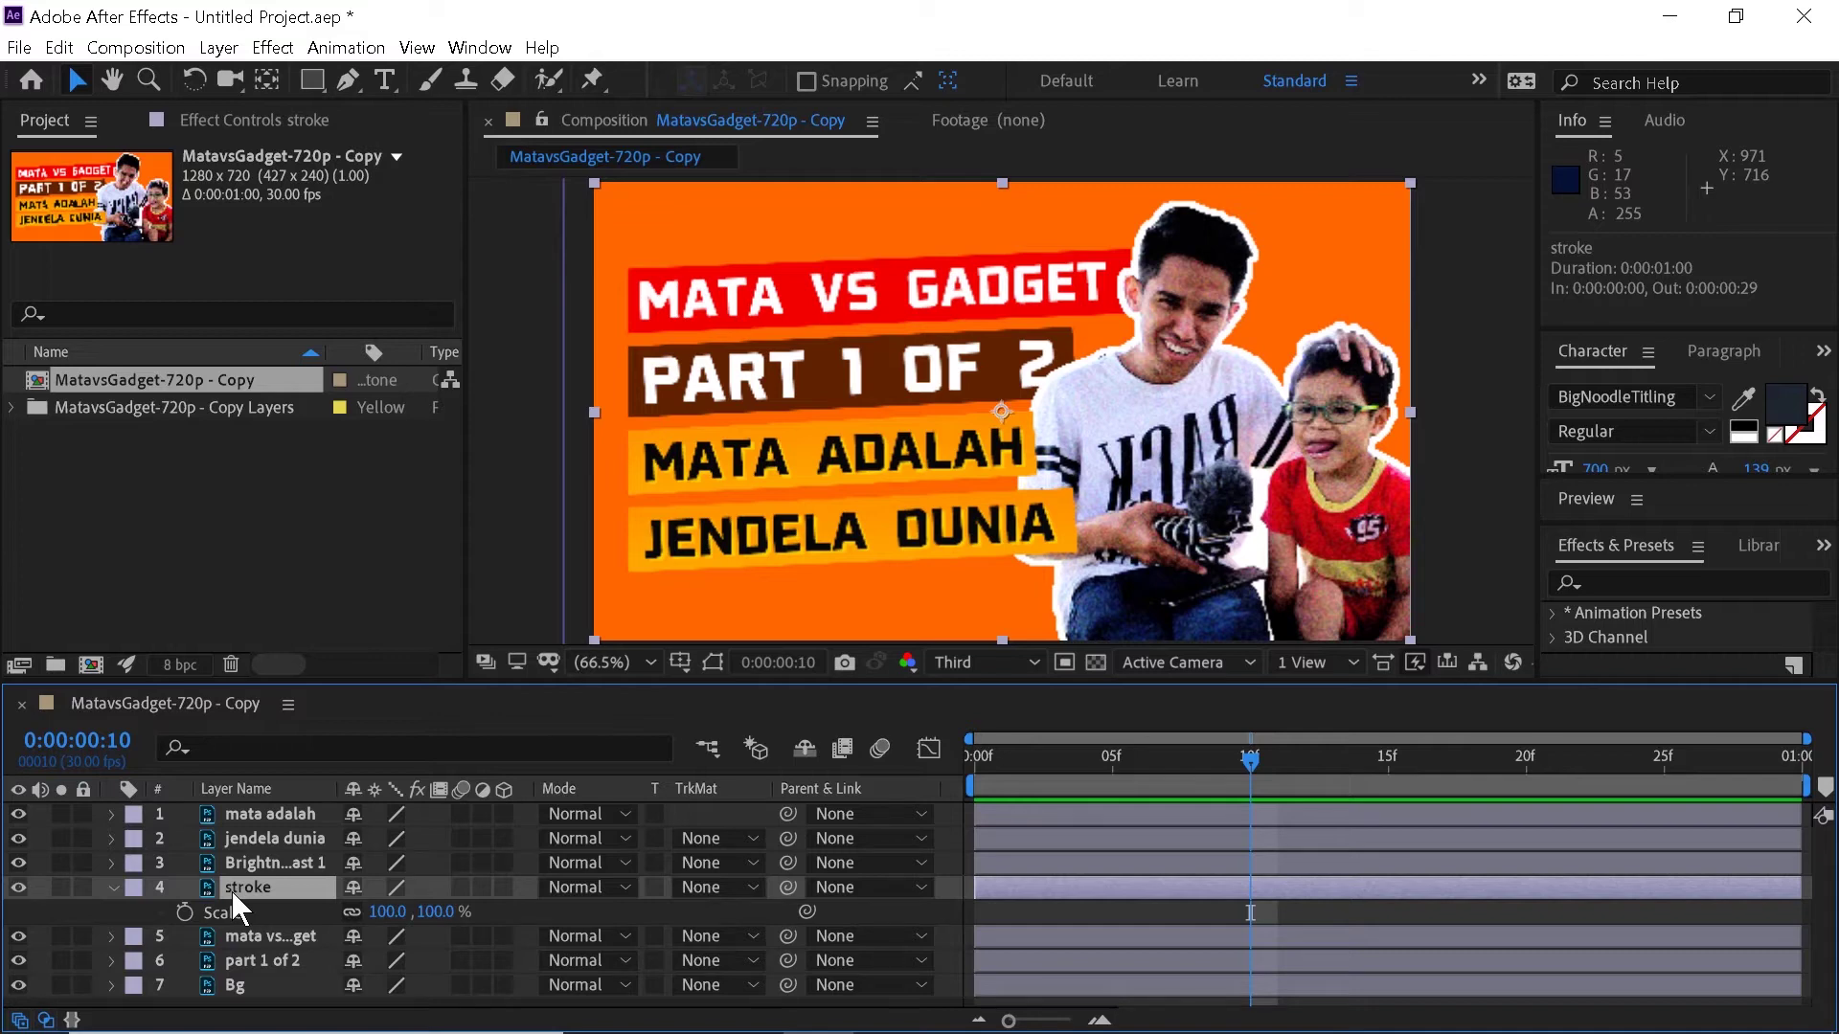
{"action": "left_click", "coordinate": [185, 911]}
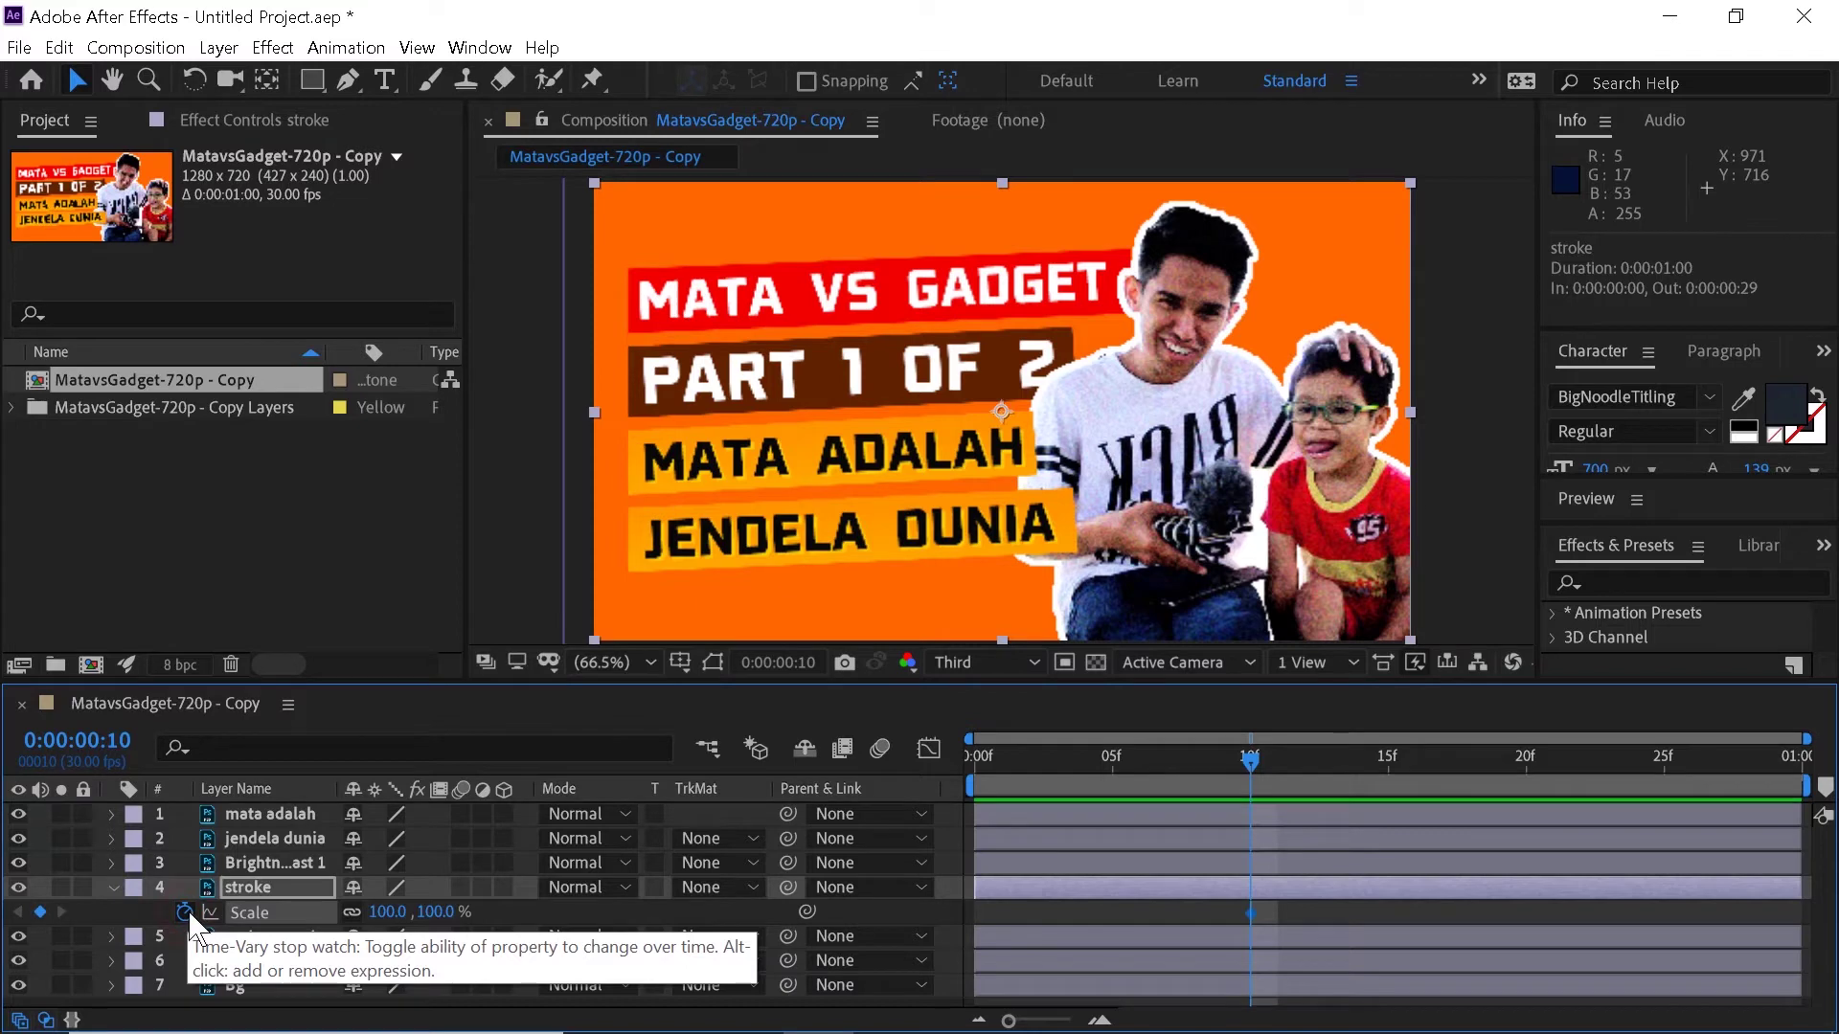
{"action": "left_click_drag", "start_coordinate": [1130, 760], "coordinate": [975, 763]}
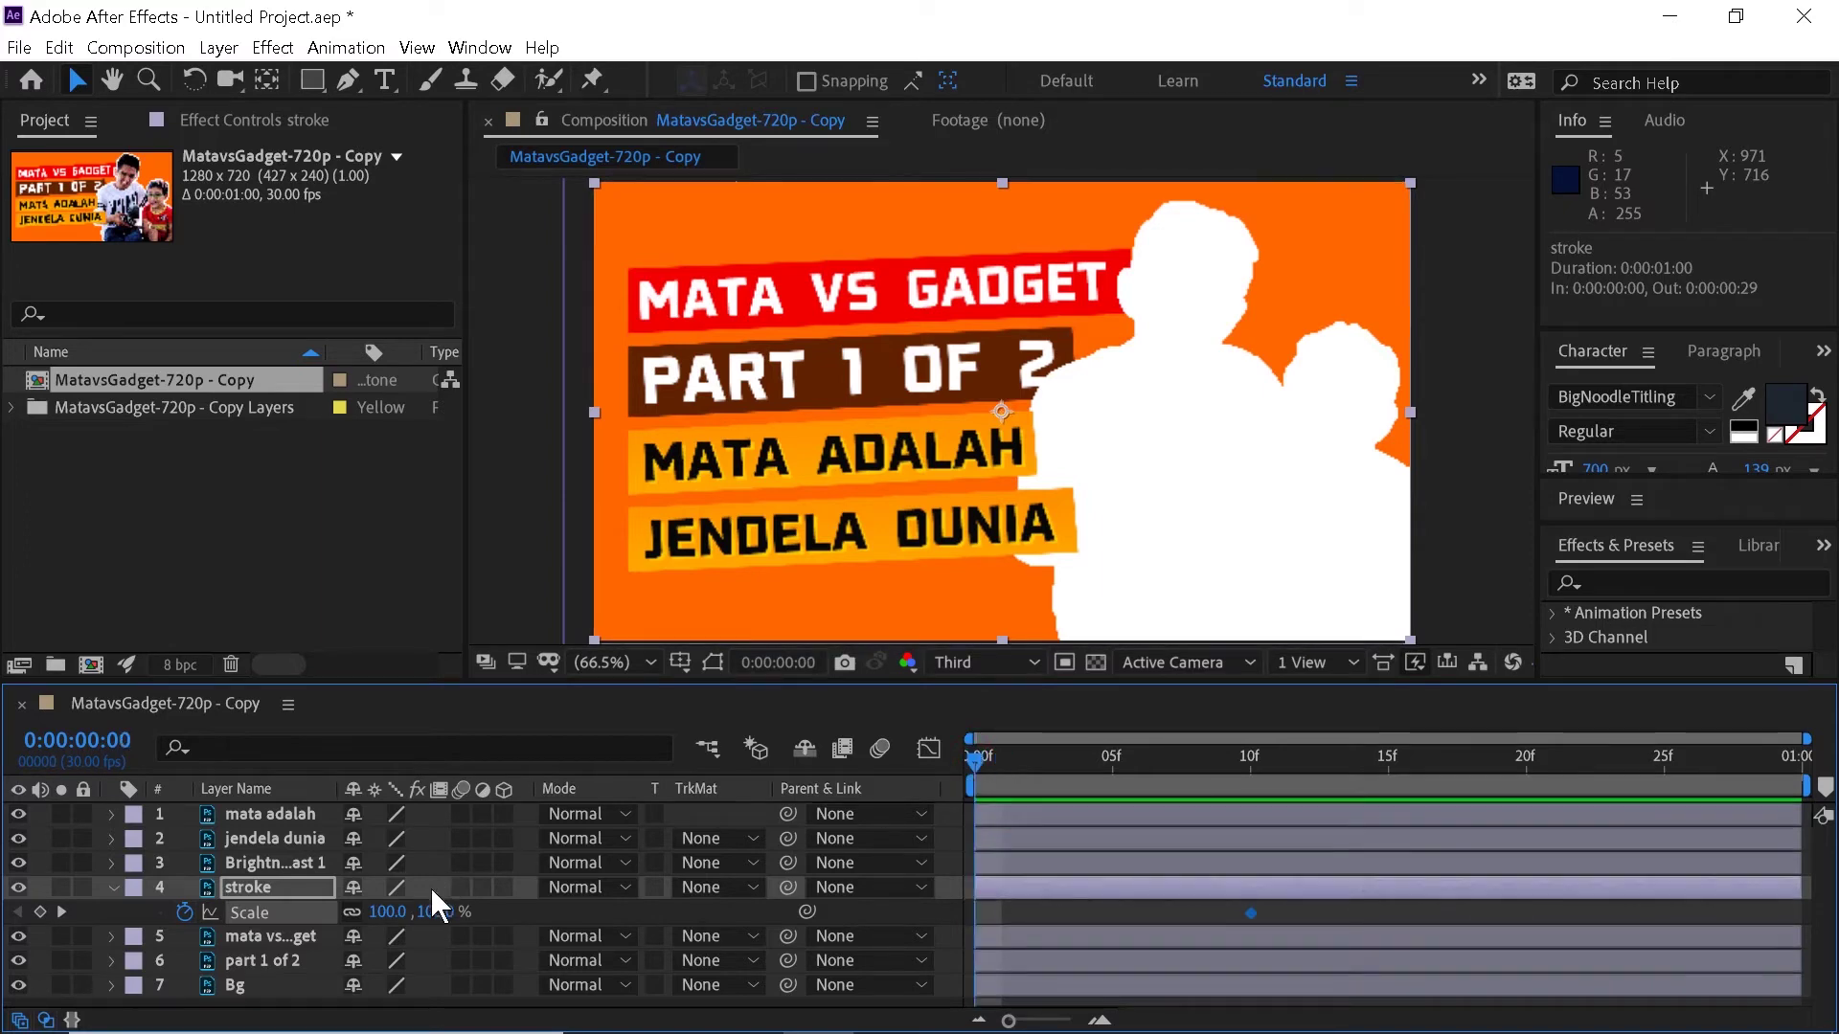
{"action": "left_click", "coordinate": [387, 909]}
{"action": "key", "text": "Return"}
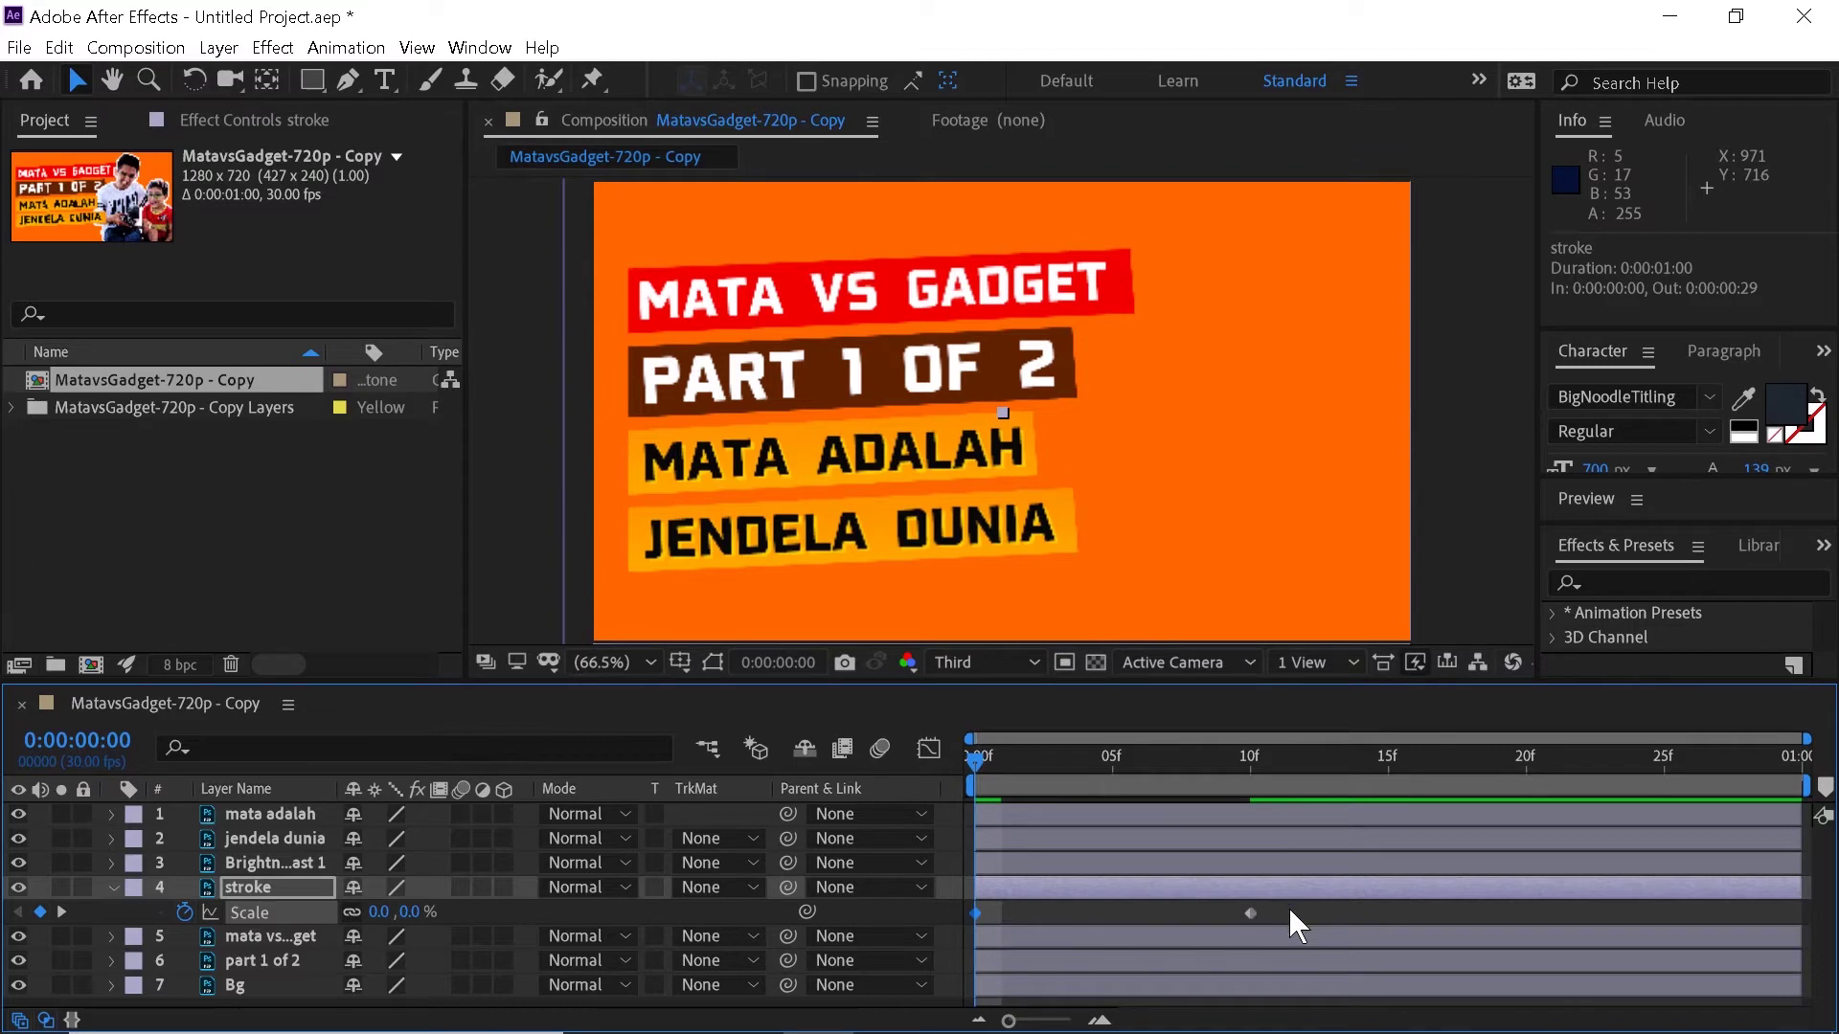
Apply Easy Ease to both Scale keyframes of the stroke layer and preview the growth up to frame 10.
{"action": "left_click_drag", "start_coordinate": [974, 757], "coordinate": [1197, 801]}
{"action": "left_click_drag", "start_coordinate": [1290, 908], "coordinate": [965, 916]}
{"action": "right_click", "coordinate": [977, 910]}
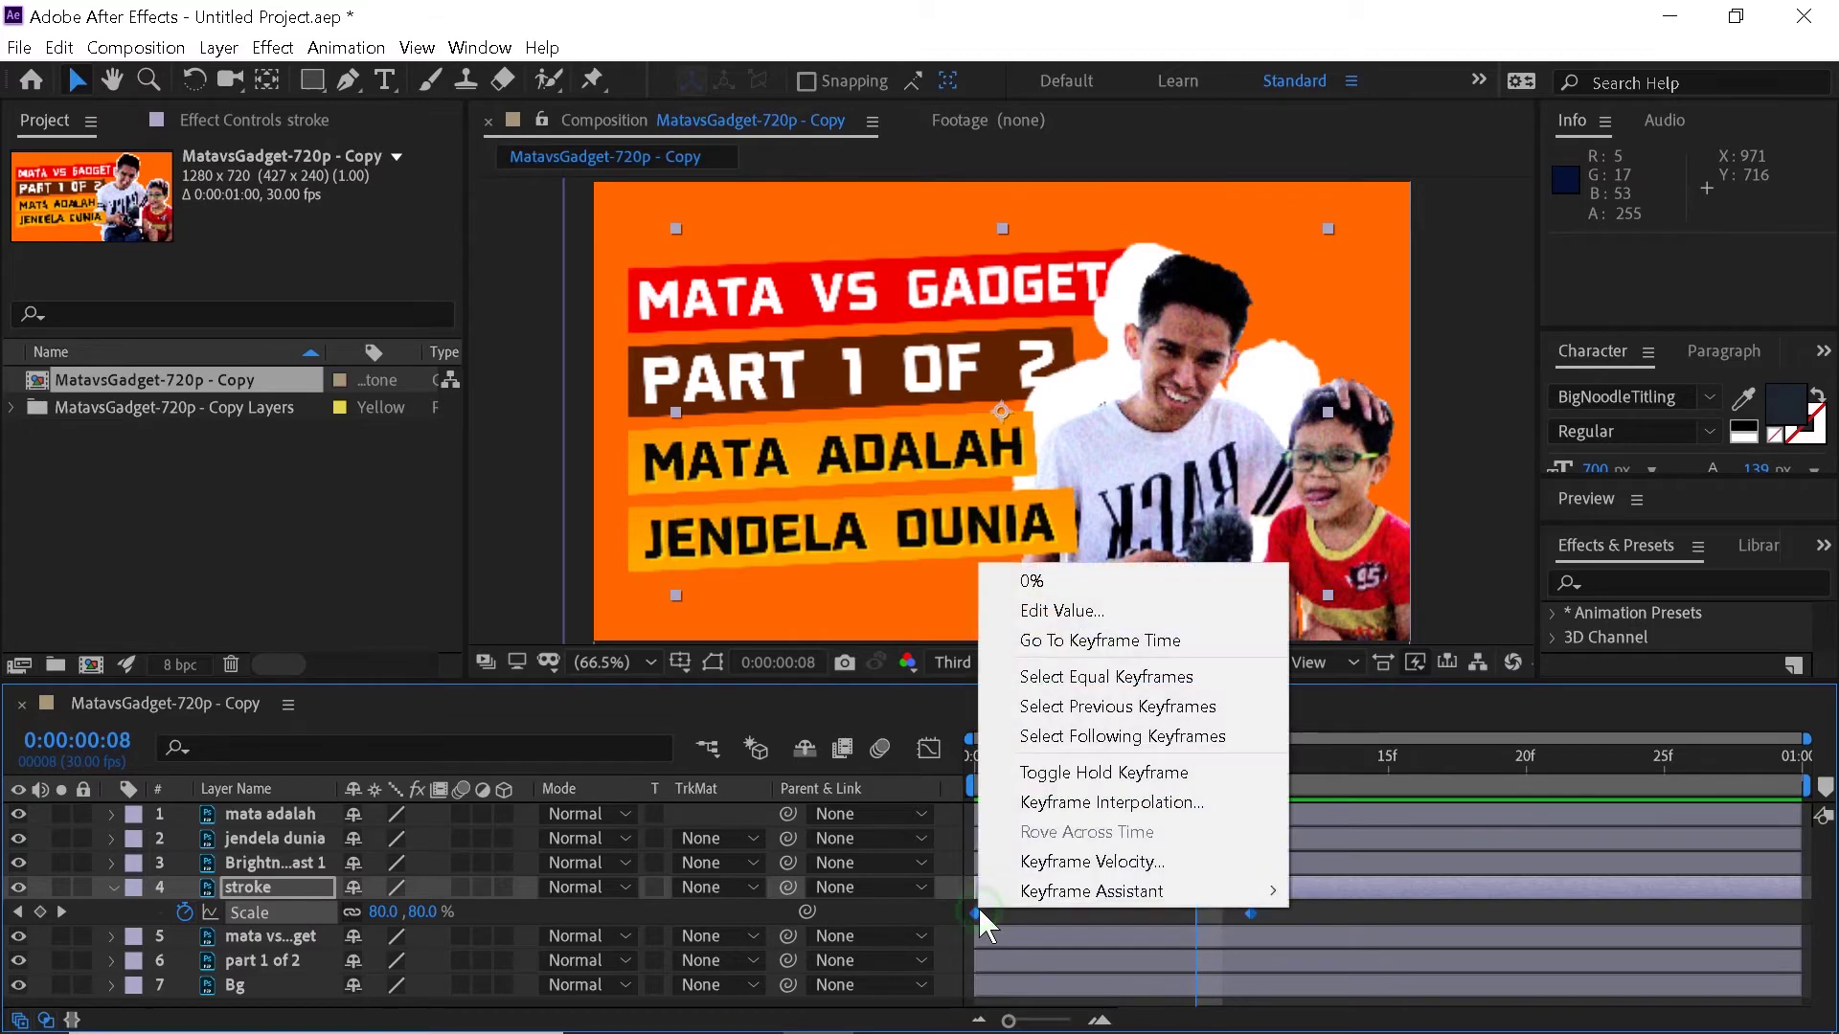
{"action": "mouse_move", "coordinate": [1214, 903]}
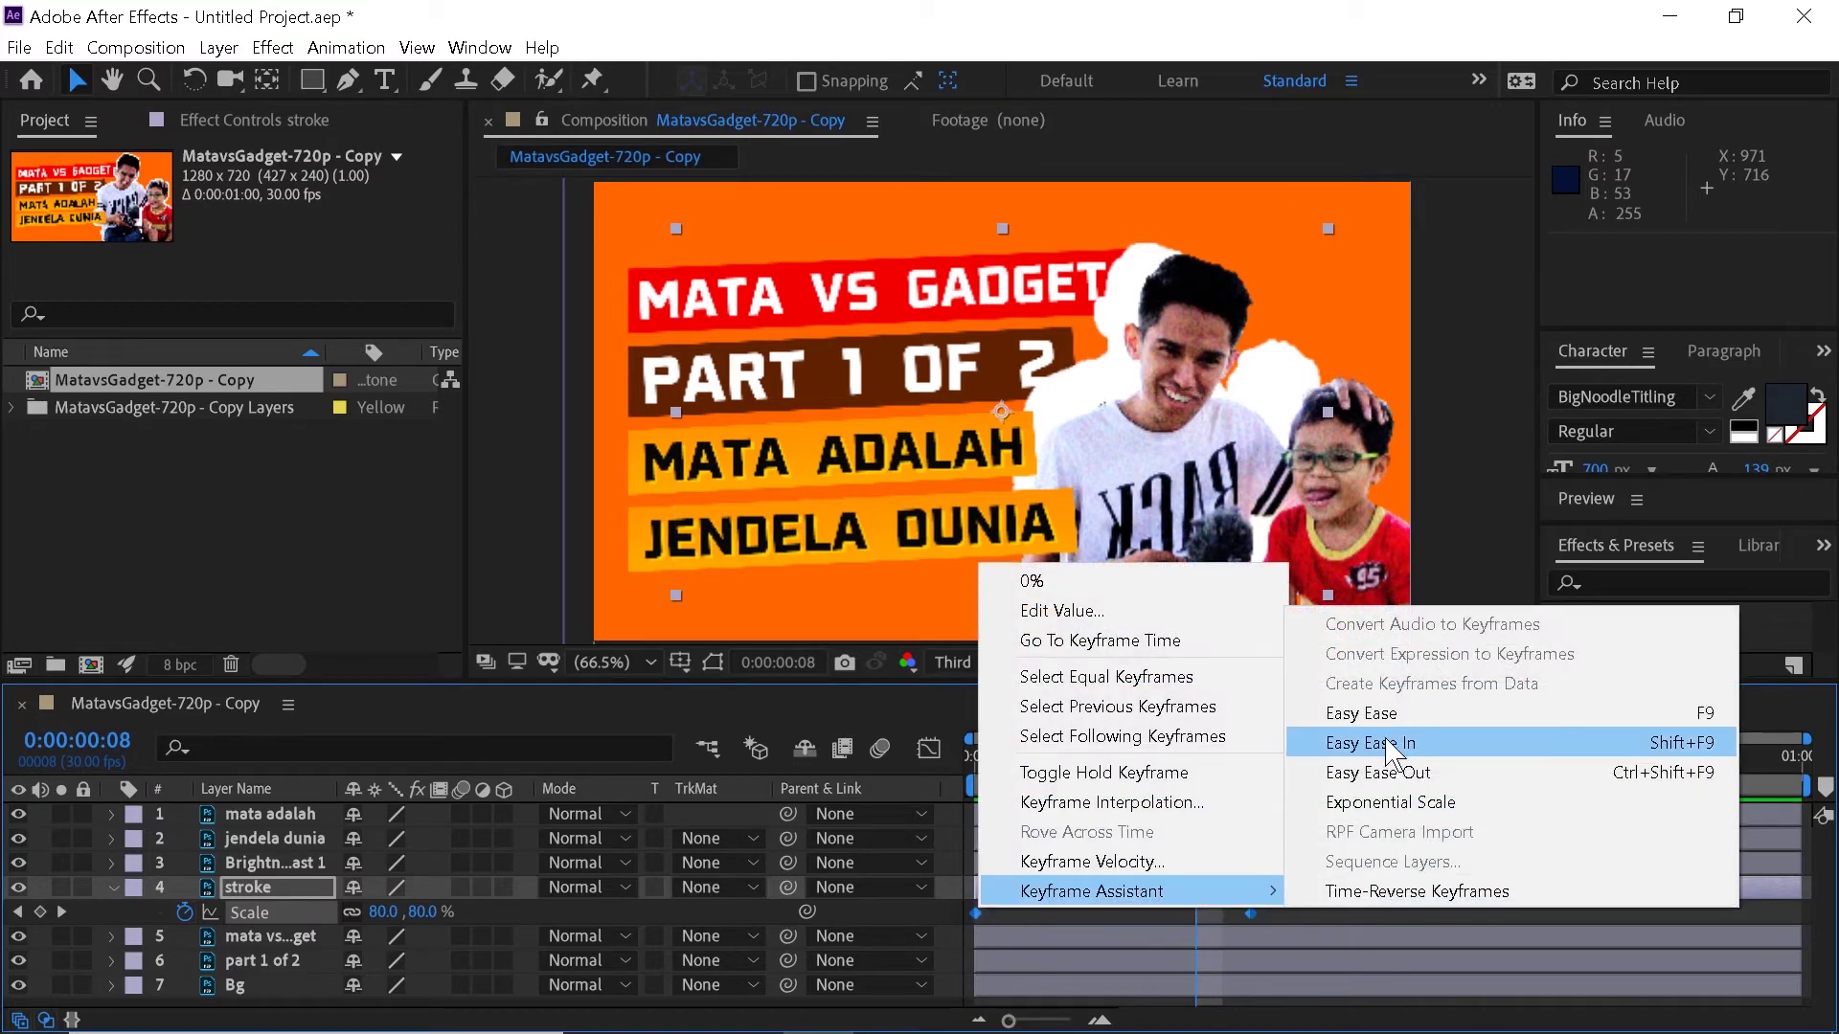
{"action": "left_click", "coordinate": [1360, 713]}
{"action": "left_click_drag", "start_coordinate": [1028, 763], "coordinate": [1251, 869]}
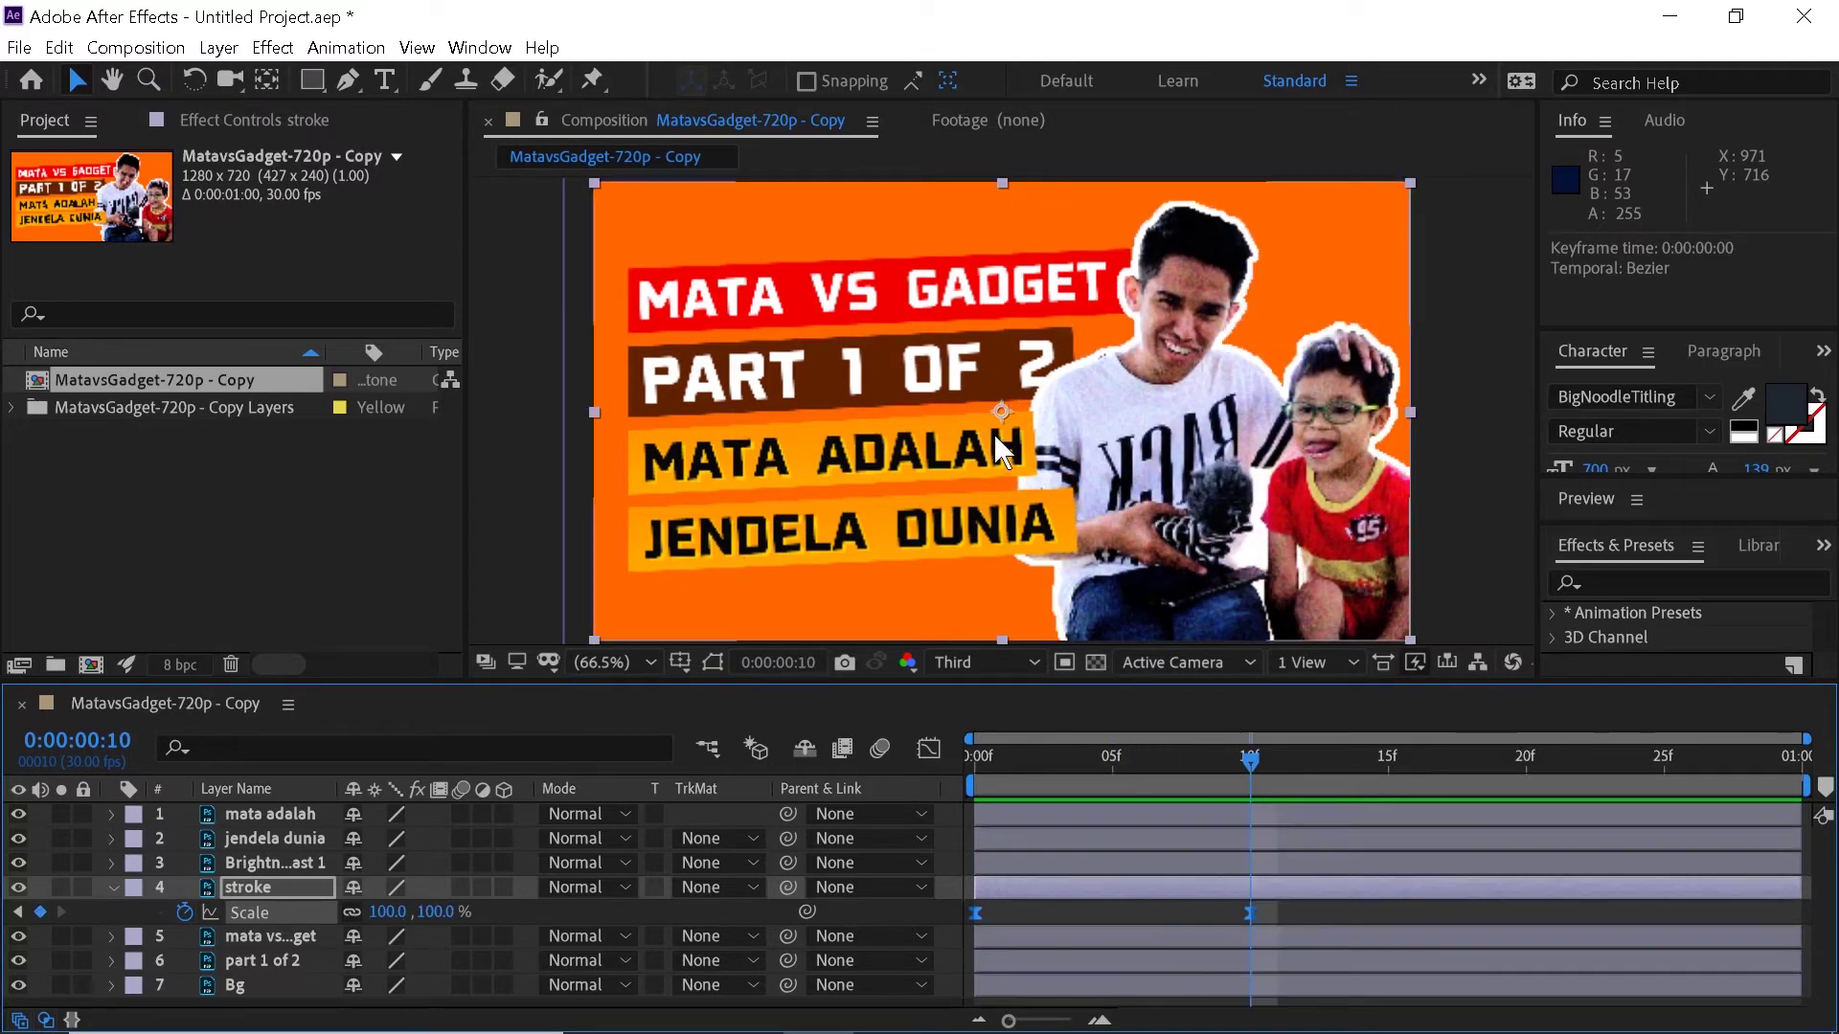
Move the stroke layer's anchor point to the lower middle of the two people and preview the scaling.
{"action": "left_click", "coordinate": [268, 80]}
{"action": "mouse_move", "coordinate": [1004, 414]}
{"action": "left_mouse_down"}
{"action": "mouse_move", "coordinate": [1235, 494]}
{"action": "mouse_move", "coordinate": [1049, 433]}
{"action": "mouse_move", "coordinate": [956, 359]}
{"action": "mouse_move", "coordinate": [1049, 436]}
{"action": "mouse_move", "coordinate": [1236, 500]}
{"action": "mouse_move", "coordinate": [1243, 617]}
{"action": "left_mouse_up"}
{"action": "mouse_move", "coordinate": [1112, 761]}
{"action": "left_mouse_down"}
{"action": "mouse_move", "coordinate": [977, 763]}
{"action": "mouse_move", "coordinate": [1117, 796]}
{"action": "mouse_move", "coordinate": [1258, 877]}
{"action": "left_mouse_up"}
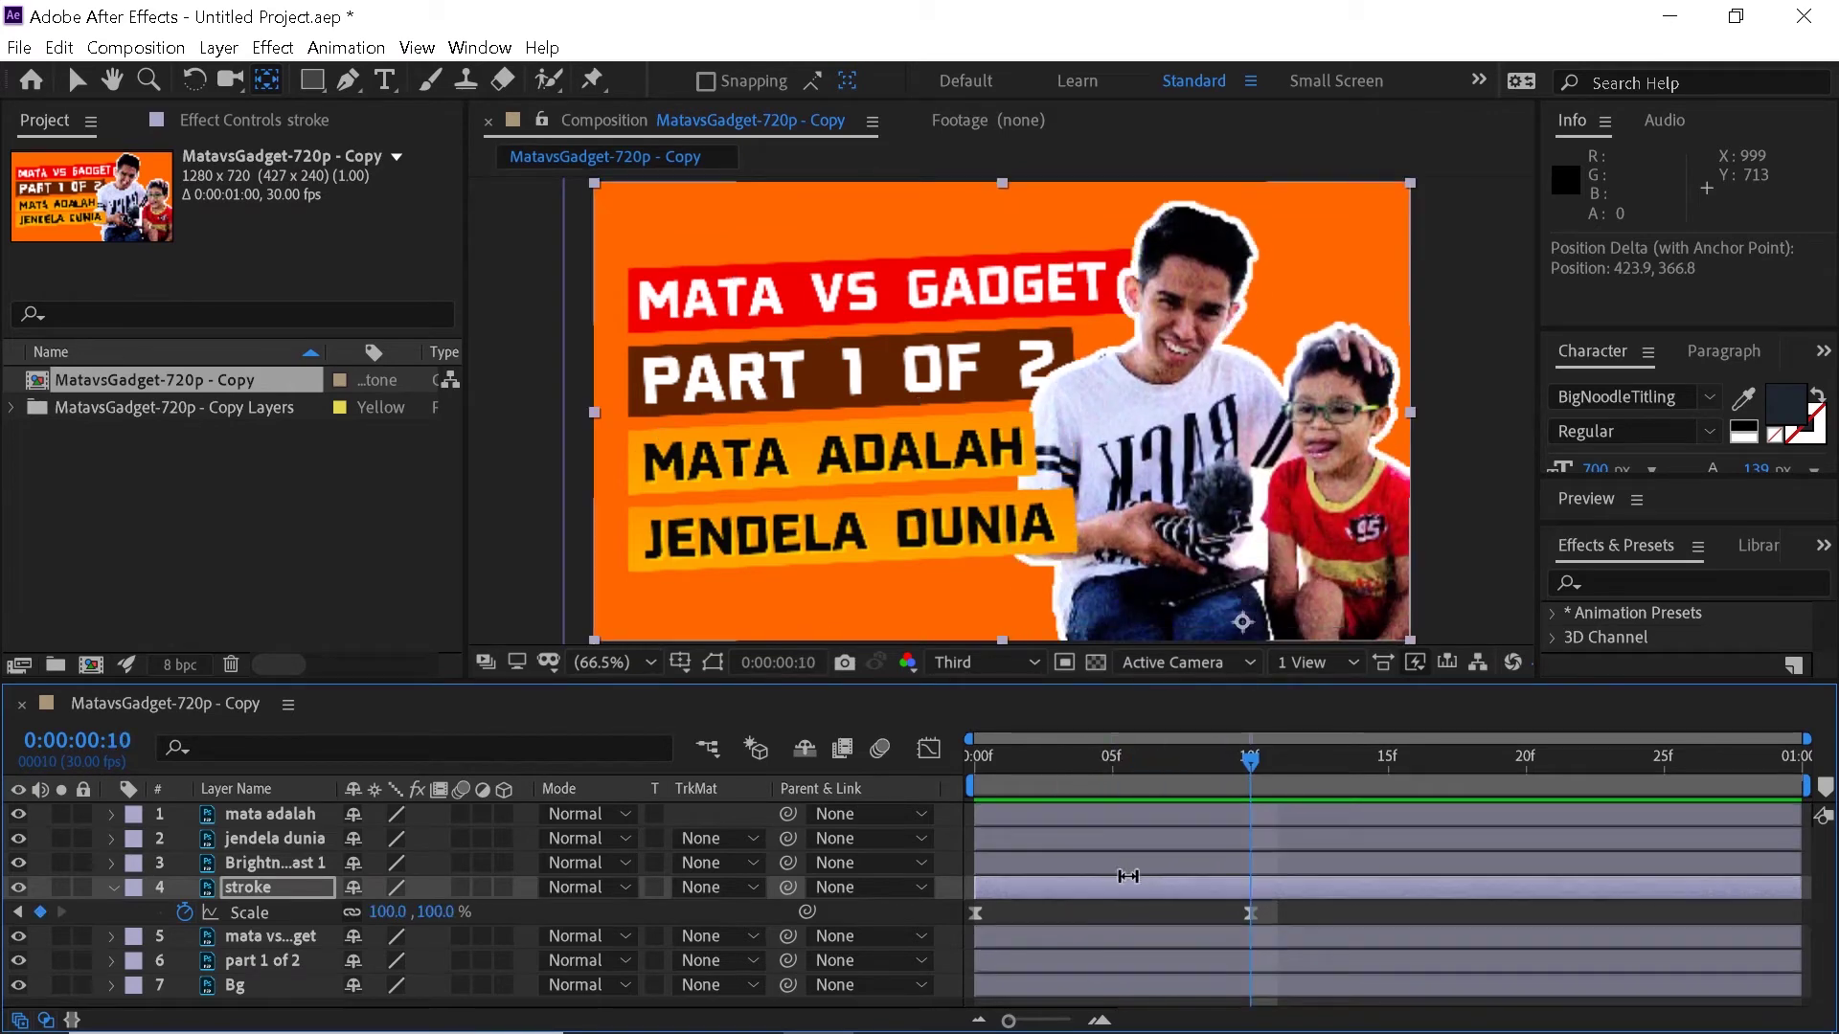
Shift the stroke layer to start at frame 8, play back the animation from frame 0 and collapse the layer's properties.
{"action": "left_click_drag", "start_coordinate": [1112, 885], "coordinate": [1351, 927]}
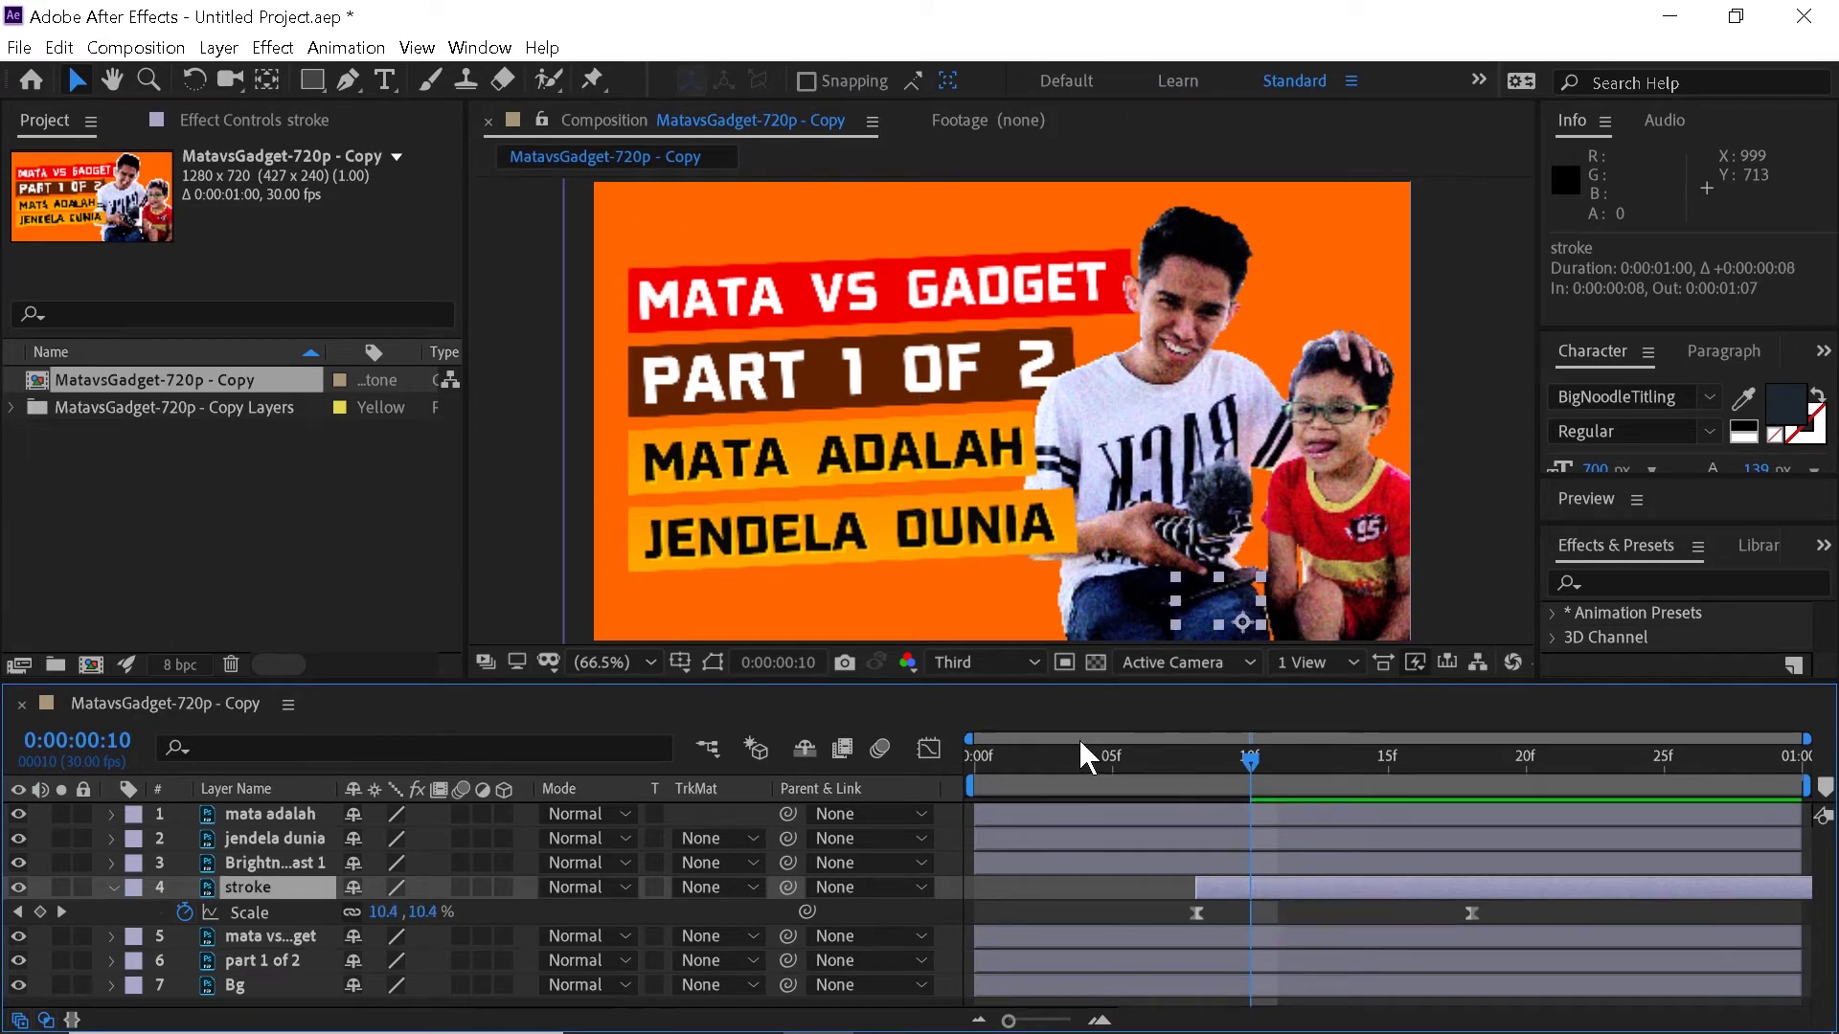
{"action": "left_click", "coordinate": [969, 763]}
{"action": "mouse_move", "coordinate": [969, 764]}
{"action": "left_mouse_down"}
{"action": "mouse_move", "coordinate": [1182, 842]}
{"action": "mouse_move", "coordinate": [1521, 927]}
{"action": "mouse_move", "coordinate": [880, 766]}
{"action": "left_mouse_up"}
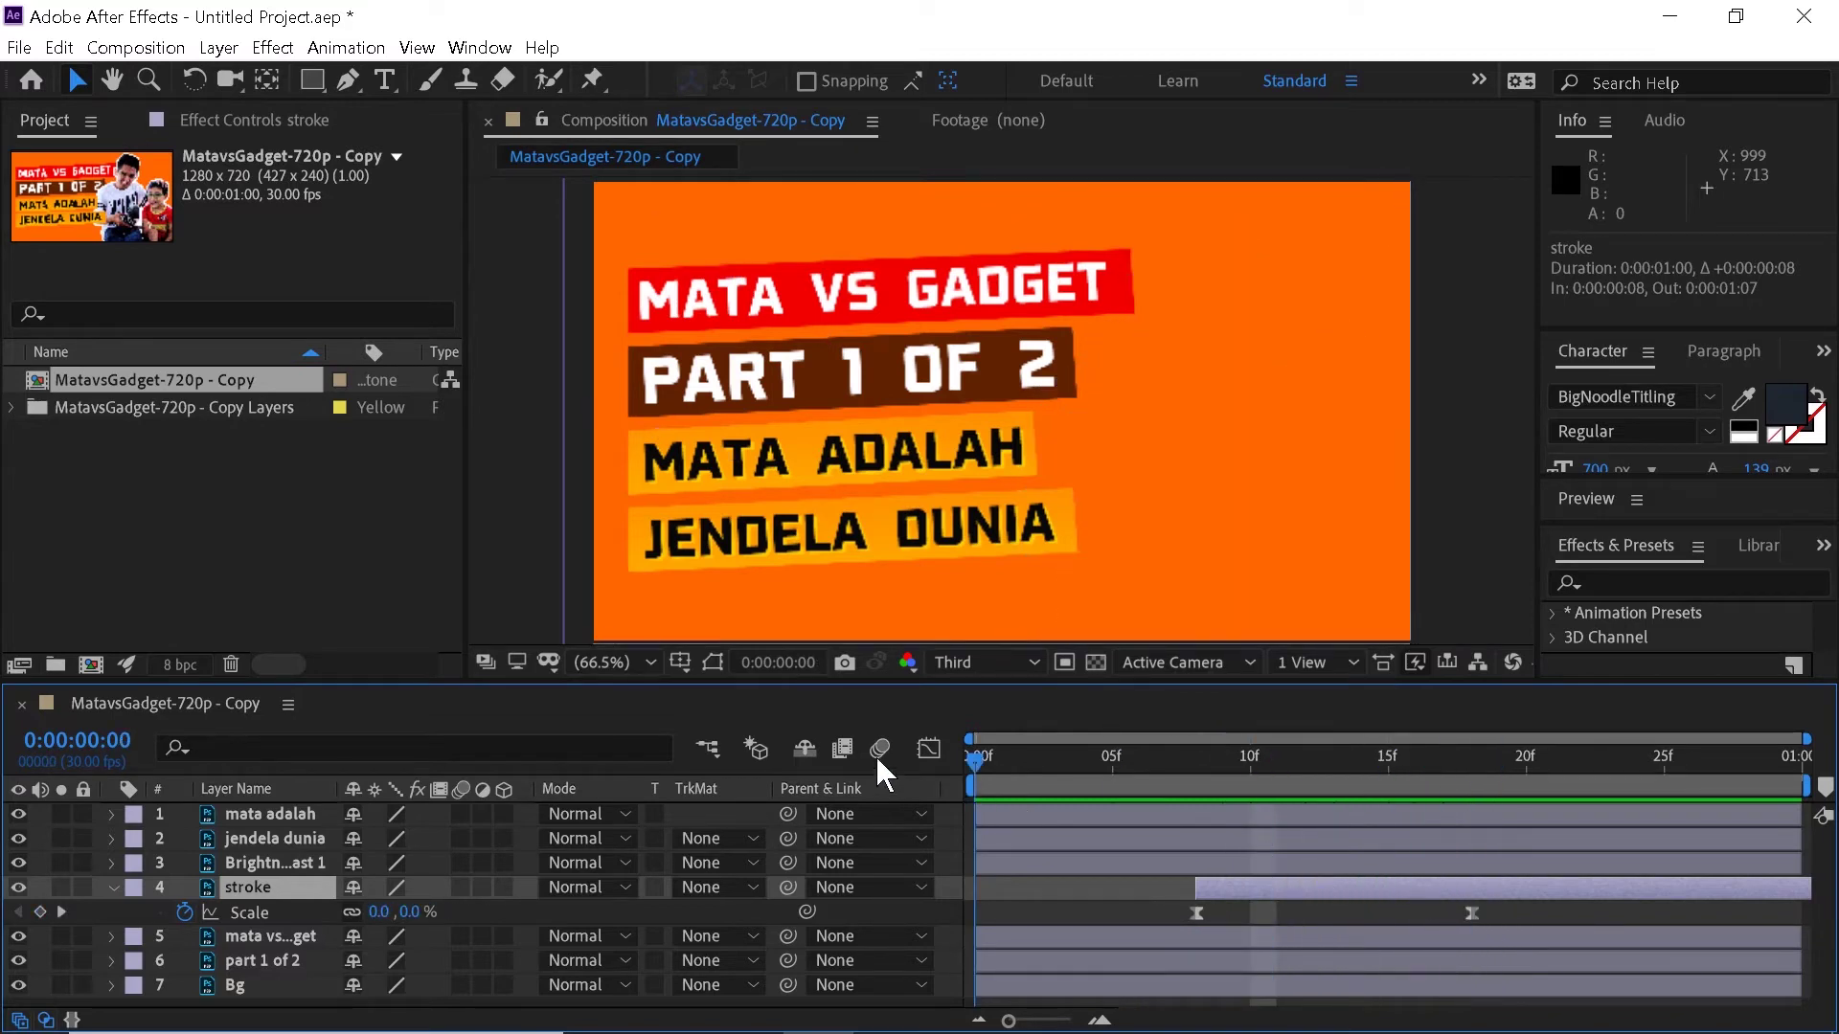
{"action": "key", "text": "space"}
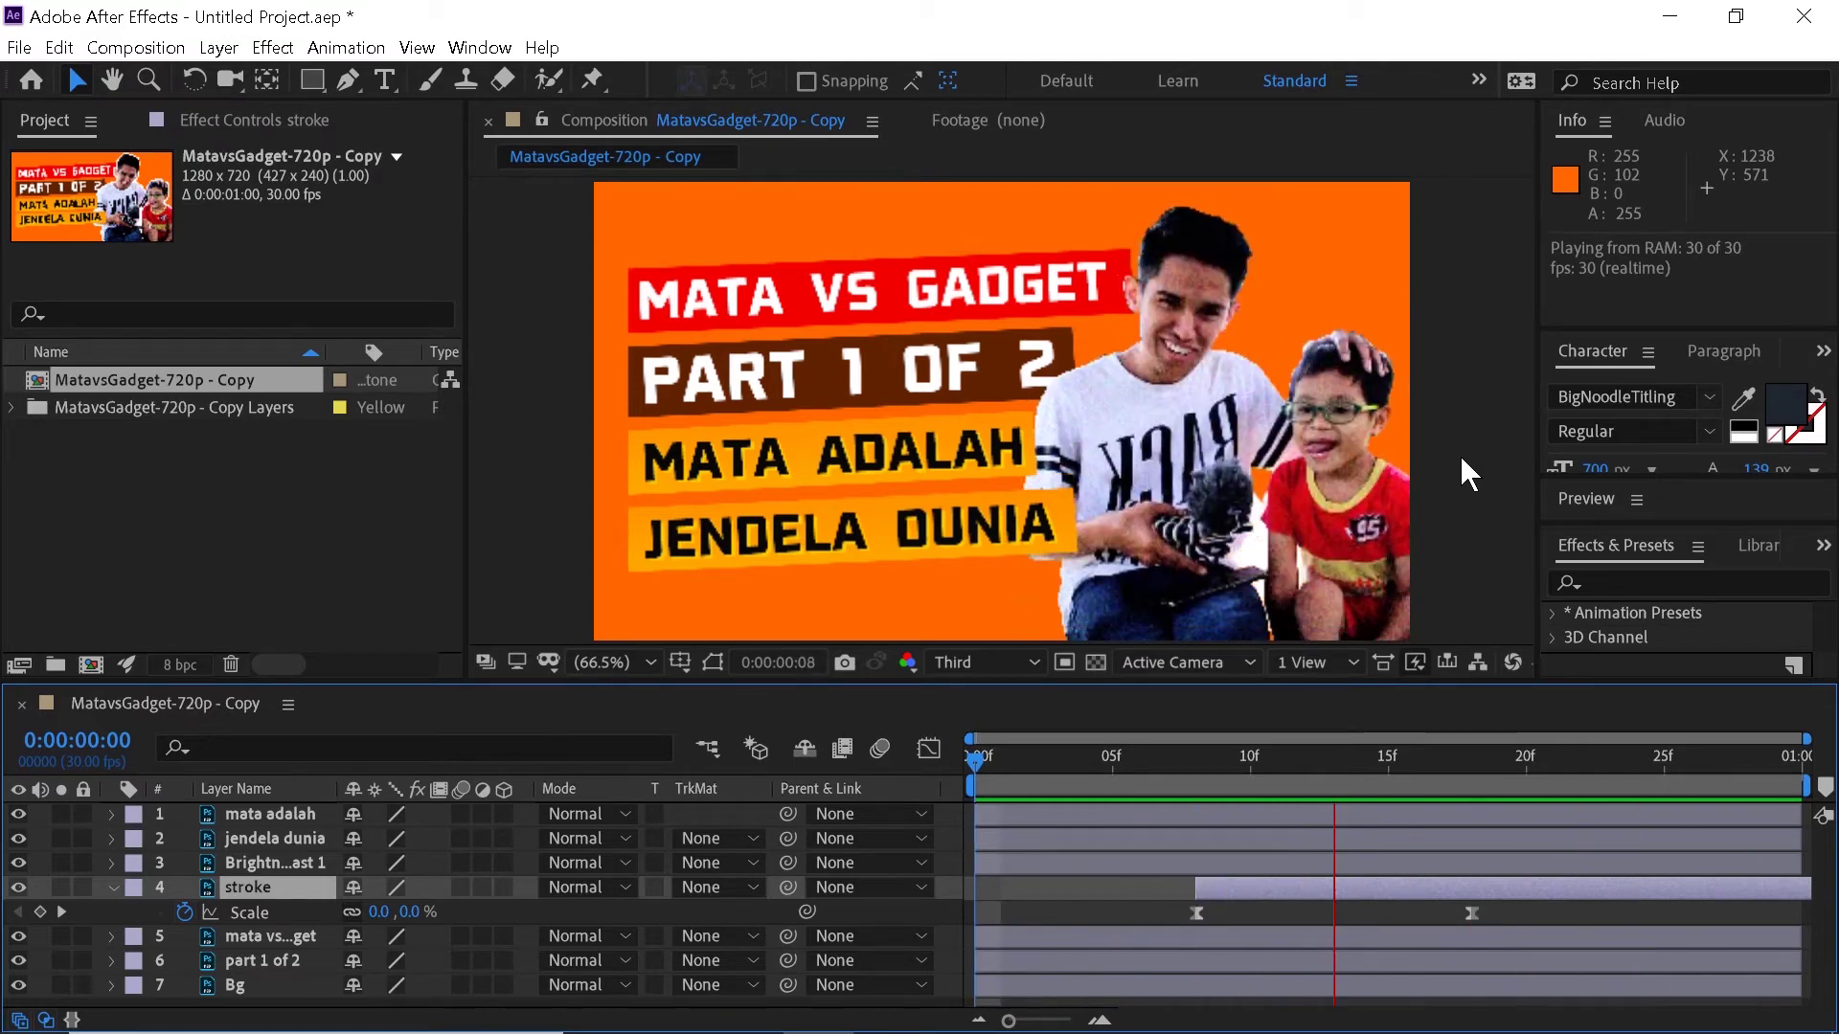
{"action": "key", "text": "u"}
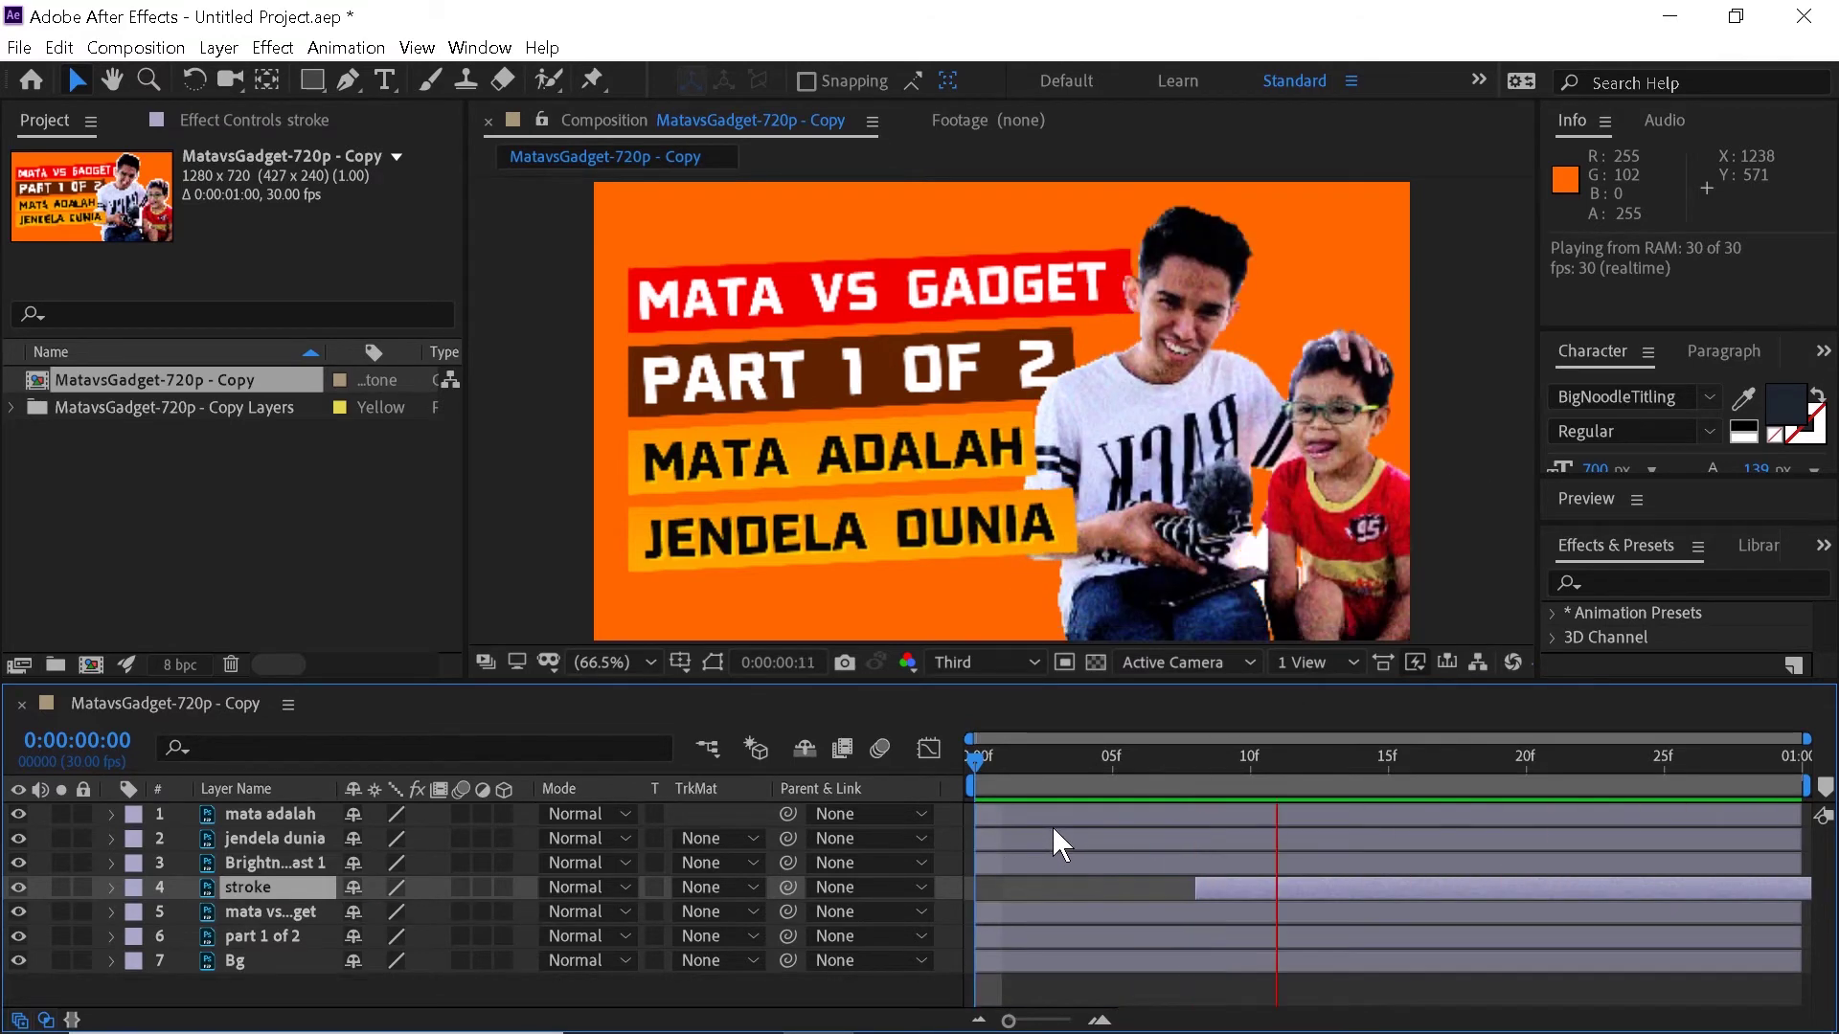
{"action": "key", "text": "space"}
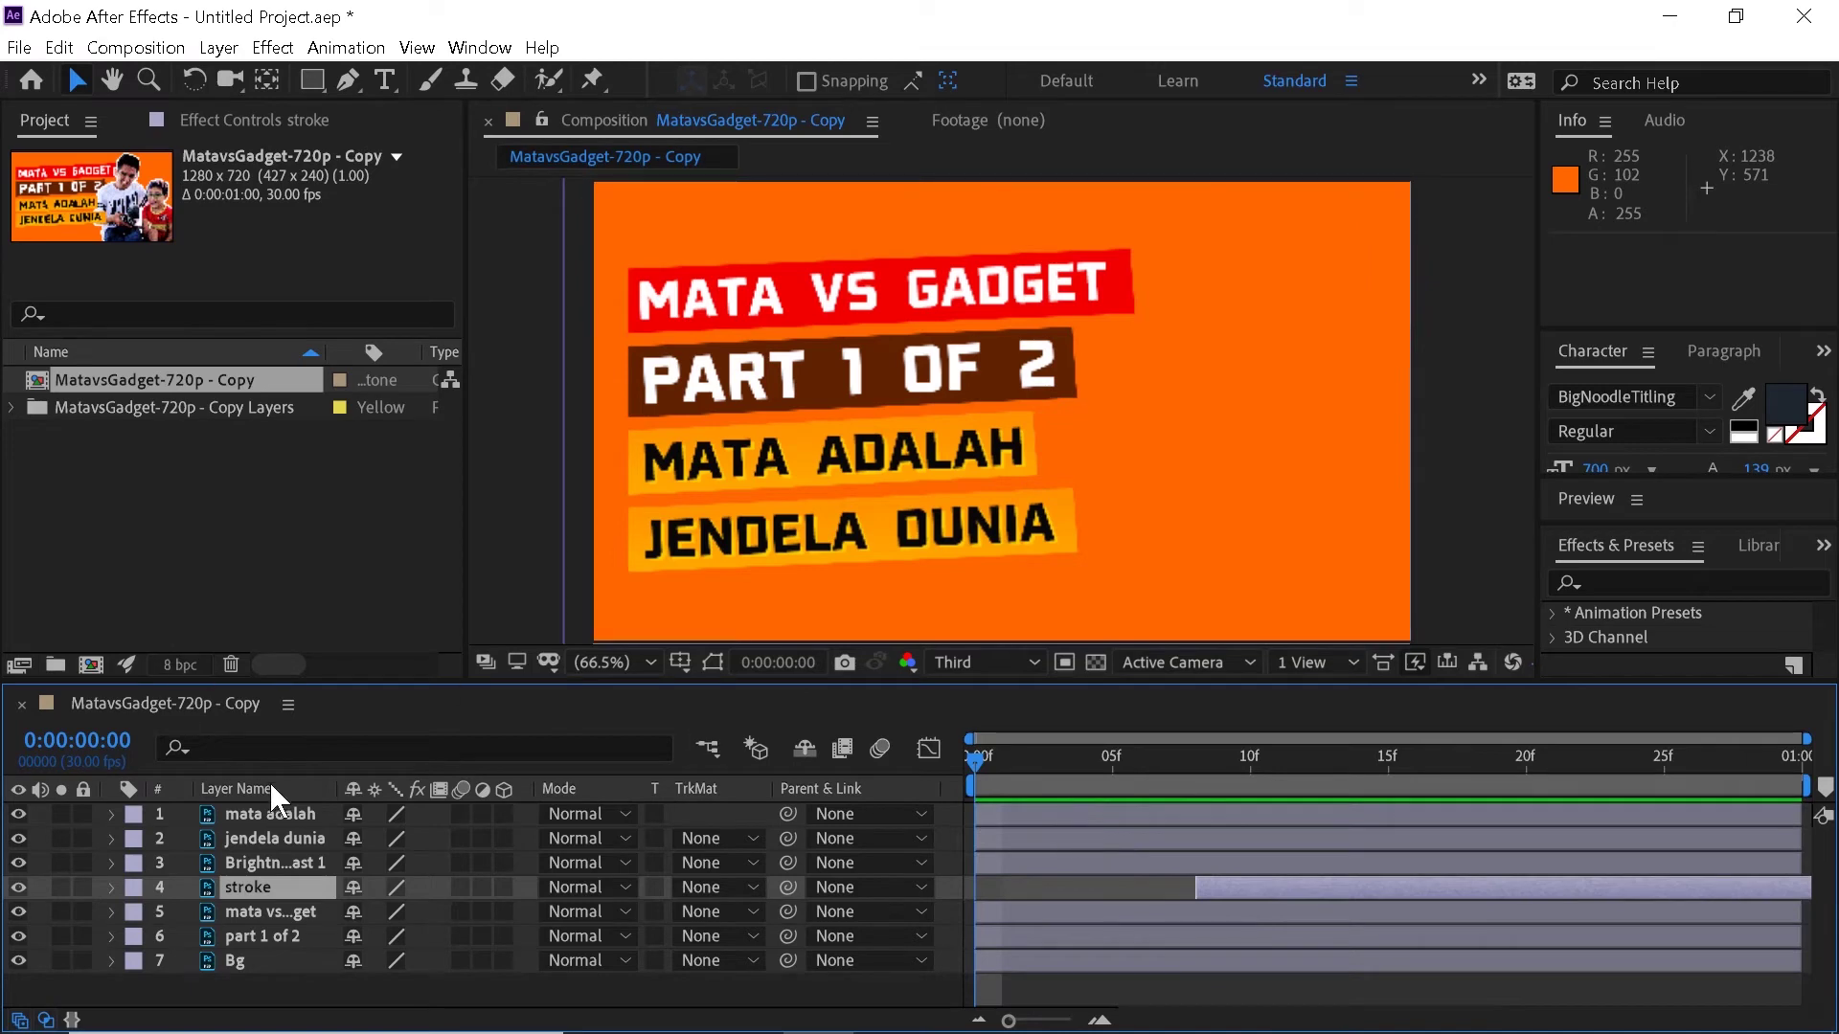
Add Position keyframes at frame 20 to the mata adalah, jendela dunia, mata vs gadget and part 1 of 2 layers.
{"action": "left_click", "coordinate": [261, 813]}
{"action": "left_click", "coordinate": [270, 837], "text": "ctrl"}
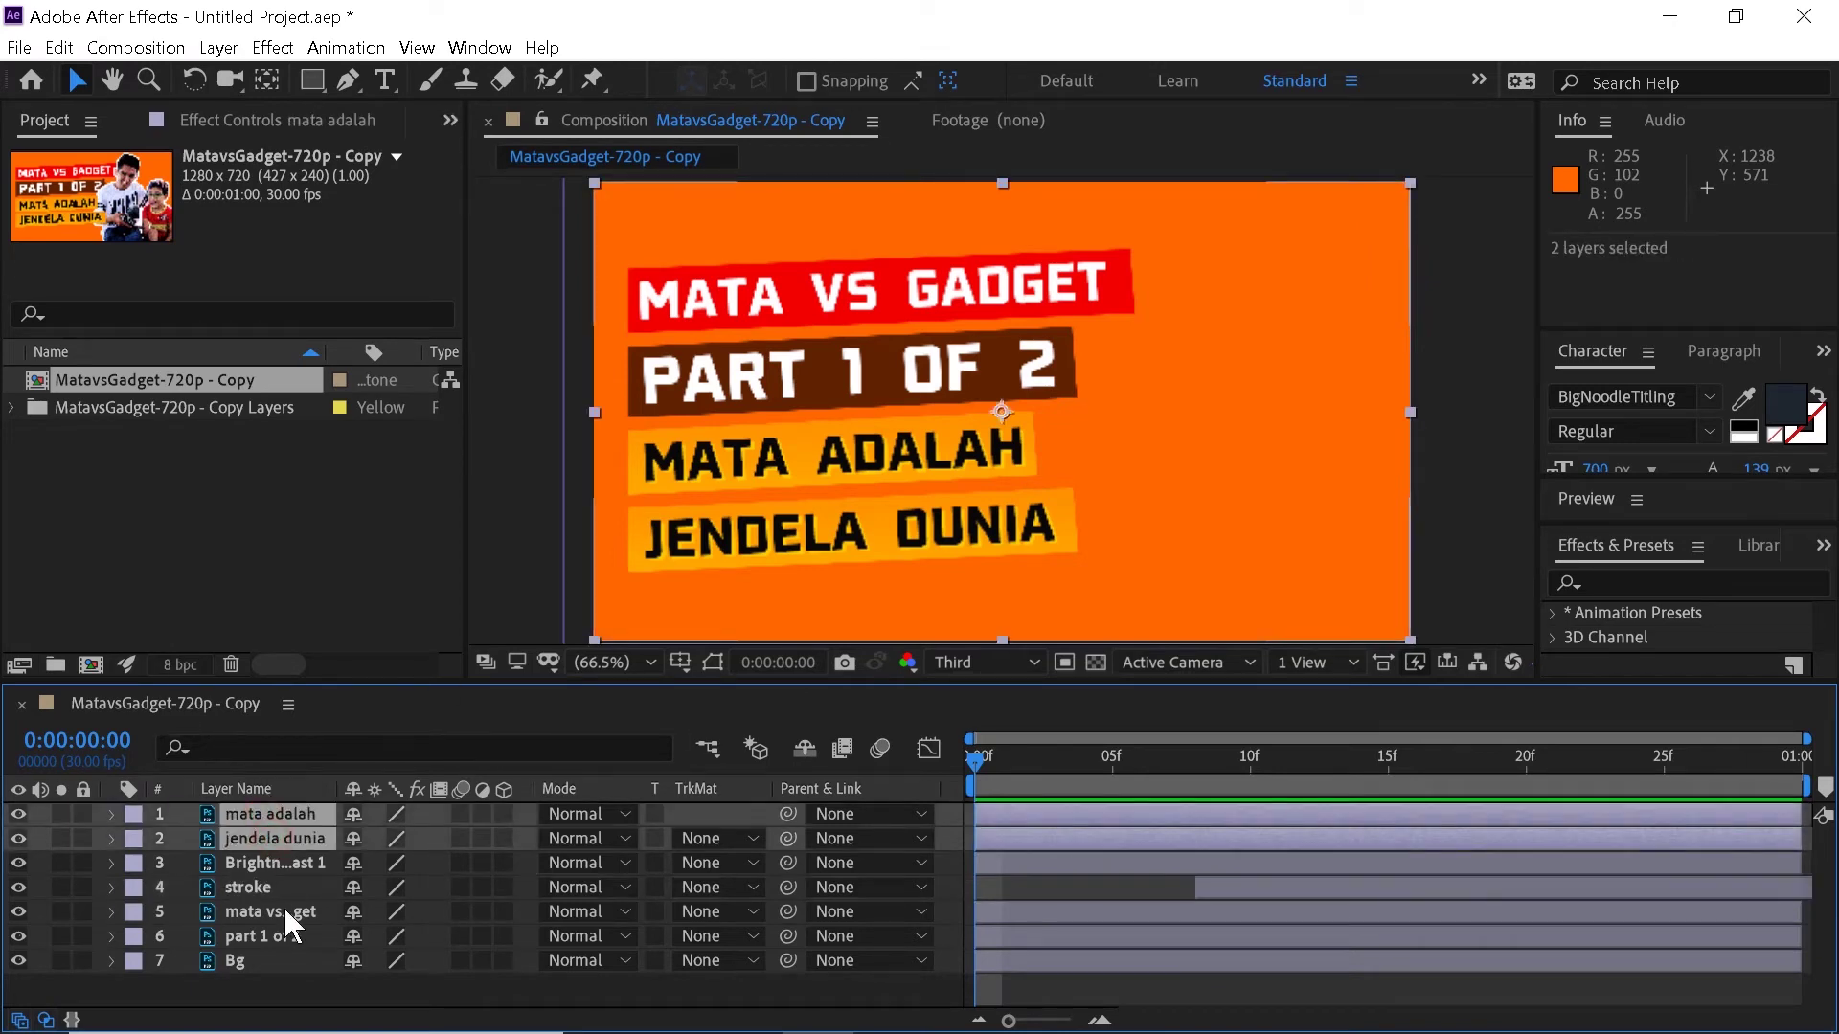
{"action": "left_click", "coordinate": [279, 912], "text": "ctrl"}
{"action": "left_click", "coordinate": [280, 936], "text": "ctrl"}
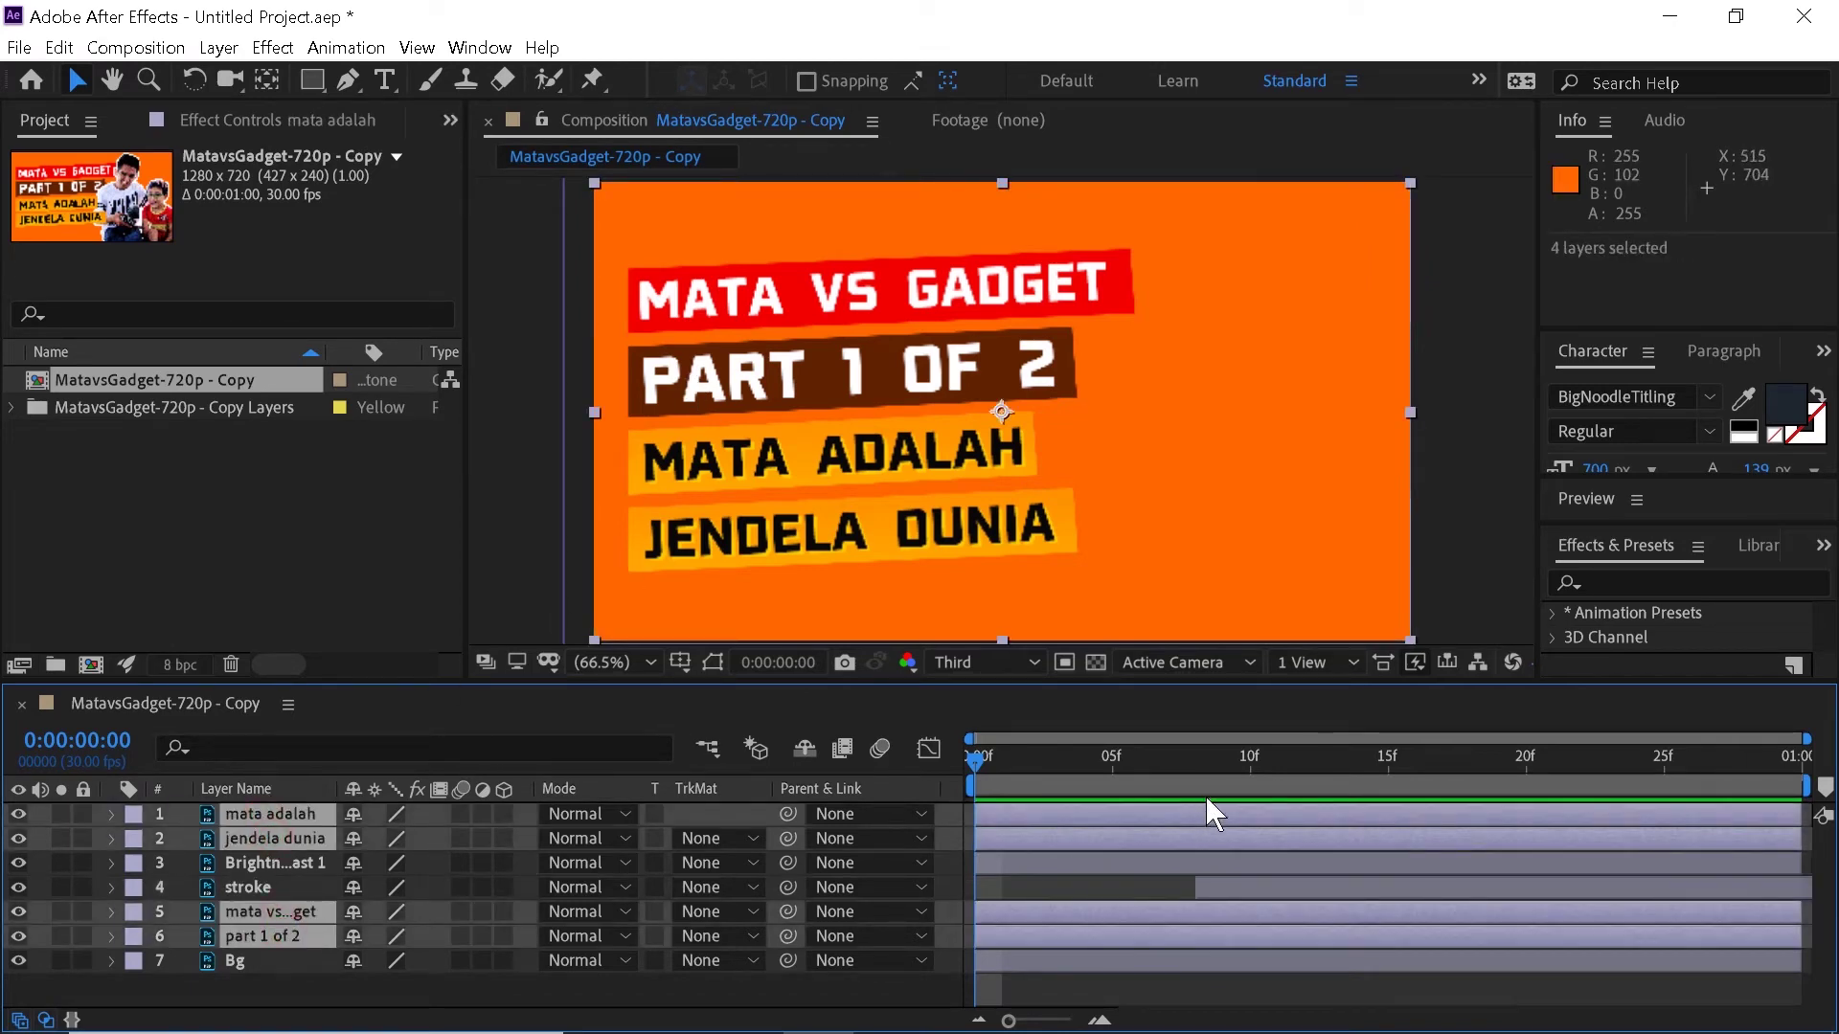
{"action": "left_click_drag", "start_coordinate": [1556, 757], "coordinate": [1528, 762]}
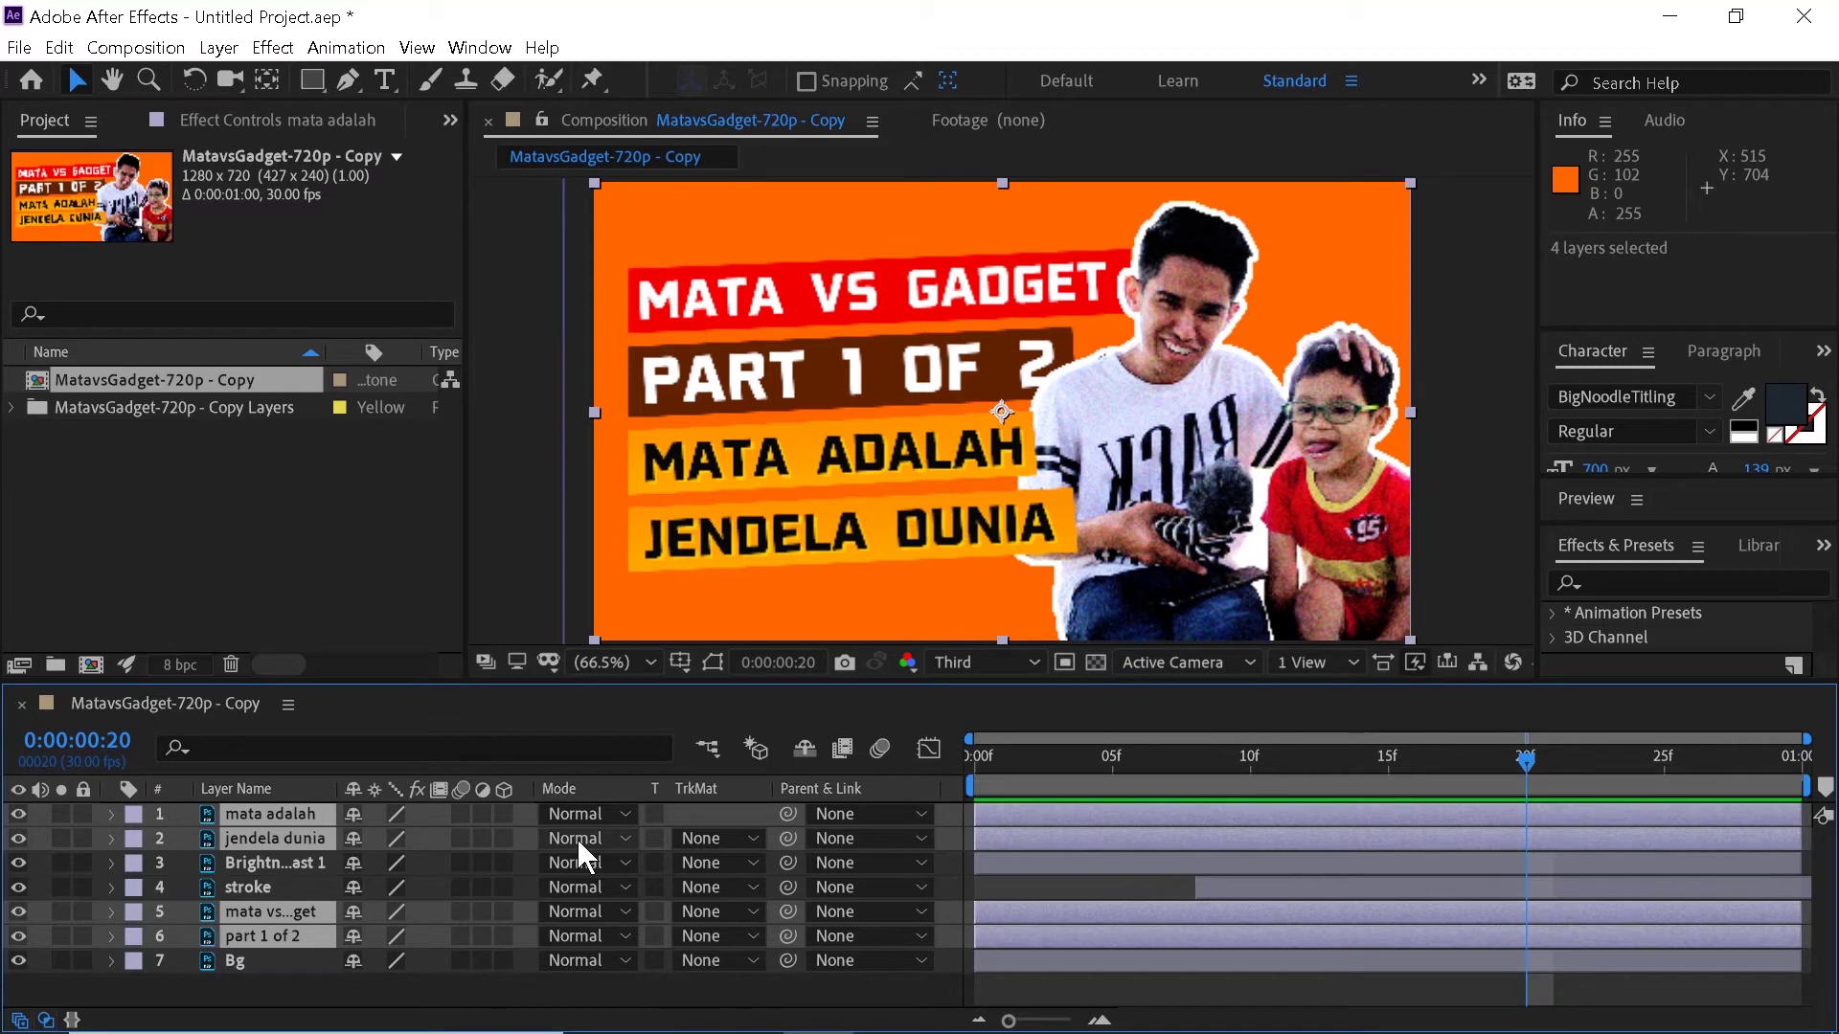
{"action": "key", "text": "p"}
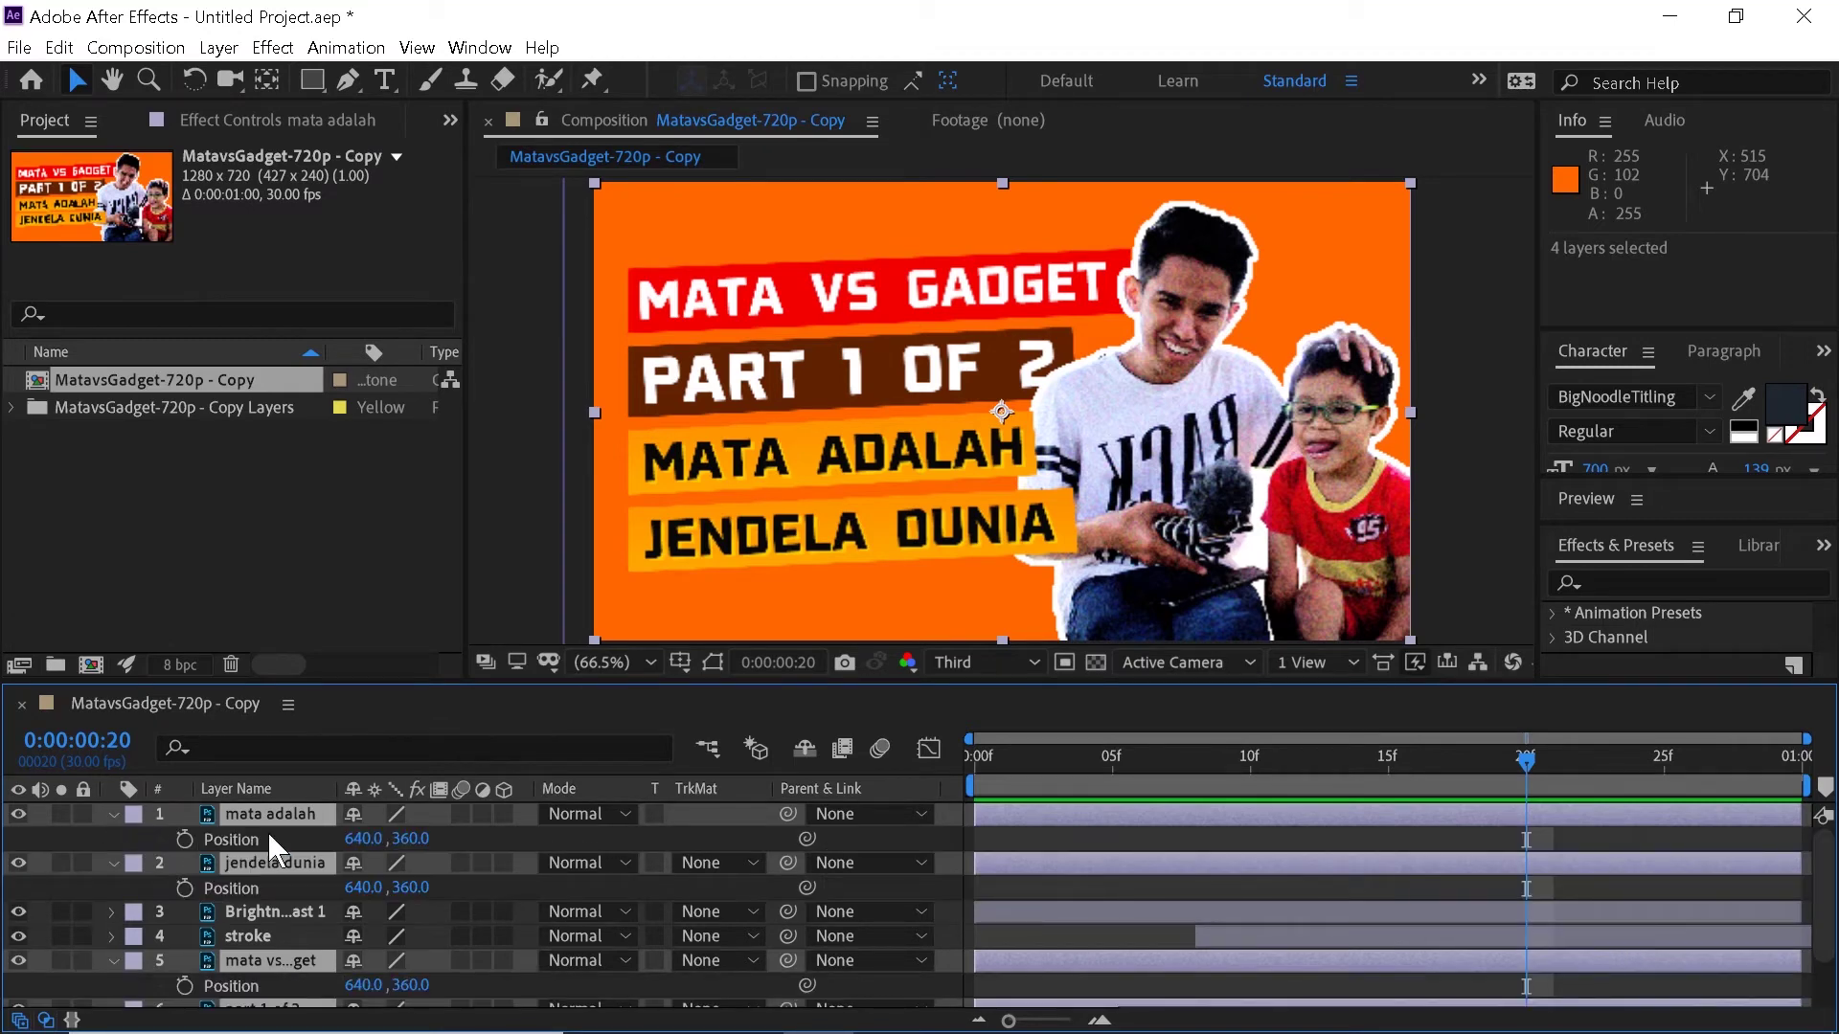
{"action": "left_click", "coordinate": [188, 841]}
At frame 10, move the four text layers off the left of the frame to X Position -309 and preview their entrance.
{"action": "mouse_move", "coordinate": [1285, 761]}
{"action": "left_mouse_down"}
{"action": "mouse_move", "coordinate": [1207, 764]}
{"action": "mouse_move", "coordinate": [1252, 774]}
{"action": "left_mouse_up"}
{"action": "left_click_drag", "start_coordinate": [369, 840], "coordinate": [235, 813]}
{"action": "left_click_drag", "start_coordinate": [359, 843], "coordinate": [35, 791]}
{"action": "left_click_drag", "start_coordinate": [360, 849], "coordinate": [10, 741]}
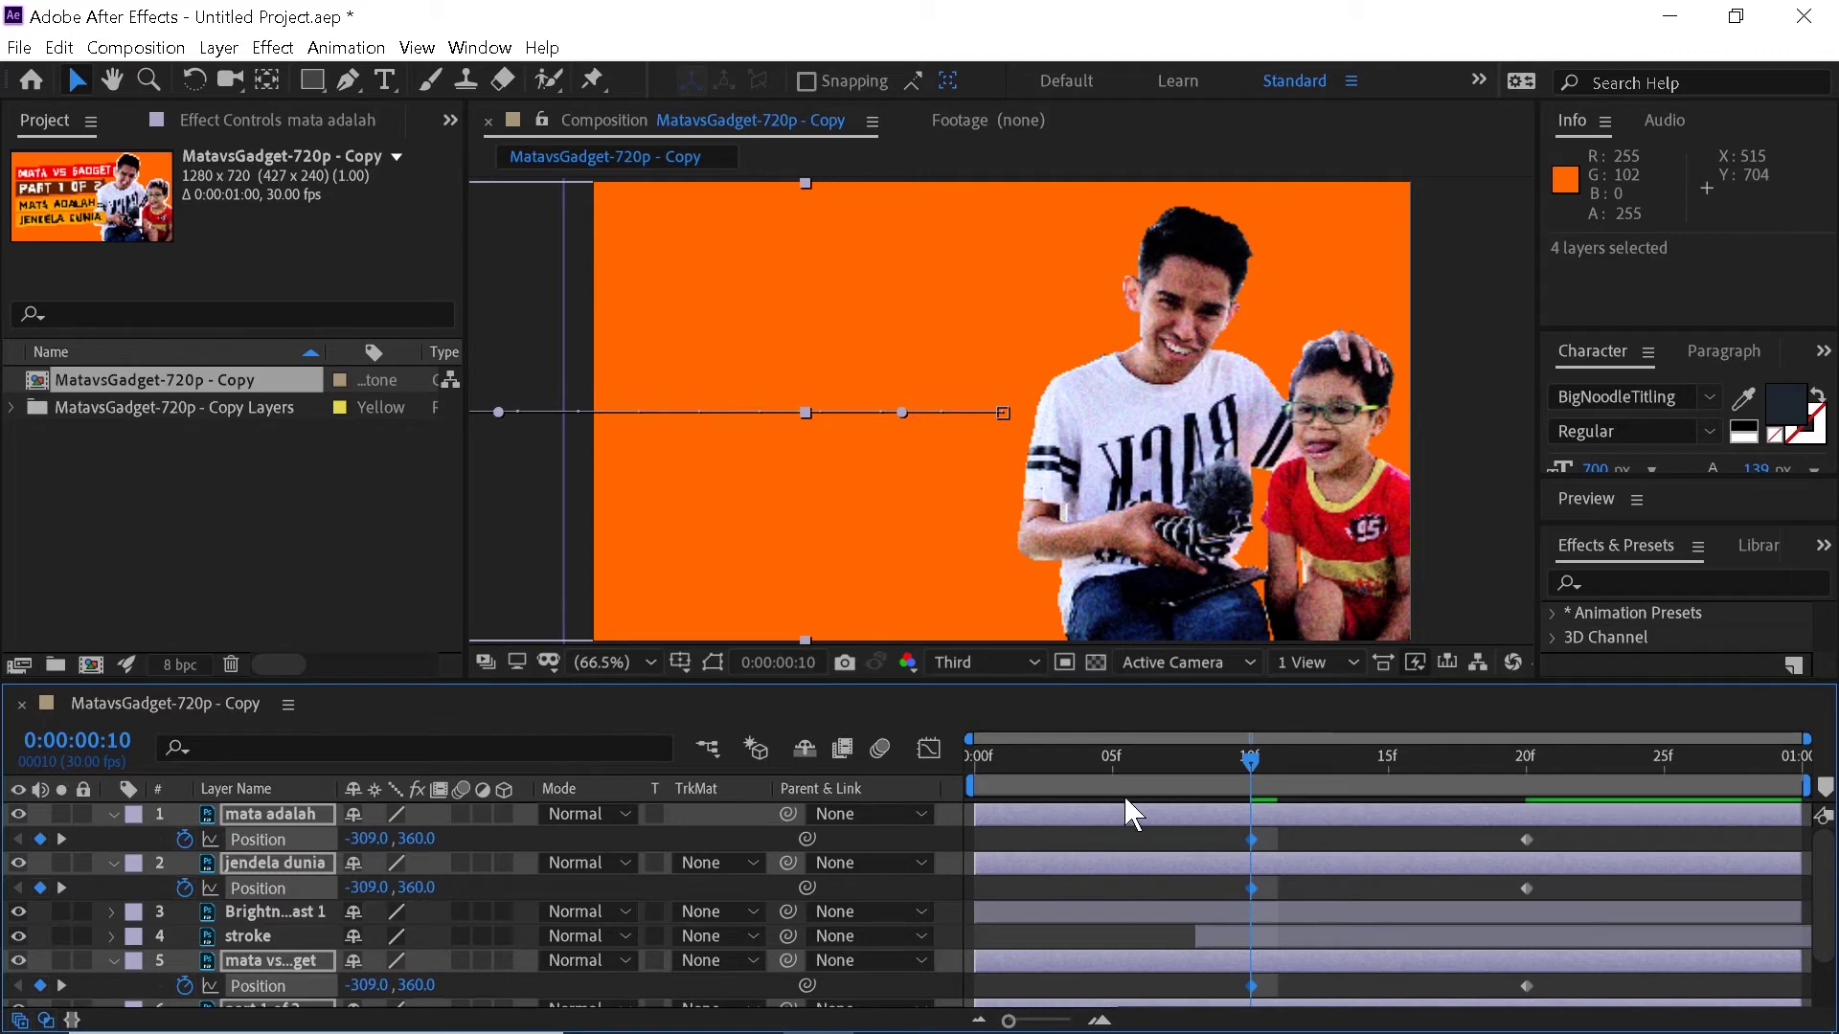
{"action": "left_click_drag", "start_coordinate": [1060, 757], "coordinate": [916, 754]}
{"action": "left_click_drag", "start_coordinate": [1111, 812], "coordinate": [1577, 945]}
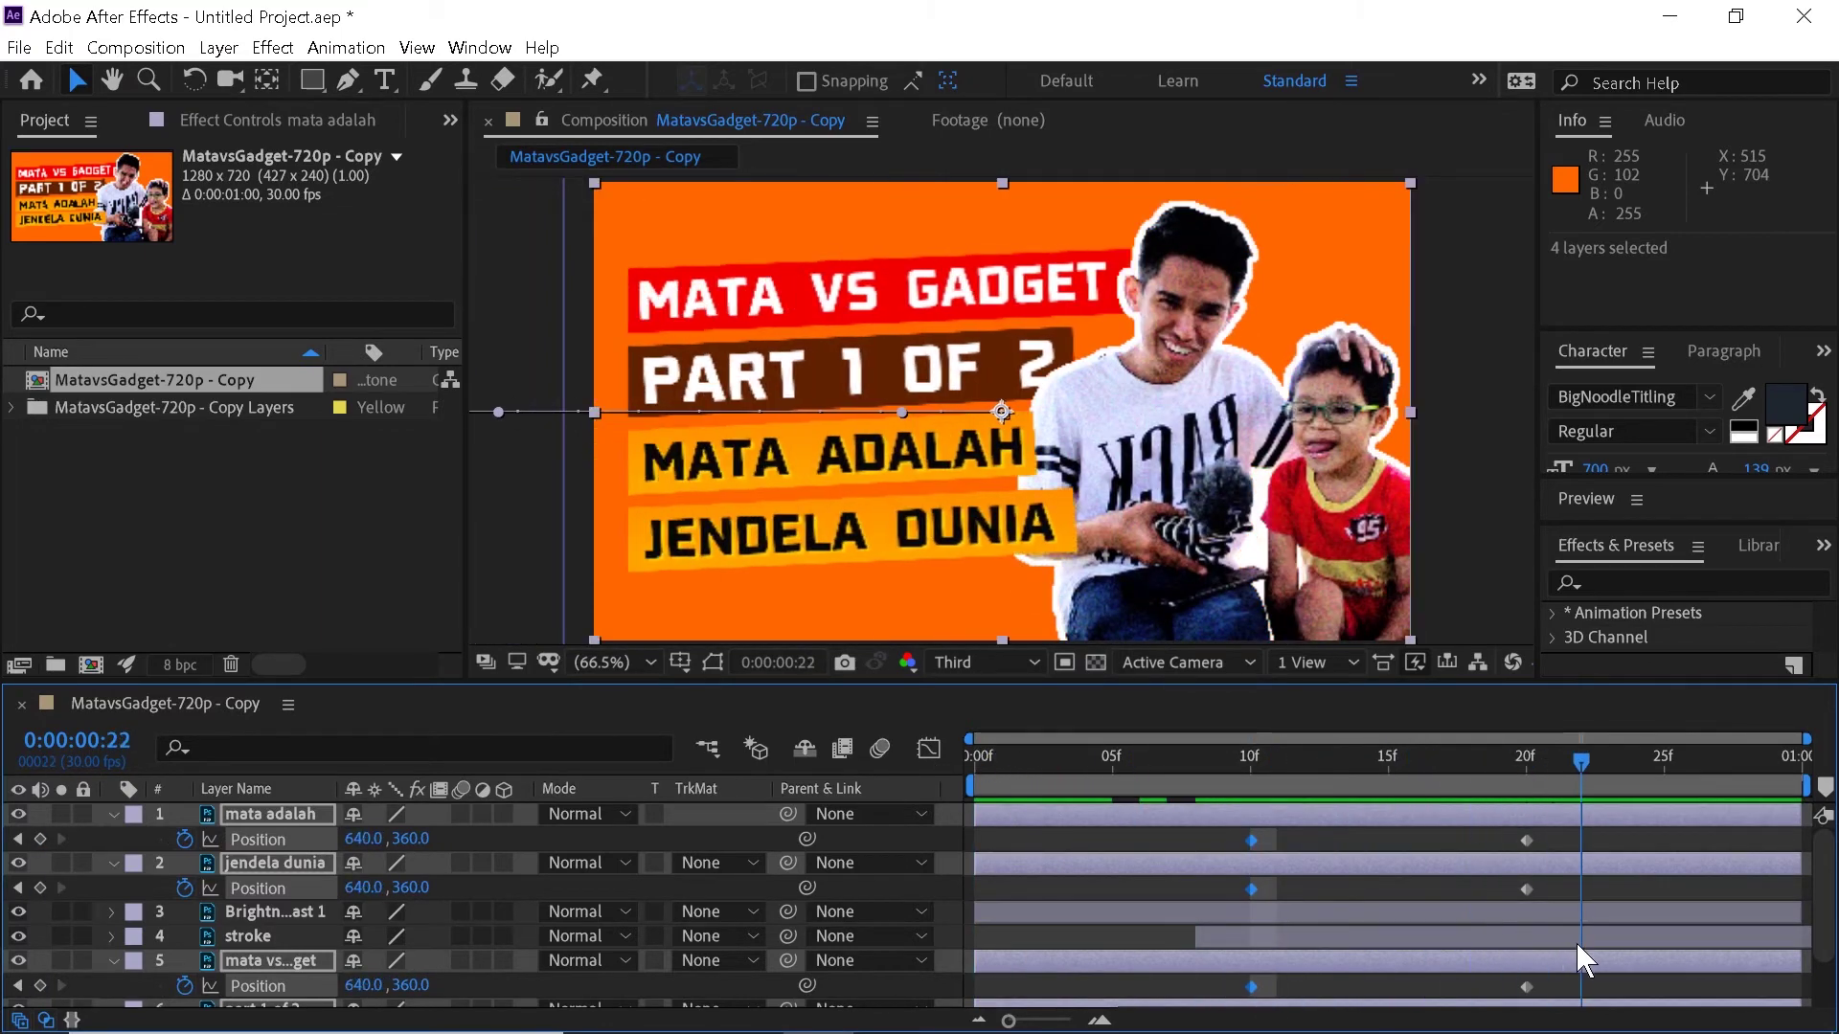
Apply Easy Ease to all the Position keyframes of the mata adalah, jendela dunia, mata vs gadget and part 1 of 2 layers.
{"action": "left_click_drag", "start_coordinate": [1394, 681], "coordinate": [1394, 544]}
{"action": "mouse_move", "coordinate": [1590, 699]}
{"action": "left_mouse_down"}
{"action": "mouse_move", "coordinate": [1243, 877]}
{"action": "mouse_move", "coordinate": [1244, 895]}
{"action": "left_mouse_up"}
{"action": "right_click", "coordinate": [1249, 897]}
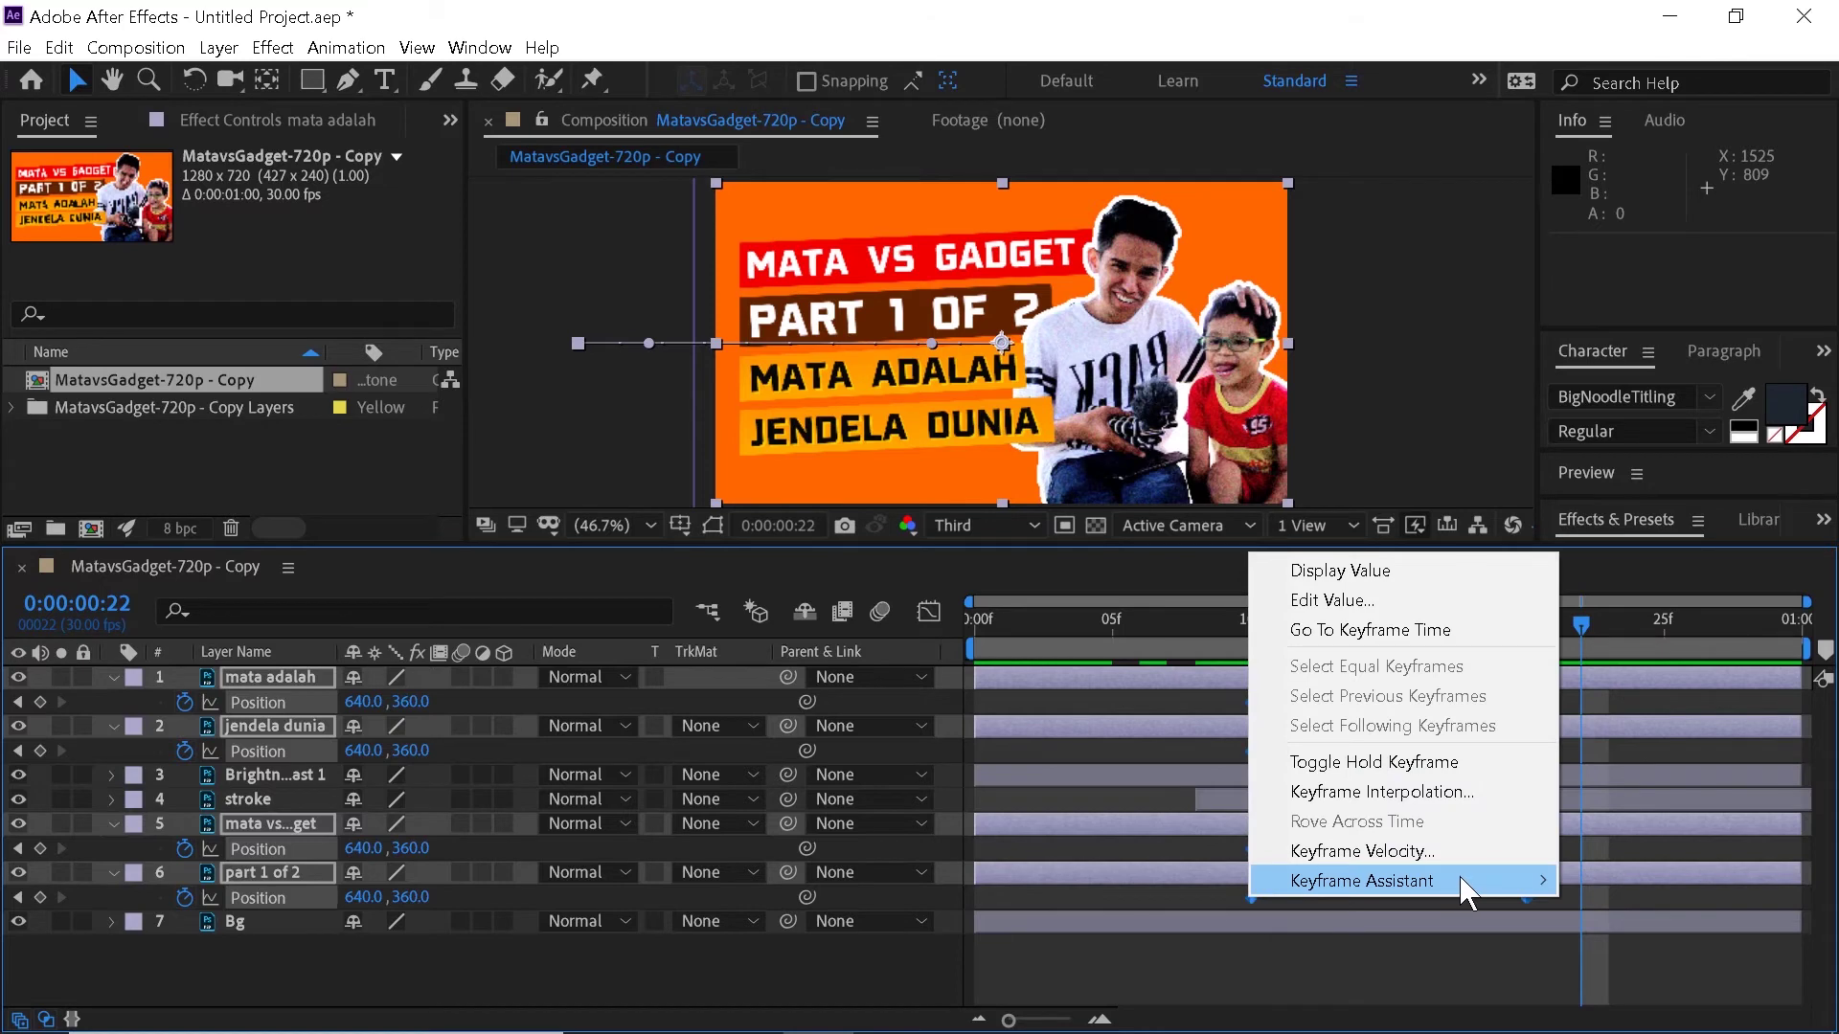
{"action": "mouse_move", "coordinate": [1464, 883]}
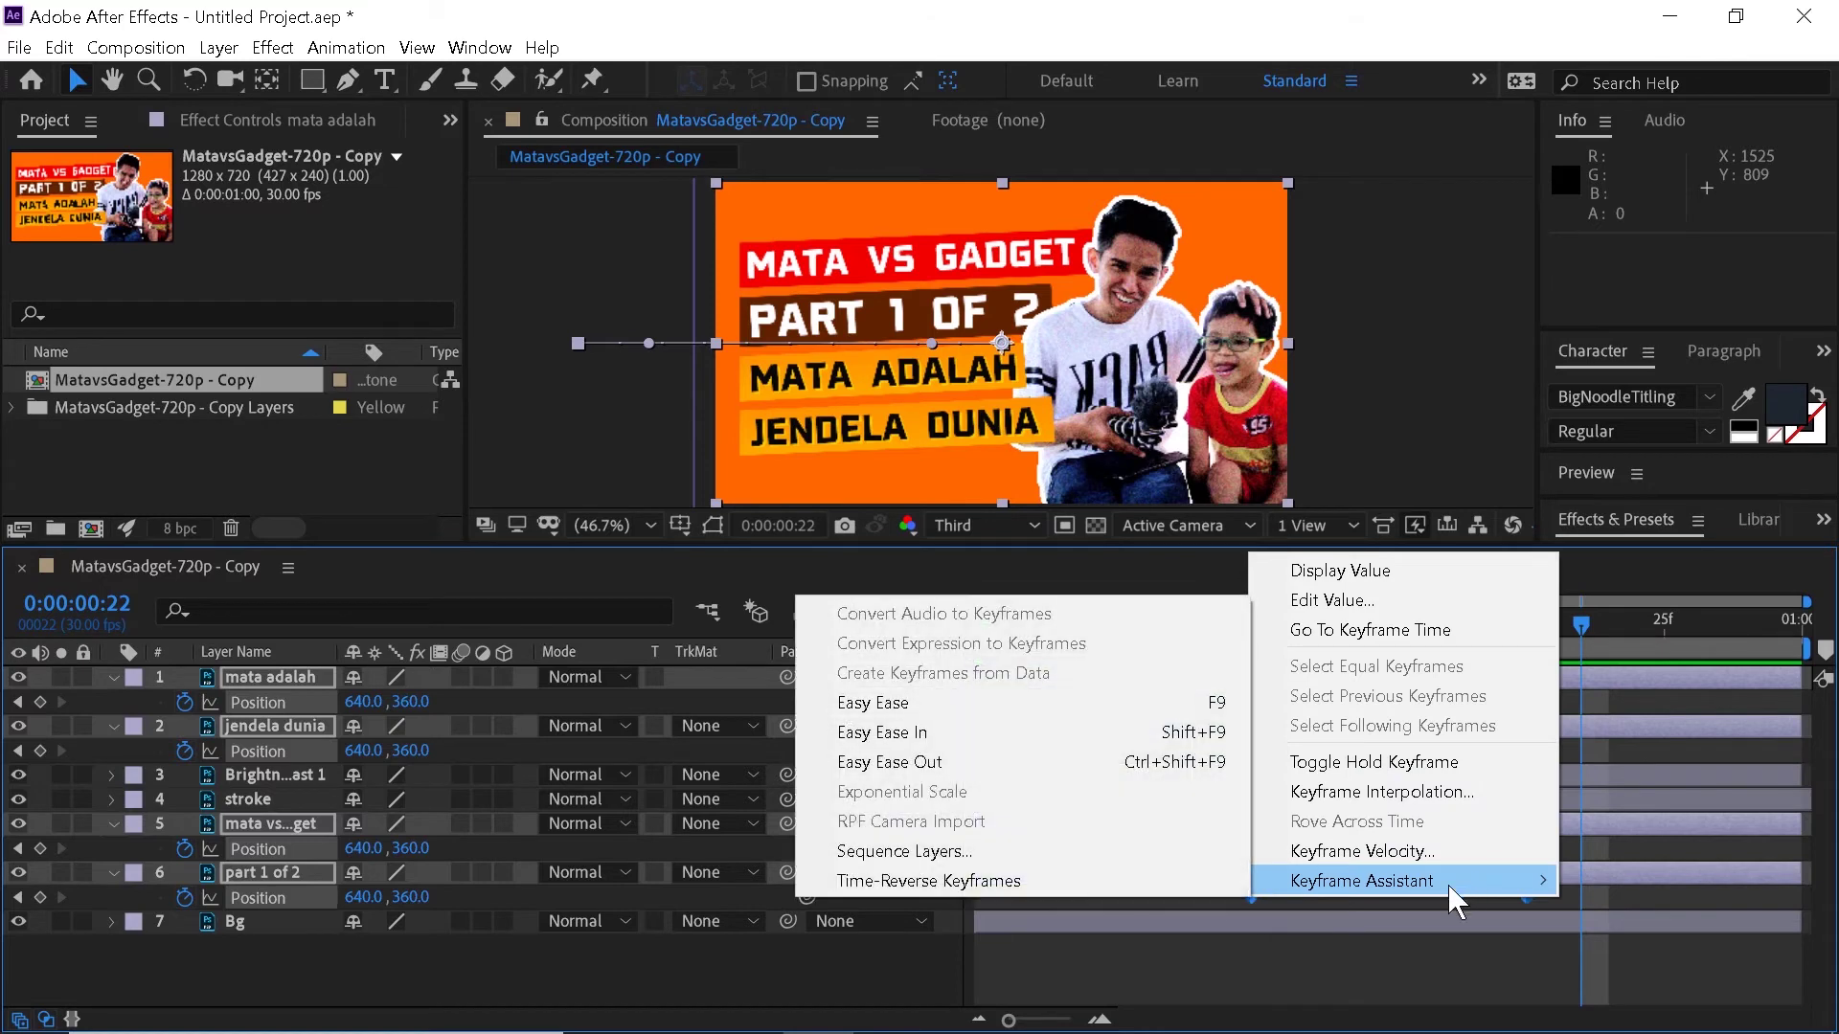
{"action": "left_click", "coordinate": [953, 723]}
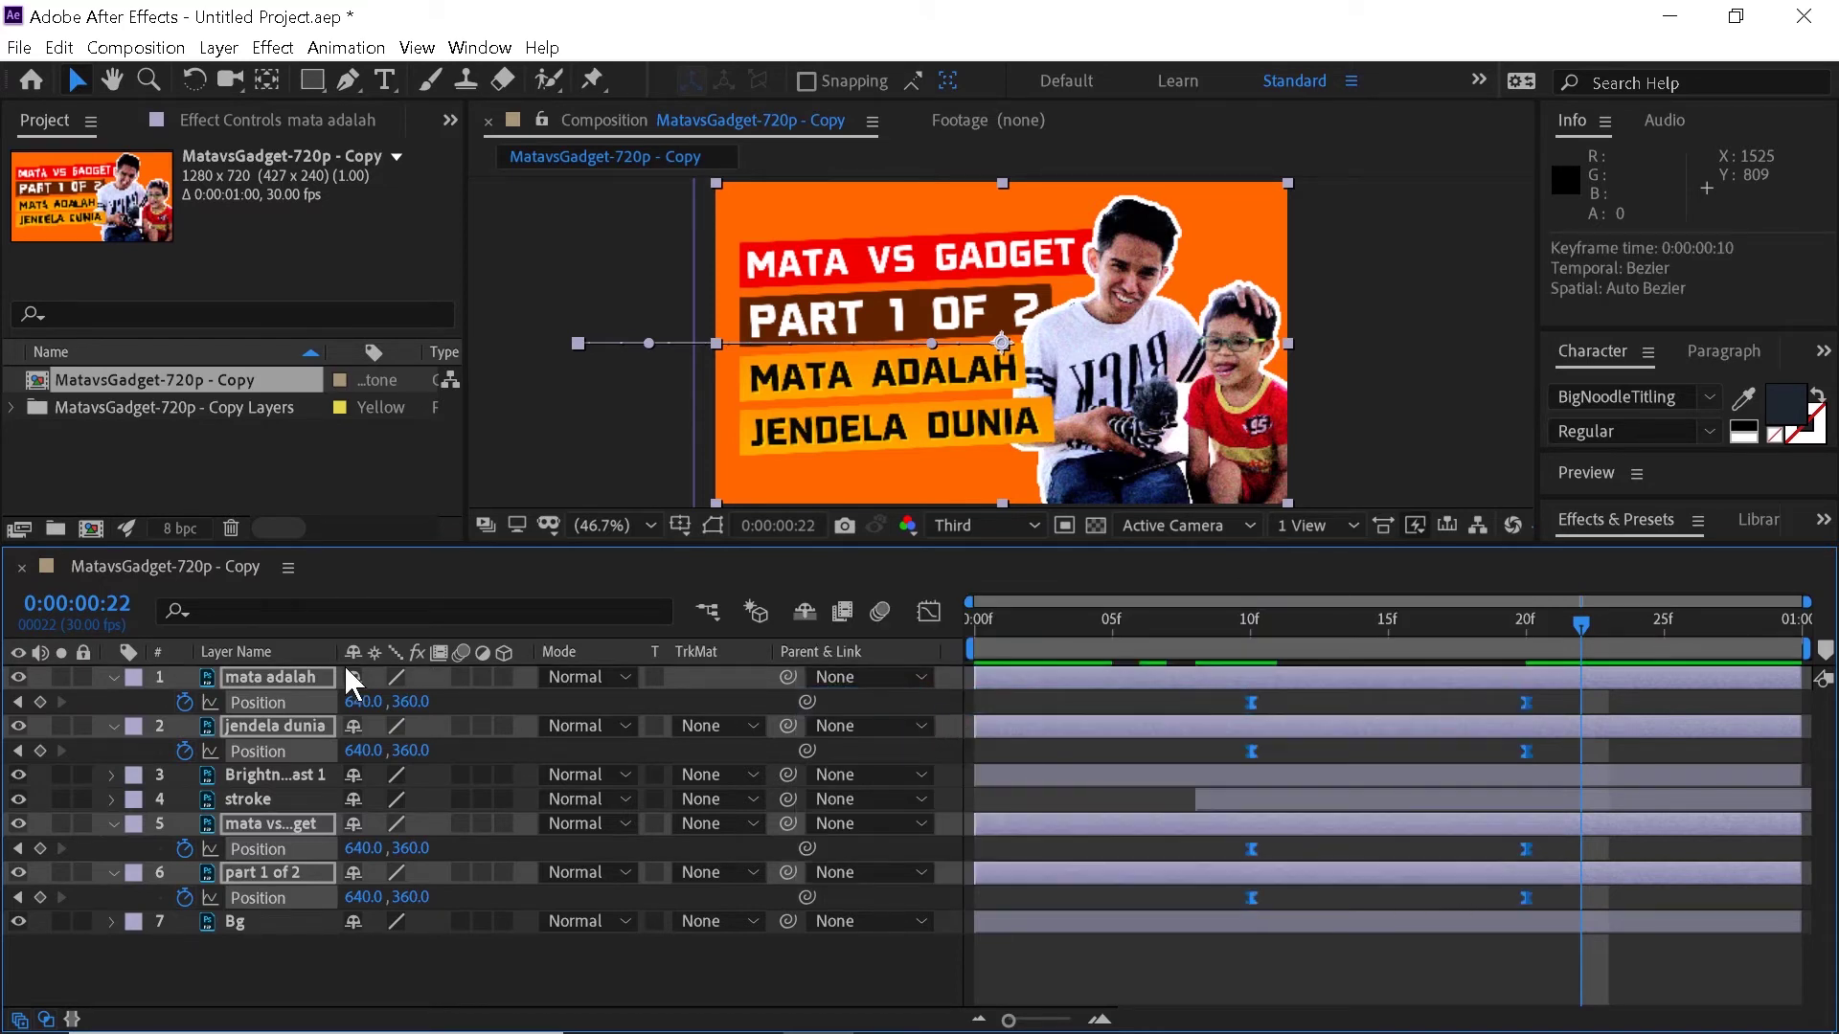
Collapse the text layers' properties and play back the eased text entrance from frame 0.
{"action": "left_click", "coordinate": [115, 676]}
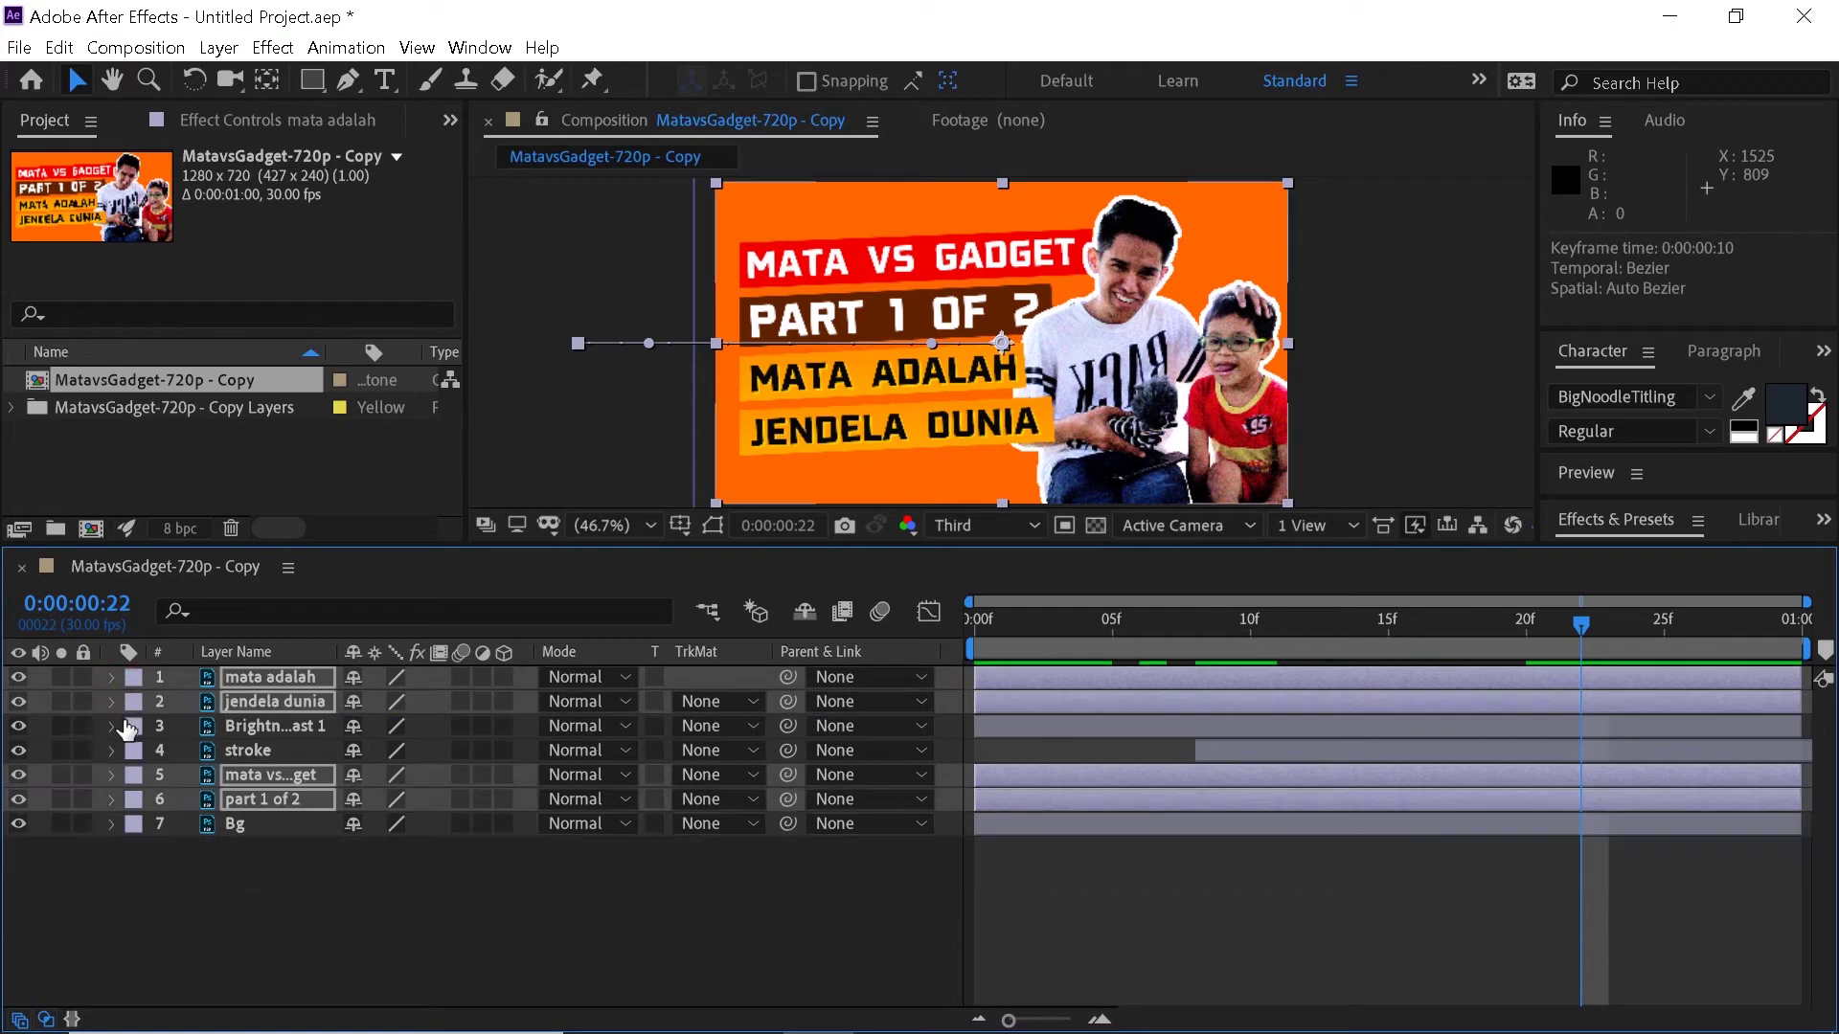
{"action": "left_click", "coordinate": [1296, 944]}
{"action": "left_click_drag", "start_coordinate": [1205, 545], "coordinate": [1220, 674]}
{"action": "key", "text": "Home"}
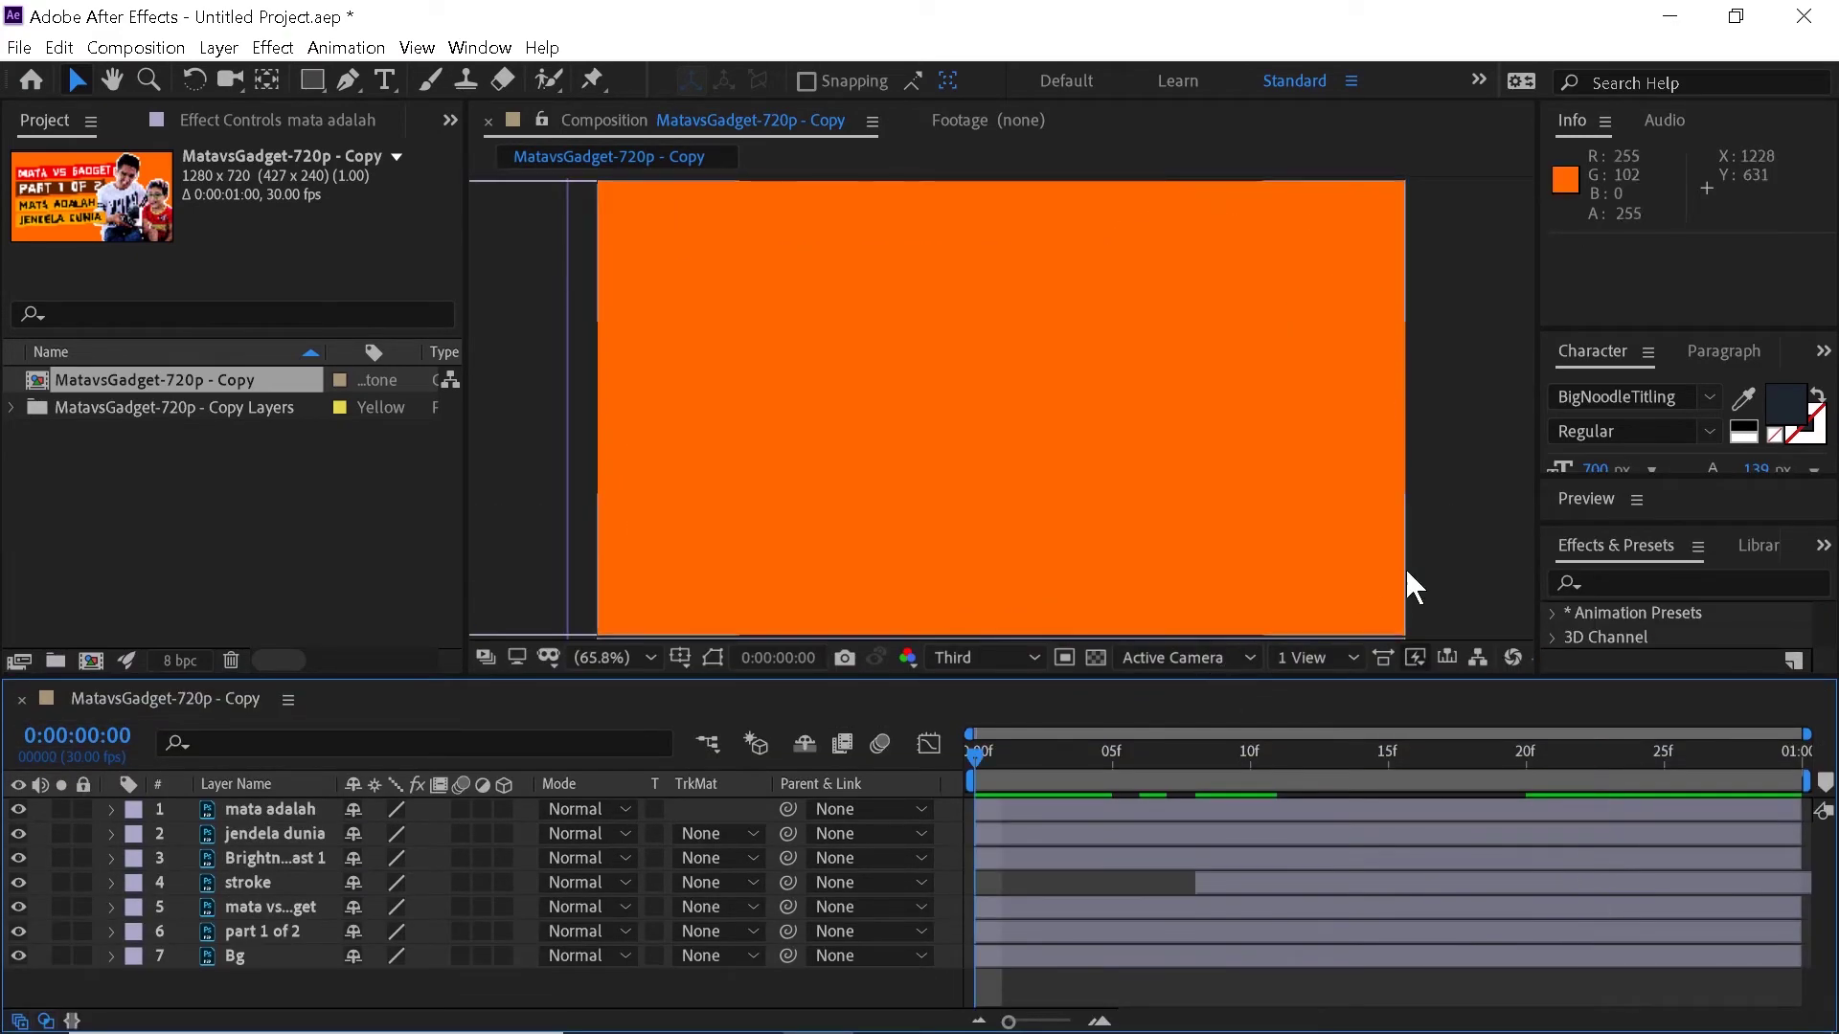
{"action": "key", "text": "space"}
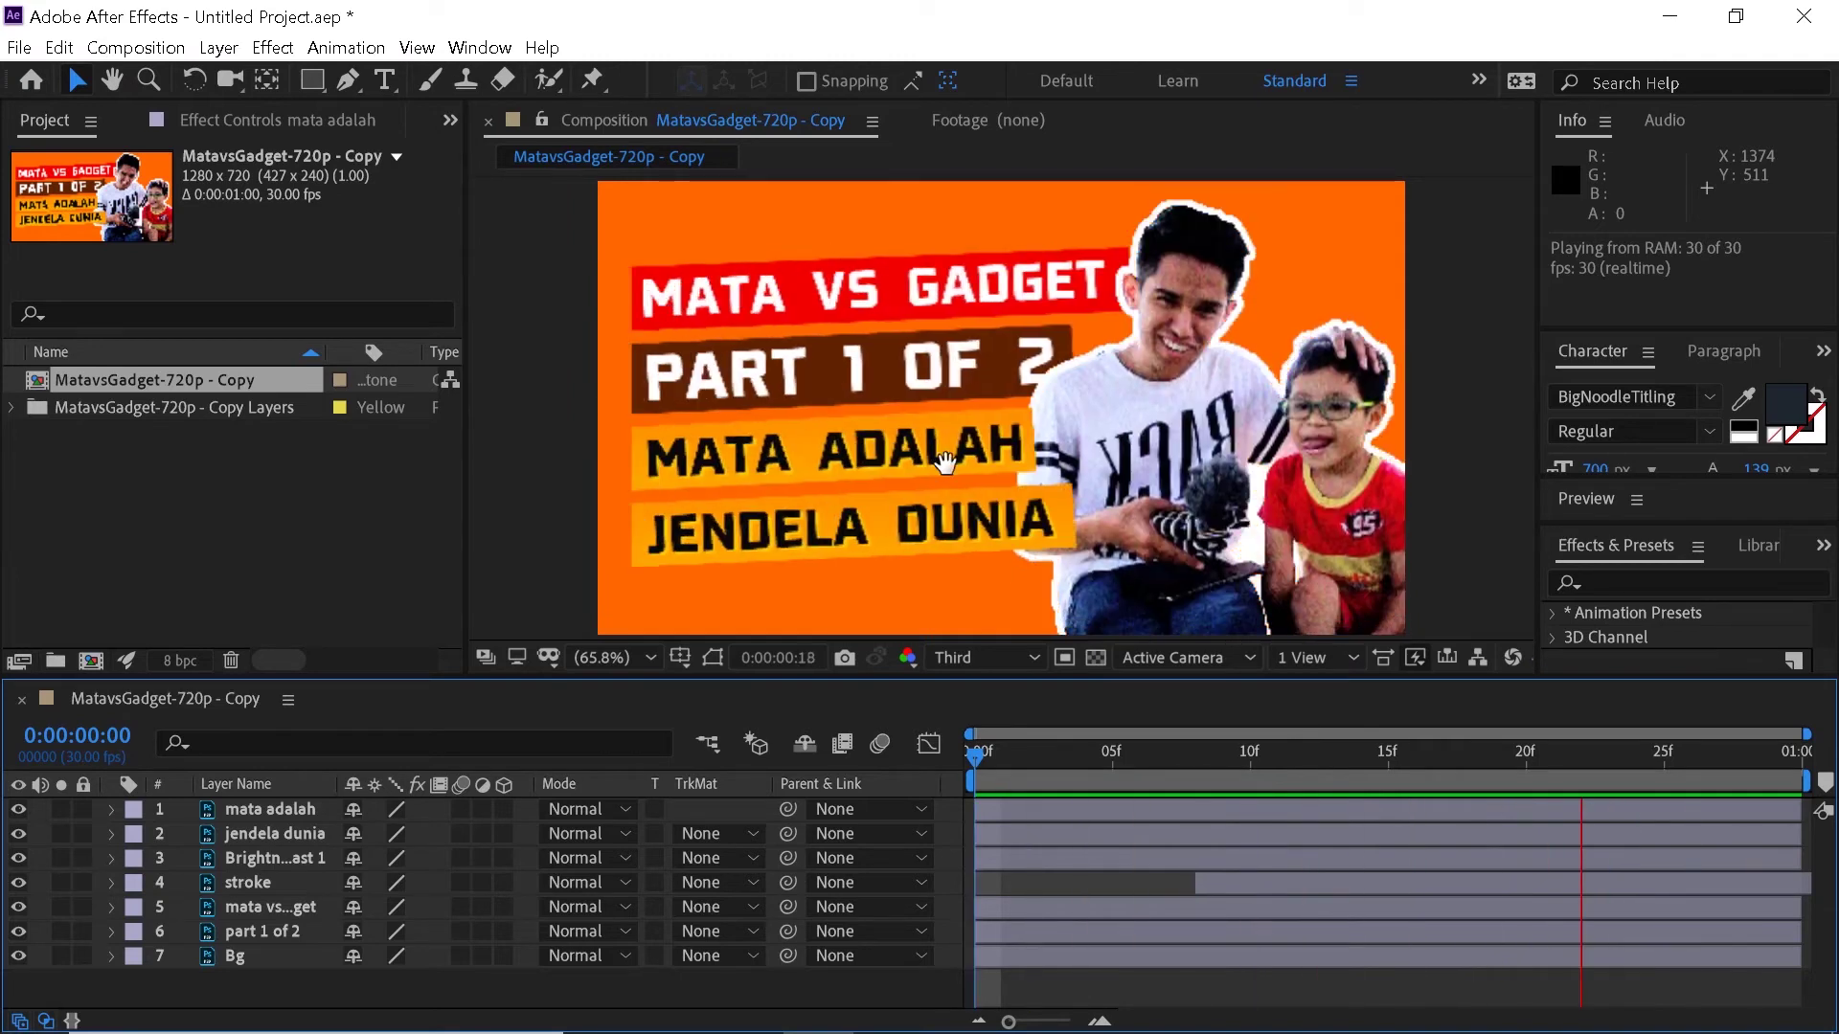
{"action": "key", "text": "space"}
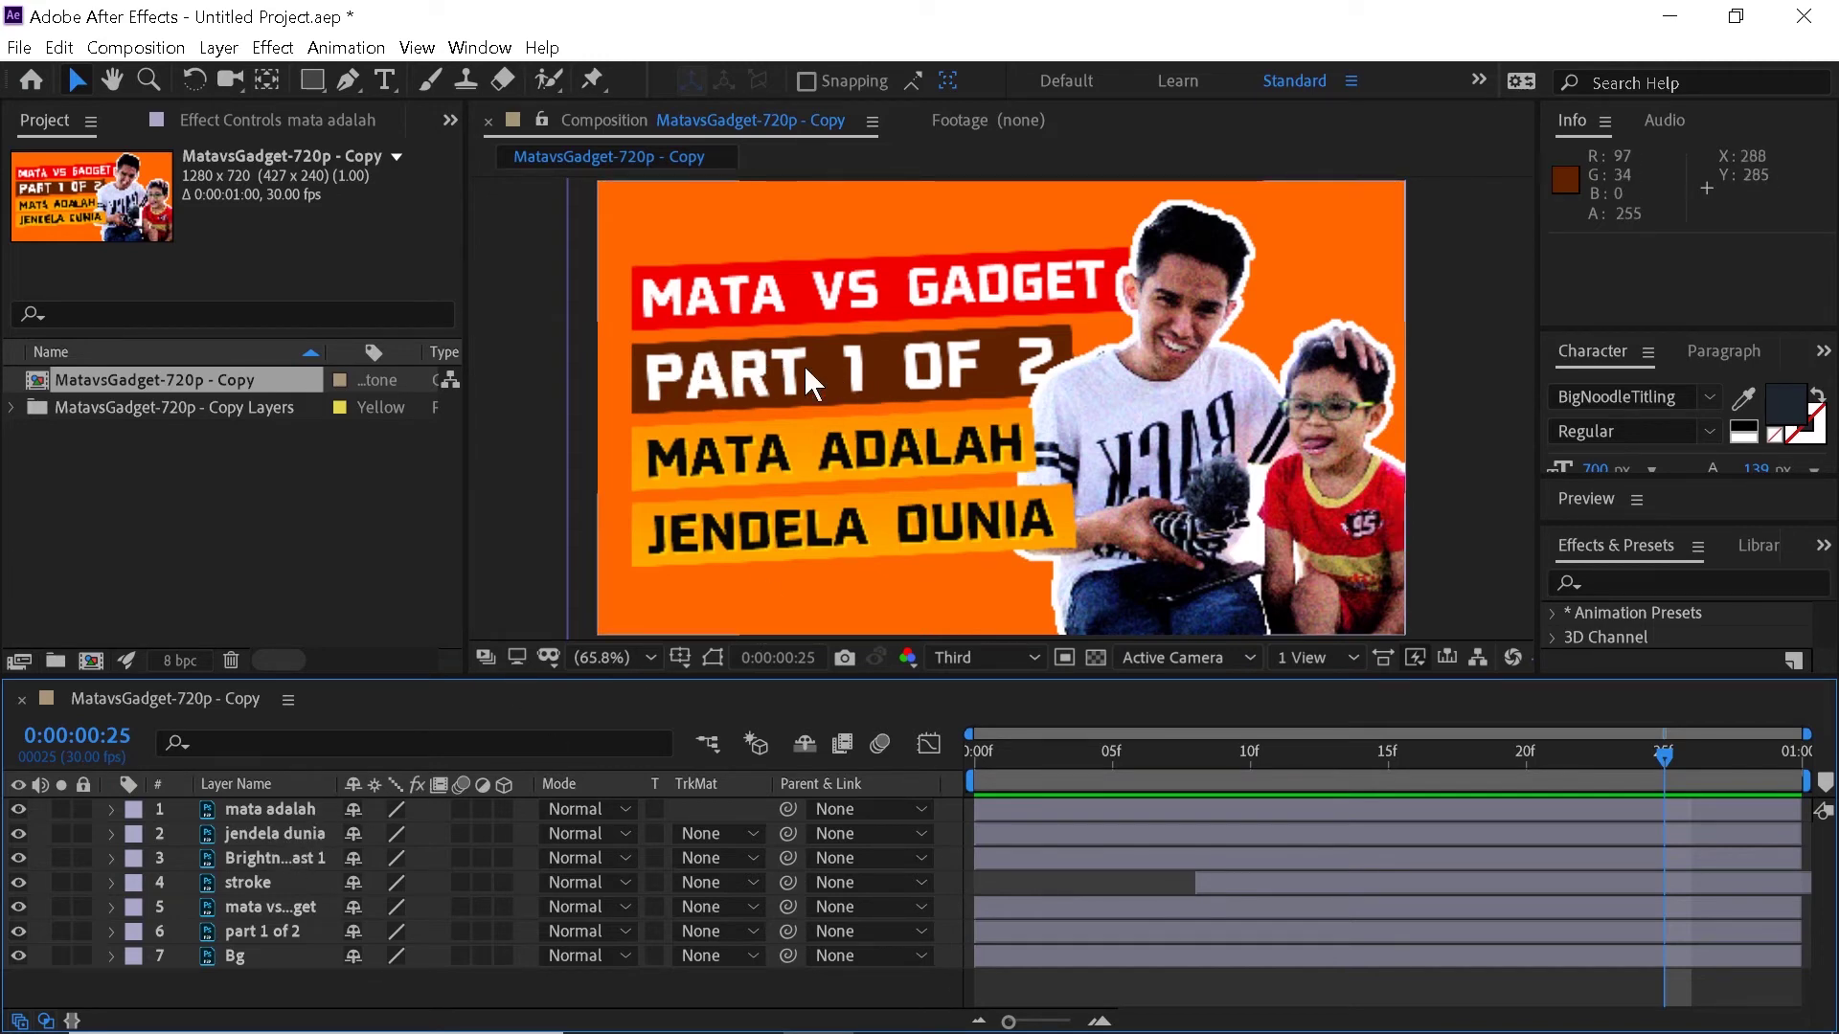
Stagger the text layers, starting part 1 of 2 at frame 3, mata adalah at frame 5 and jendela dunia at frame 10, and preview from frame 0.
{"action": "left_click", "coordinate": [285, 931]}
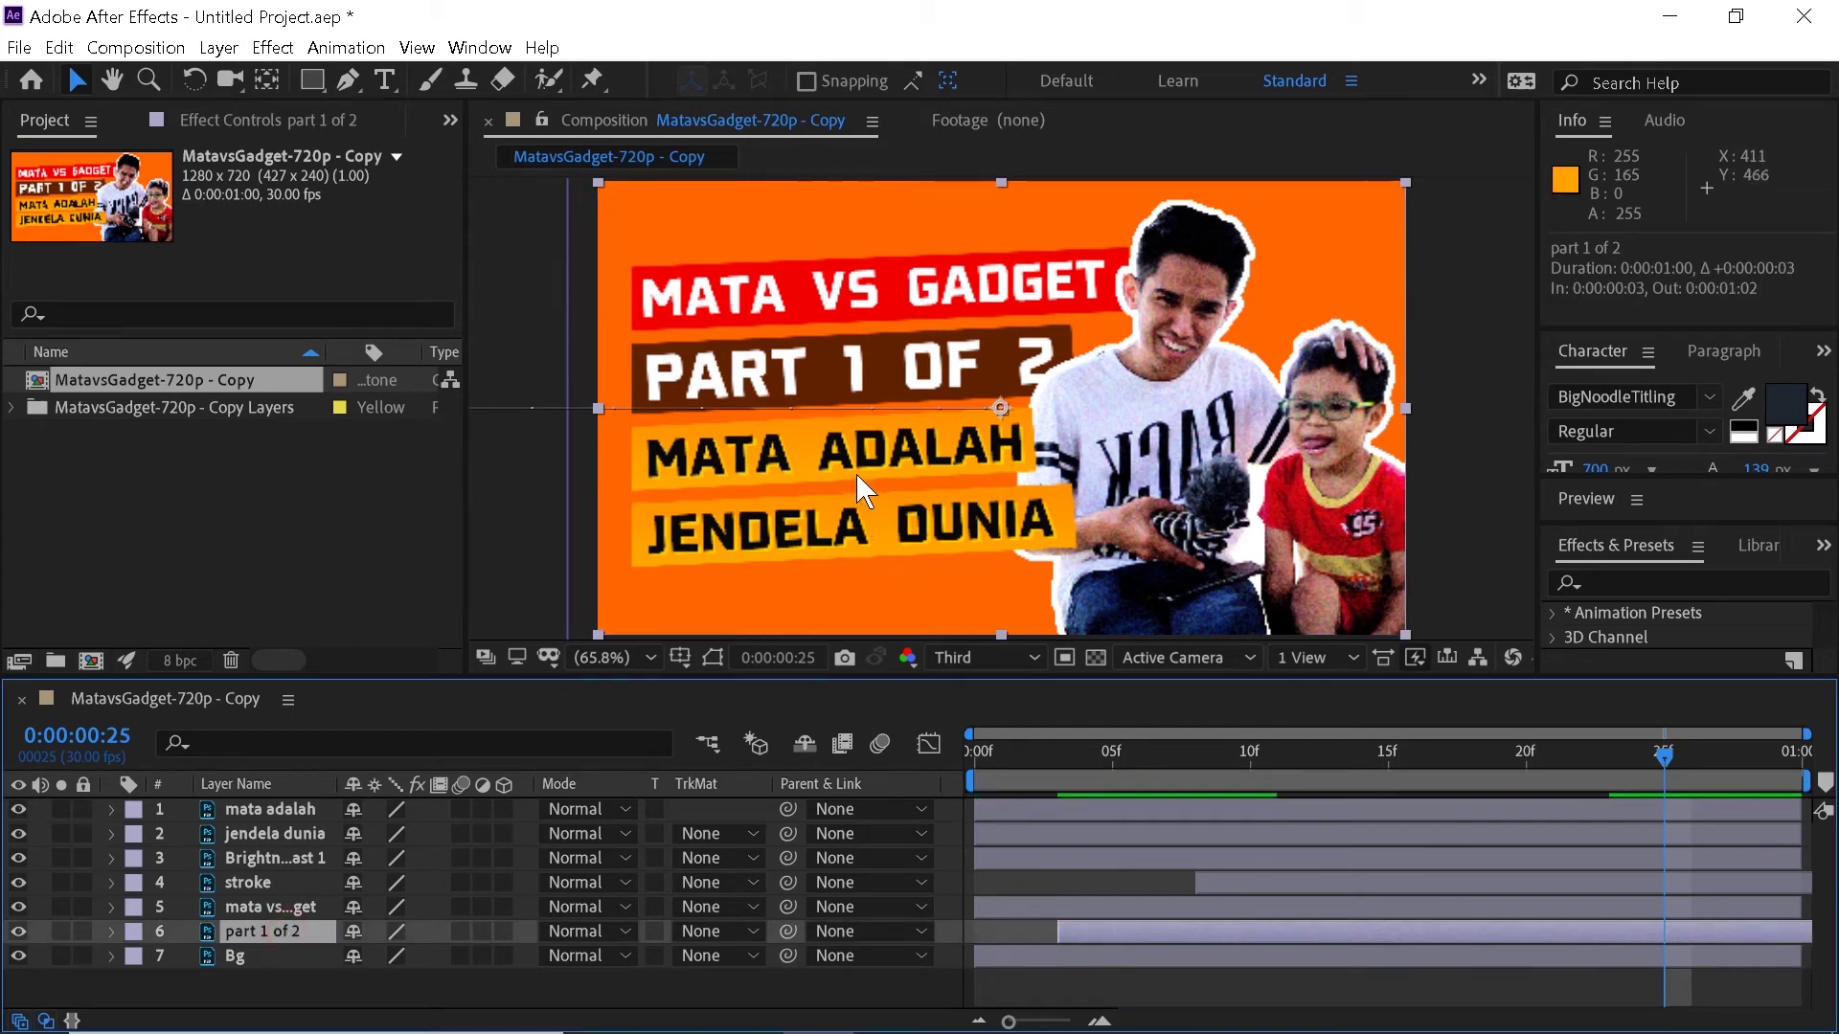
{"action": "left_click", "coordinate": [301, 810]}
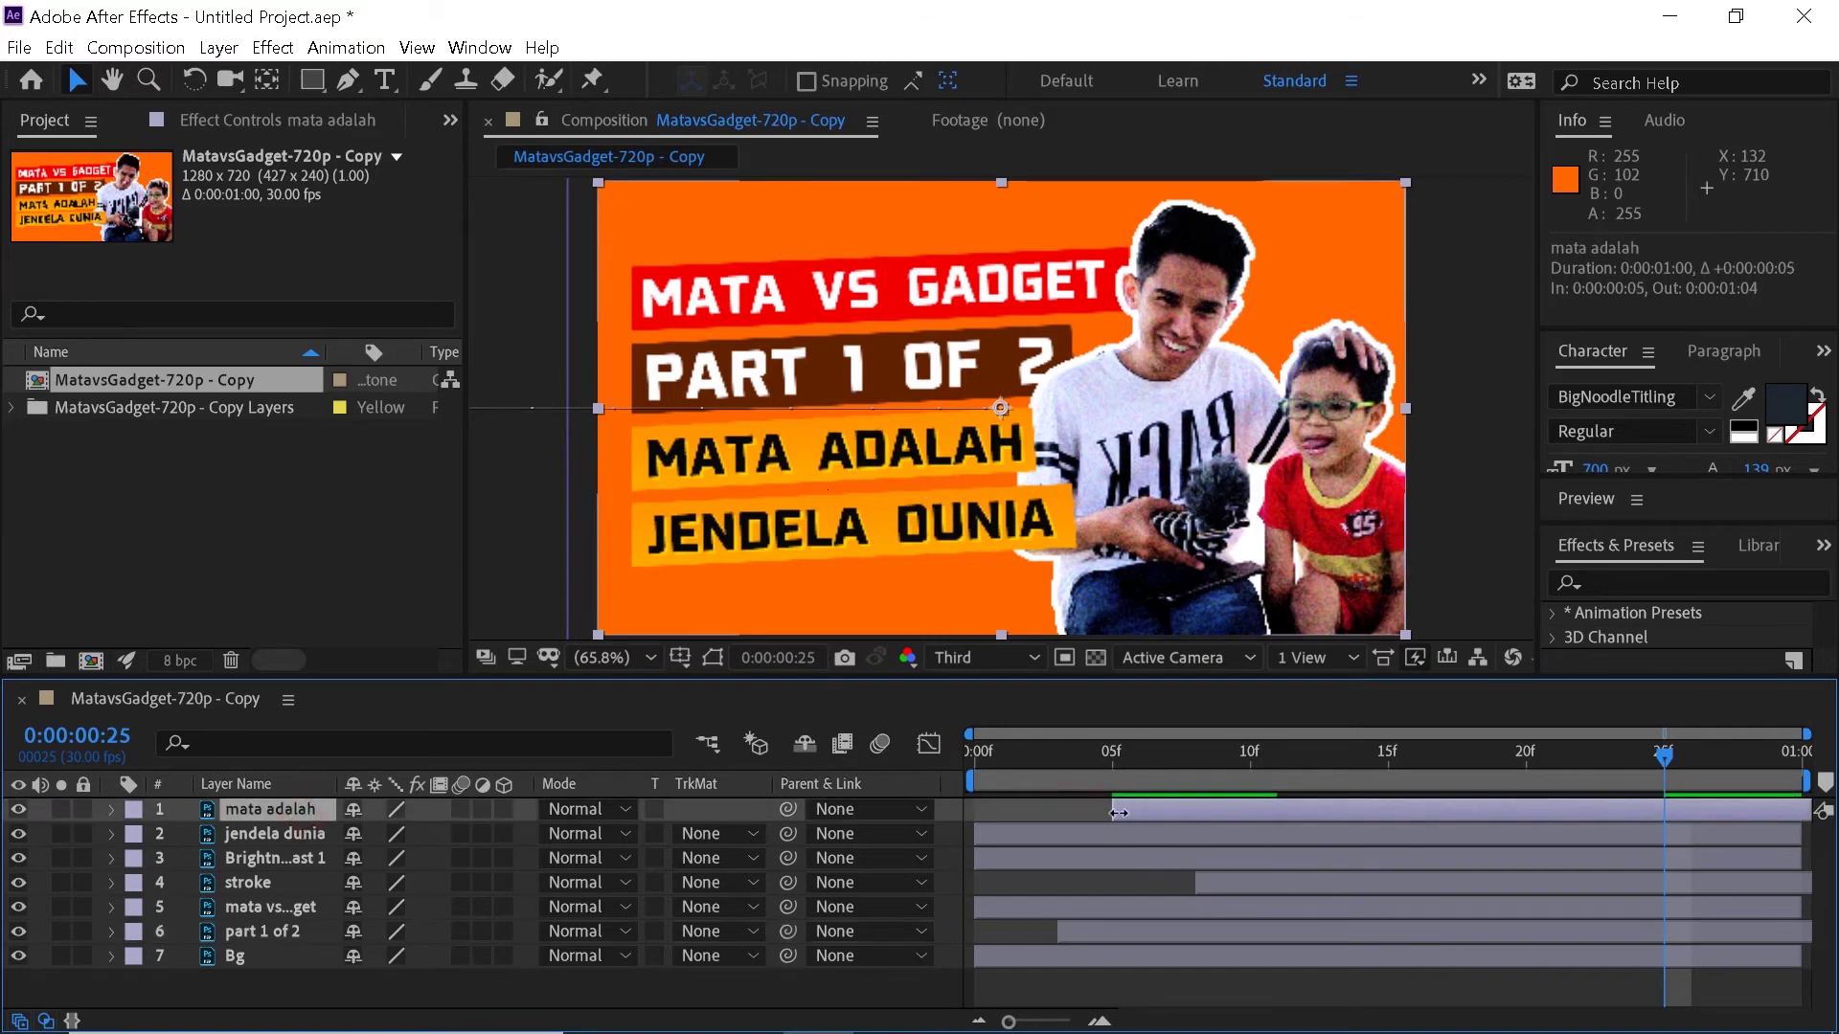
{"action": "mouse_move", "coordinate": [1146, 817]}
{"action": "left_mouse_down"}
{"action": "mouse_move", "coordinate": [1180, 824]}
{"action": "mouse_move", "coordinate": [1156, 820]}
{"action": "left_mouse_up"}
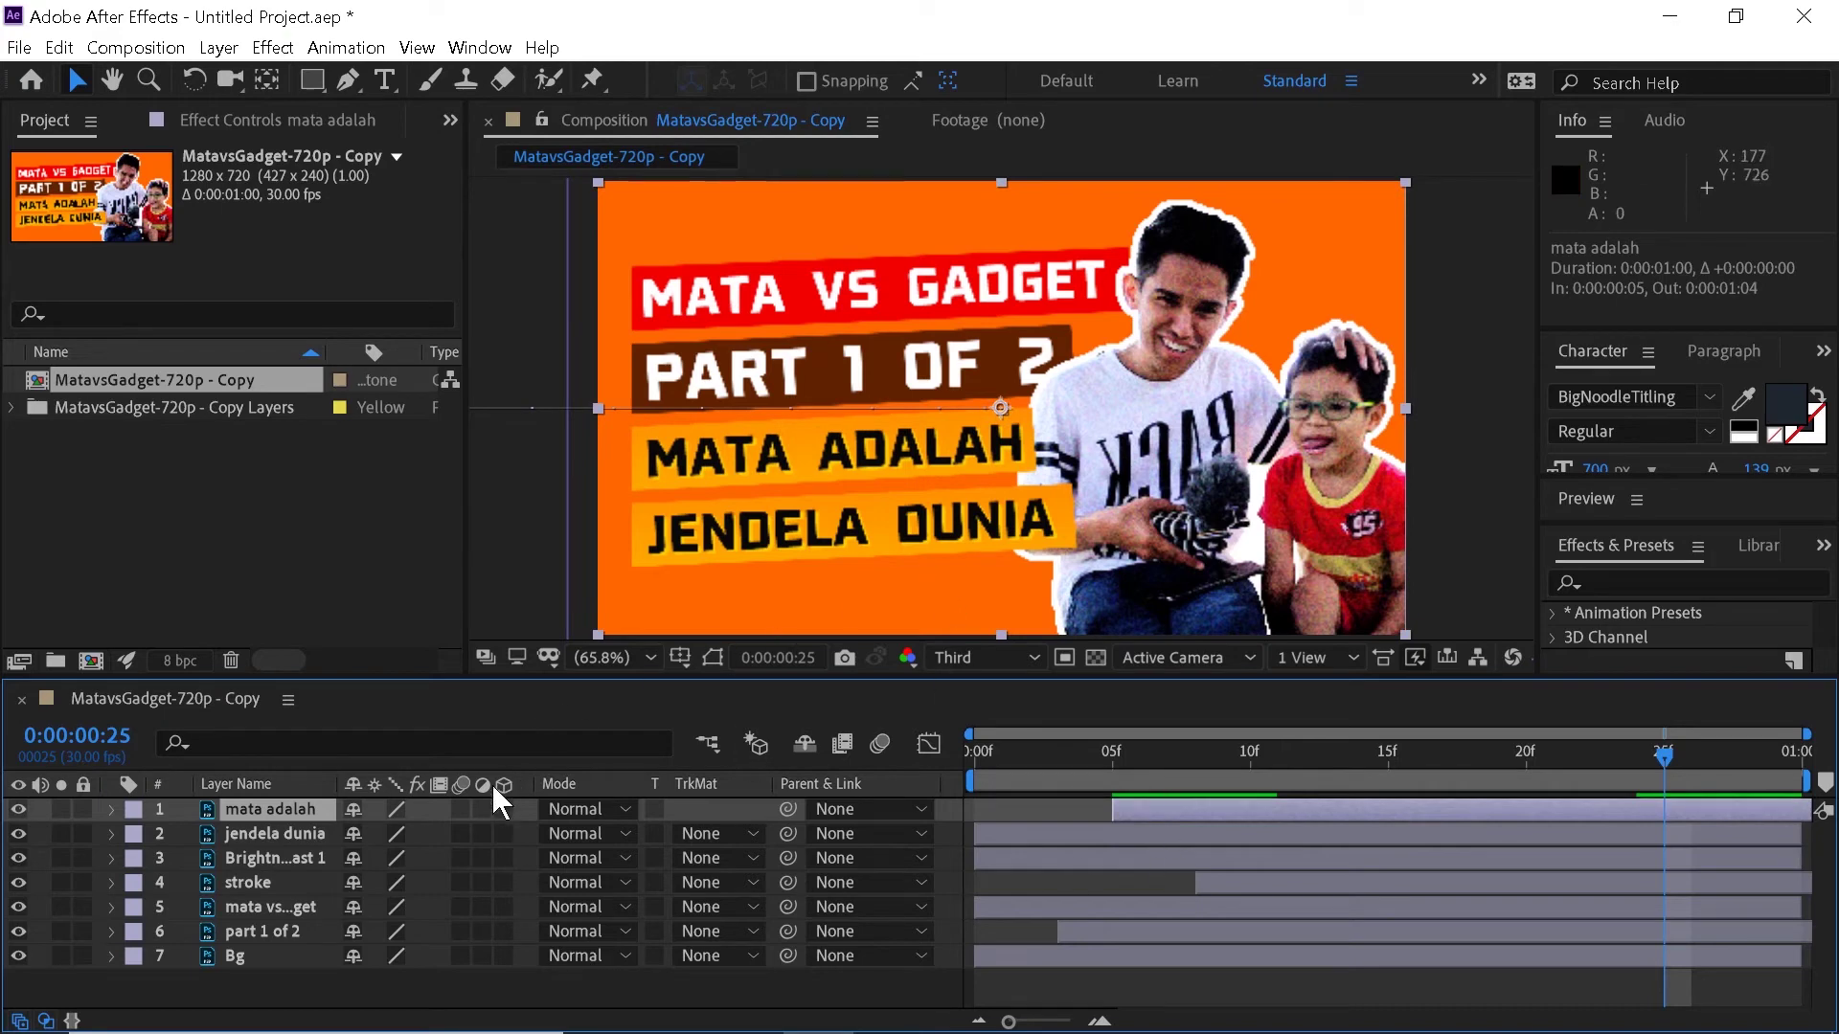
{"action": "left_click", "coordinate": [272, 831]}
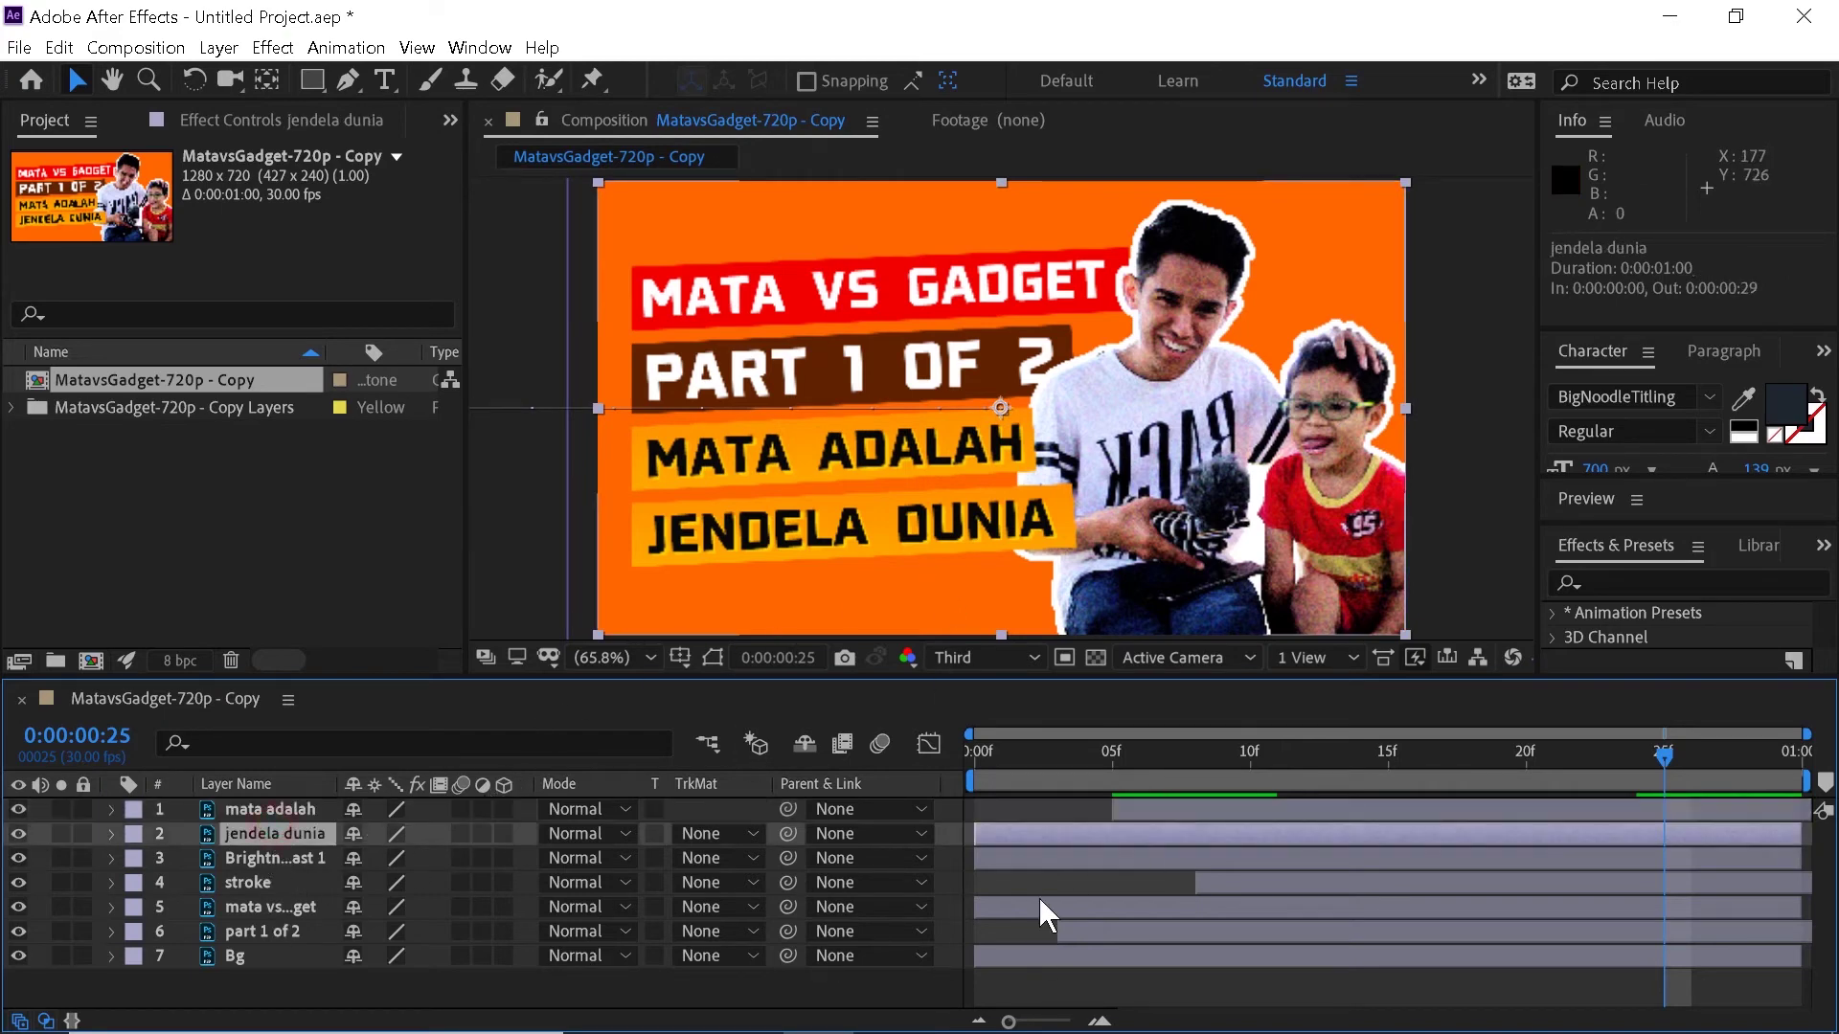
{"action": "left_click_drag", "start_coordinate": [1163, 864], "coordinate": [1291, 865]}
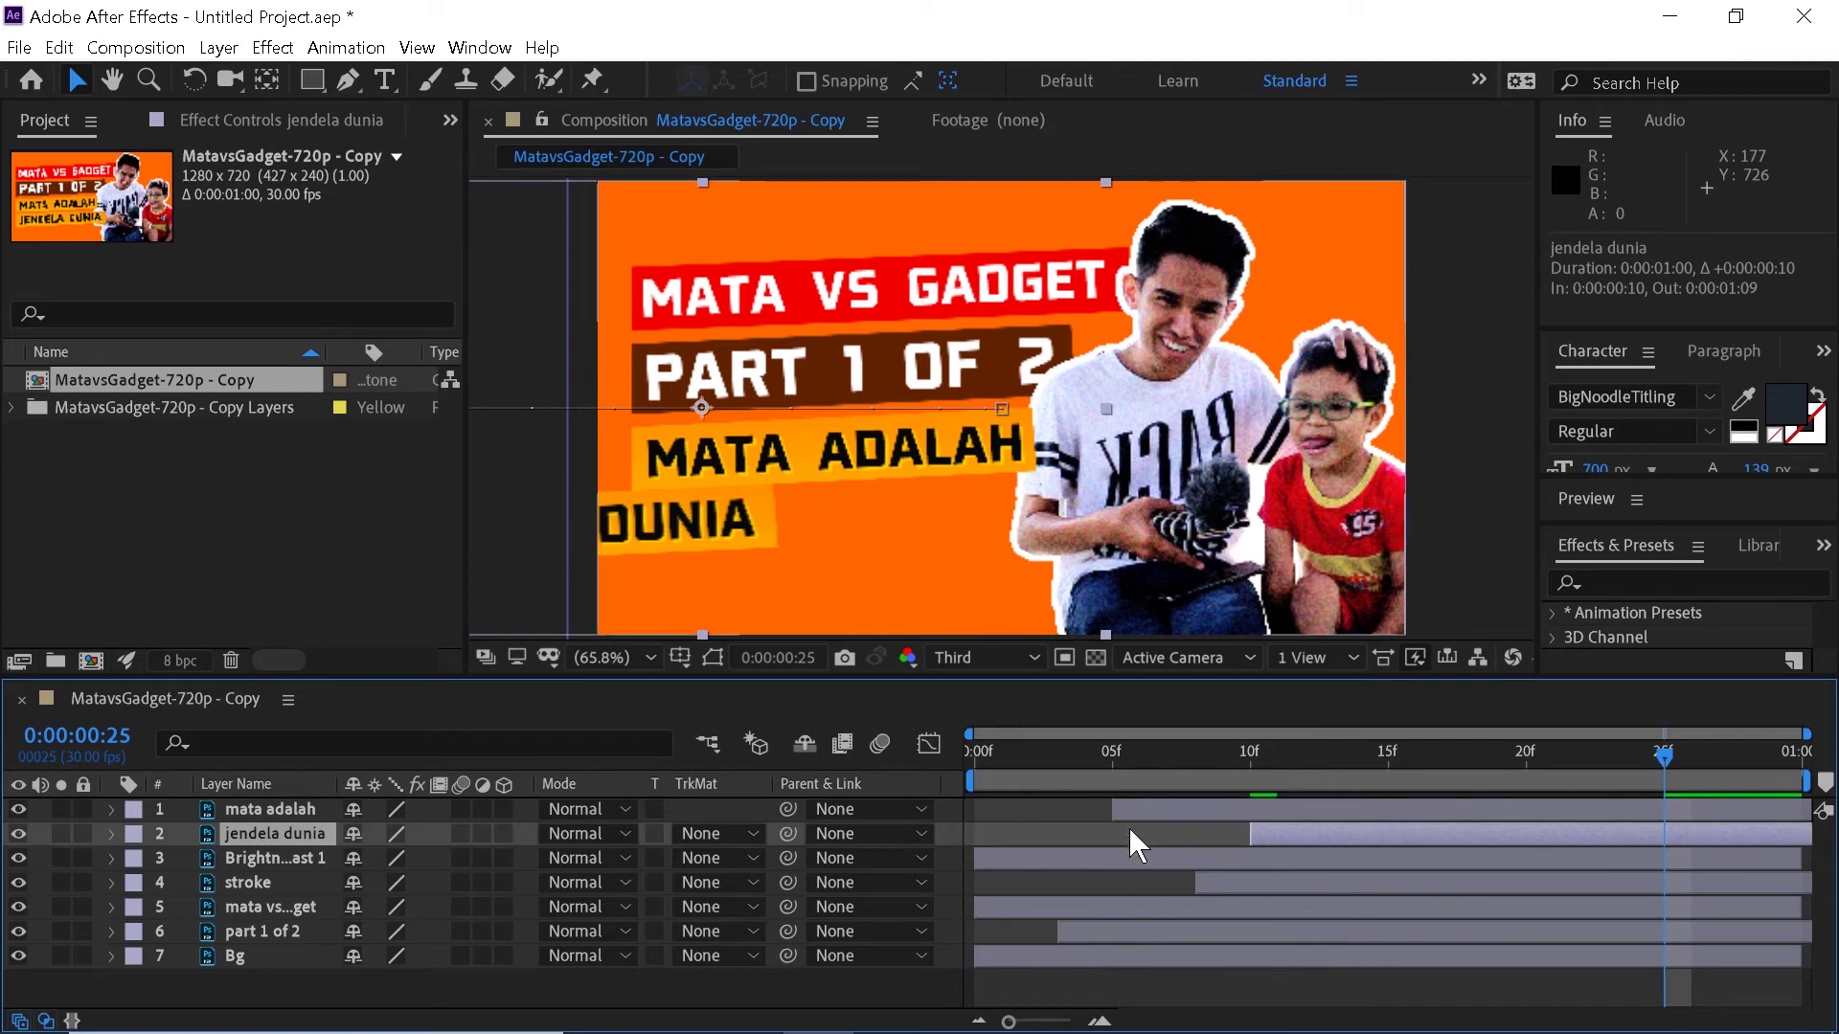
{"action": "left_click_drag", "start_coordinate": [1088, 760], "coordinate": [910, 774]}
{"action": "key", "text": "space"}
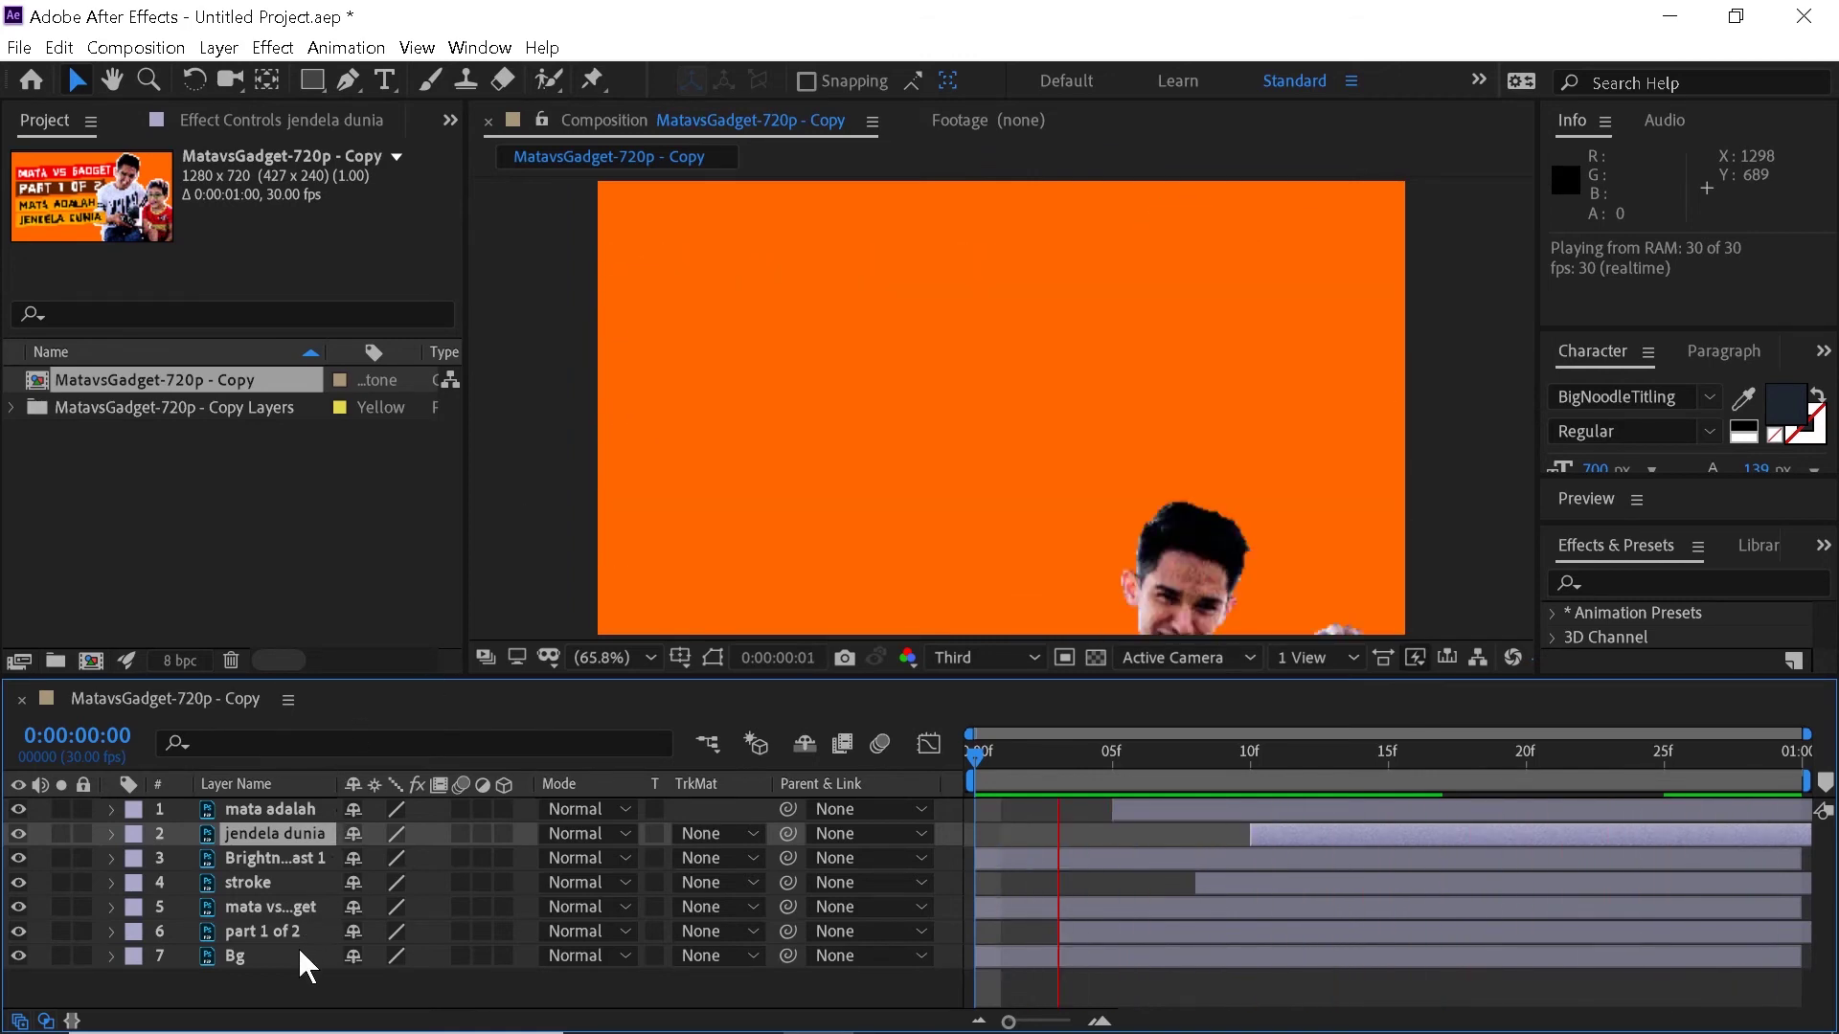
Enable motion blur for the composition and for all seven layers, and deselect the layers.
{"action": "left_click", "coordinate": [302, 960]}
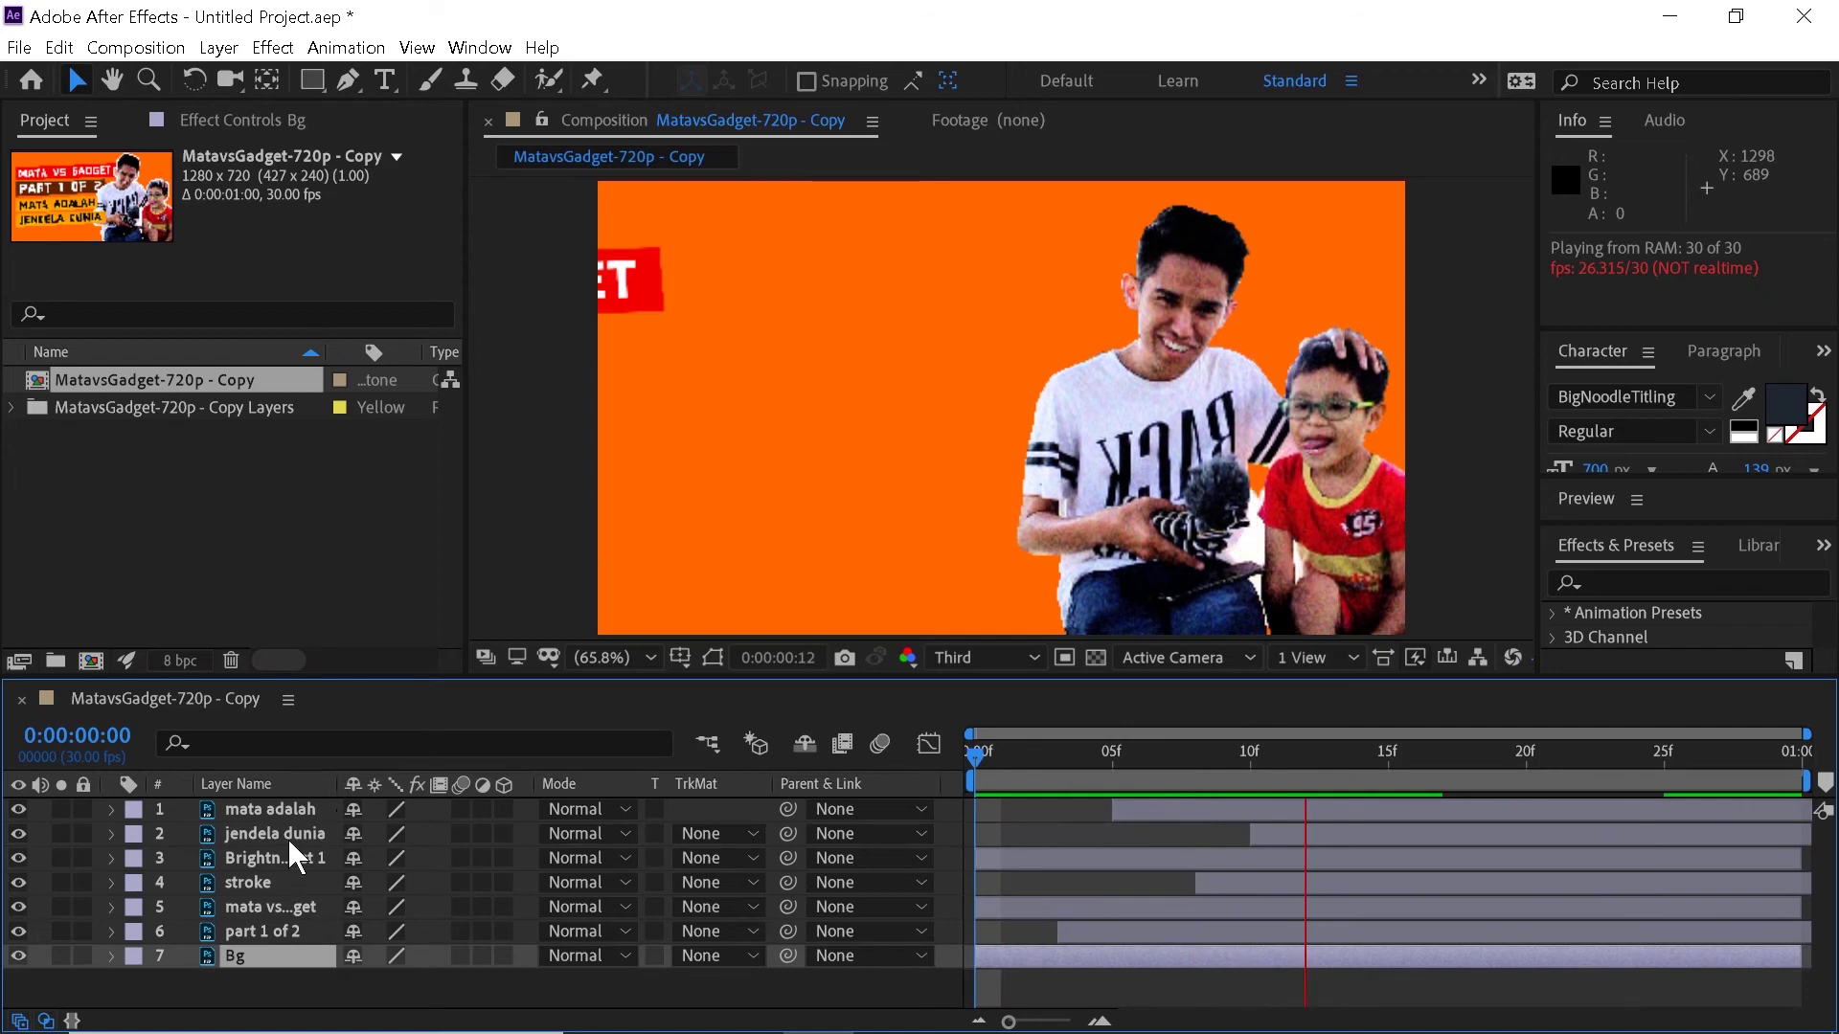
{"action": "left_click", "coordinate": [320, 989]}
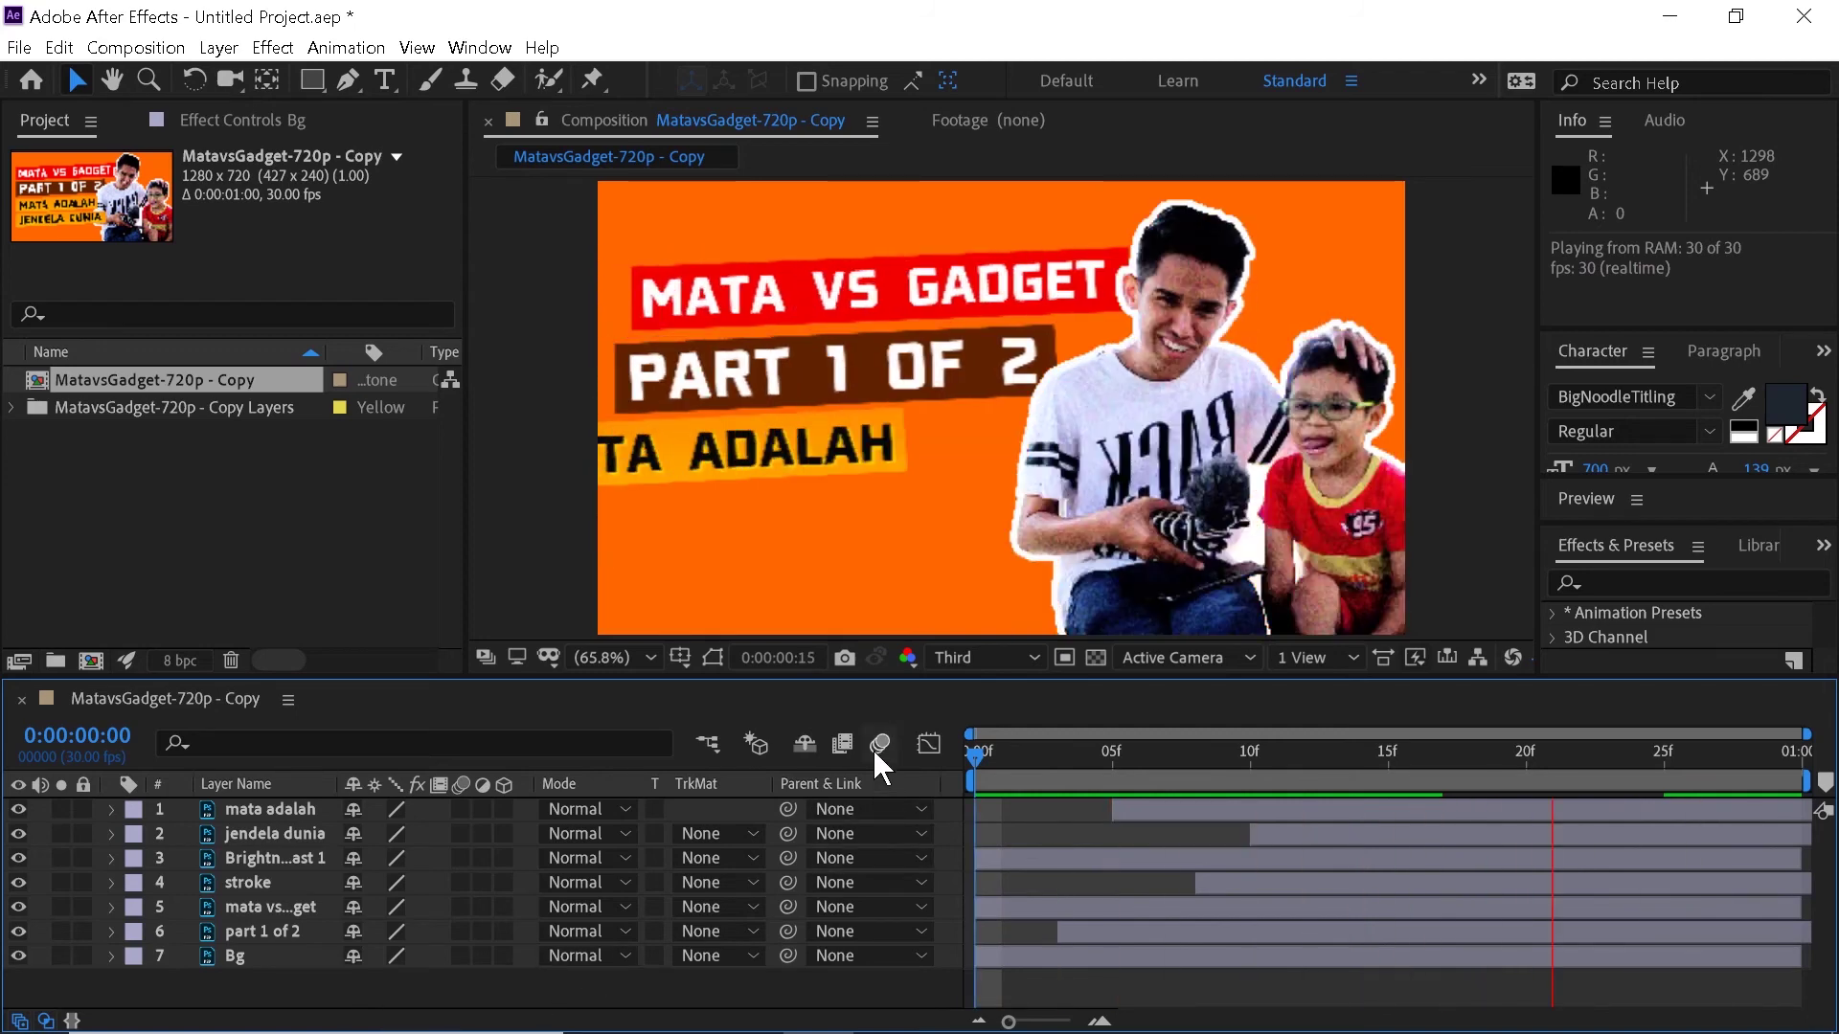
{"action": "left_click", "coordinate": [876, 754]}
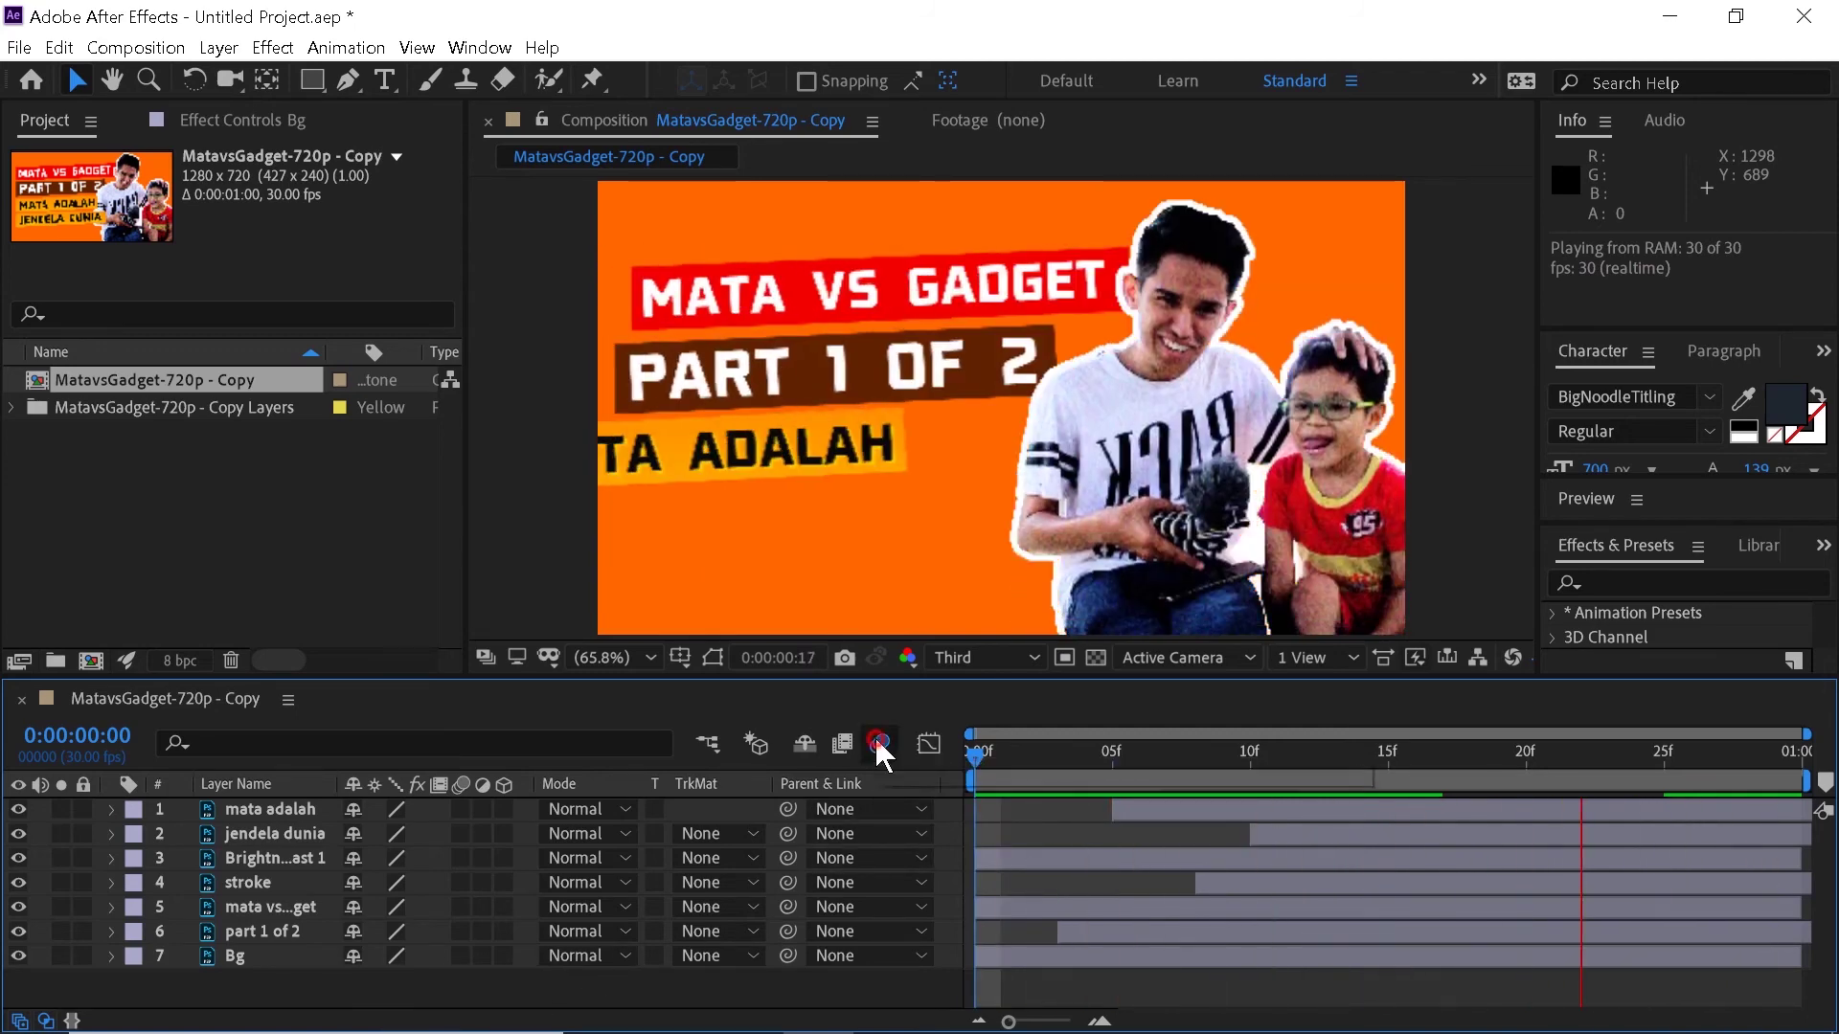
{"action": "left_click_drag", "start_coordinate": [312, 981], "coordinate": [299, 810]}
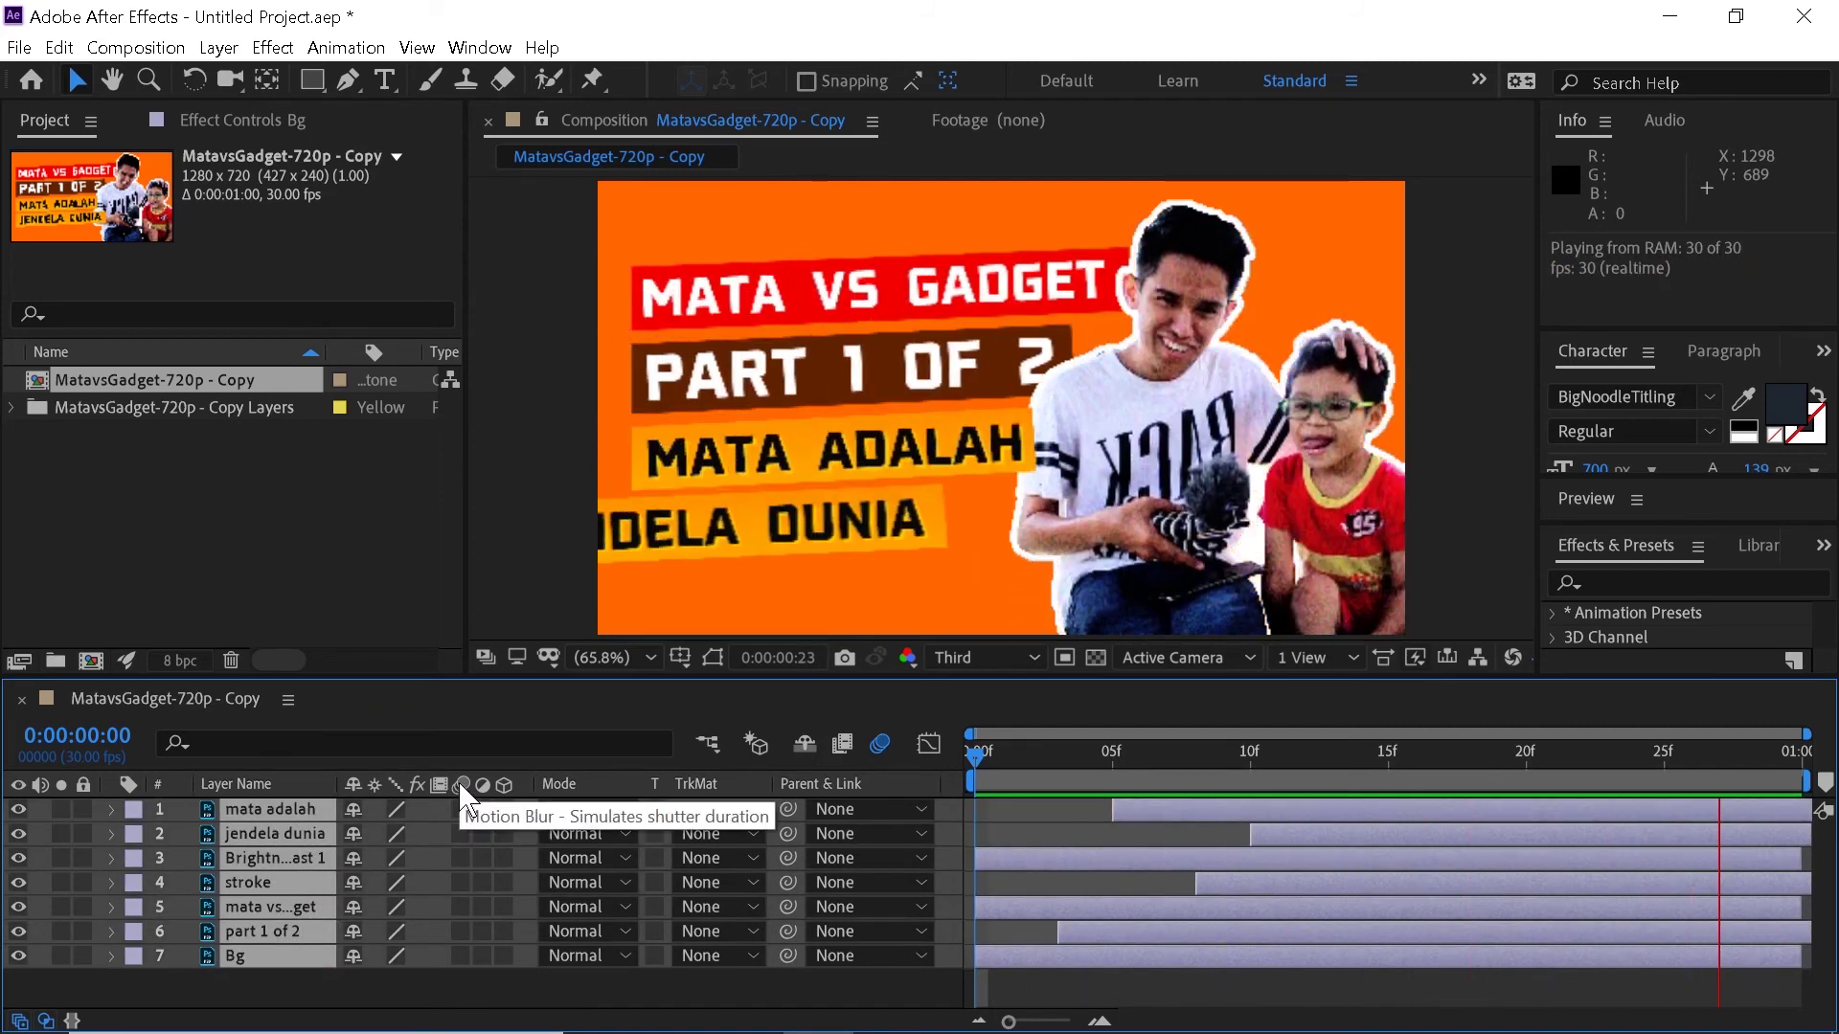
{"action": "left_click", "coordinate": [462, 809]}
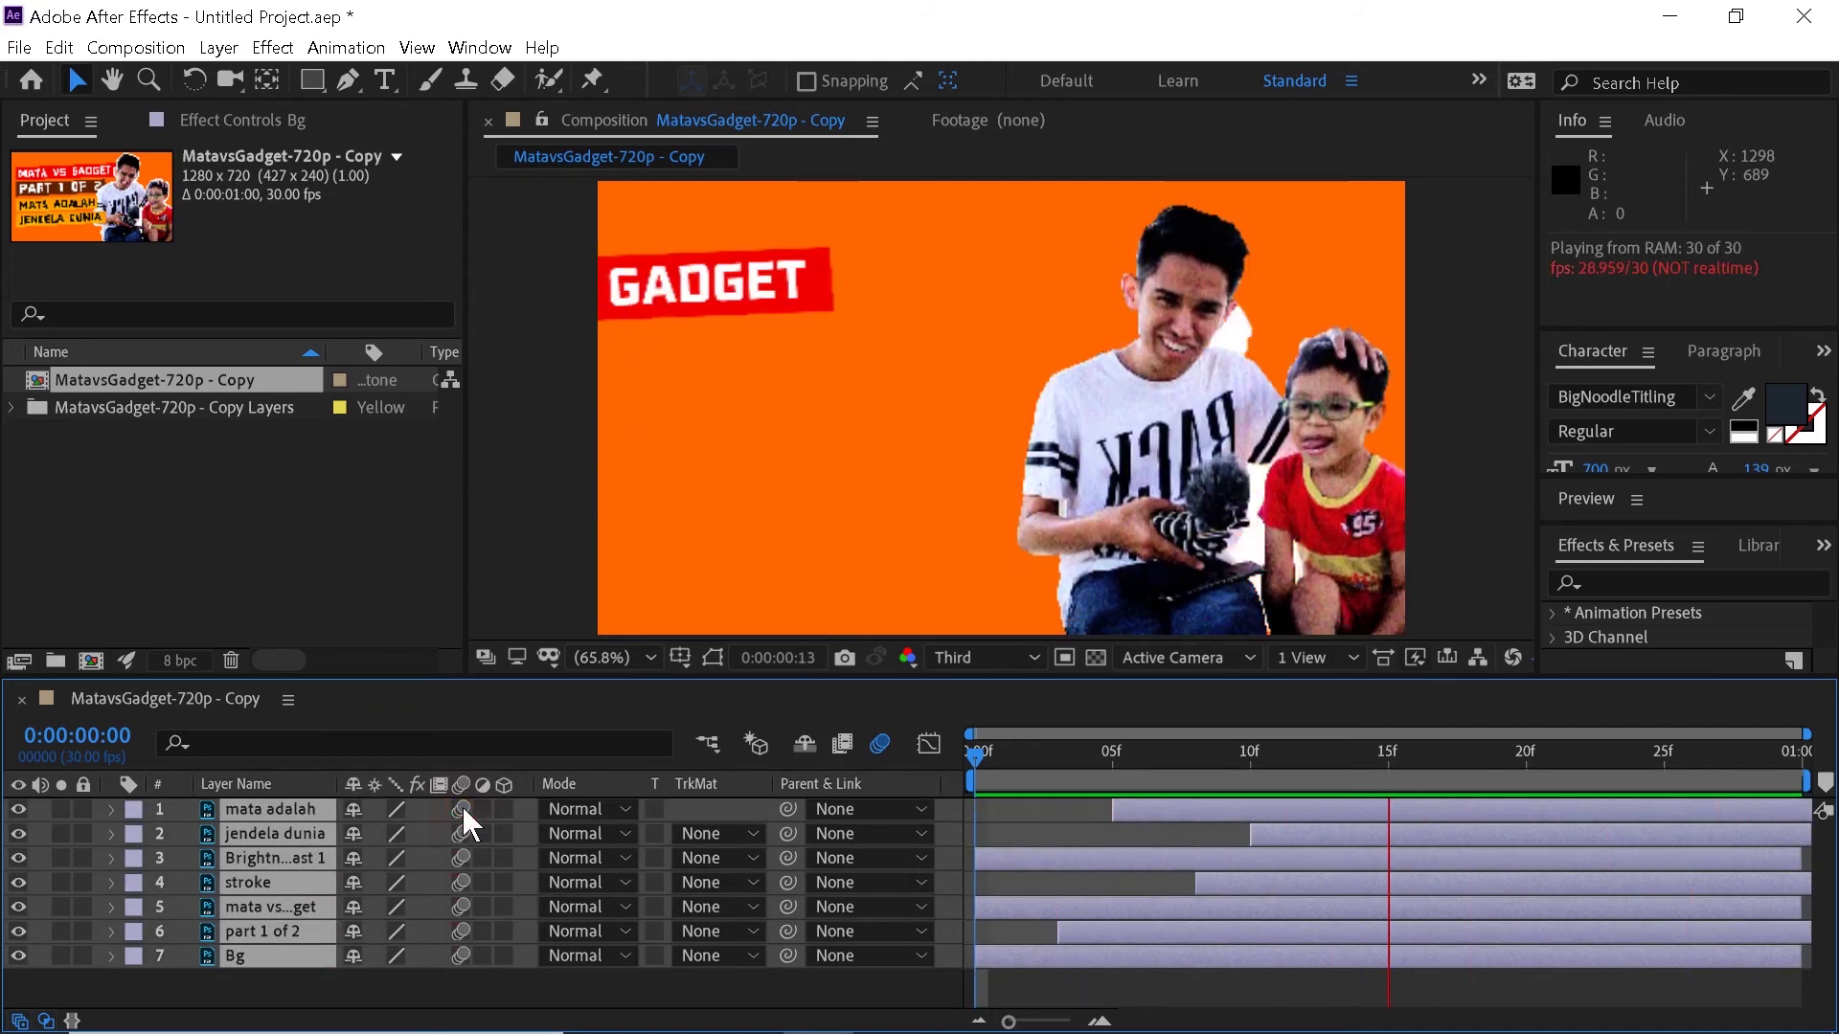
{"action": "left_click", "coordinate": [600, 986]}
Inspect the motion blur at frames 7 and 10, and play back the whole animation from frame 0.
{"action": "left_click_drag", "start_coordinate": [984, 752], "coordinate": [1157, 467]}
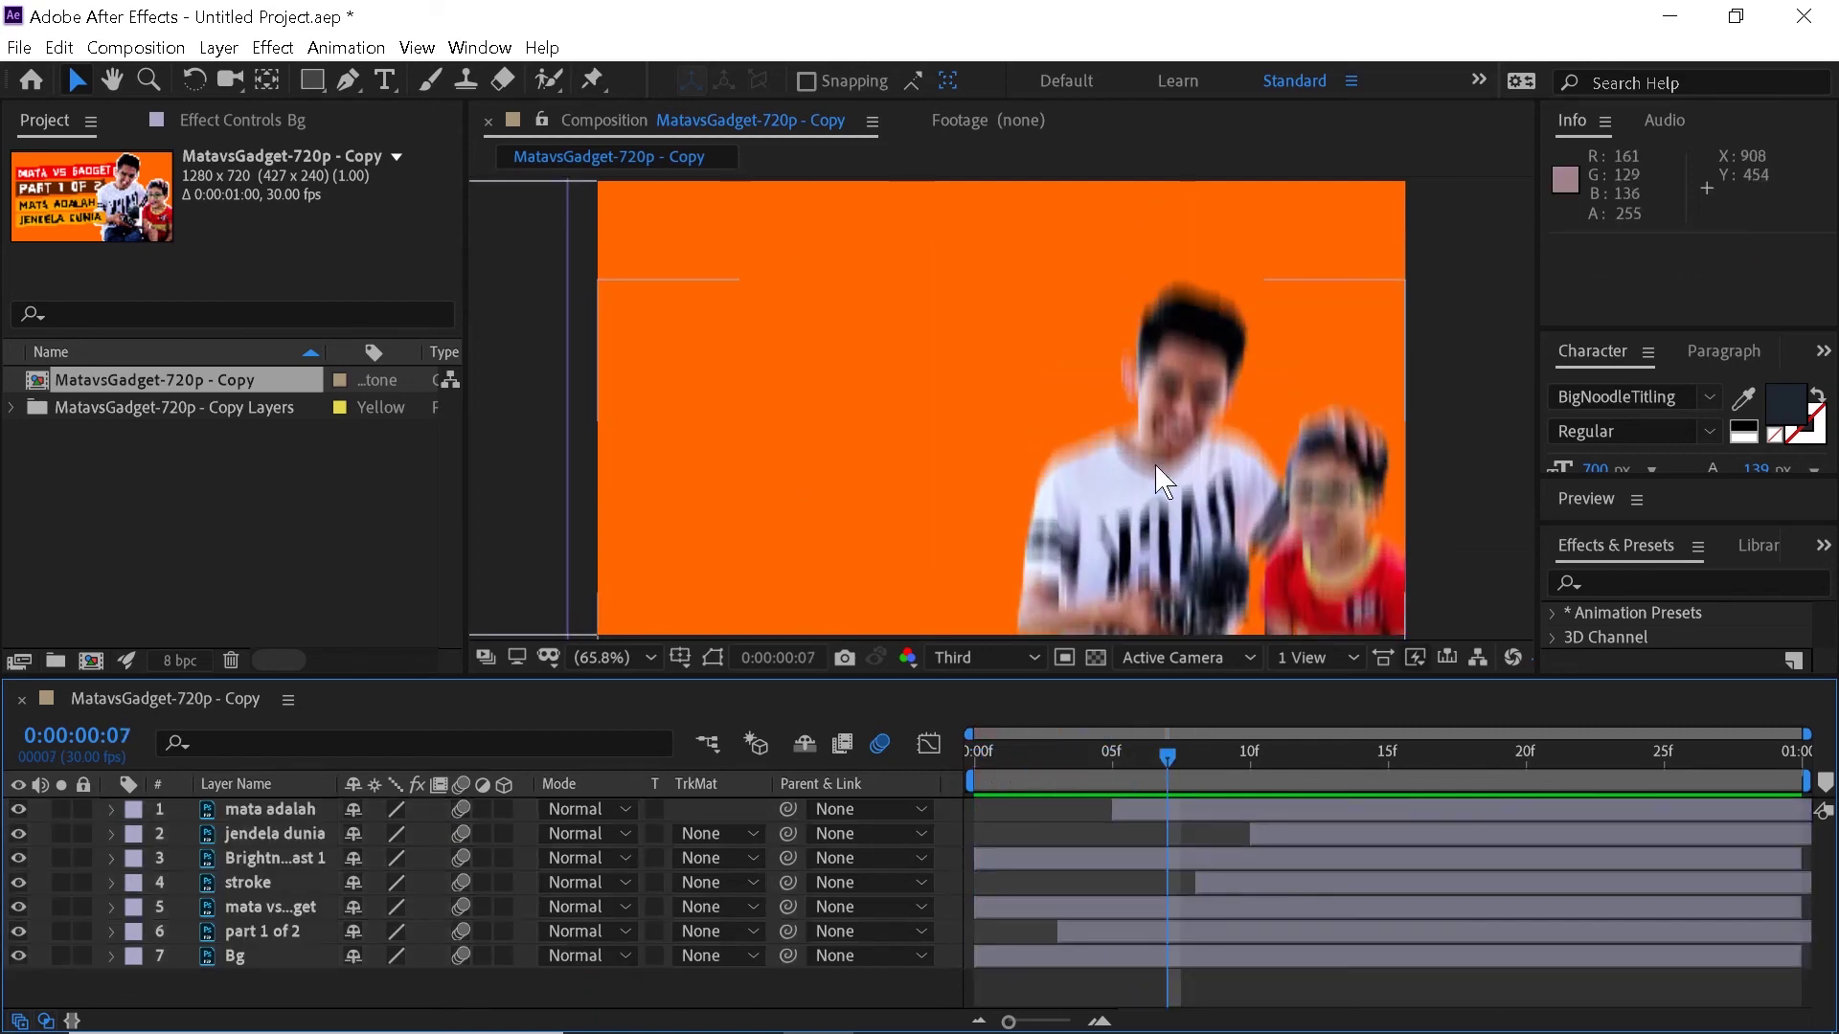
{"action": "left_click_drag", "start_coordinate": [1202, 775], "coordinate": [1273, 781]}
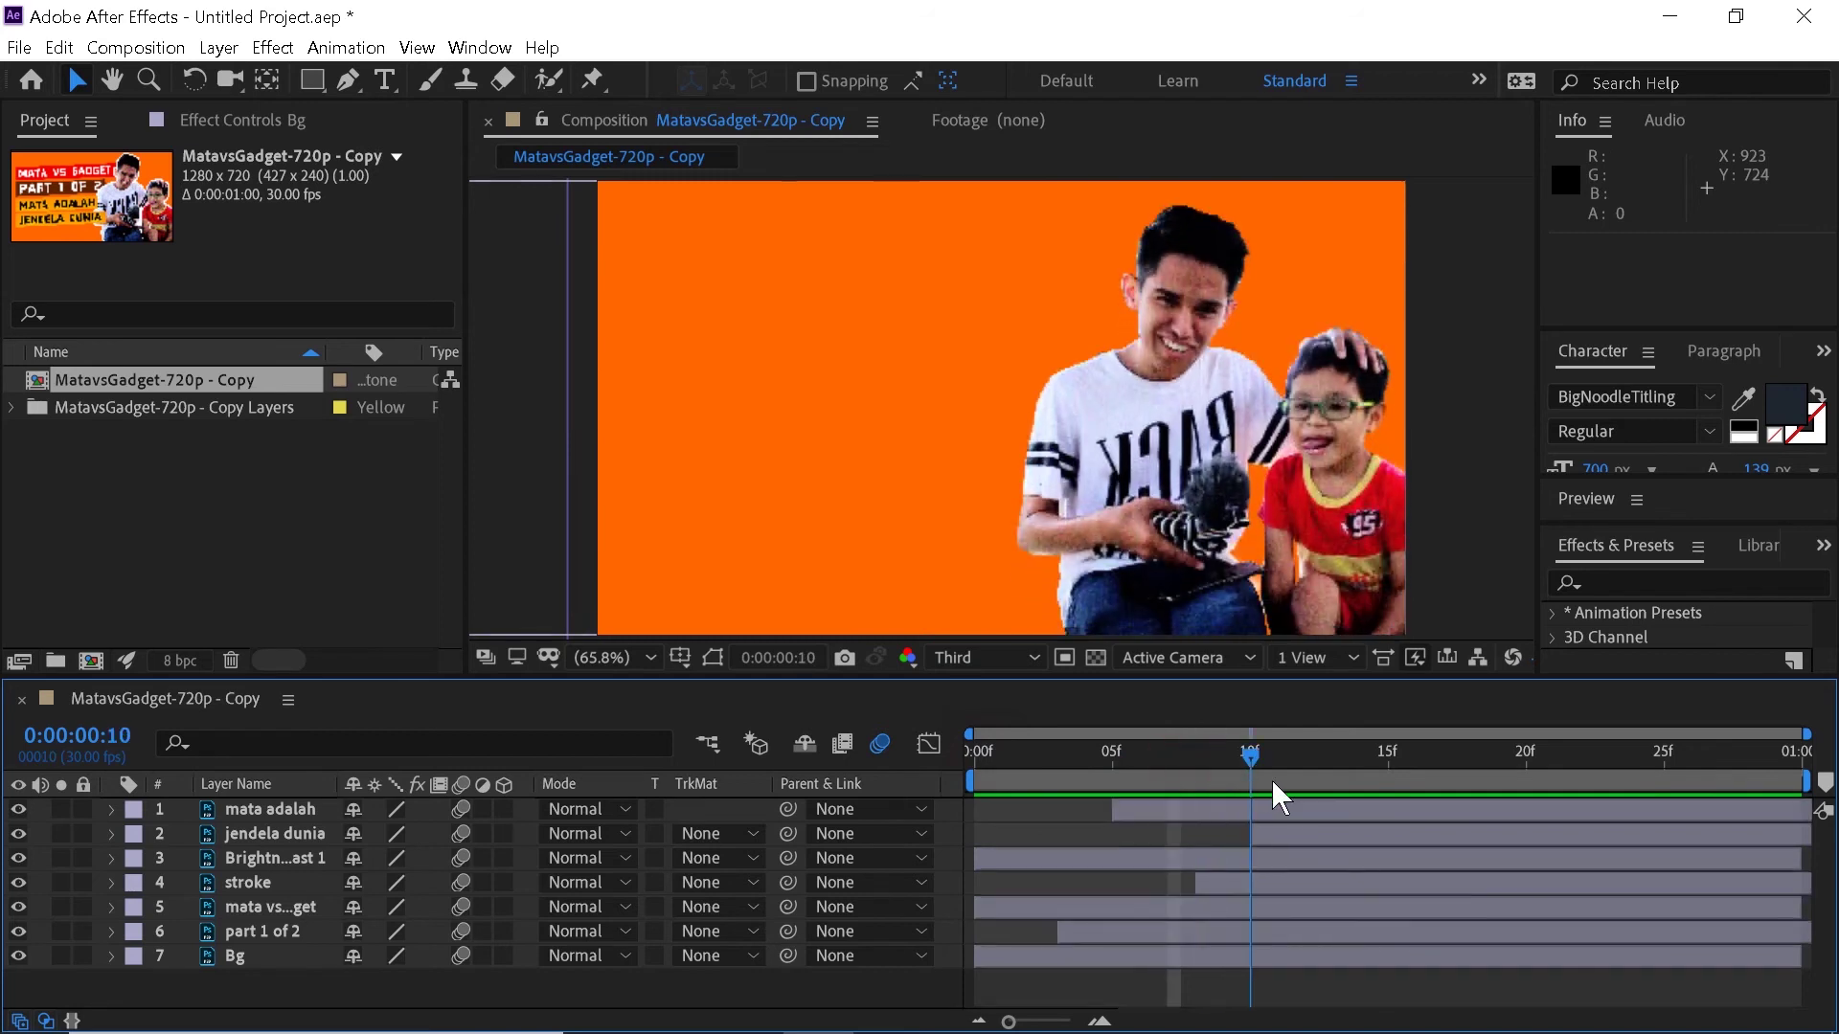
{"action": "left_click_drag", "start_coordinate": [1448, 826], "coordinate": [963, 737]}
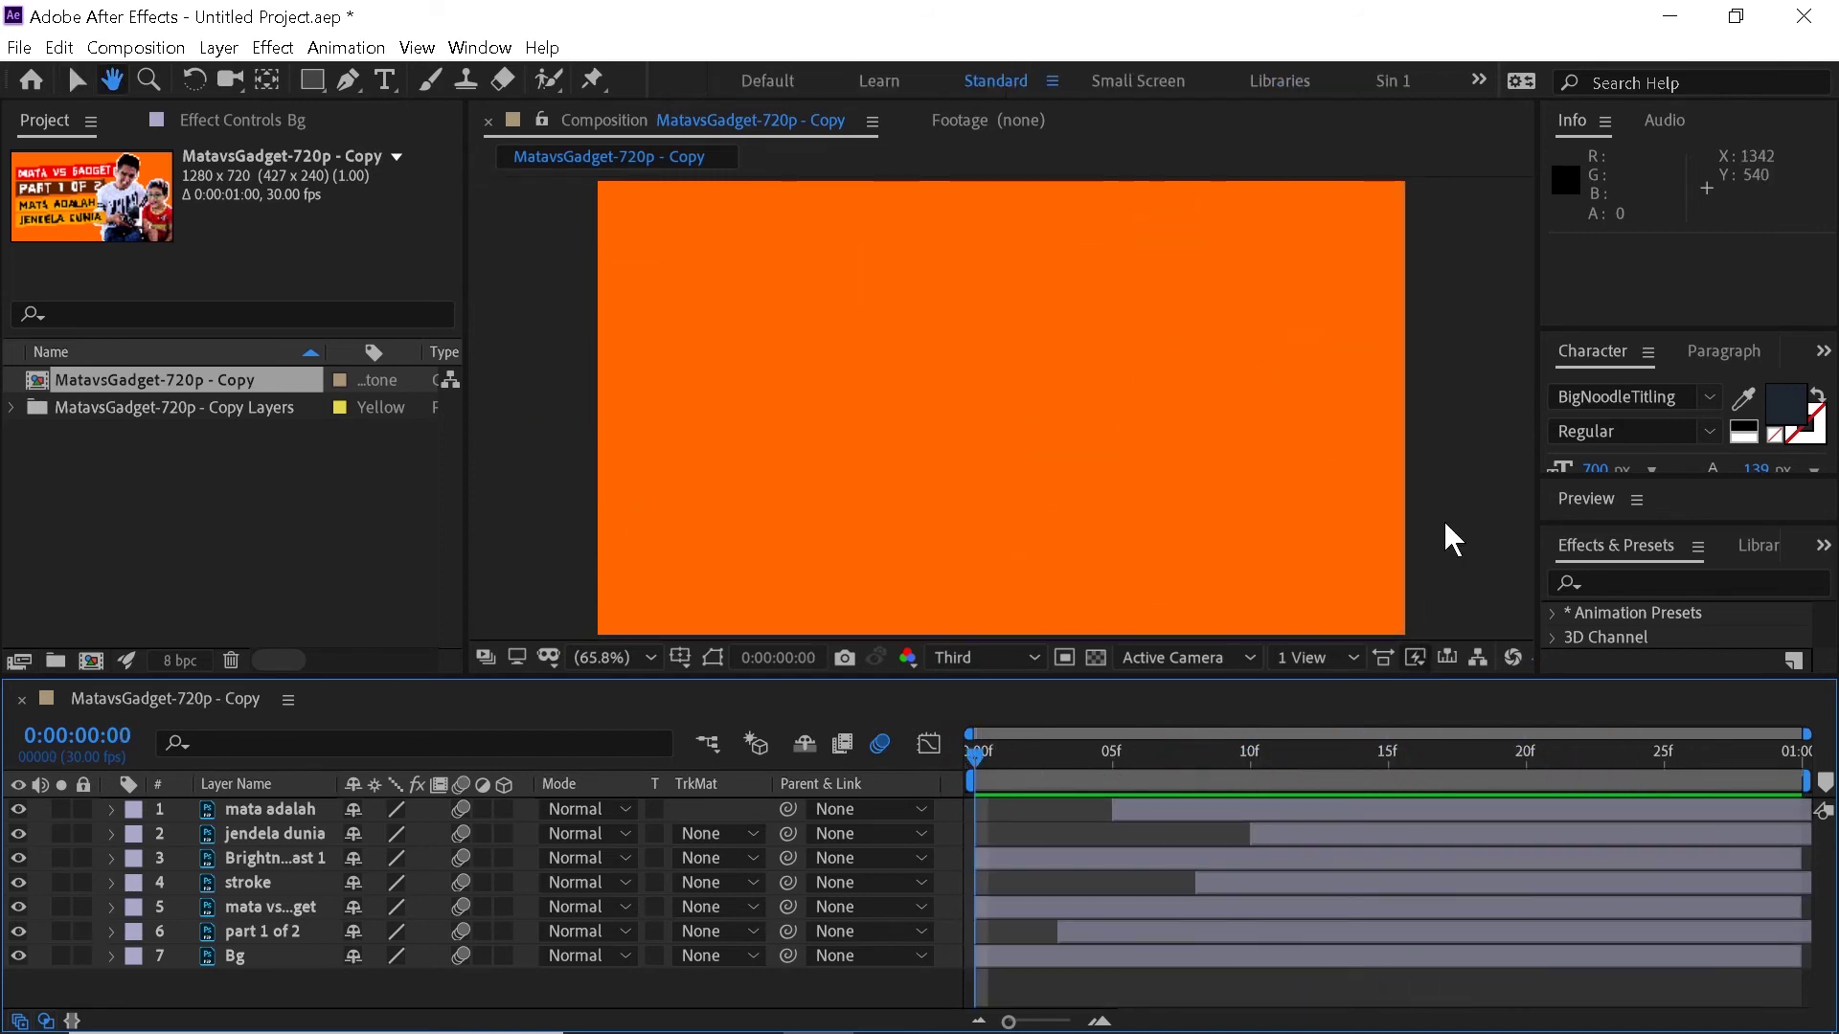
{"action": "key", "text": "space"}
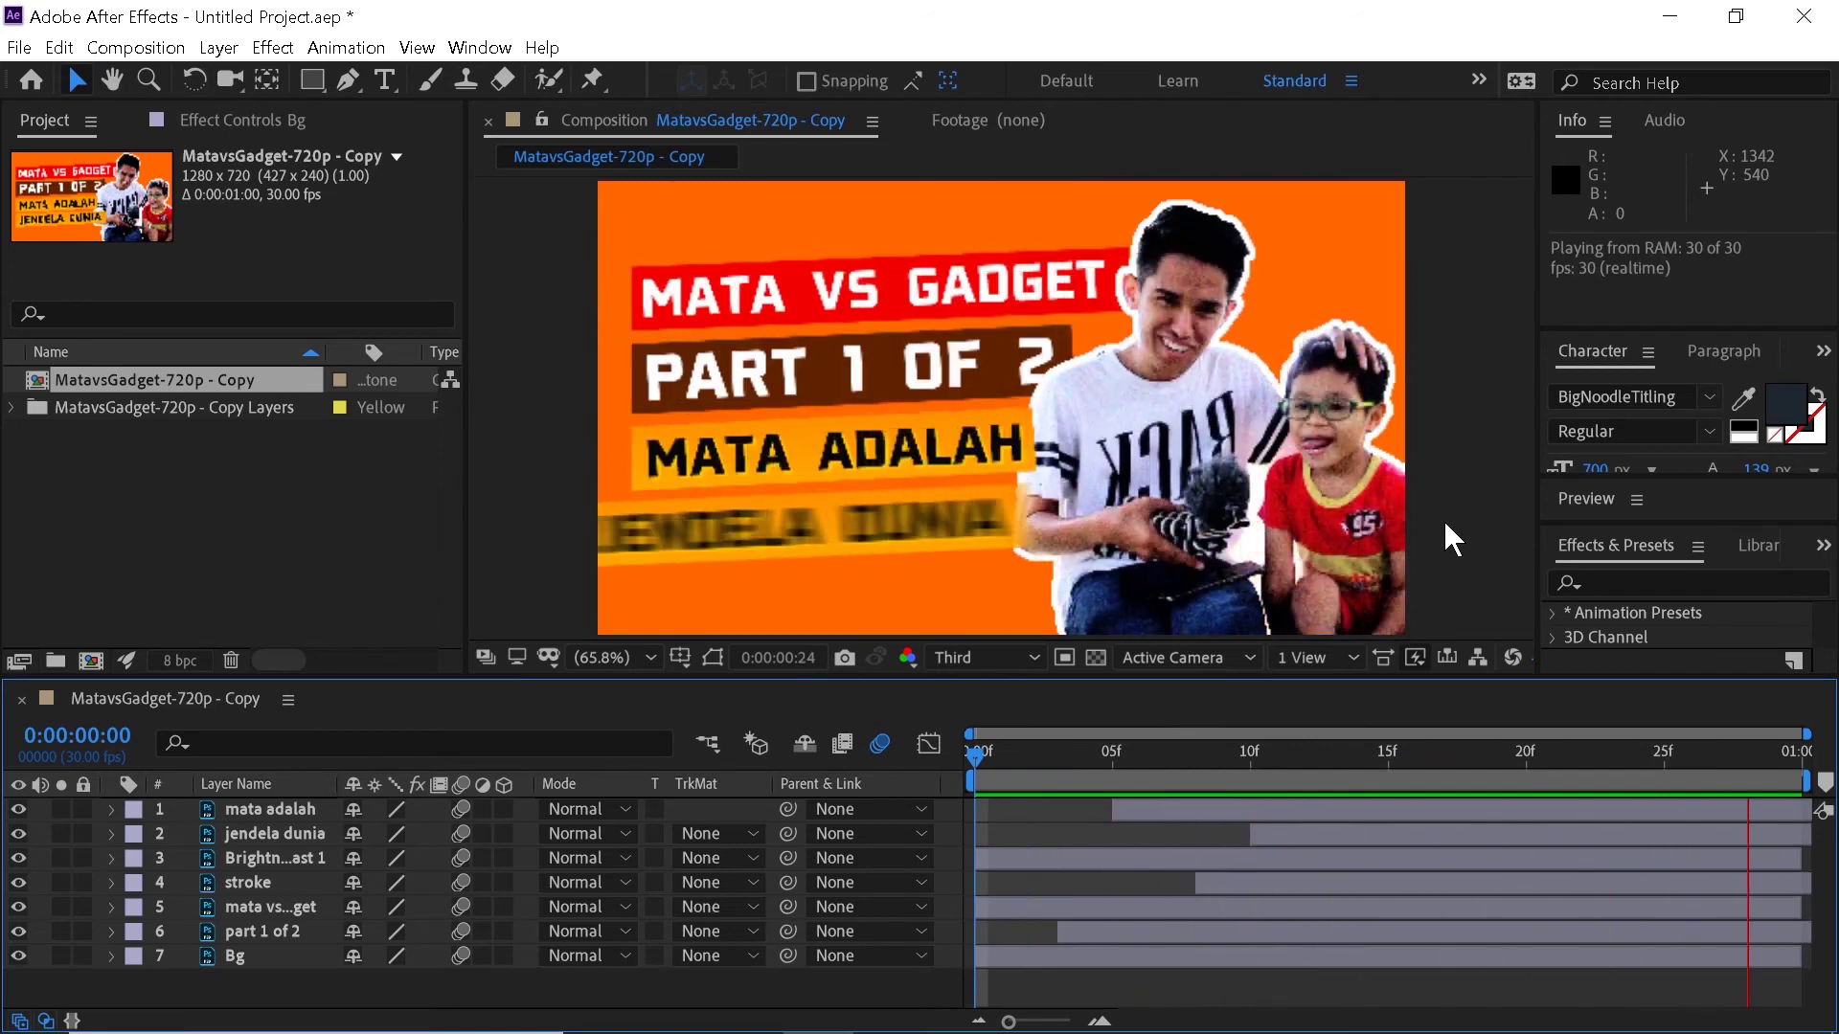